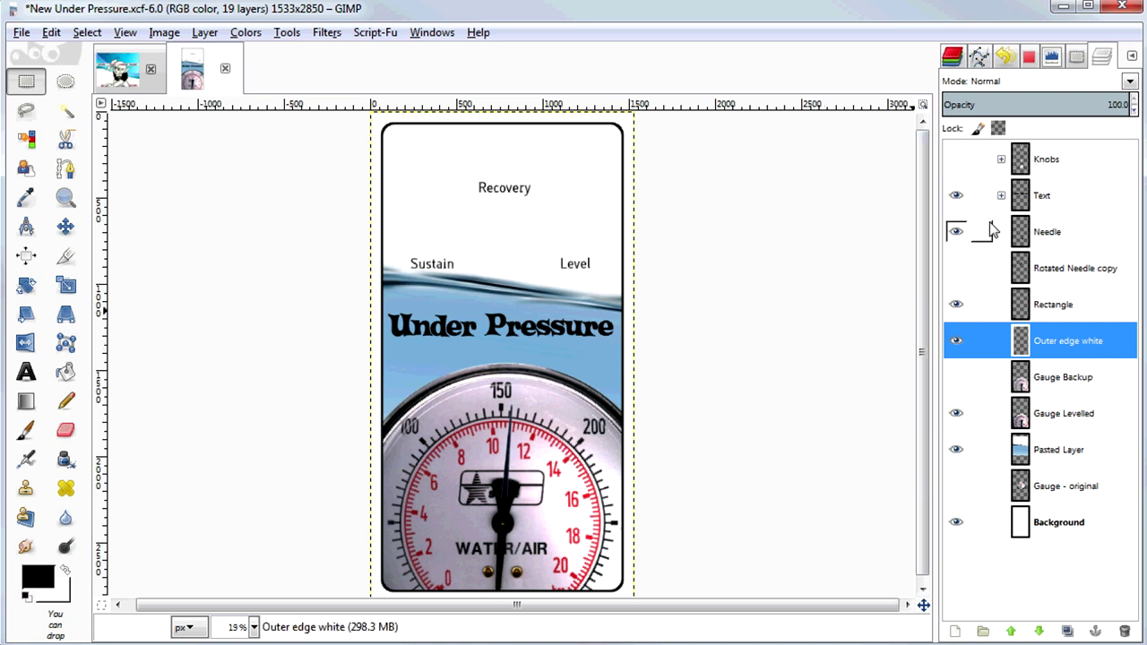
Hide all visible layers of the Under Pressure image, from the Text group down to the Background.
left_click(956, 196)
left_click(956, 231)
left_click(956, 305)
left_click(956, 340)
left_click(956, 413)
left_click(957, 450)
left_click(956, 522)
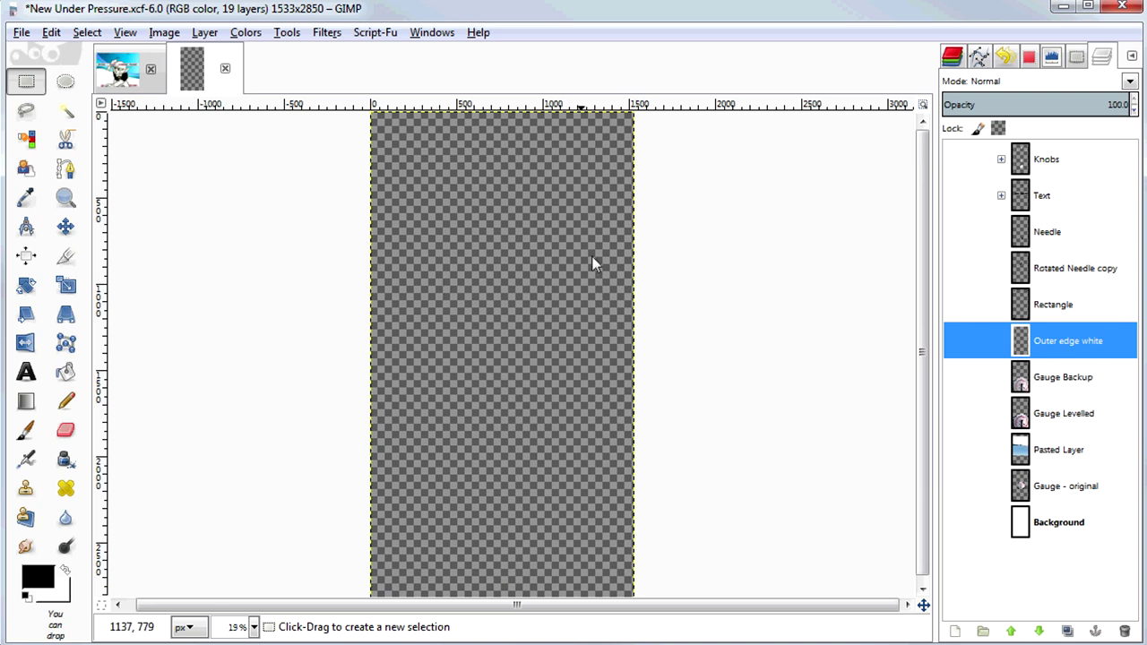
Show the Background, Pasted Layer, Gauge Backup, Outer edge white, Rectangle and Needle layers and the Text group, working from the lowest upward.
left_click(956, 524)
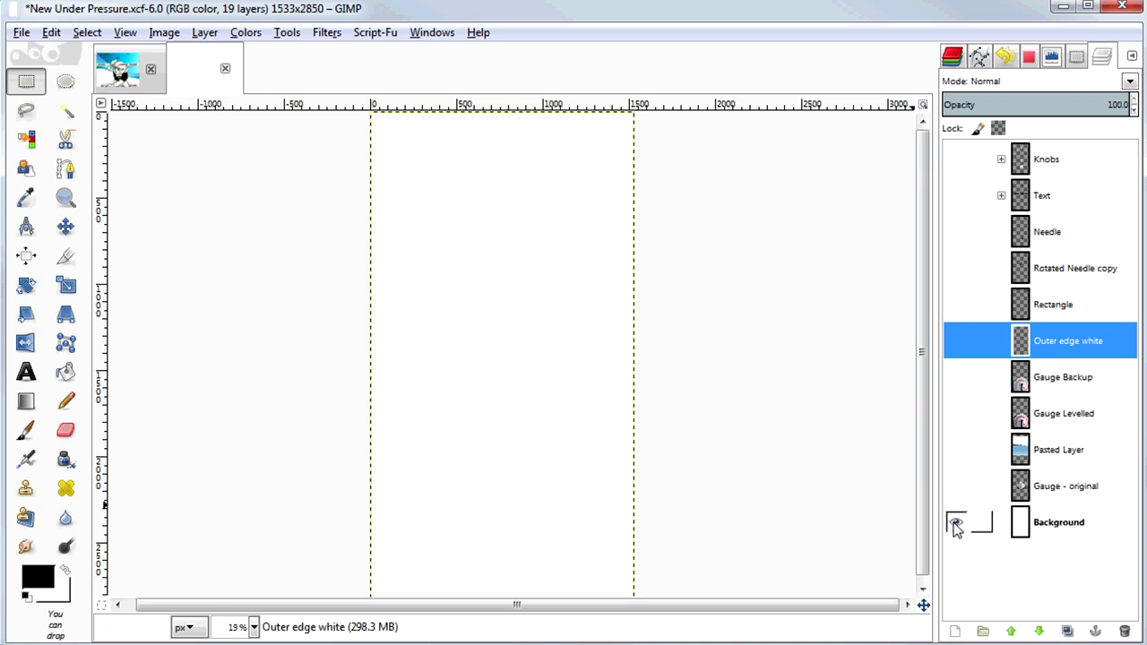
left_click(956, 452)
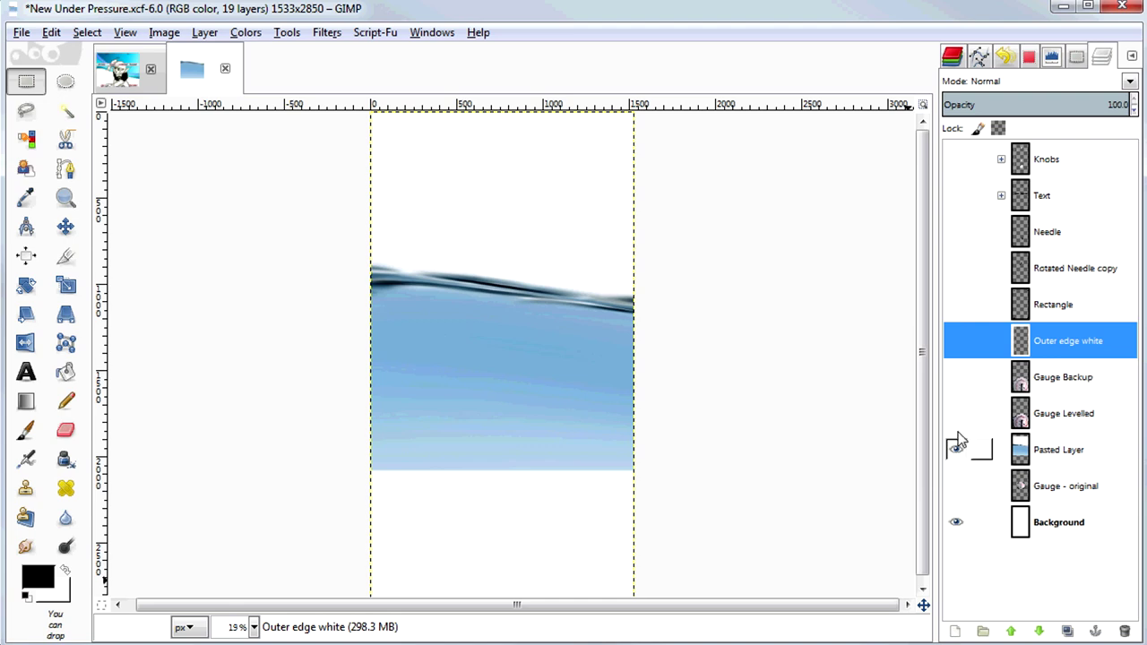
left_click(955, 377)
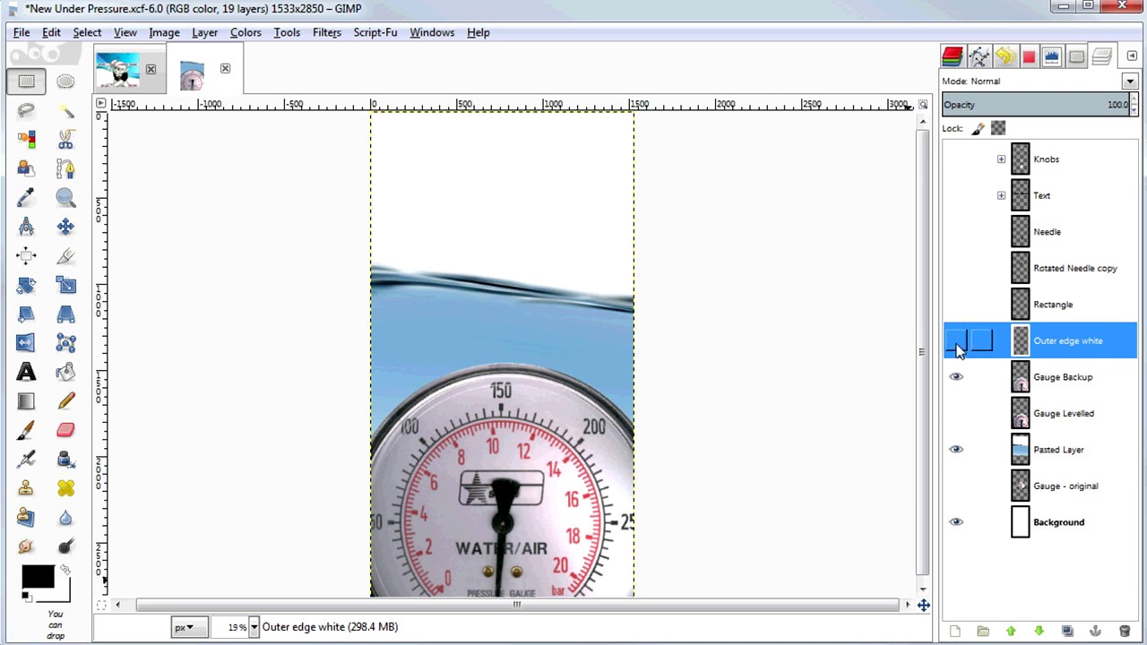
left_click(955, 342)
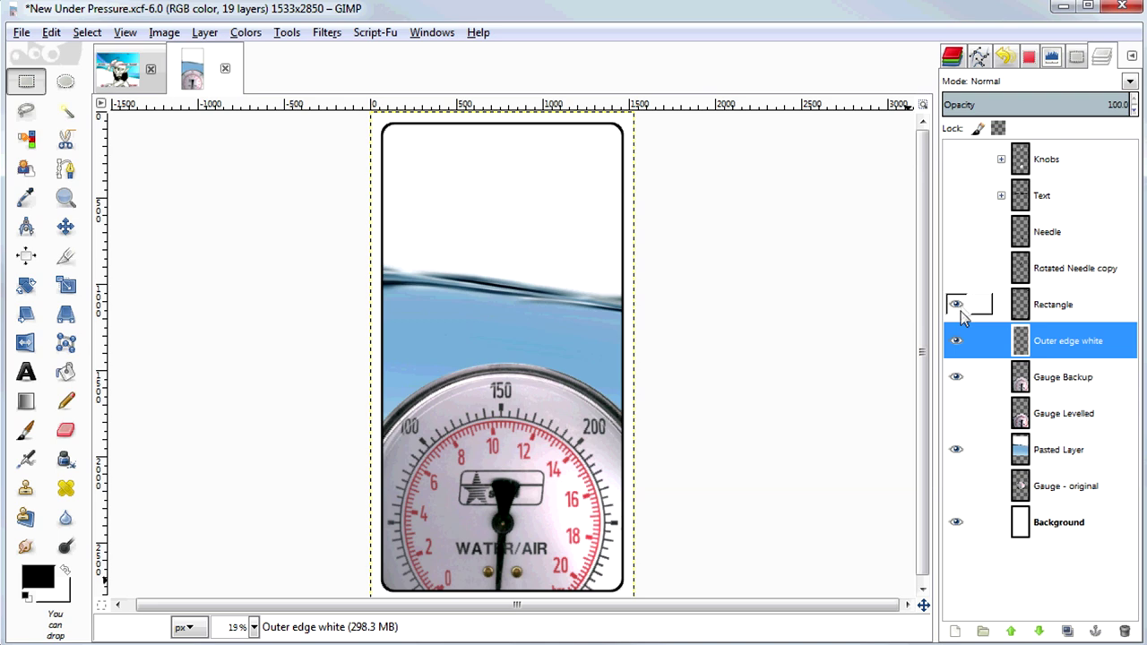
left_click(964, 236)
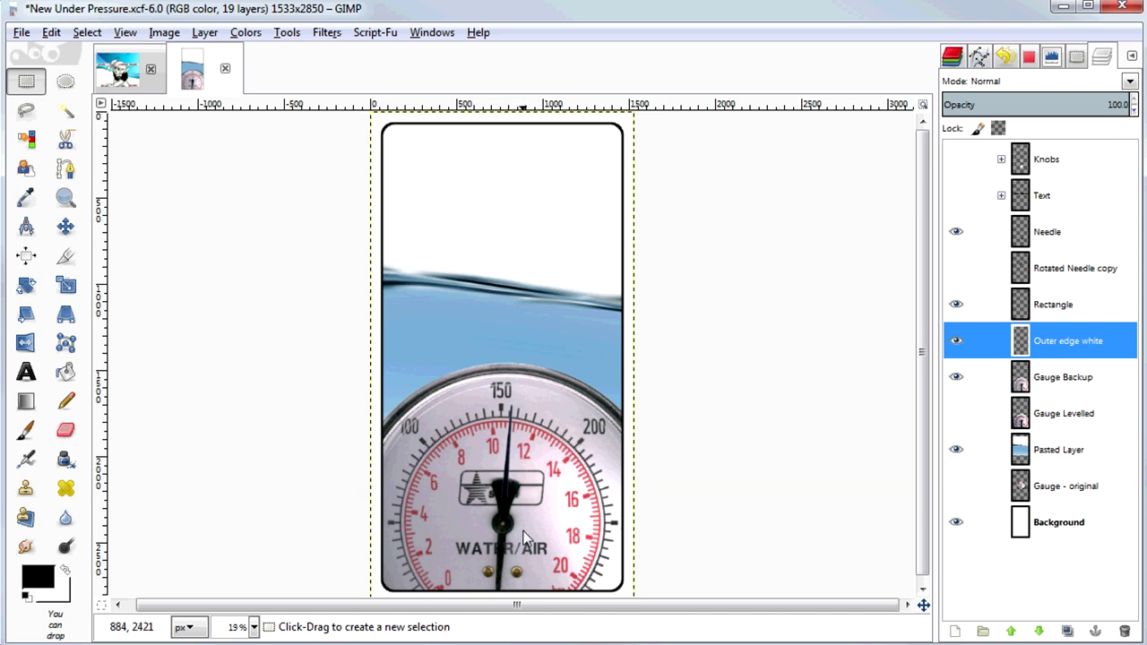
left_click(956, 200)
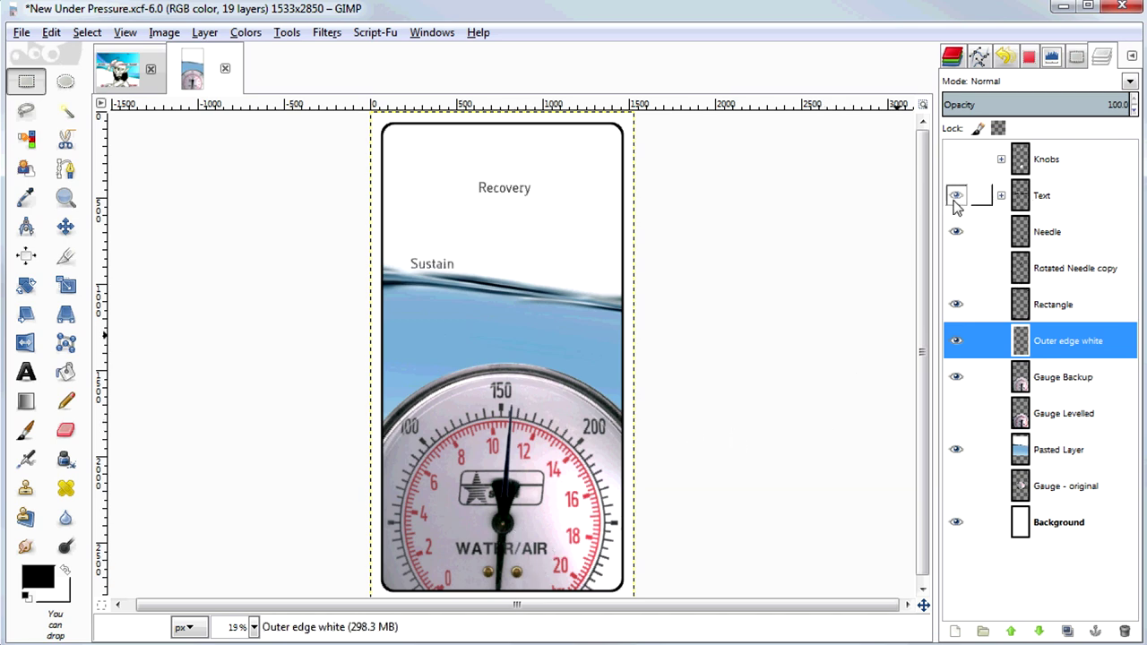
Expand the Text group, switch its Under Pressure, Sustain and Level layers off and back on, and collapse the group.
left_click(1001, 196)
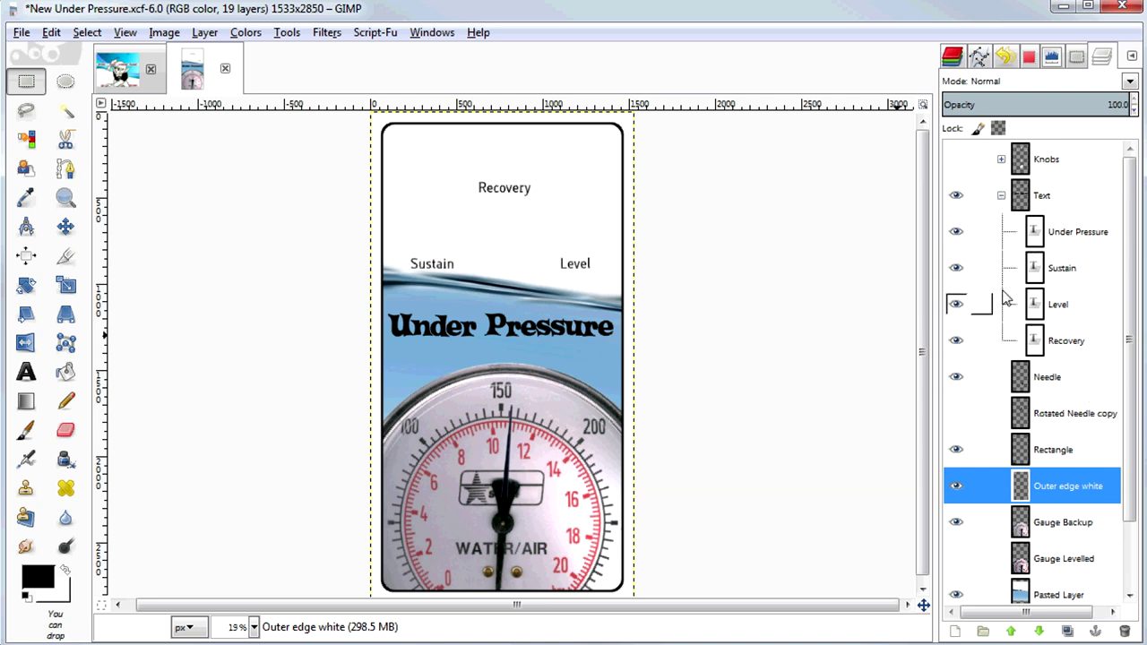
left_click(955, 231)
left_click(955, 268)
left_click(955, 304)
left_click(955, 304)
left_click(956, 268)
left_click(956, 233)
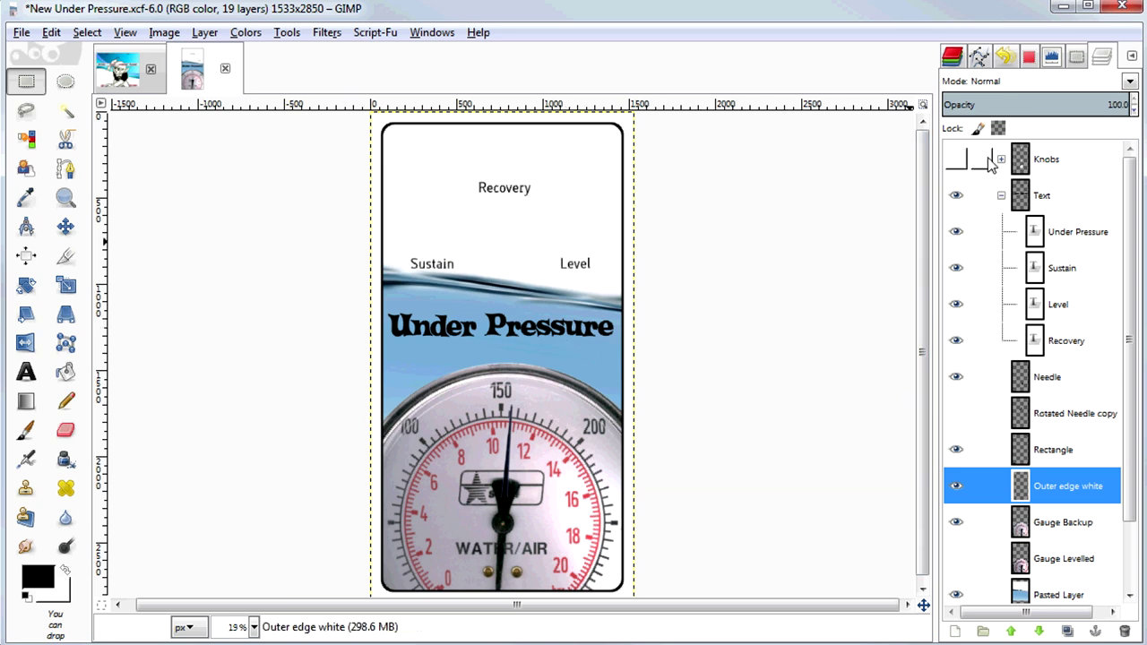
left_click(1001, 195)
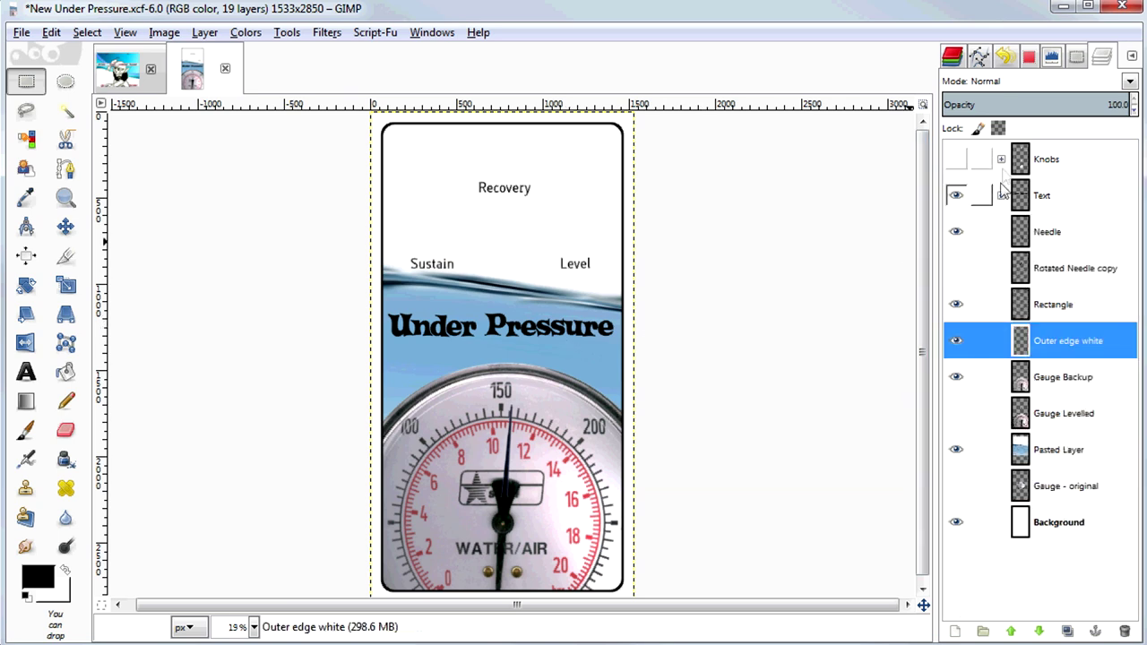
Expand the Knobs group and show it together with its Knob and Knob 2 layers.
left_click(1001, 160)
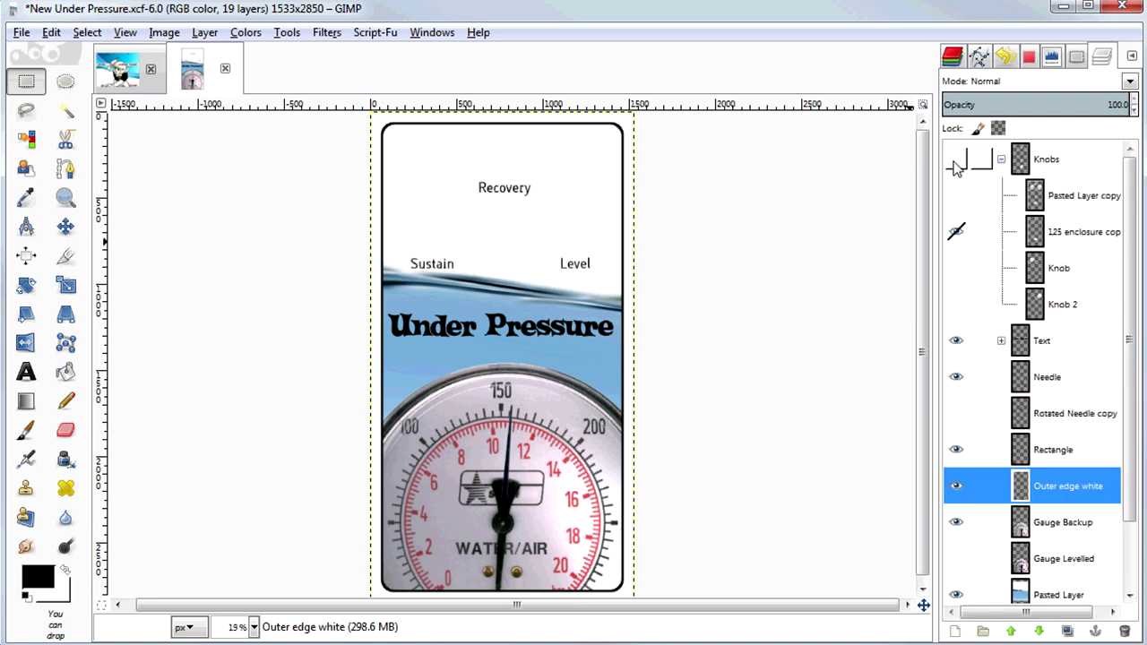
left_click(955, 161)
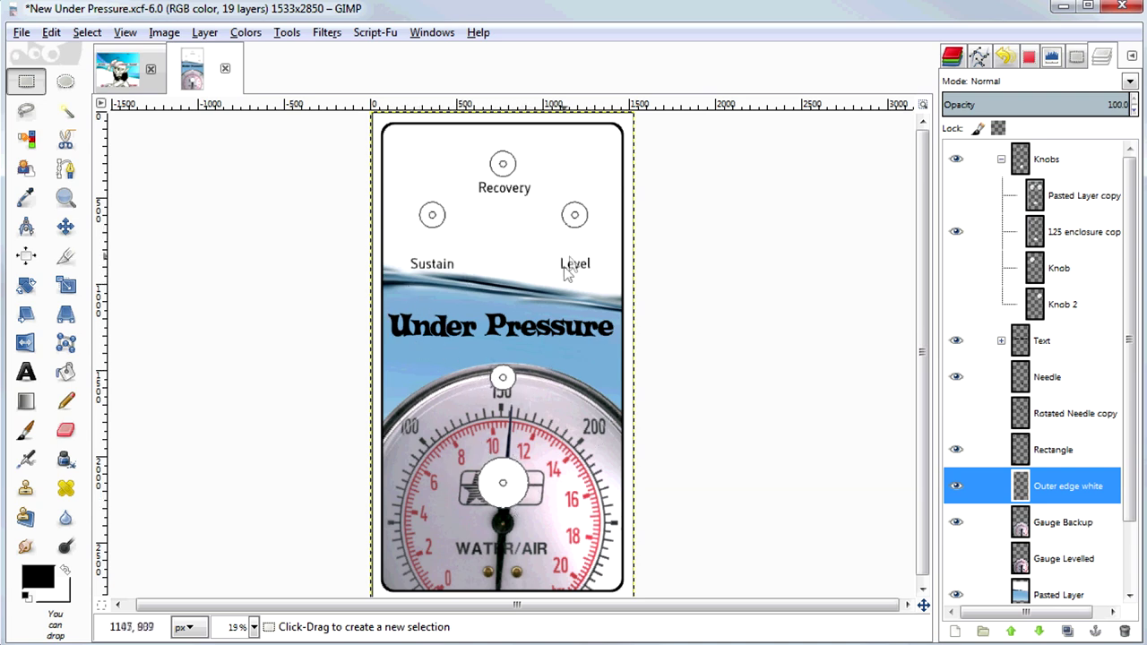
left_click(956, 268)
left_click(957, 301)
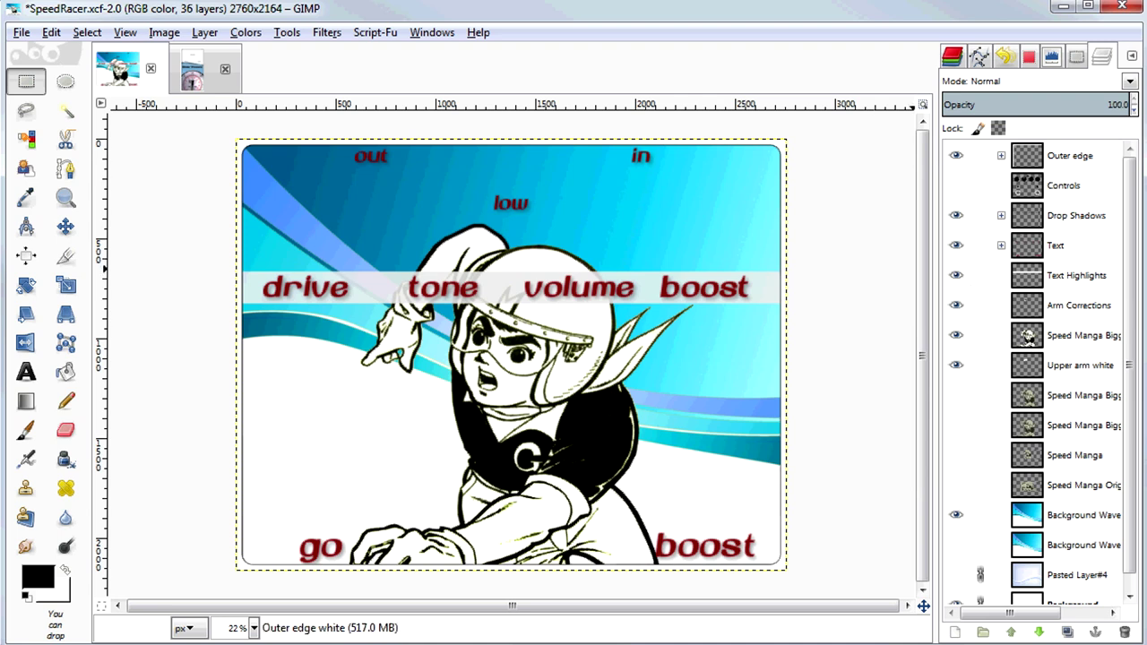
In the SpeedRacer image, hide every layer except Background, and show the upper Background Wave layer.
left_click_drag(1131, 358, 1137, 439)
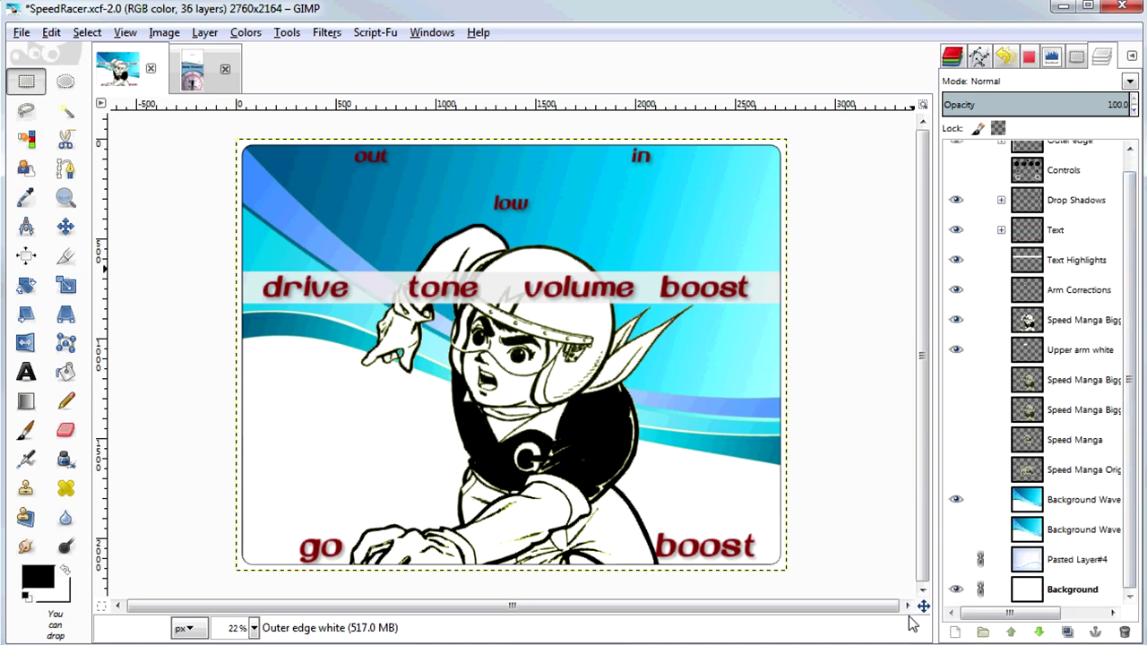
left_click(955, 590, "shift")
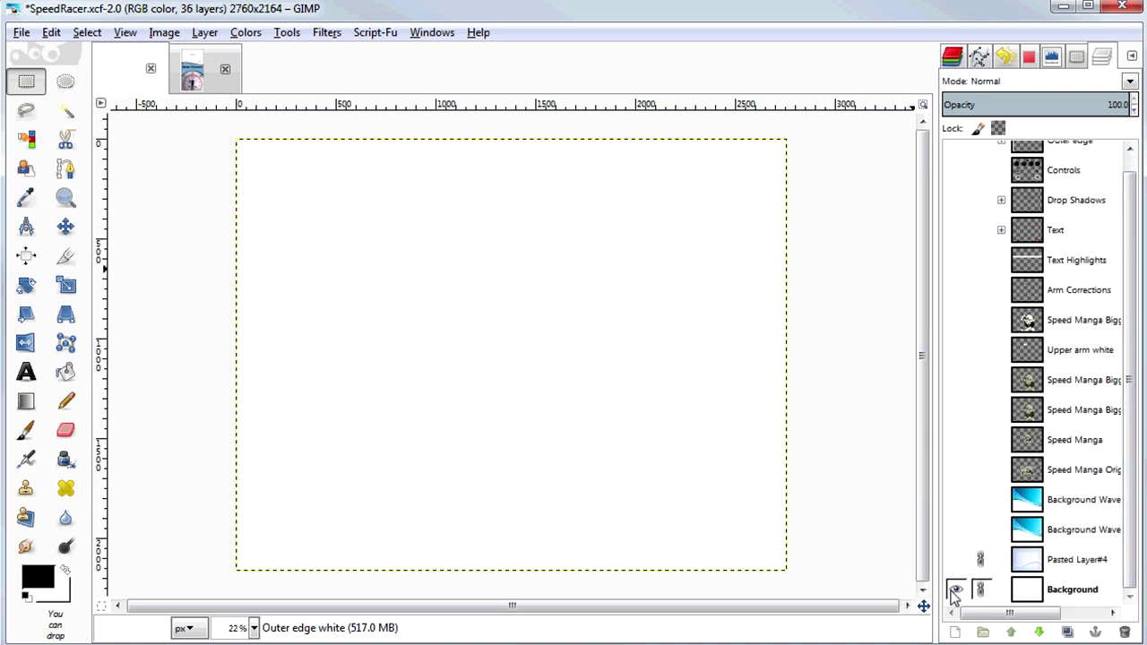
left_click(957, 500)
Preview the Speed Manga Orig layer and the cut-out Speed Manga layer in turn, hiding each one again.
left_click(955, 469)
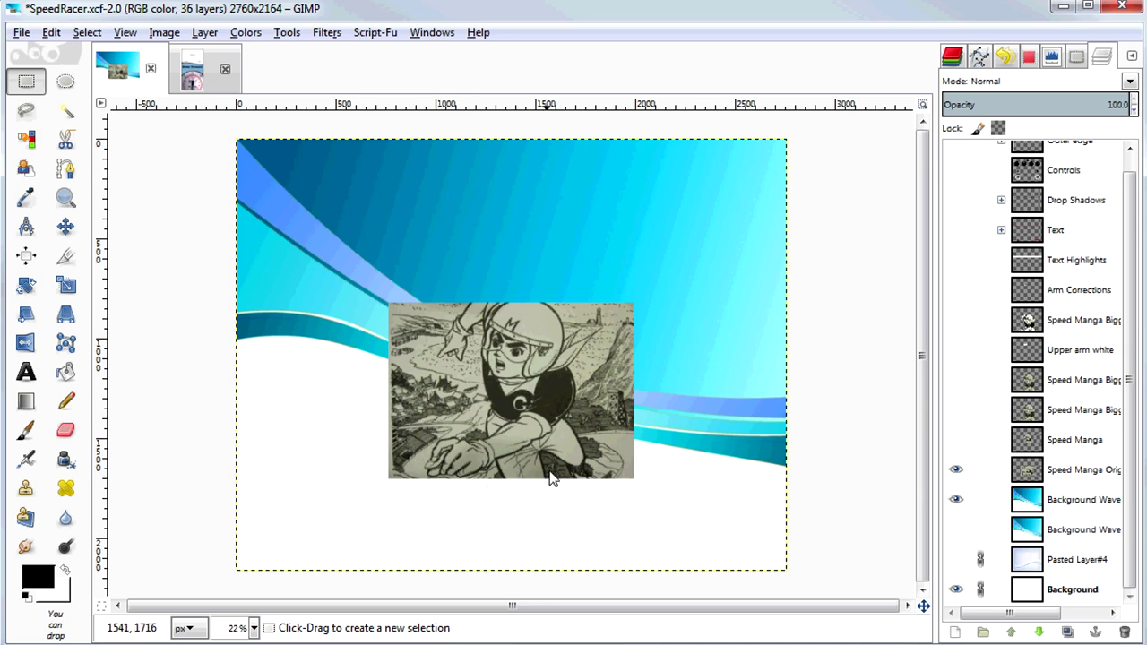
left_click(955, 470)
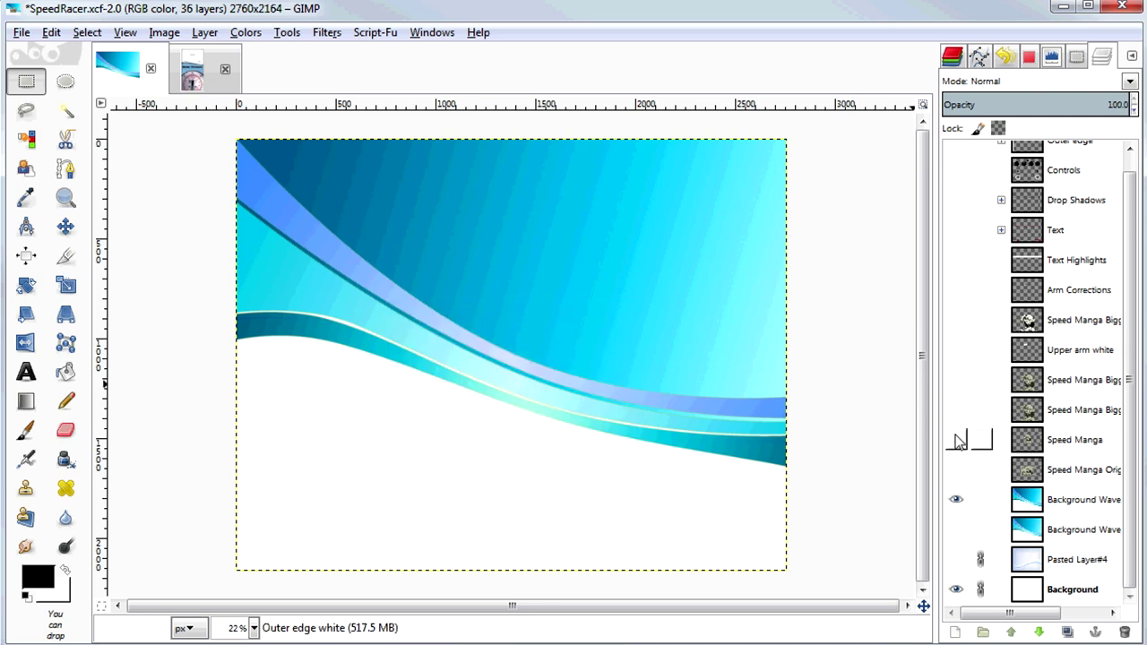
left_click(955, 439)
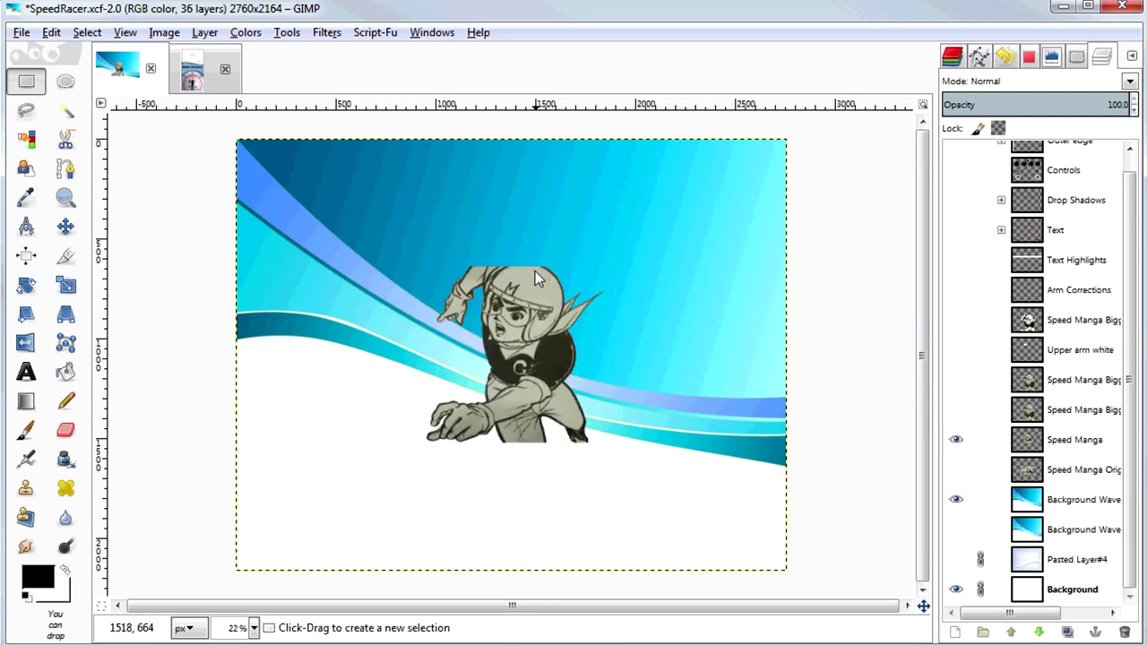
left_click(955, 439)
Show both enlarged grey Speed Manga layers, toggling the upper one off and on to compare the helmet's top.
left_click(956, 410)
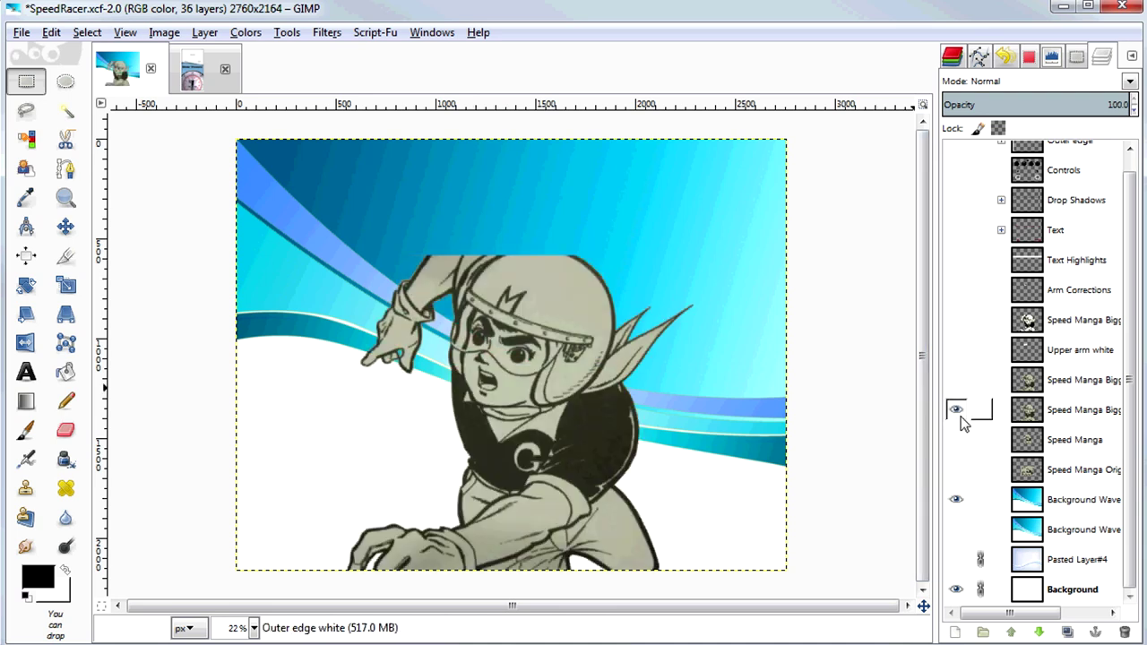
left_click(957, 383)
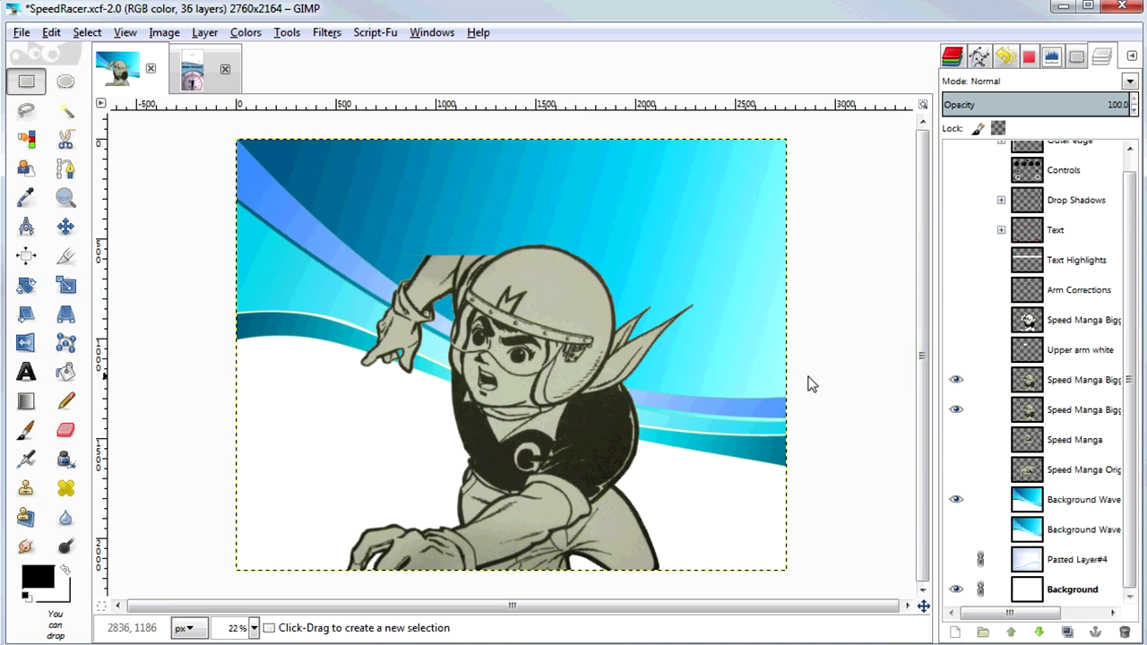
left_click(956, 380)
left_click(957, 380)
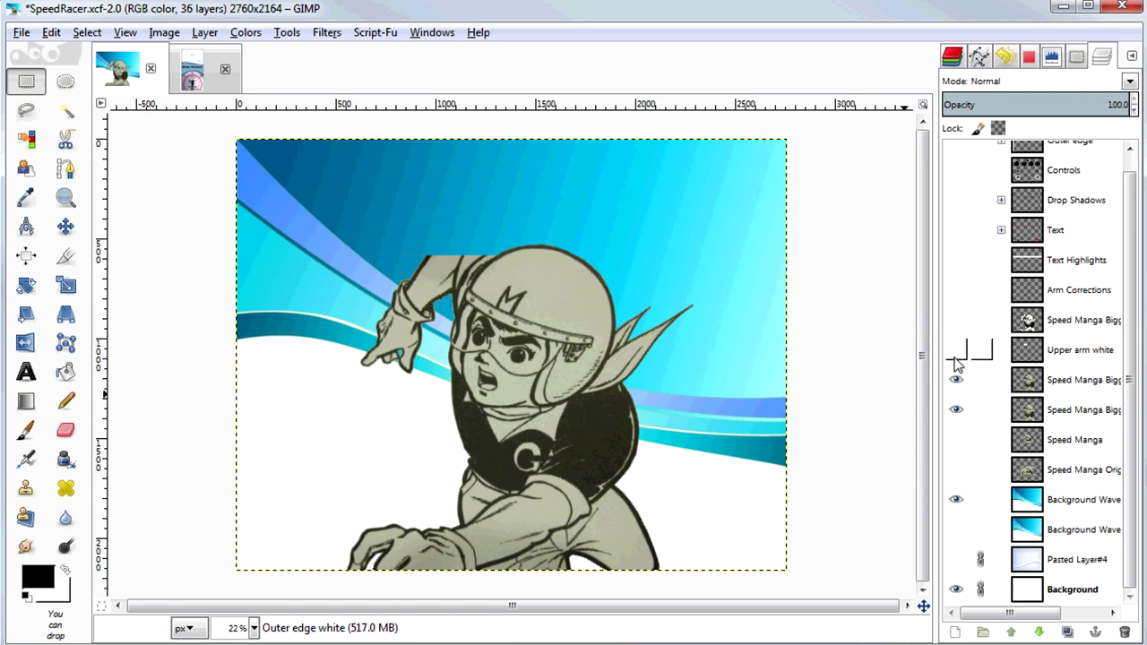
Show the Upper arm white, Arm Corrections and black-and-white Speed Manga layers, and hide the upper enlarged grey Speed Manga layer.
left_click(956, 349)
left_click(956, 290)
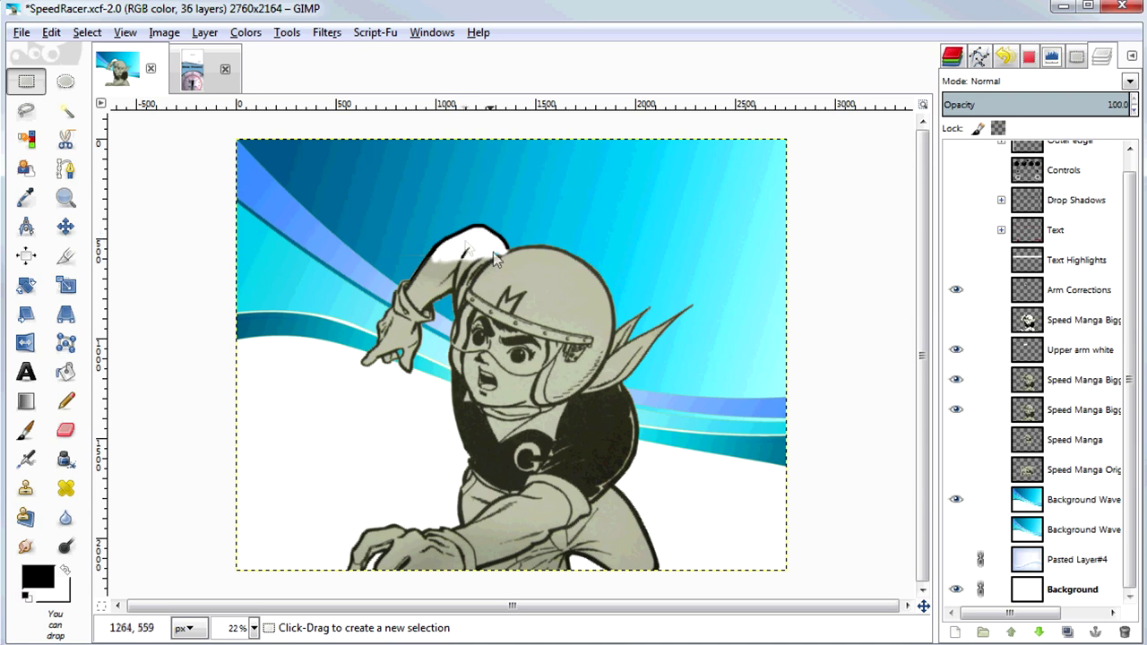
left_click(956, 324)
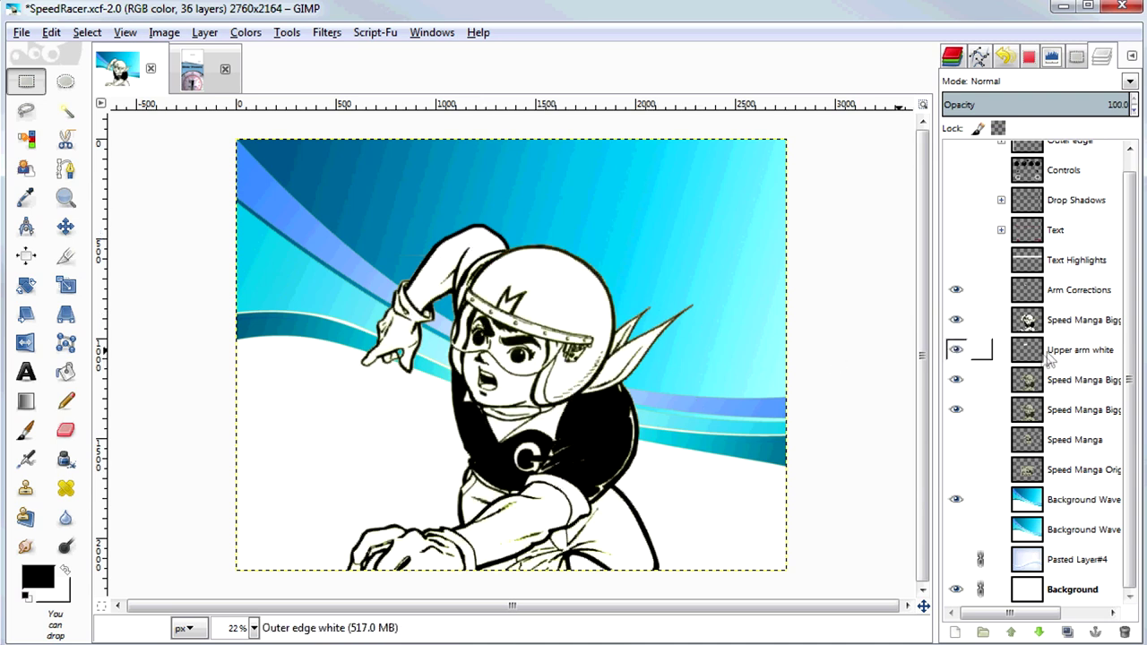
left_click(956, 380)
Show the Text Highlights layer and the Text and Drop Shadows groups.
left_click(956, 260)
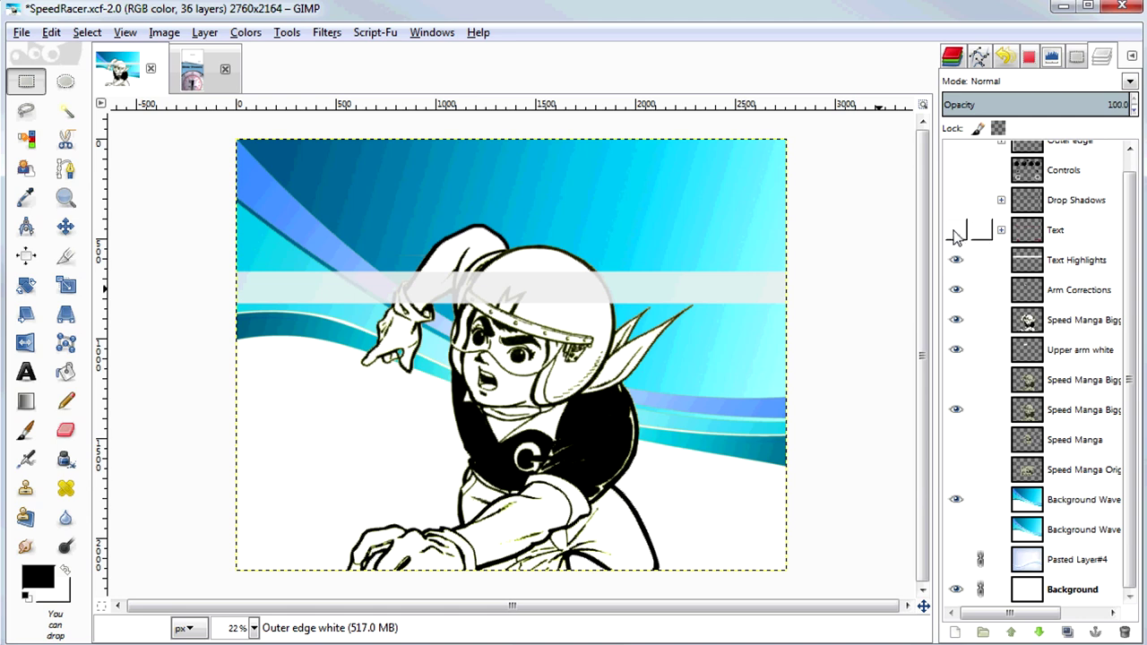
left_click(956, 230)
left_click(957, 201)
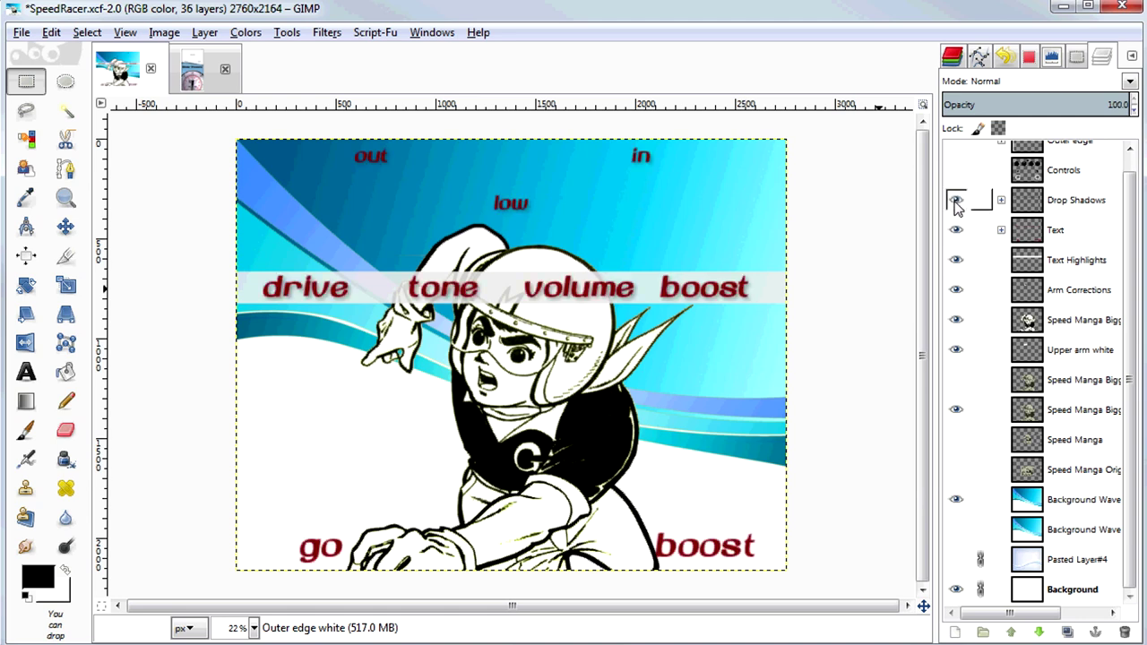
Show the Outer edge group, and briefly display the Controls layer before hiding it again.
left_click_drag(1134, 227, 1131, 164)
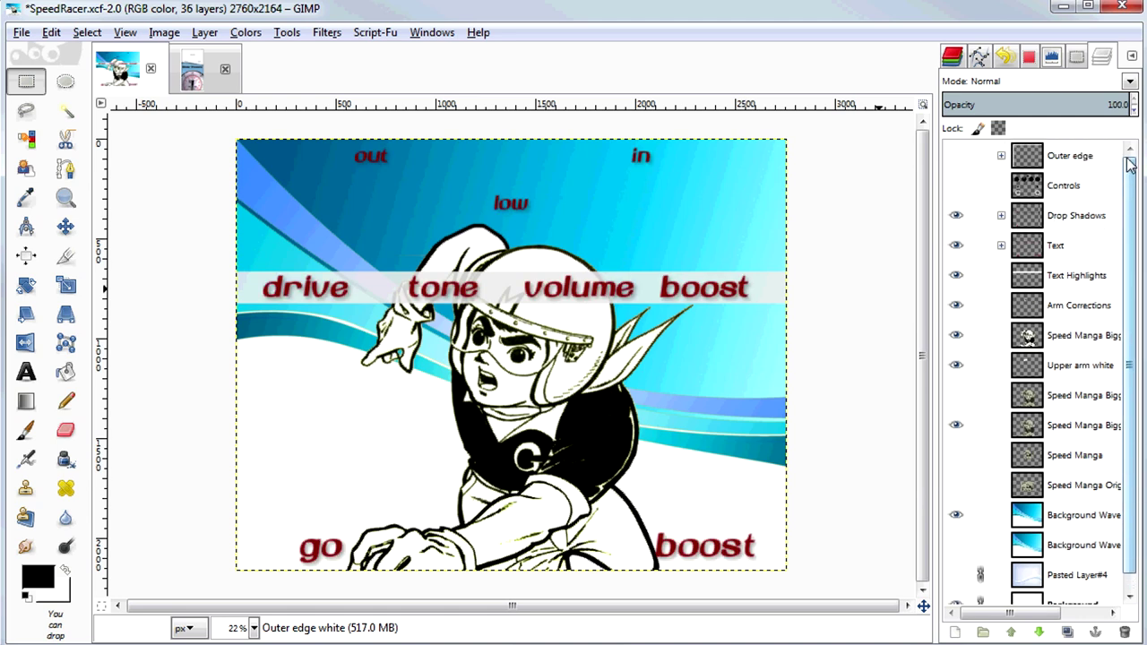
left_click(955, 156)
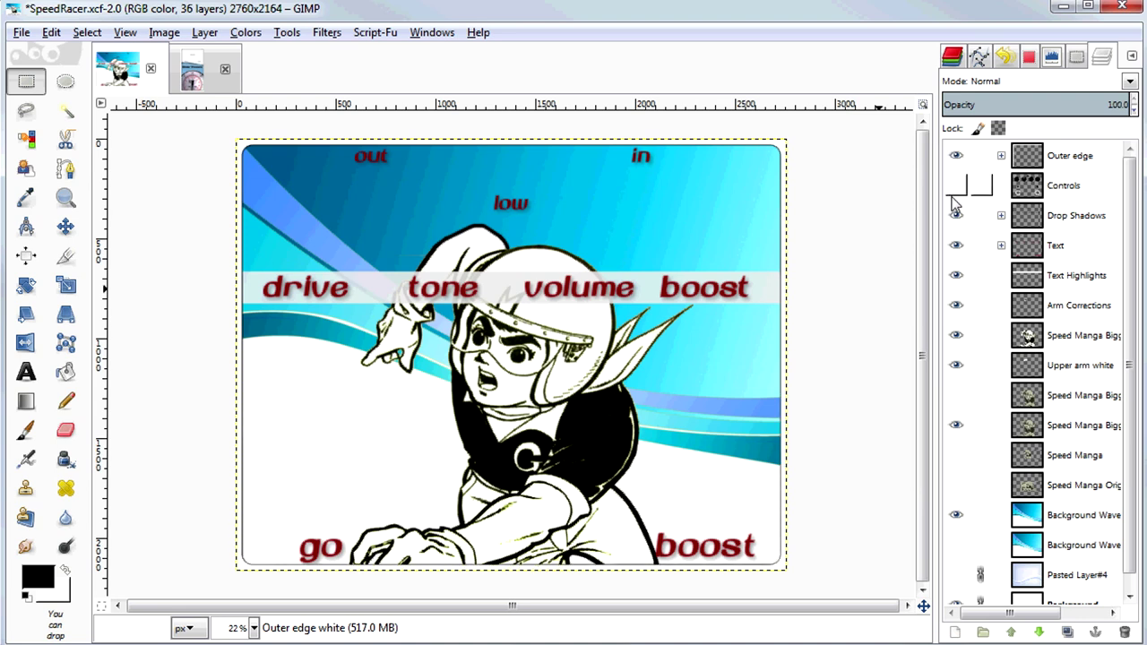
left_click(956, 185)
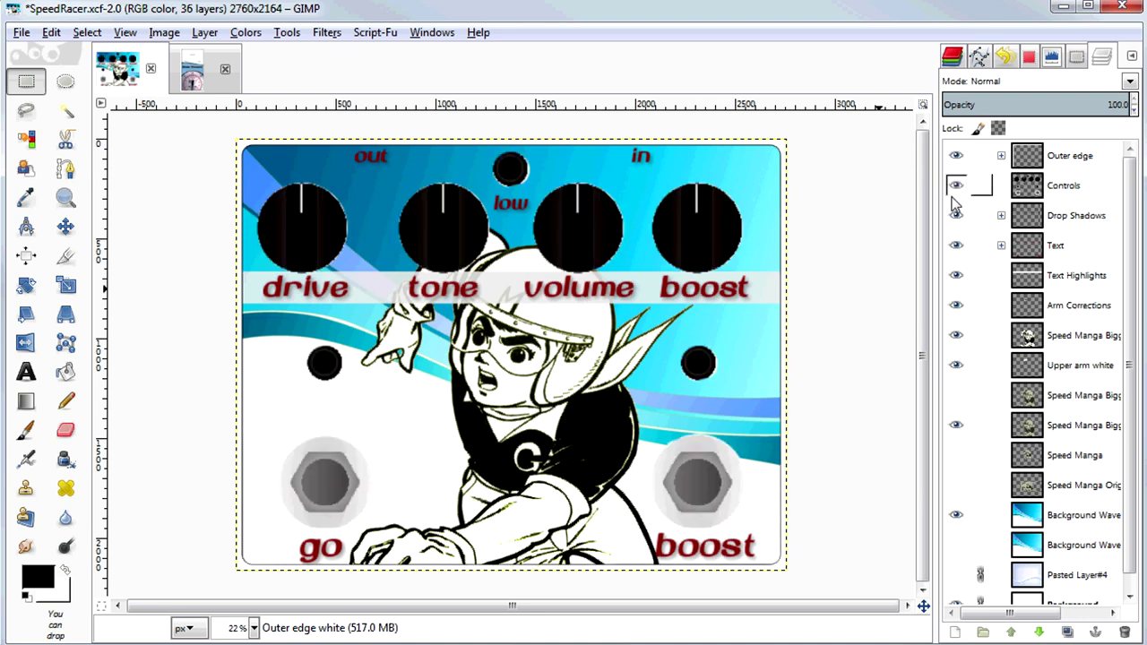
left_click(956, 185)
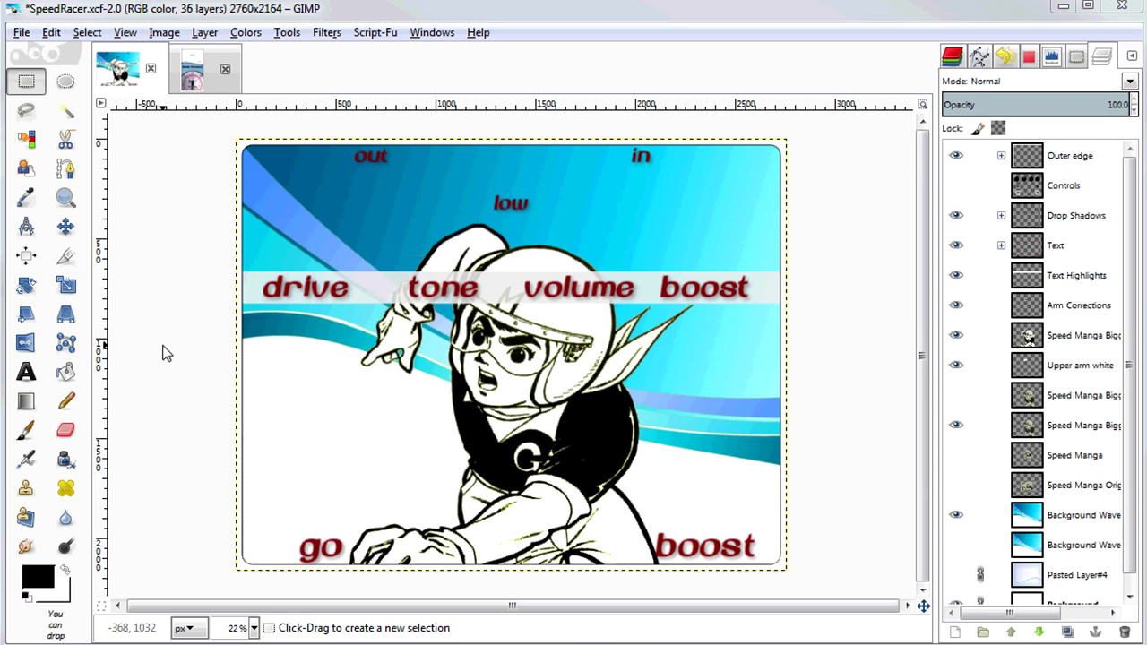
Start a new image, reveal its advanced options and set the image size unit to inches.
left_click(18, 37)
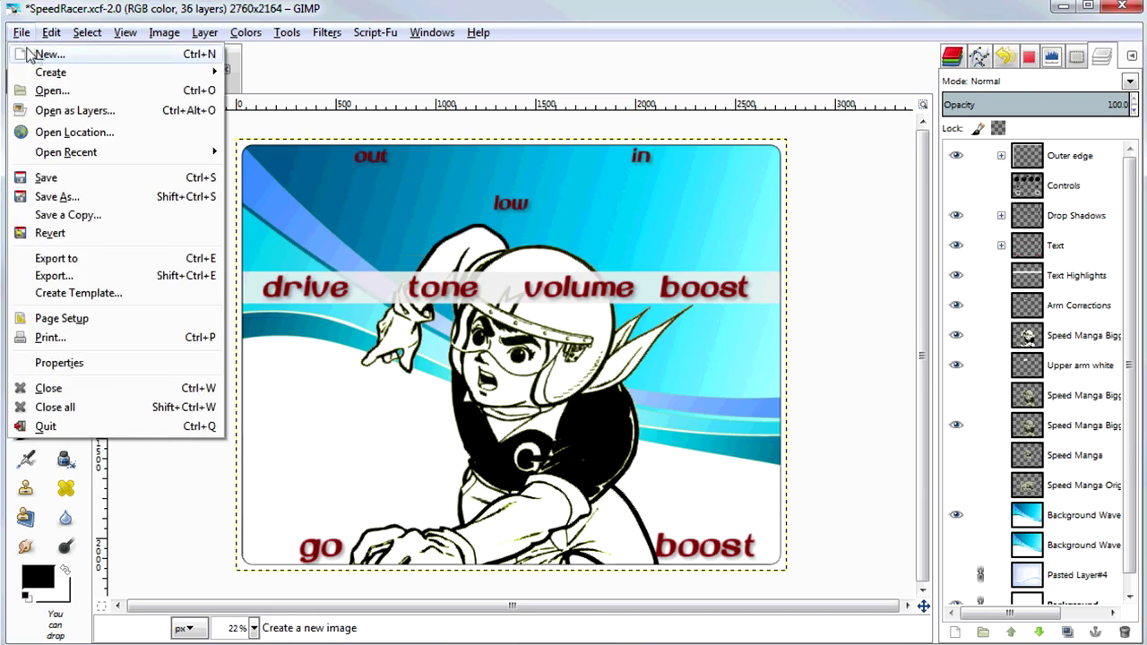
left_click(29, 55)
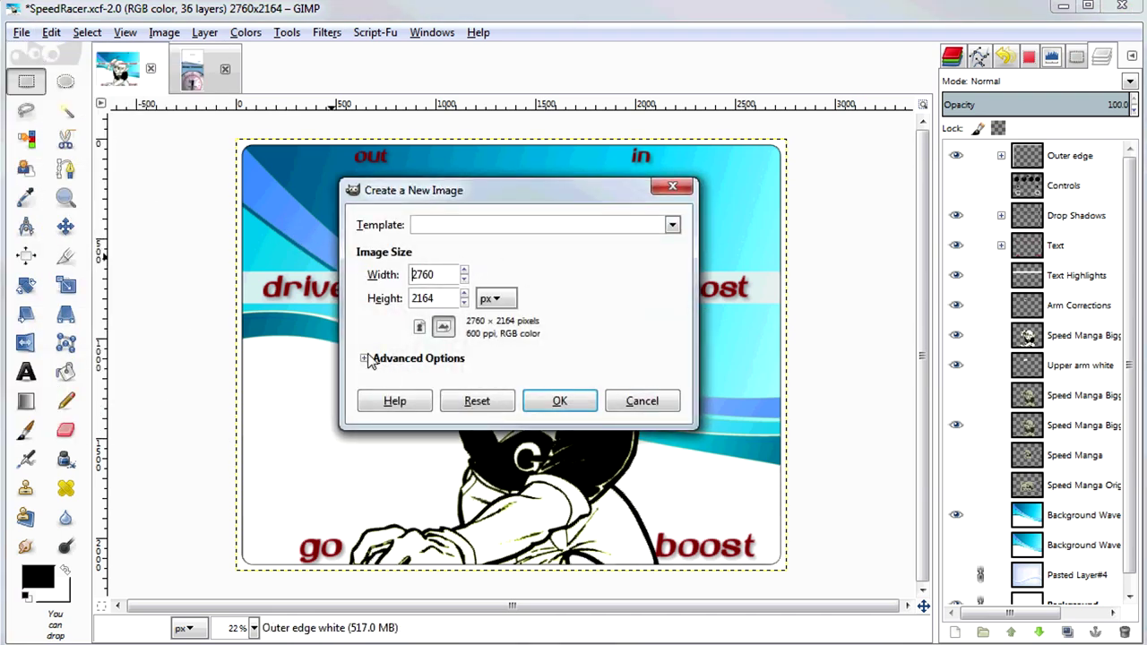
left_click(366, 359)
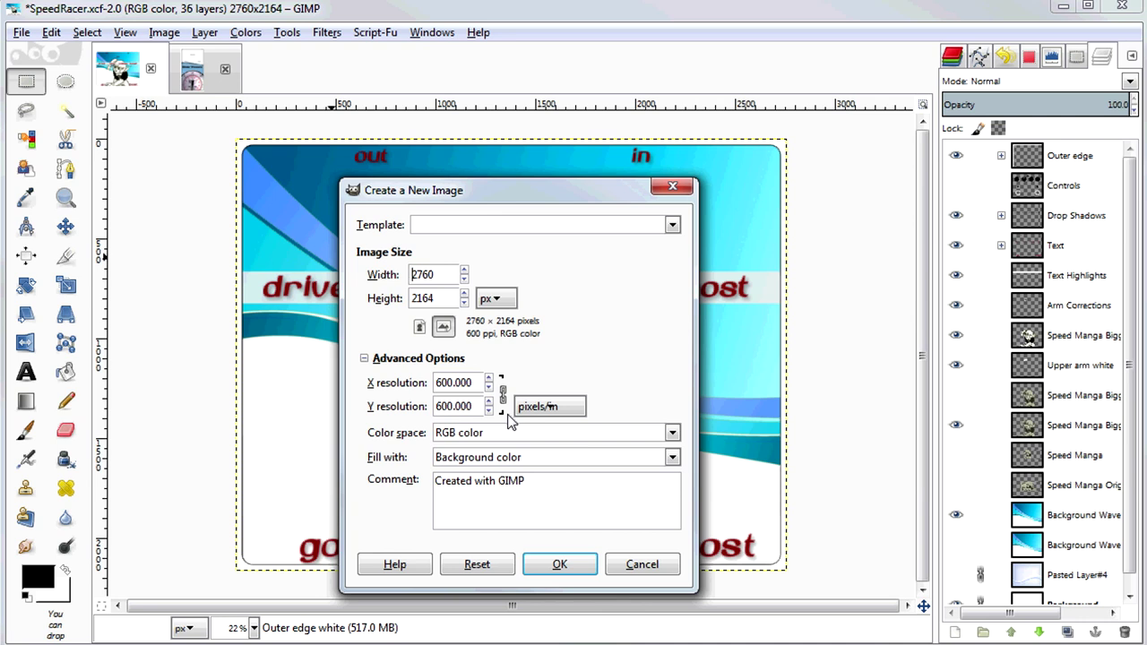
left_click(496, 301)
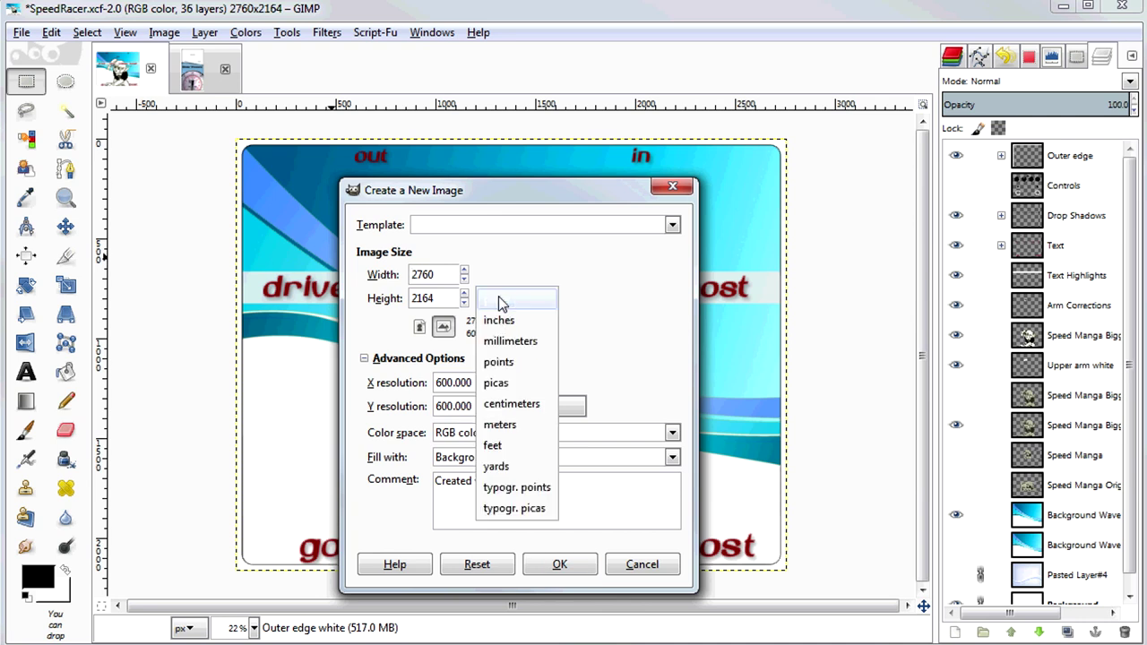
left_click(497, 322)
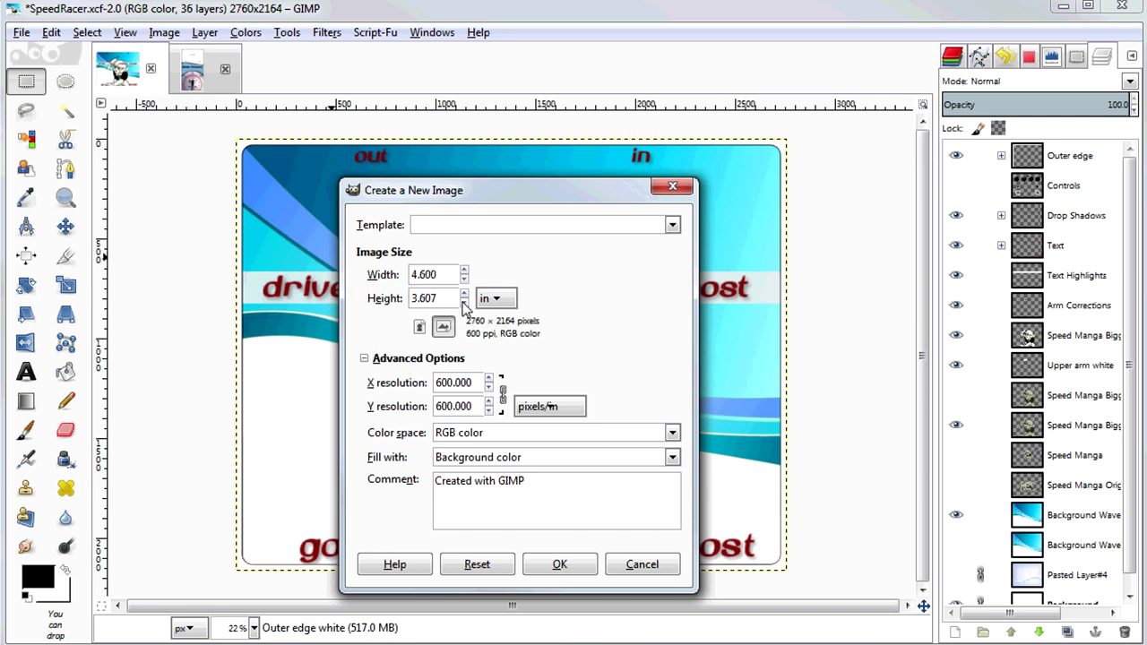
Set the new image's width to 2.550 in and its height to 4.750 in.
double_click(423, 275)
type("2.550")
key("Tab")
type("5")
key("BackSpace")
type("4.3")
key("BackSpace")
type("750")
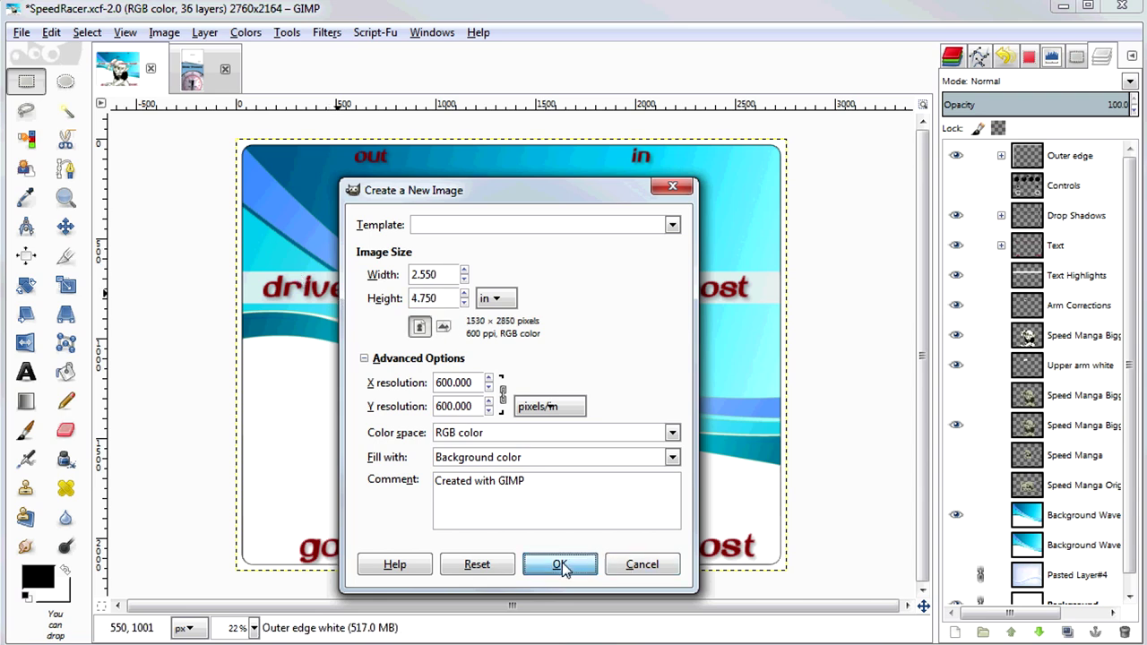
Create the new image with the settings entered in the dialog and display it at 18% zoom.
left_click(562, 564)
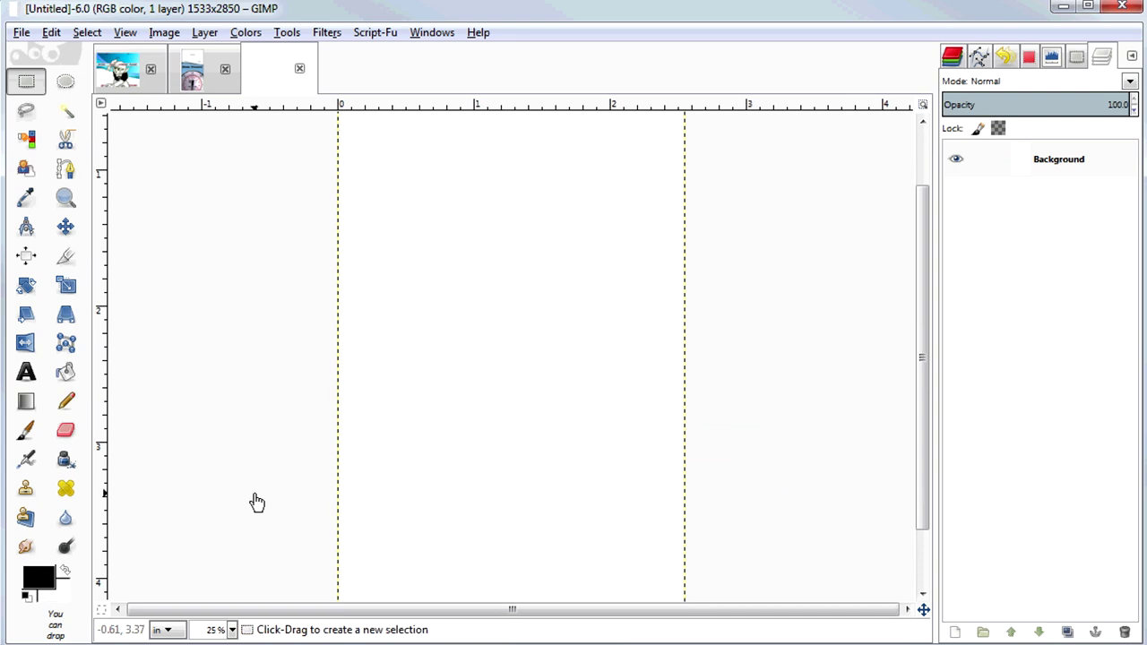
double_click(215, 630)
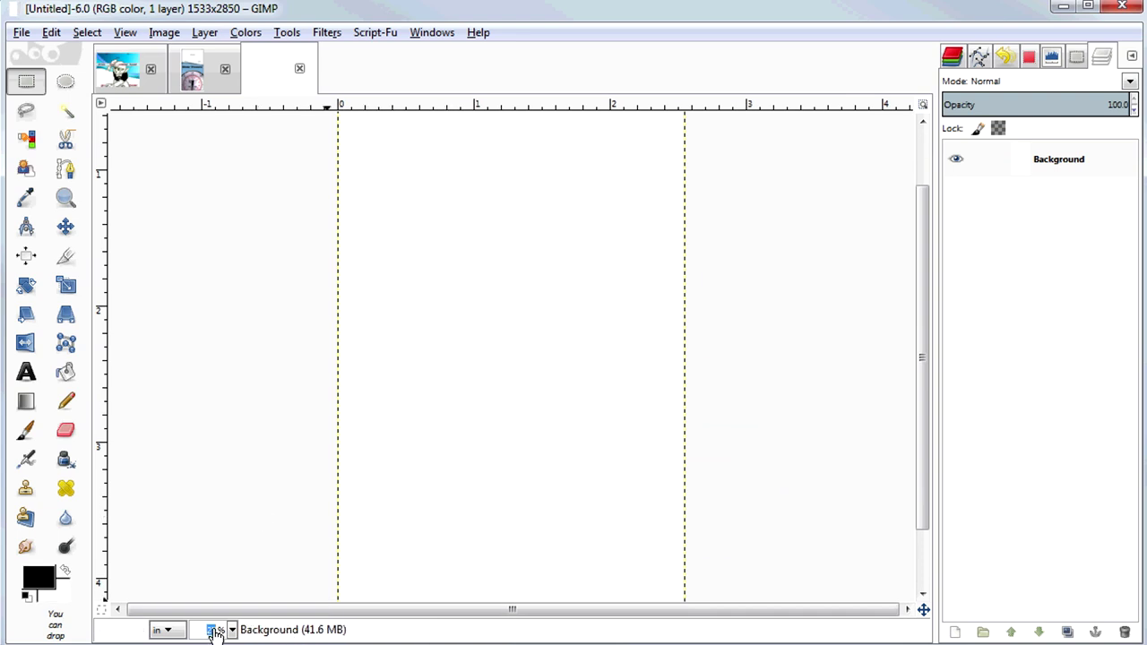
type("18")
key("Return")
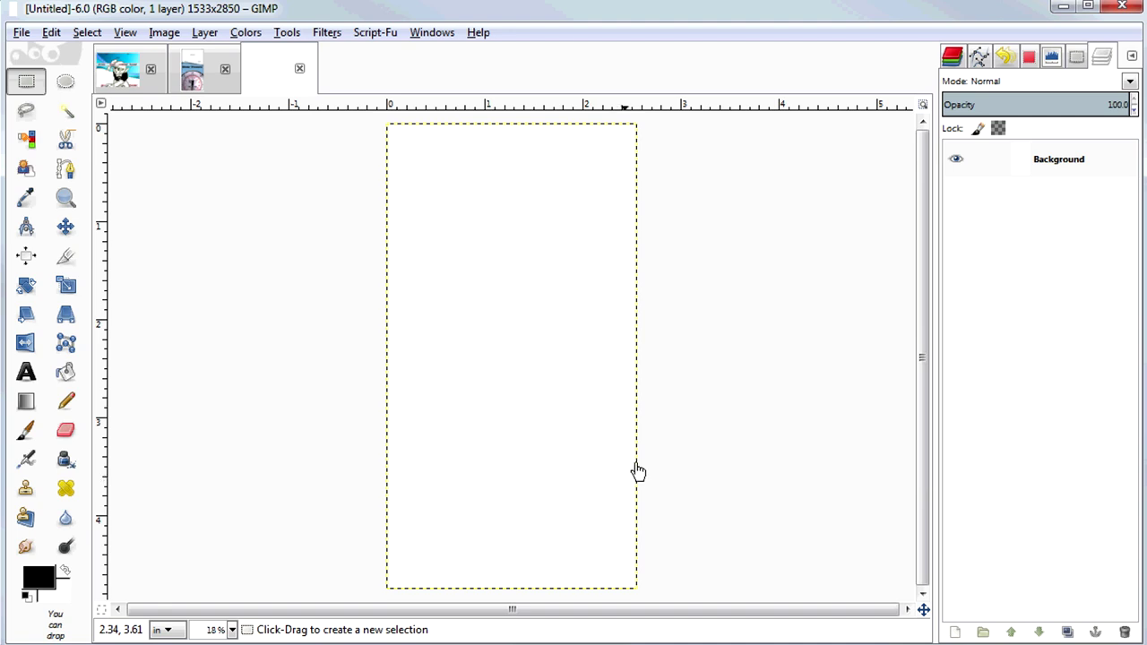
Add a new transparent layer above the background, keeping the default name and size.
right_click(1050, 152)
left_click(1085, 191)
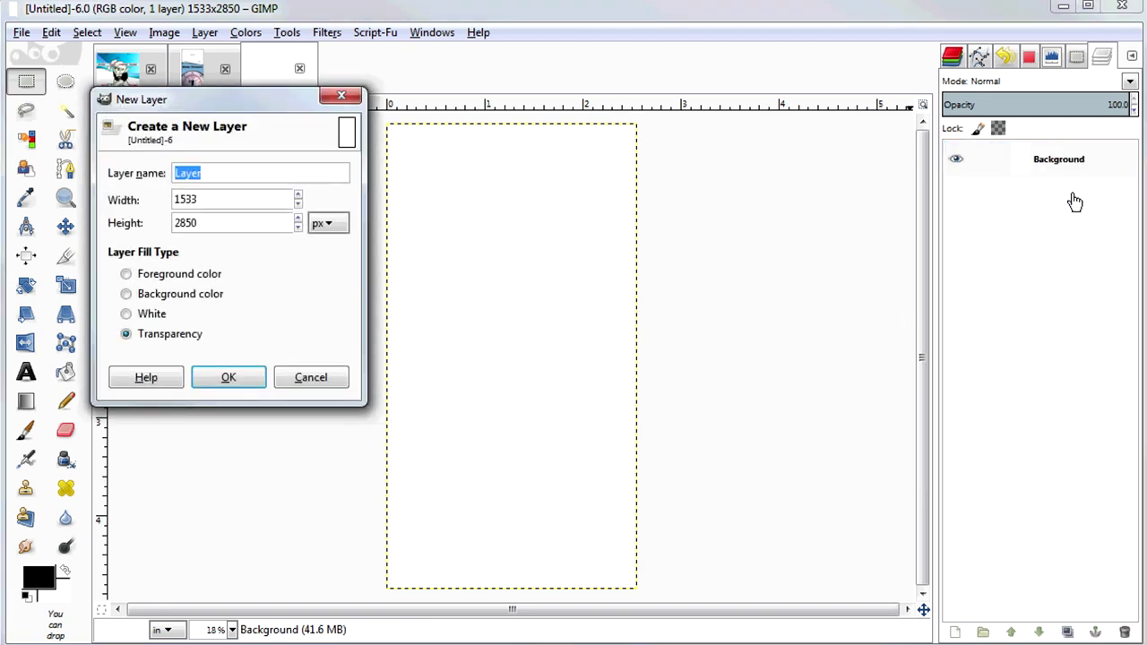
left_click(228, 379)
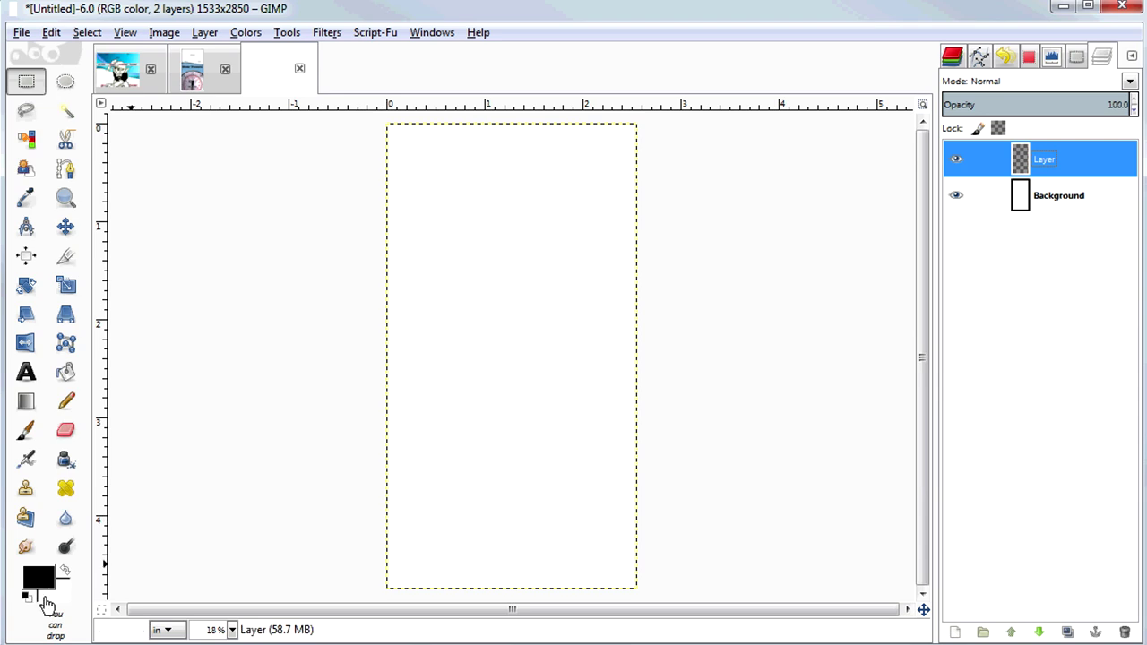
Set the foreground color to a medium green, HTML notation 629a66.
left_click(45, 581)
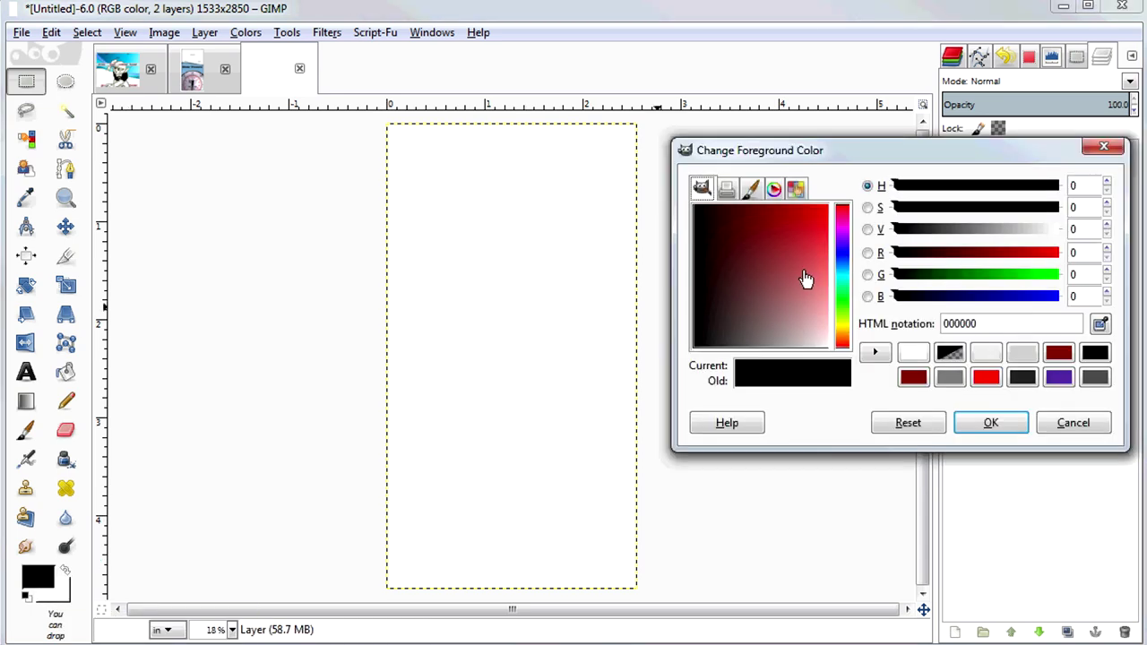
left_click(842, 302)
left_click(776, 256)
left_click_drag(776, 262, 773, 297)
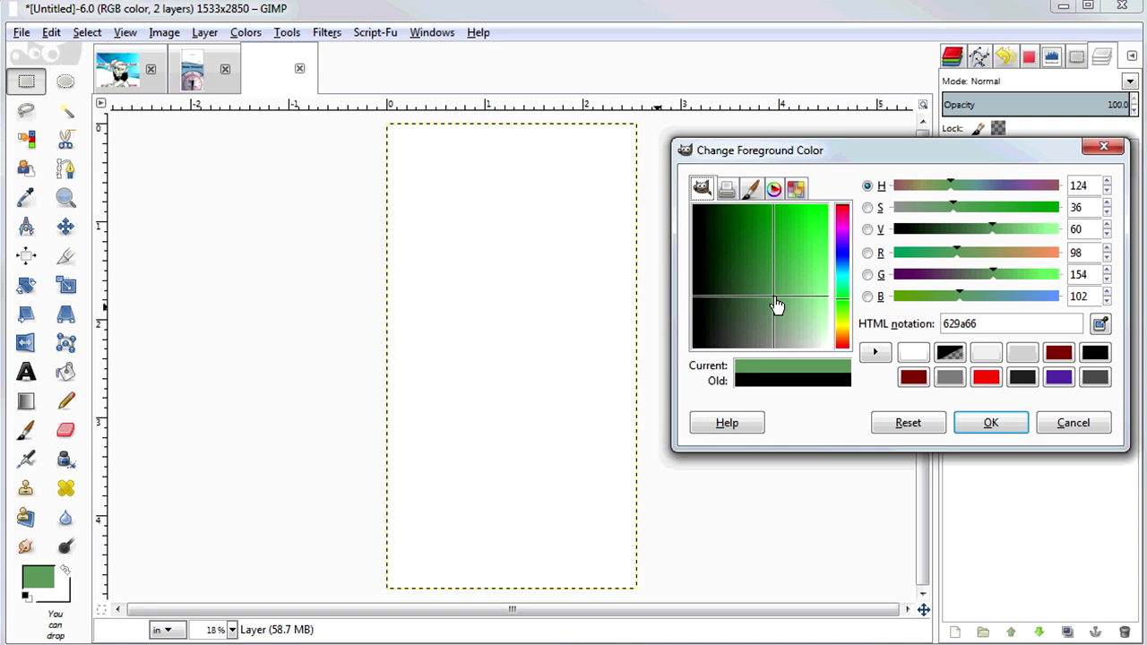
left_click(978, 435)
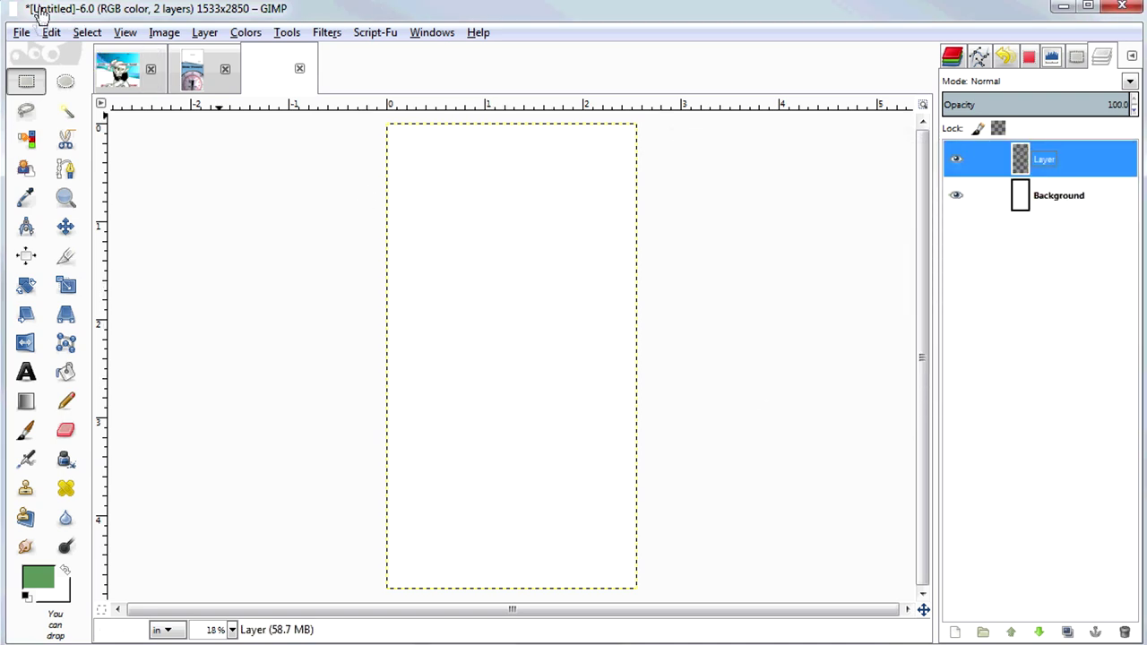
Fill the added layer with the green foreground color, and delete that layer again.
left_click(51, 34)
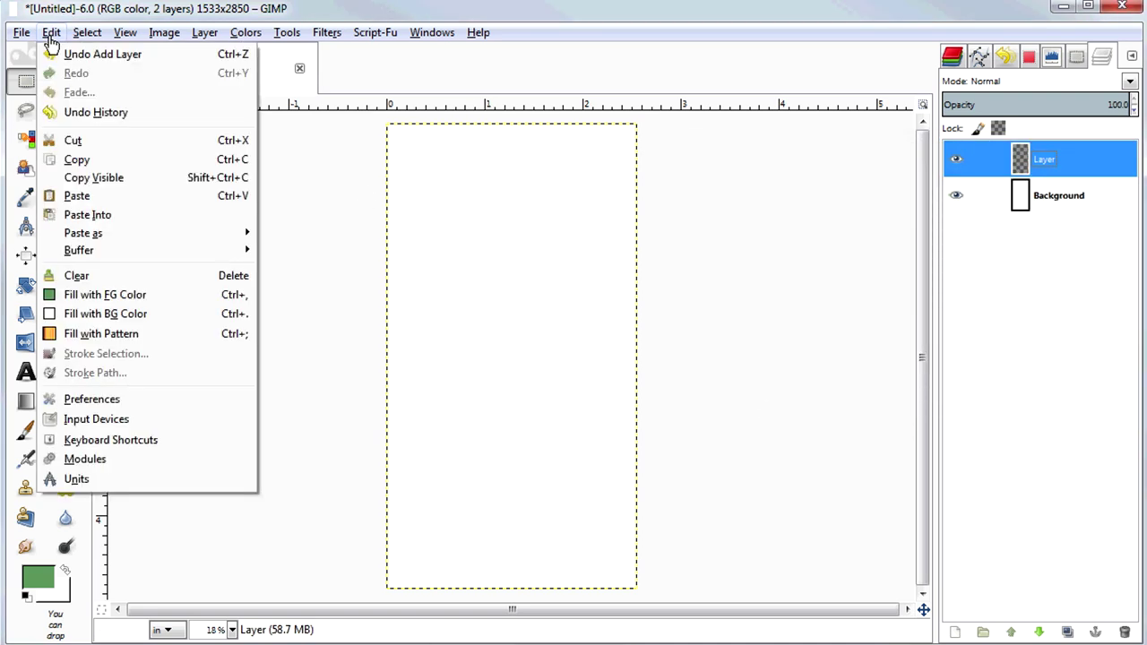
left_click(135, 297)
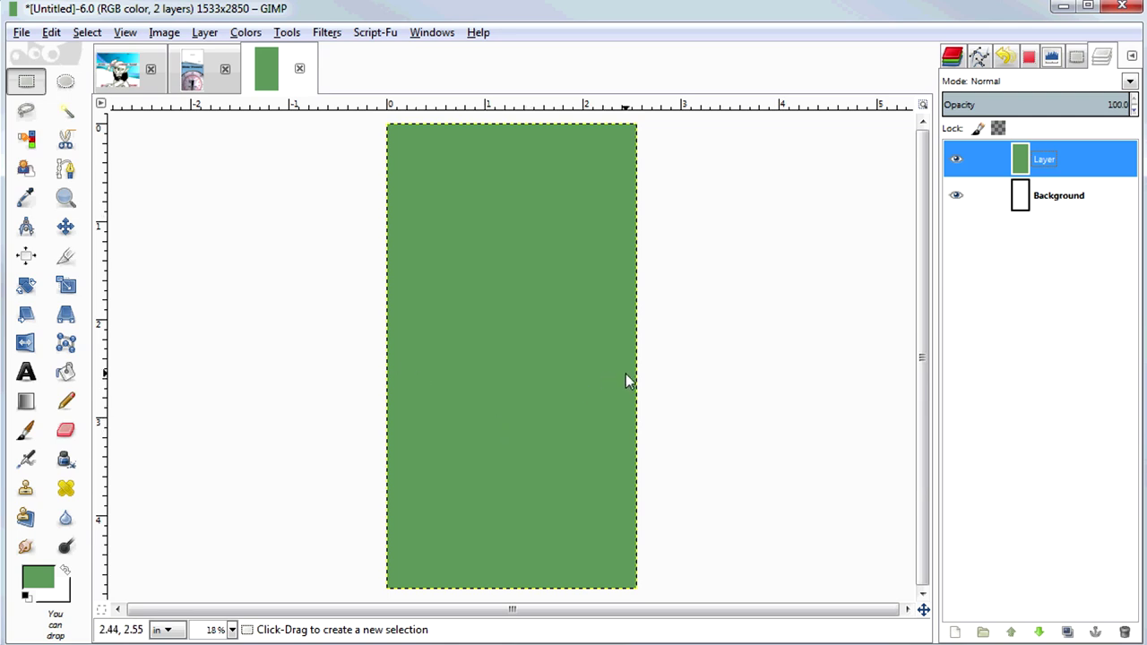
right_click(1031, 169)
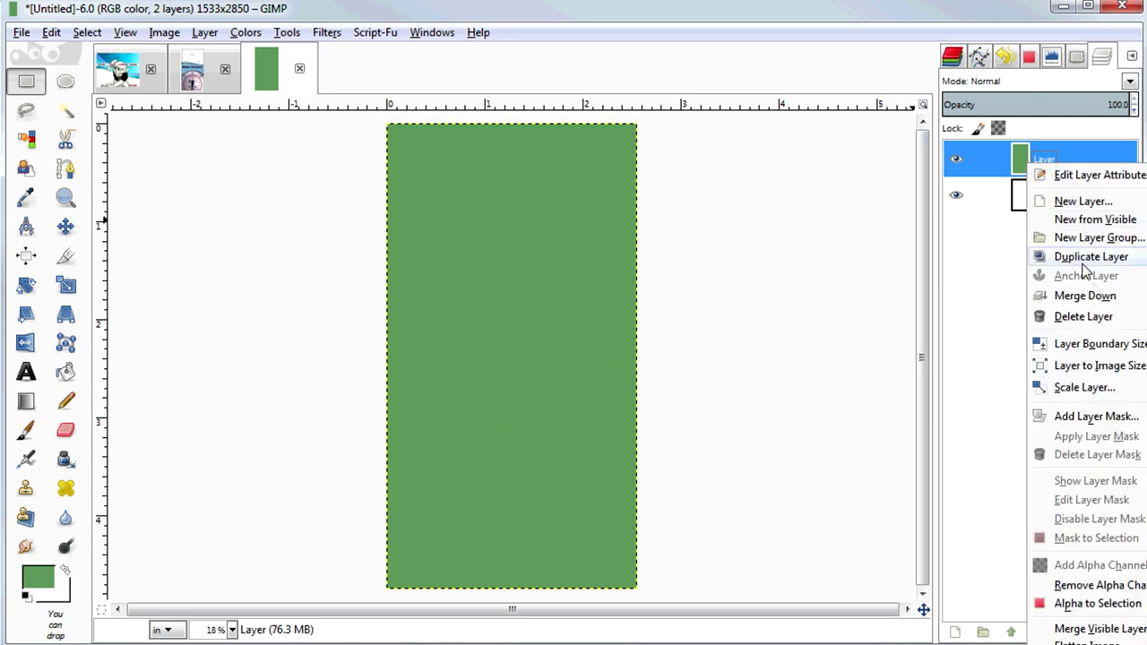
left_click(1085, 317)
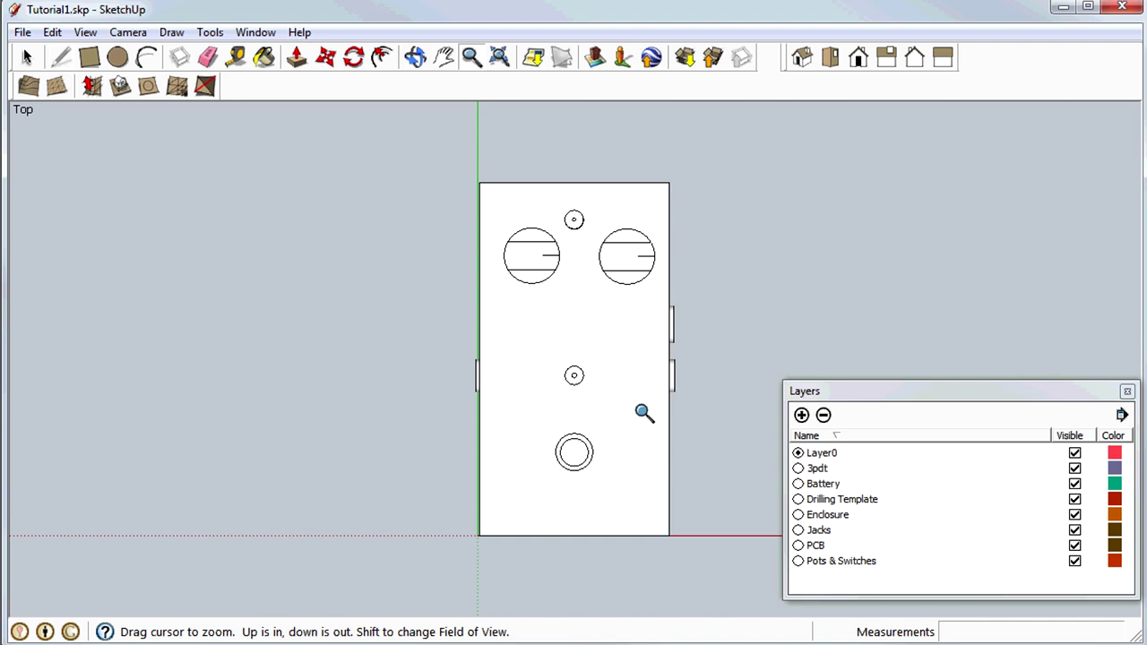
In SketchUp, hide the Jacks layer and export the enclosure's top view as a 2D graphic named Enclosure.
left_click_drag(640, 456, 627, 380)
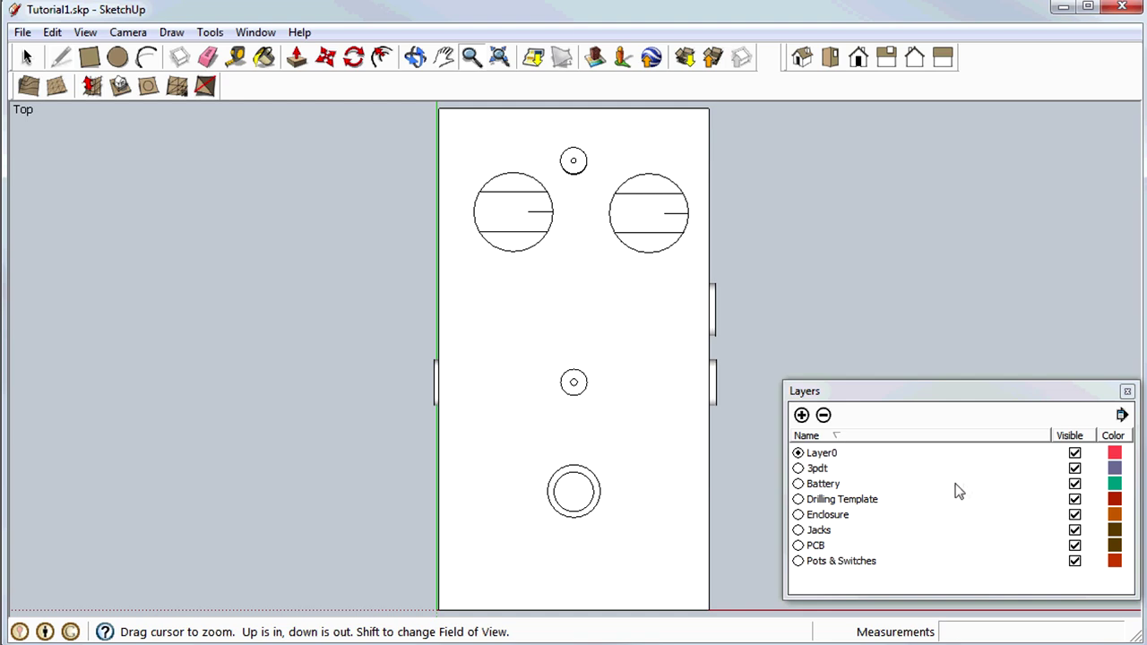
left_click(1075, 529)
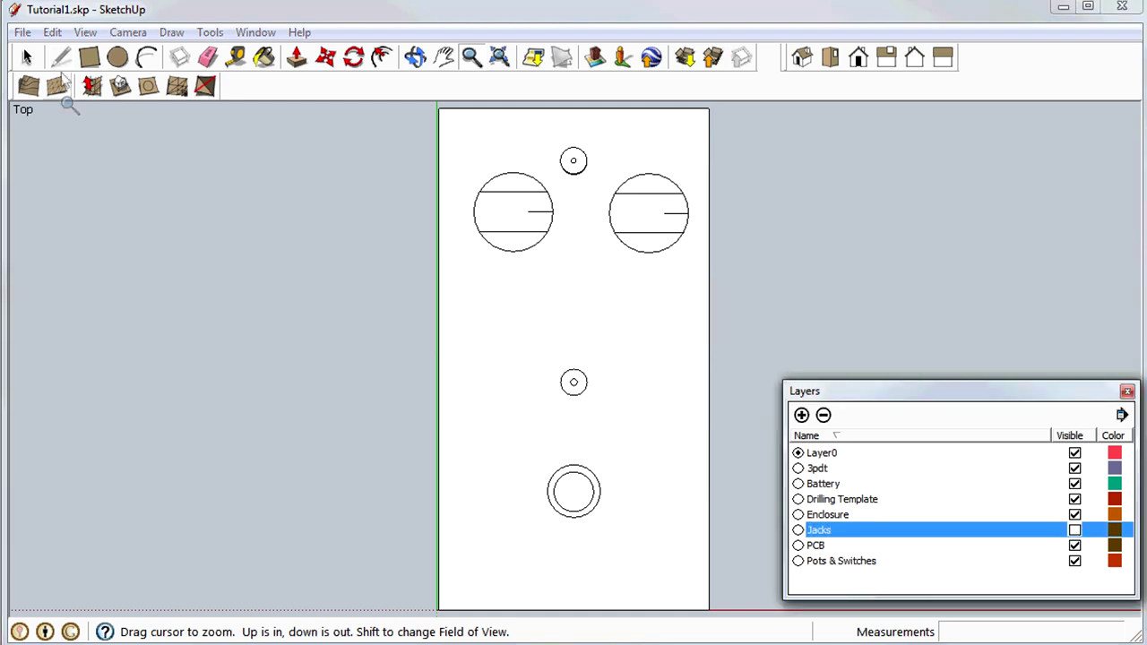
left_click(18, 34)
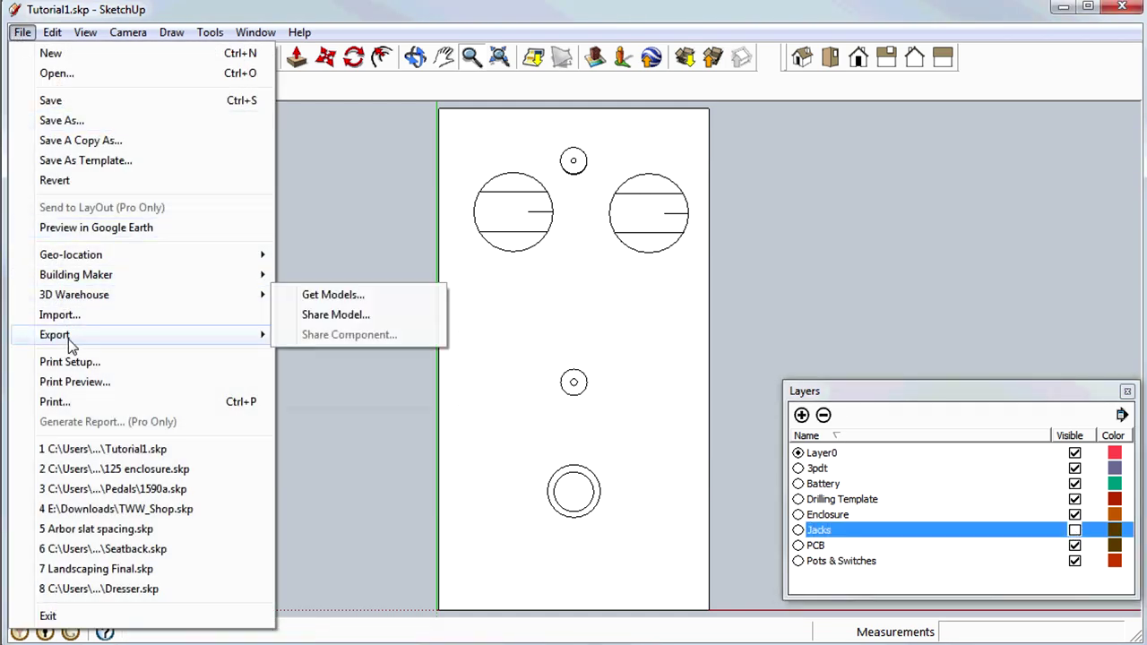
mouse_move(68, 339)
left_click(331, 355)
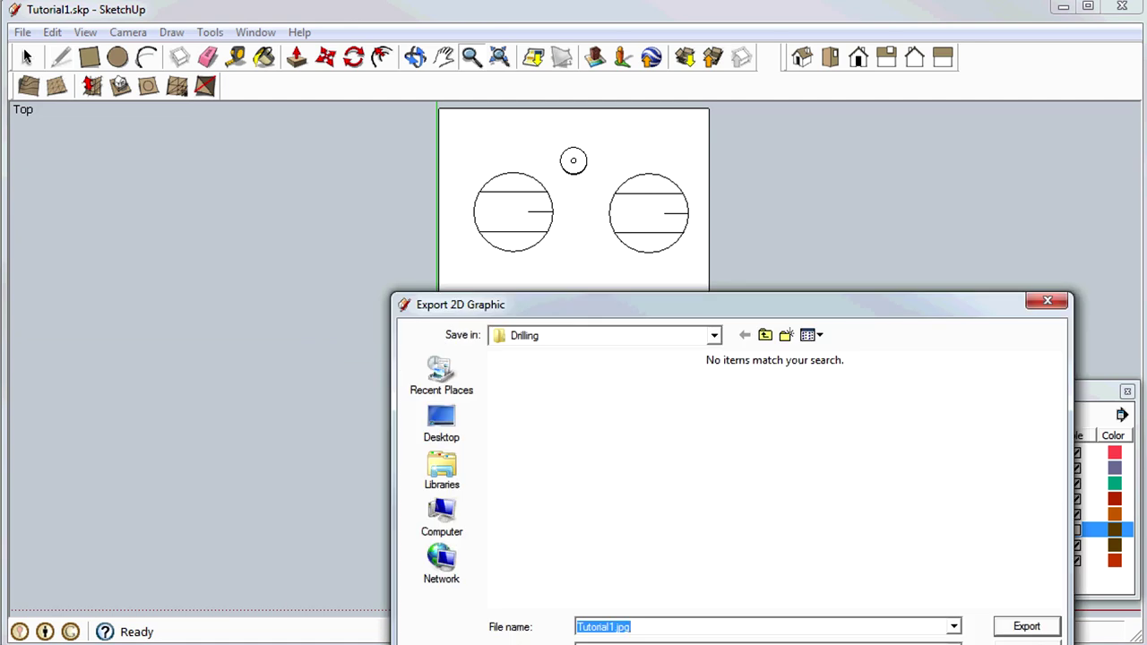
type("Enclosure")
key("Return")
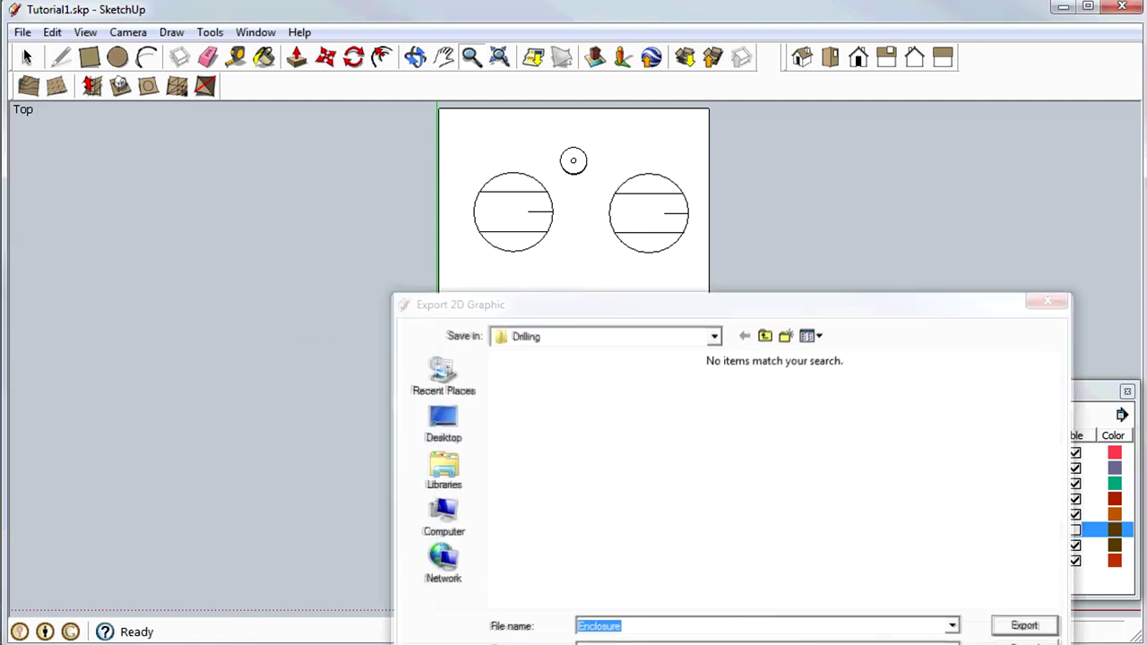
Switch back to GIMP and open the exported Enclosure.jpg as a separate image.
left_click(1063, 7)
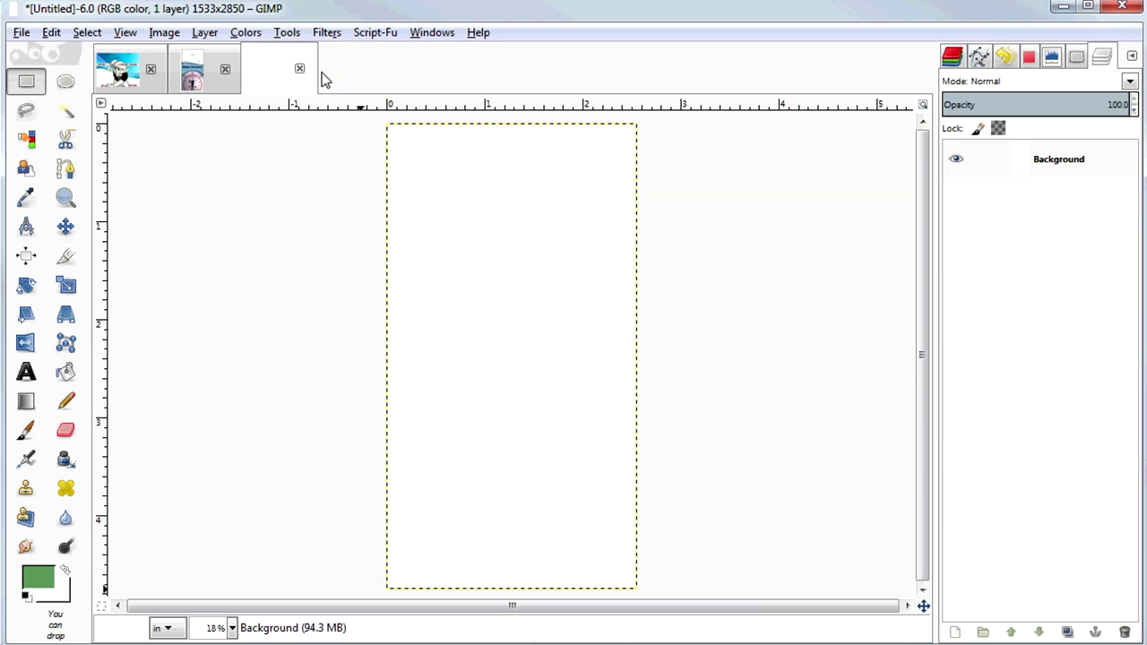
left_click(20, 32)
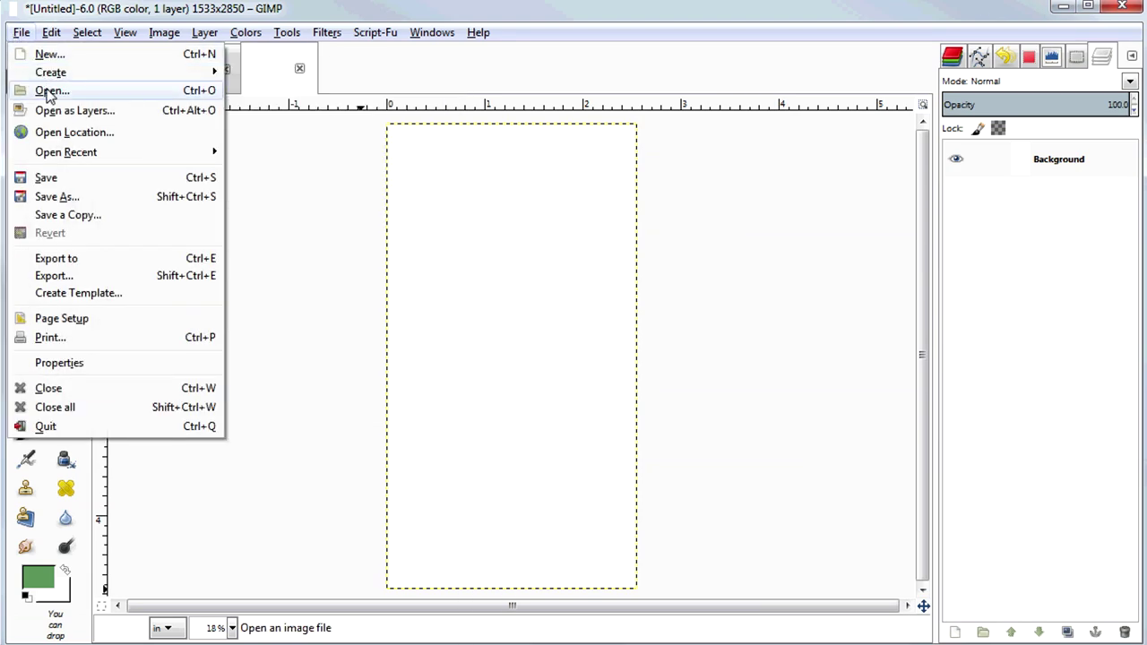
left_click(49, 90)
double_click(385, 271)
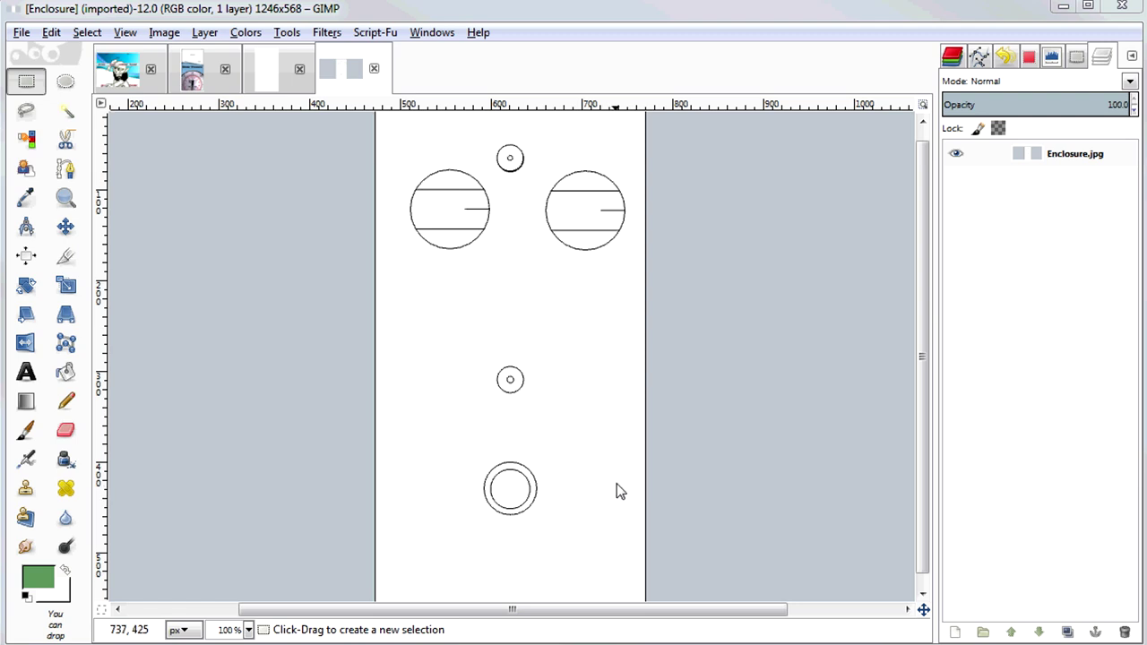
Select the white enclosure rectangle along its outline with a rectangular selection and copy it.
left_click(440, 16)
key("minus")
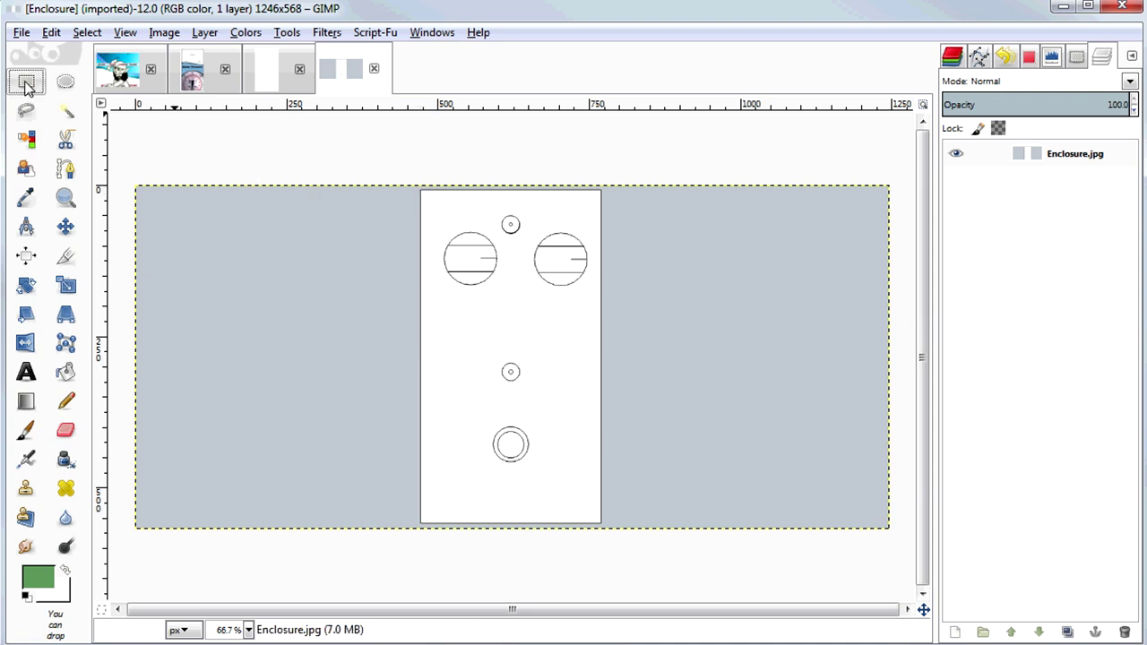
left_click_drag(420, 190, 604, 527)
key("ctrl+c")
left_click(51, 32)
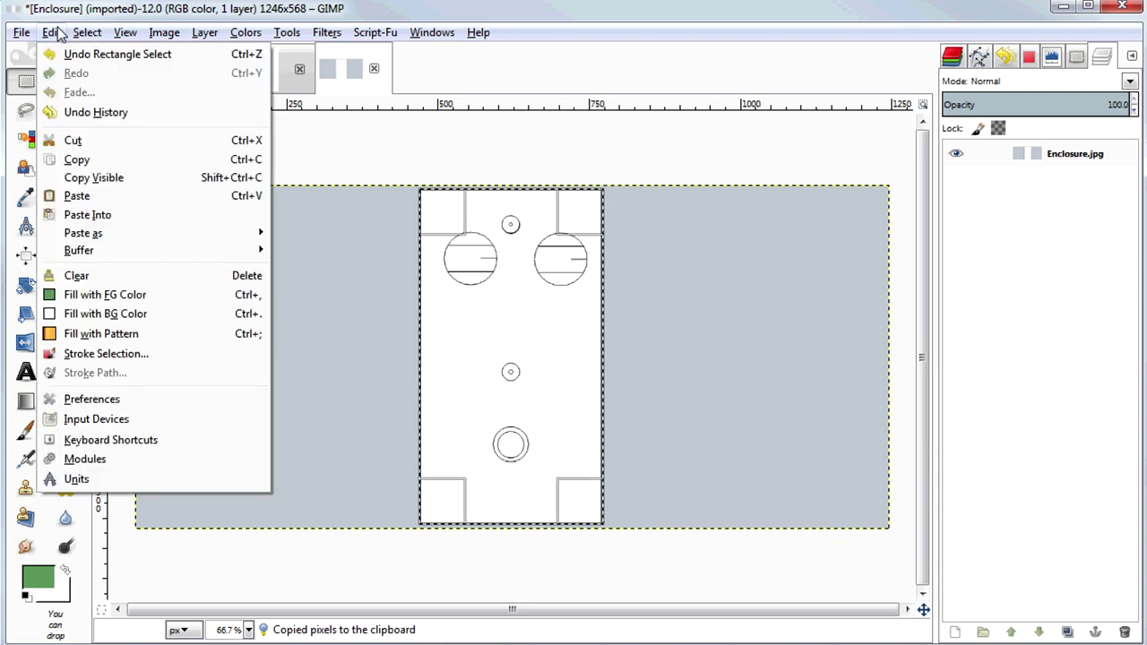
left_click(83, 162)
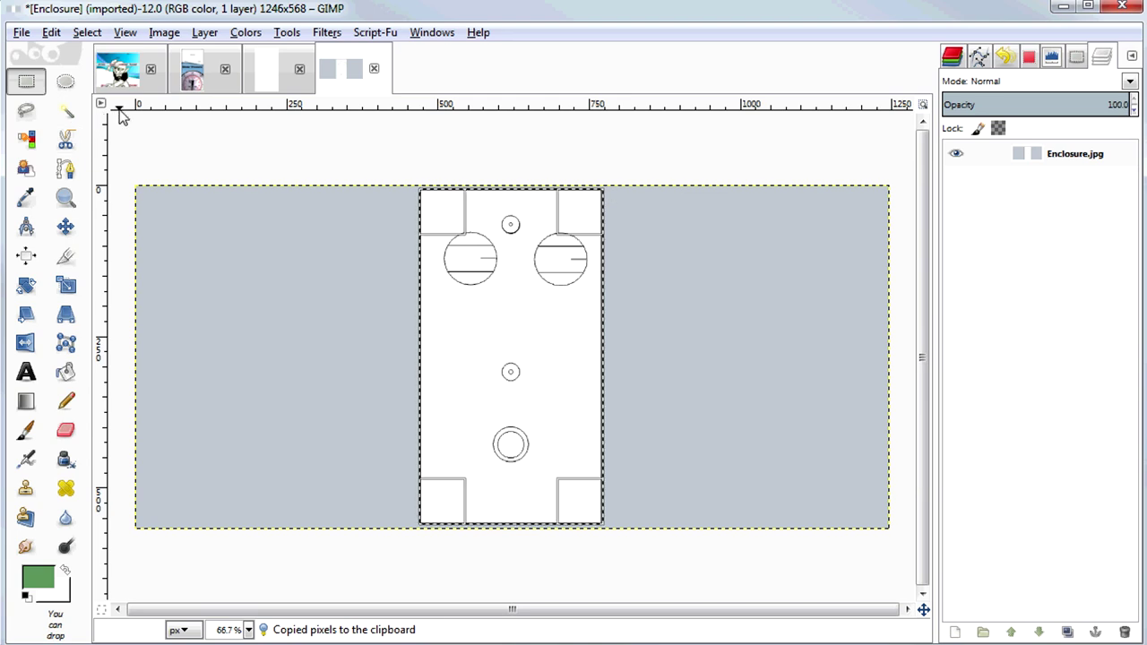
Return to the untitled 2.550 × 4.750 in image and paste the copied enclosure drawing as a new layer.
left_click(269, 63)
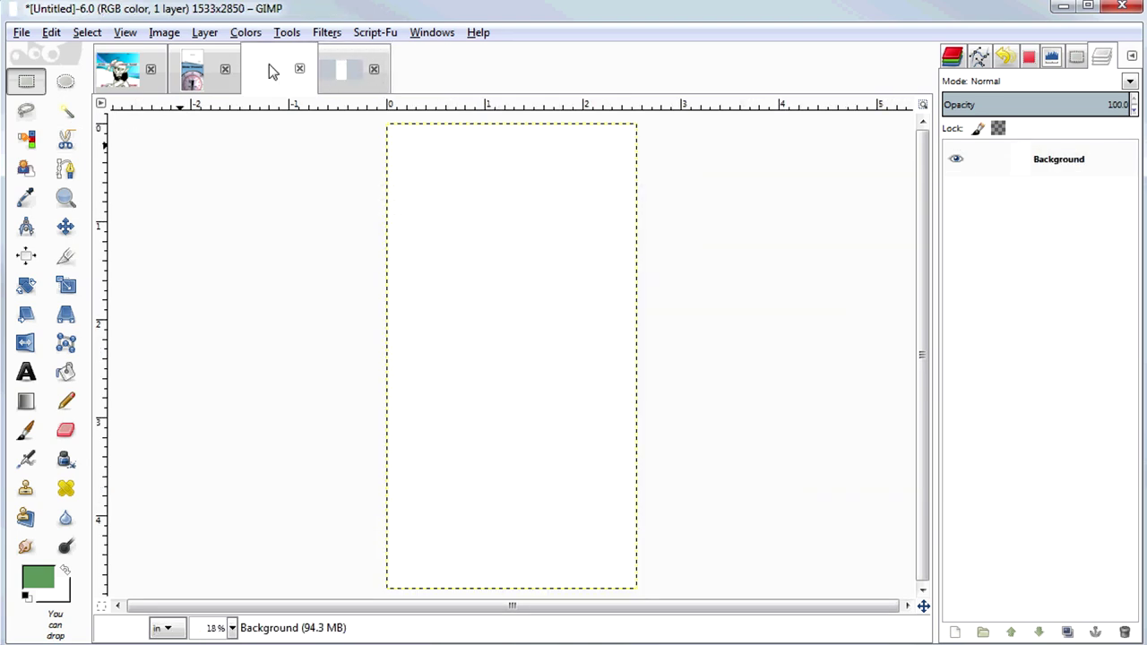
left_click(54, 33)
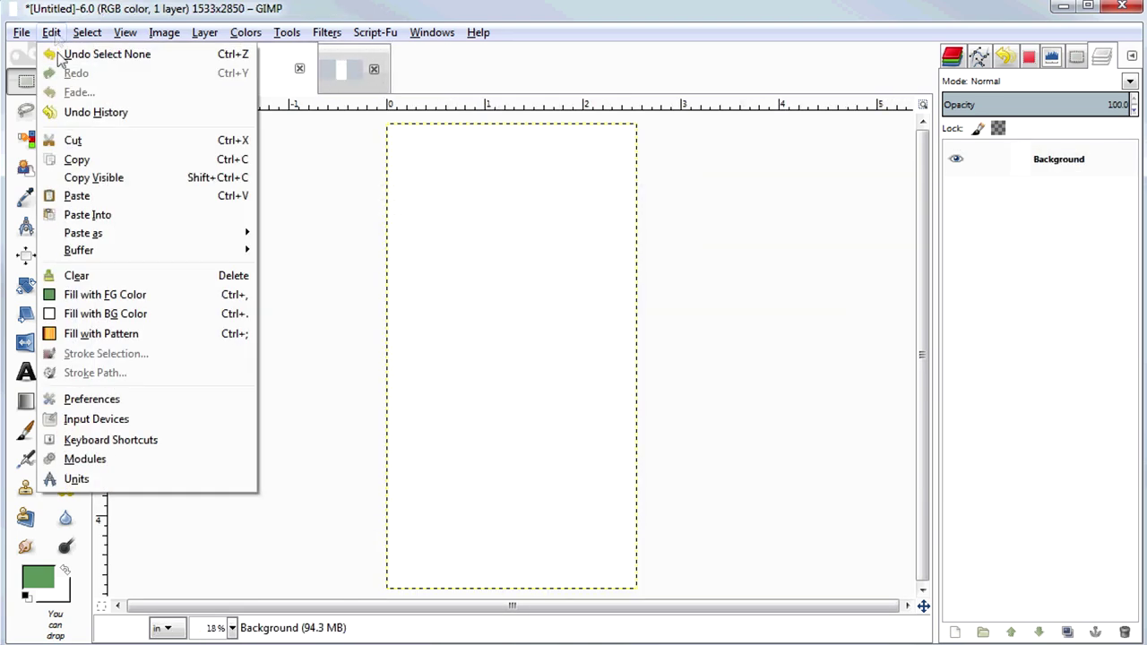
mouse_move(116, 232)
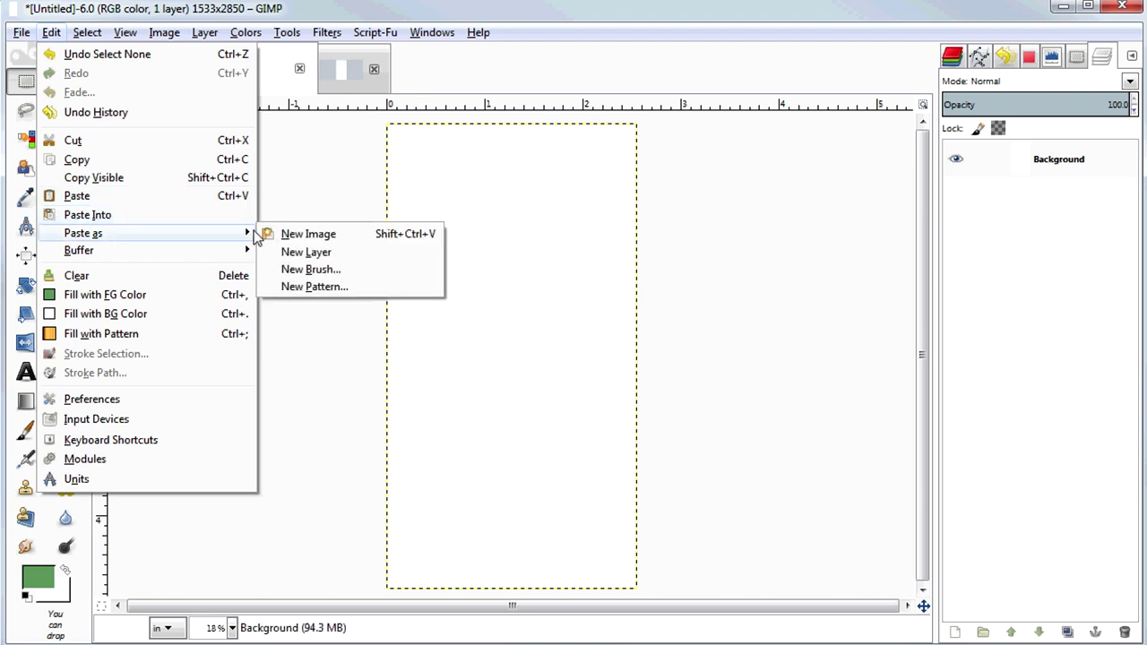
left_click(339, 255)
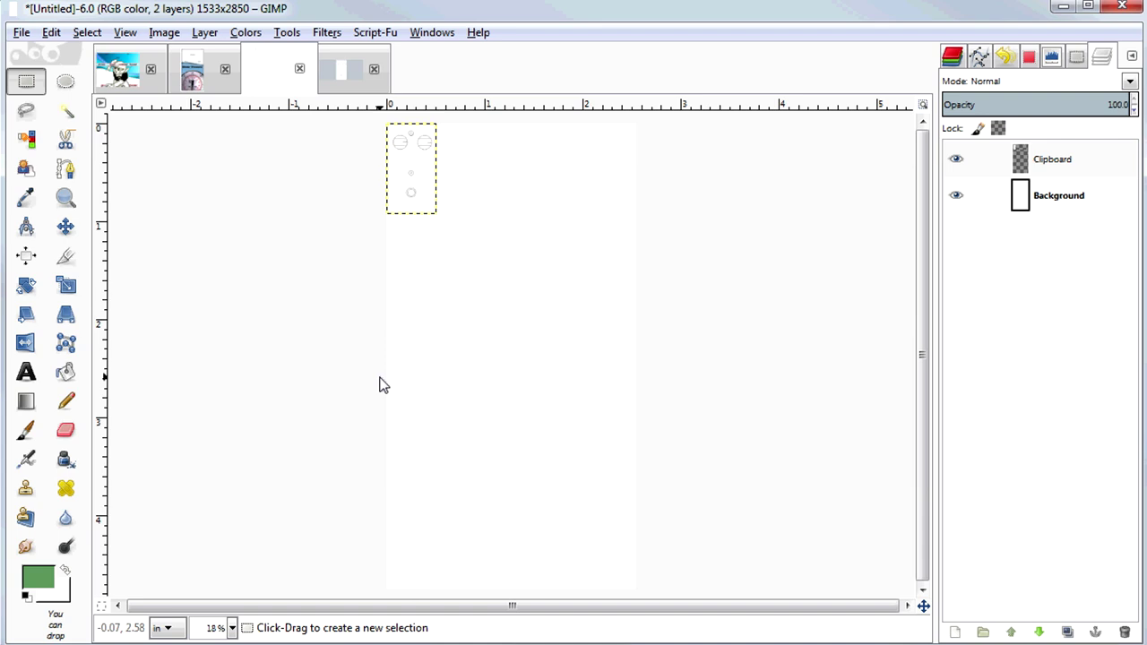
Scale the pasted enclosure layer proportionally to about 2.612 × 4.768 in so that it covers the canvas.
left_click(288, 33)
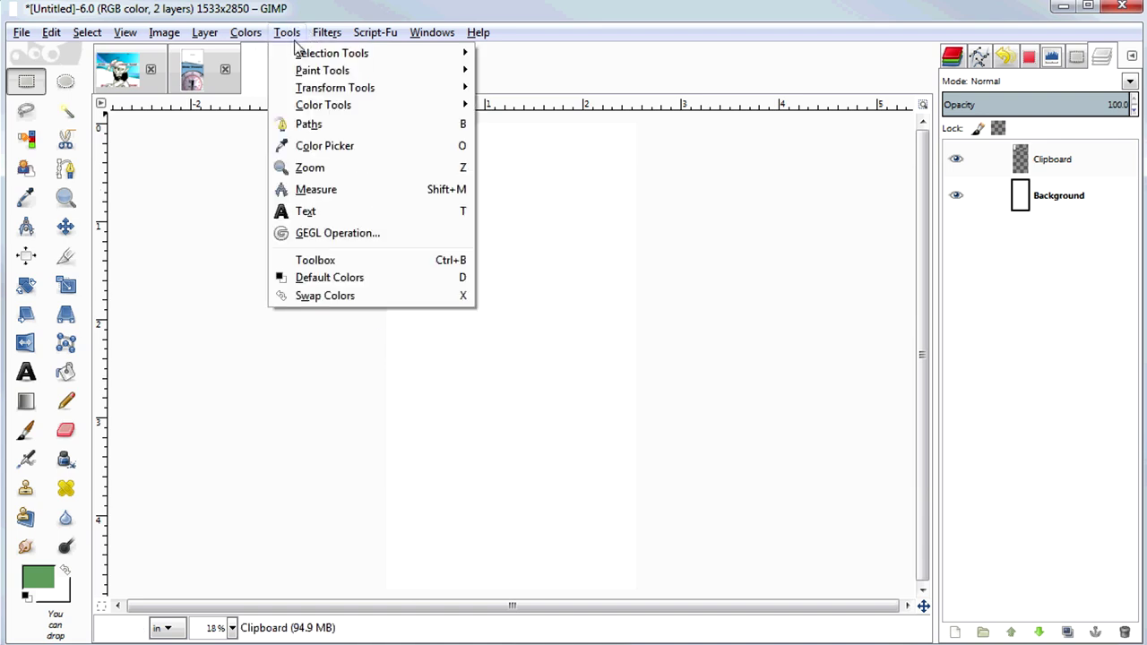
mouse_move(323, 90)
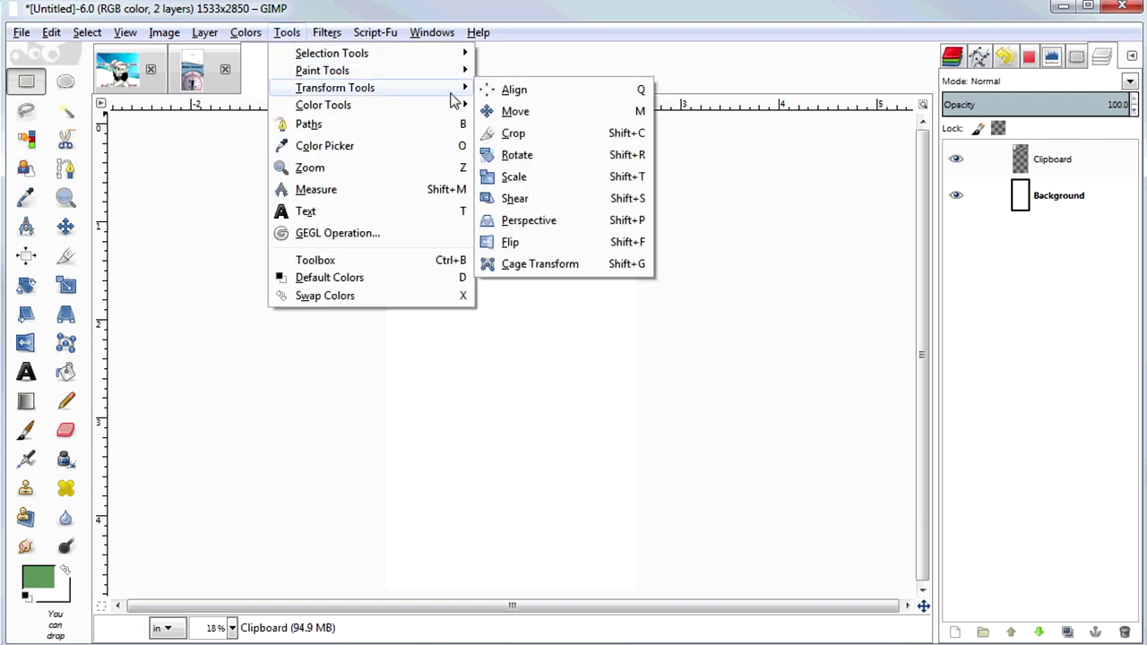
left_click(546, 178)
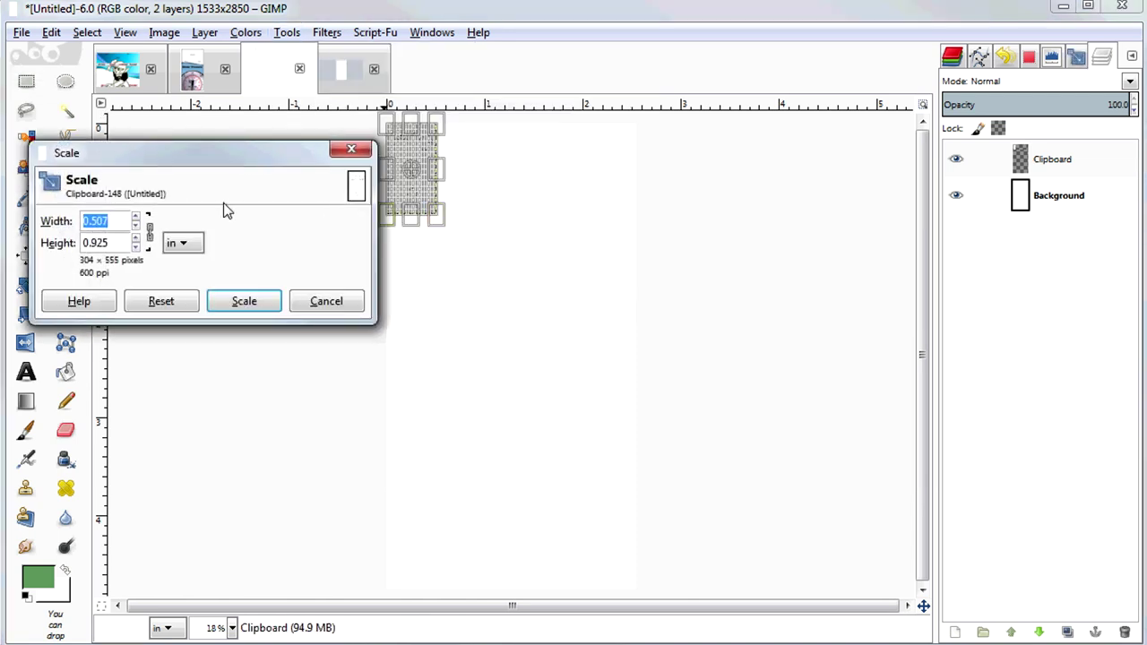
left_click(150, 231)
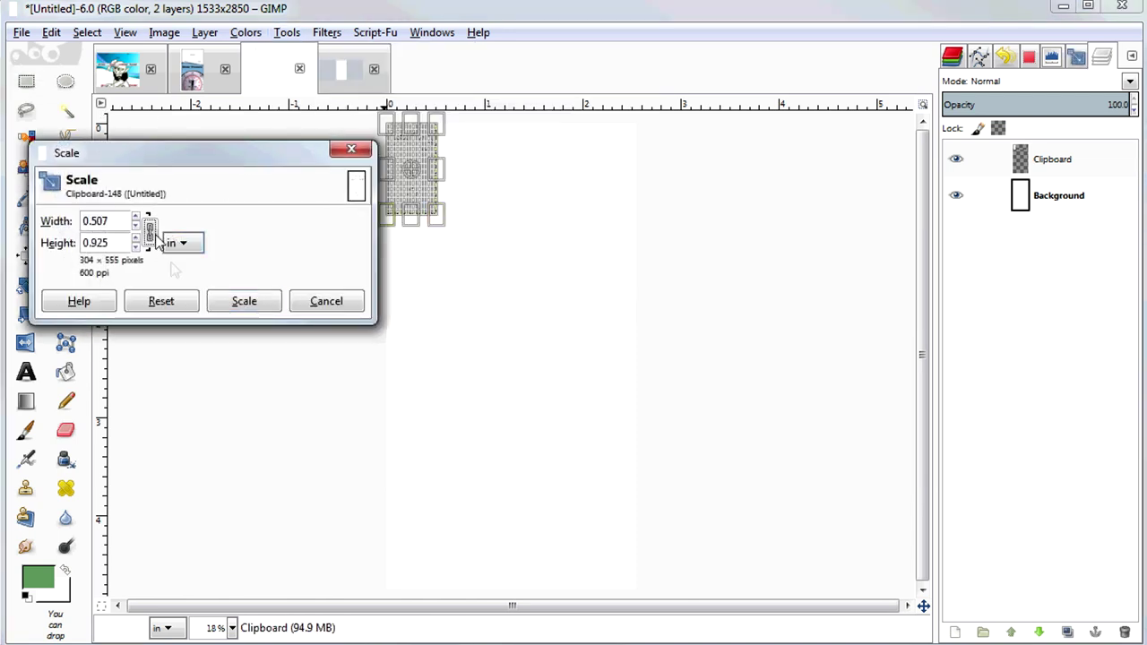
left_click_drag(436, 228, 608, 596)
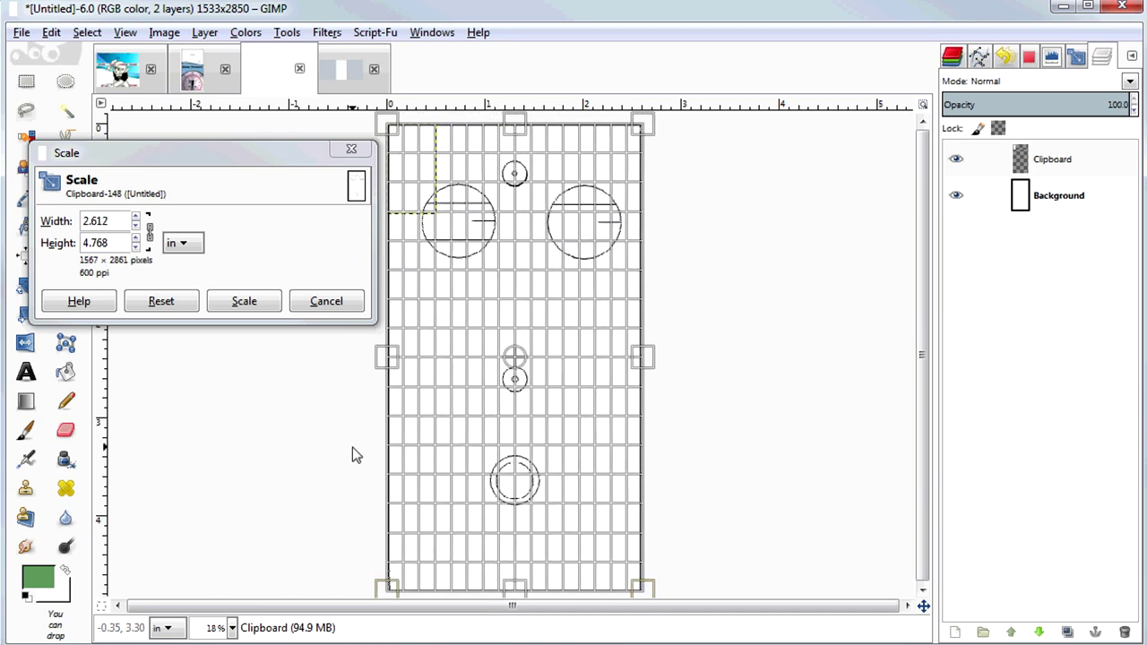
left_click(261, 300)
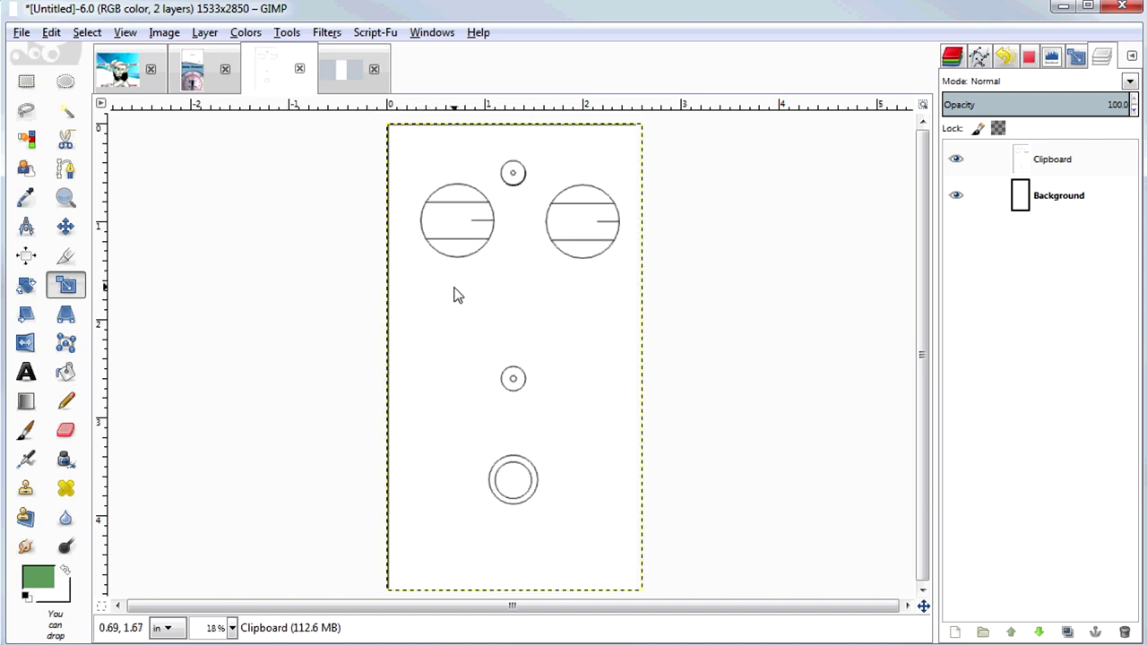
Move the pasted enclosure layer slightly left so its overhang is even across the canvas, and hide the layer.
key("m")
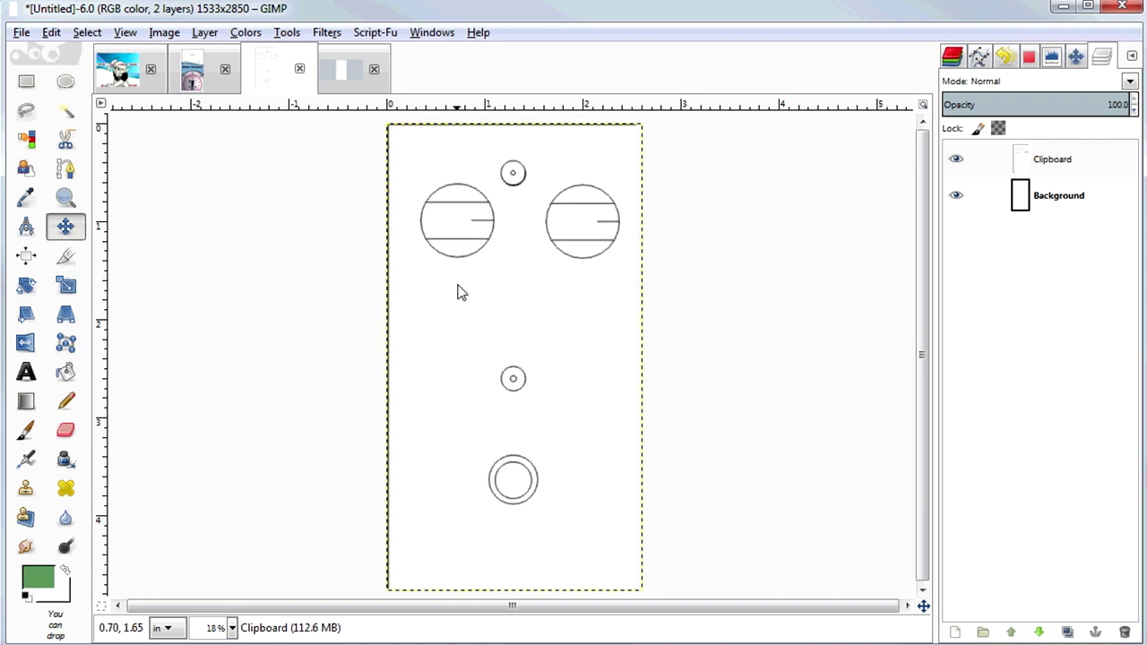
left_click(513, 482)
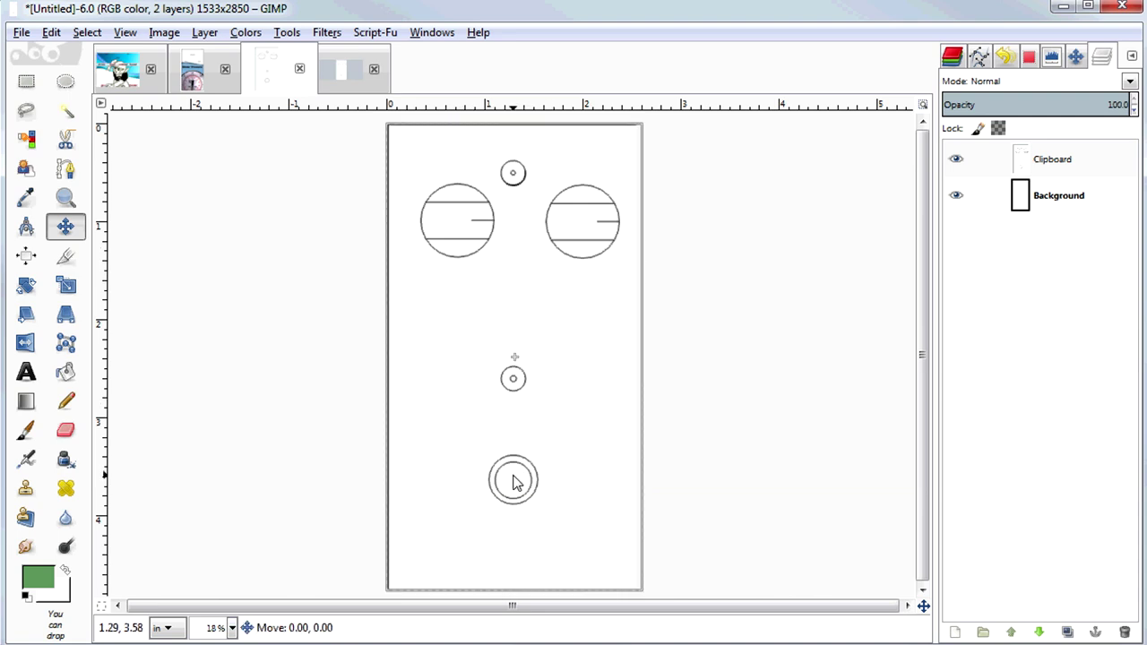
left_click_drag(514, 483, 512, 482)
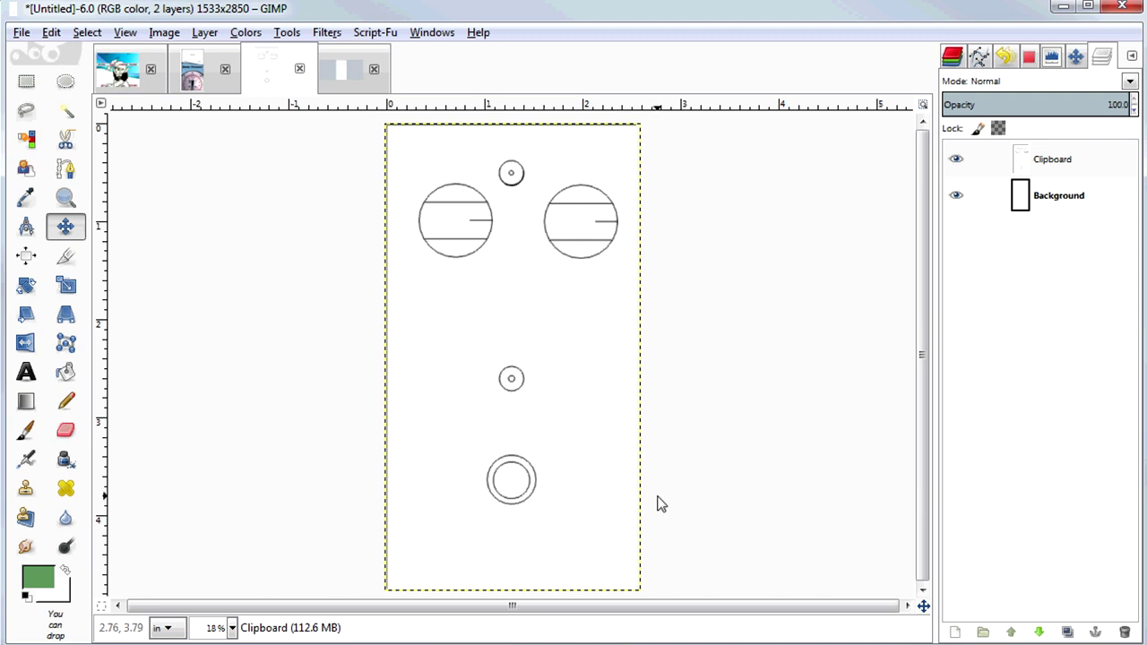
left_click(956, 159)
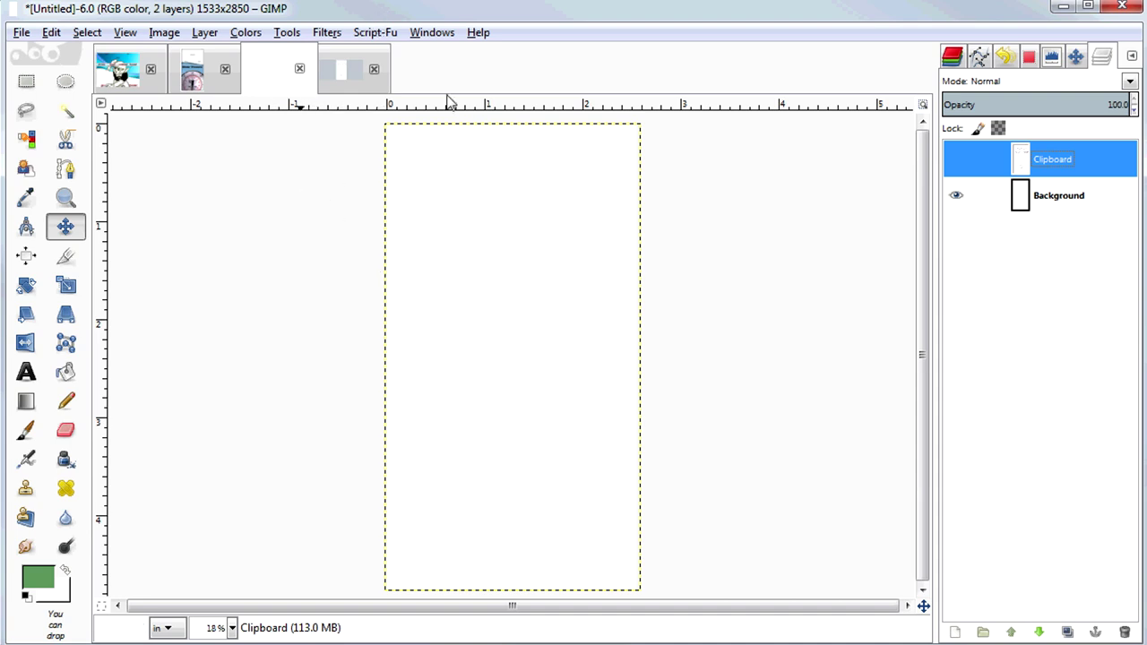
Switch the image's ruler units to pixels and back to inches.
left_click(174, 632)
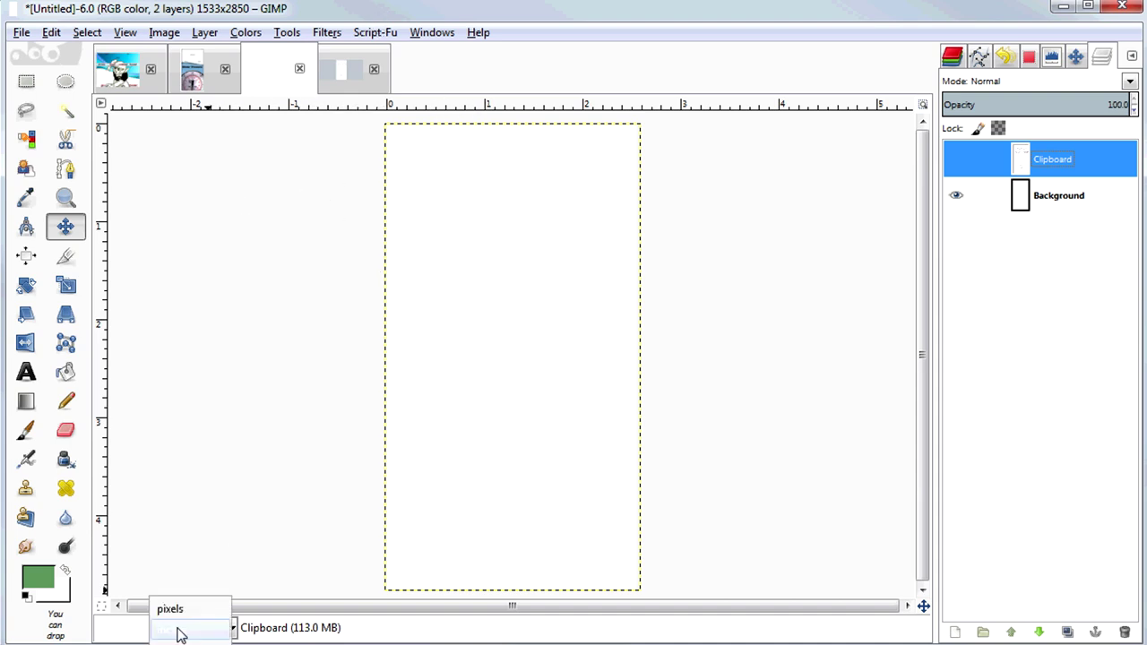
left_click(179, 609)
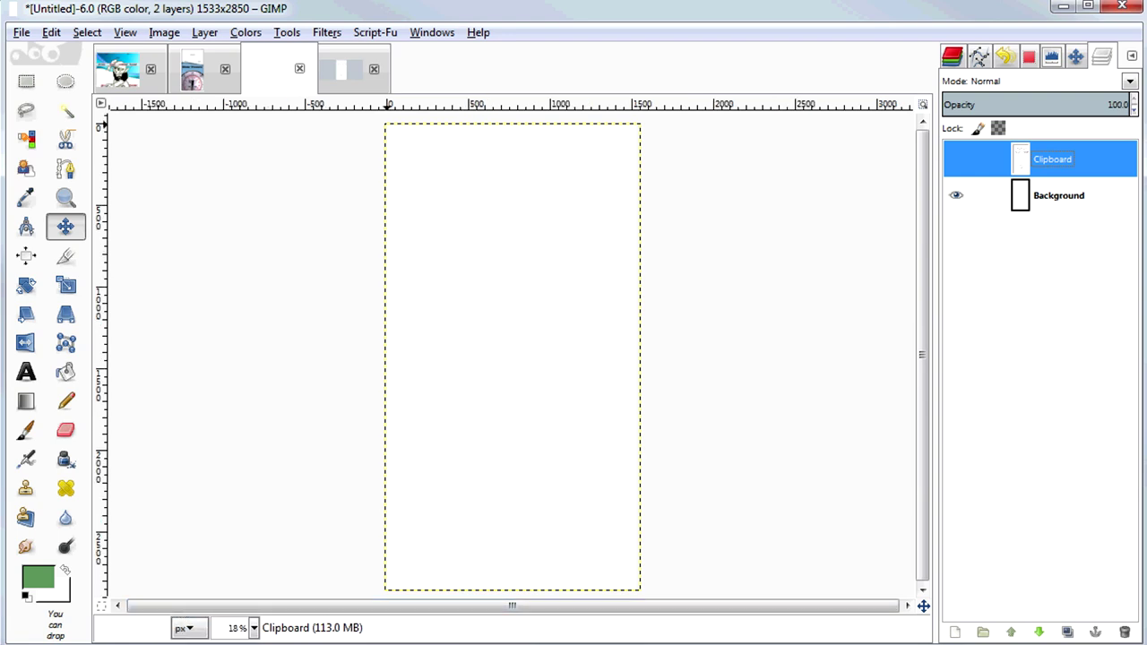
left_click(184, 627)
left_click(185, 635)
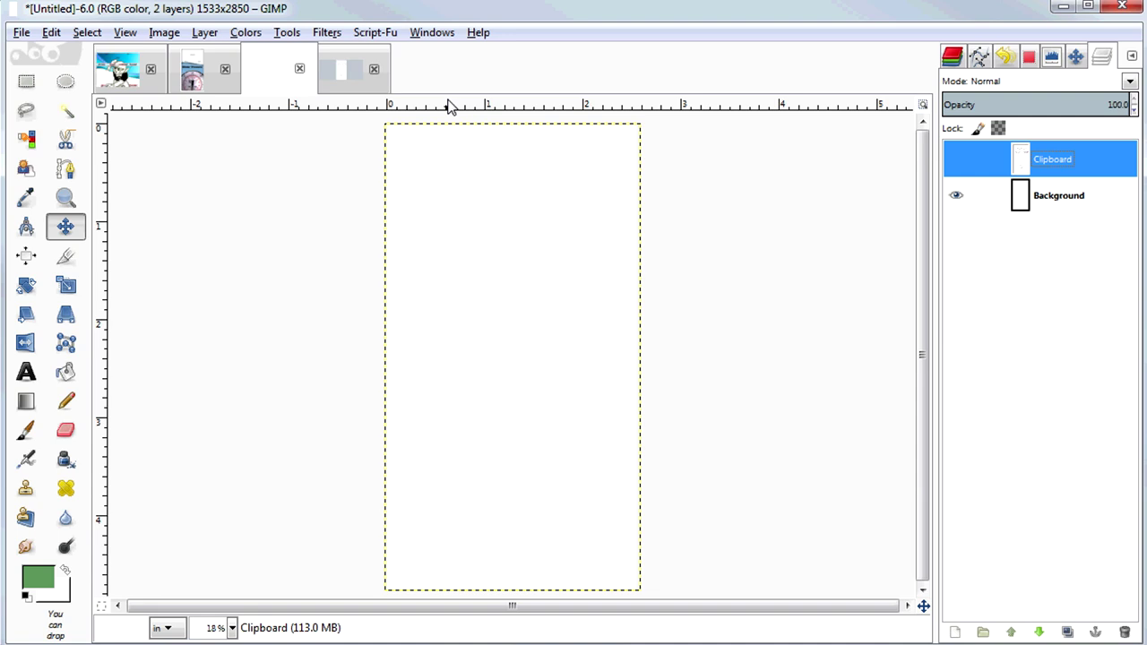
Place a horizontal guide at 1.50 in and vertical guides at about 0.75 in and 1.75 in.
left_click_drag(448, 105, 444, 279)
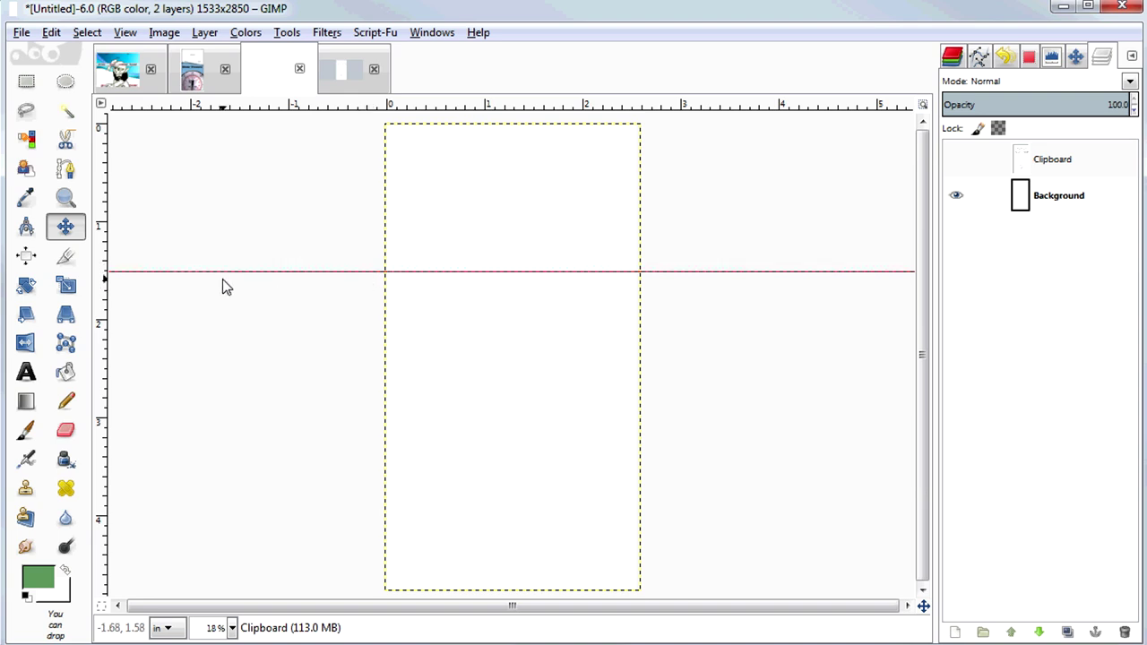
mouse_move(113, 274)
left_mouse_down()
mouse_move(114, 260)
mouse_move(124, 271)
left_mouse_up()
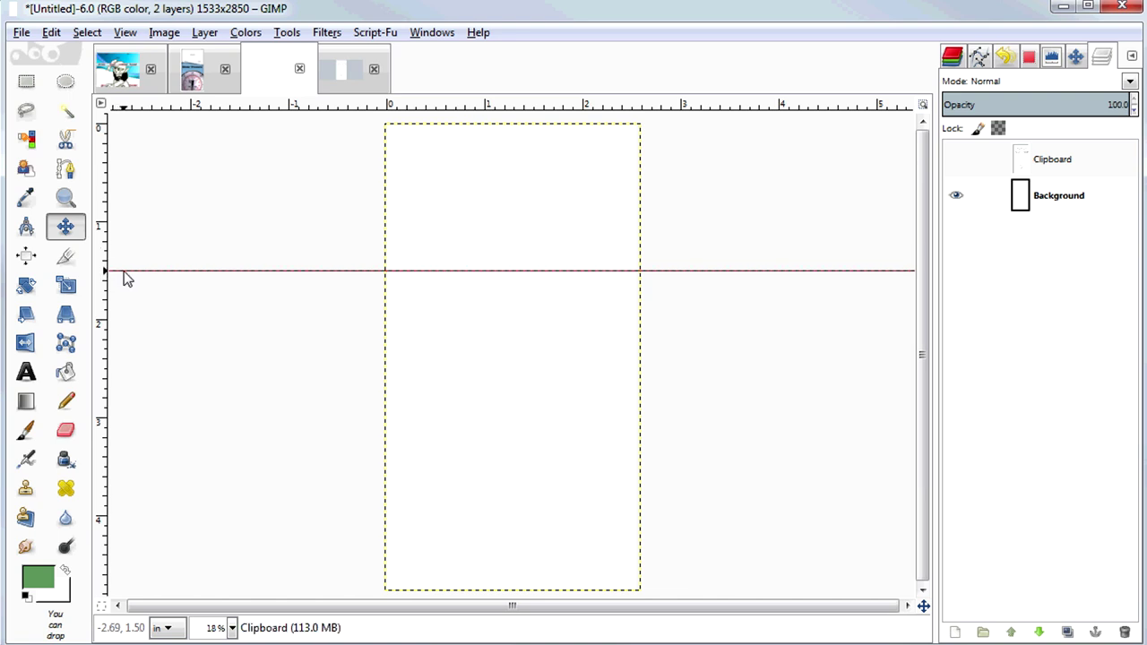
left_click_drag(95, 201, 459, 221)
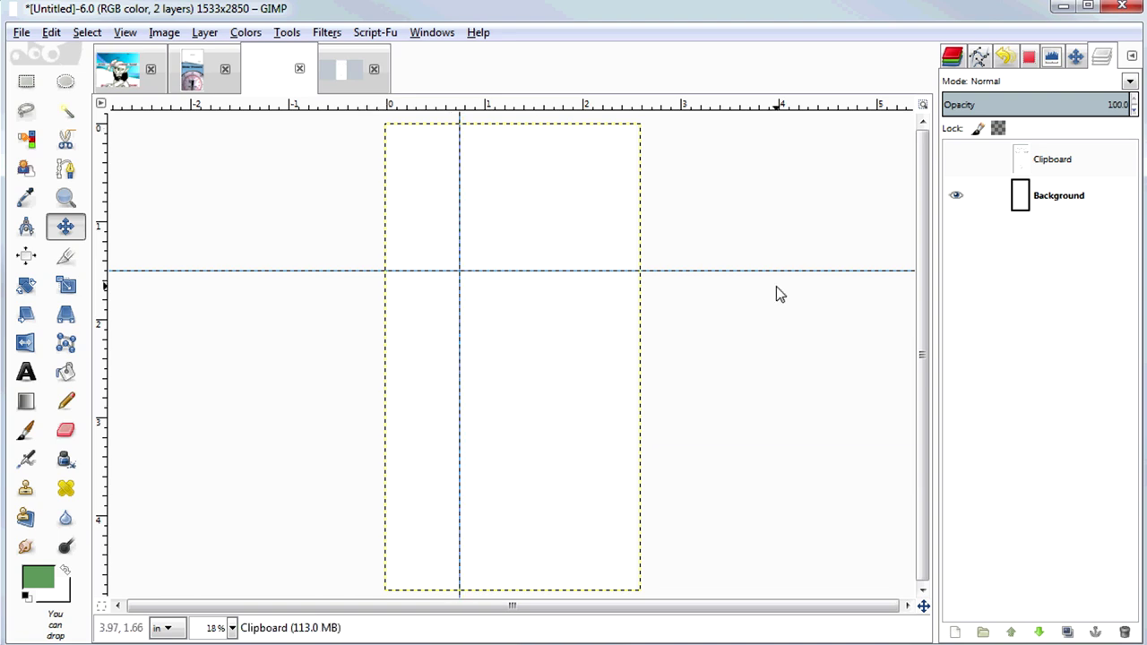
left_click_drag(101, 256, 558, 270)
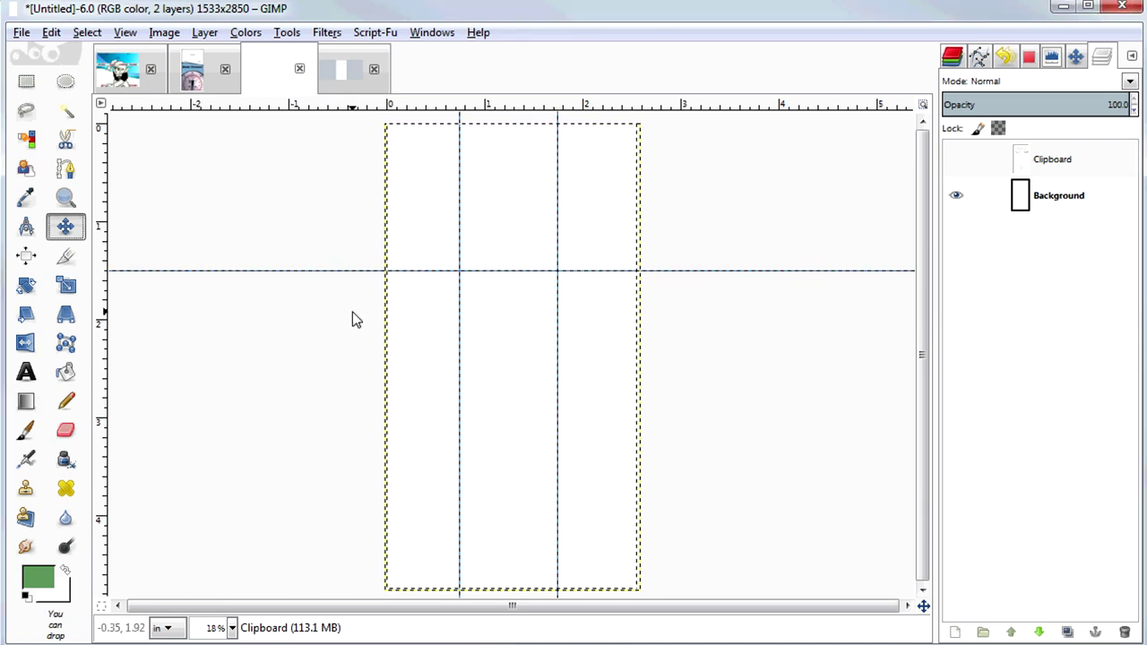
Set the foreground color to black (000000).
left_click(45, 572)
left_click_drag(729, 231, 630, 174)
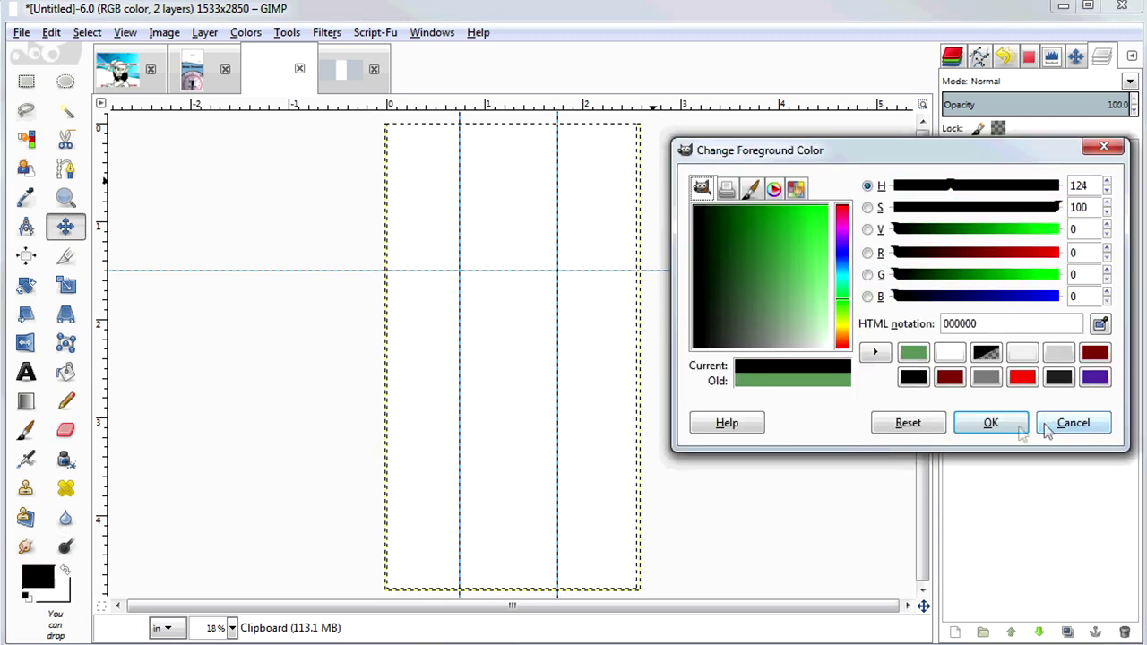
left_click(990, 423)
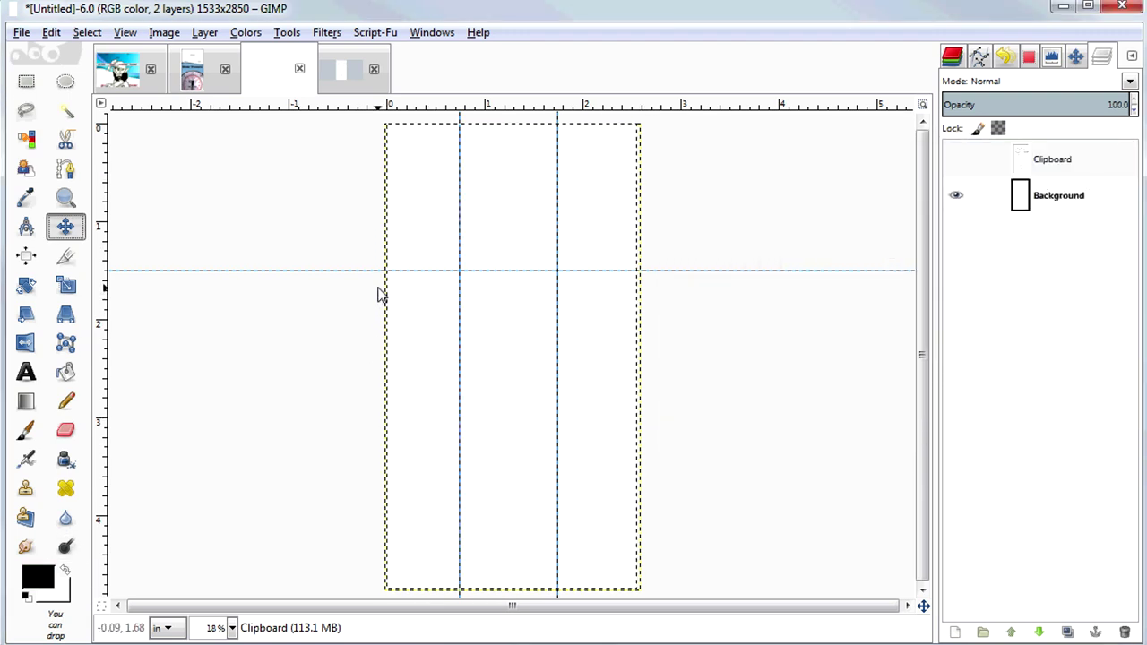
Set up the Ellipse Select tool with Expand from center and a fixed 1:1 aspect ratio enabled.
left_click(66, 83)
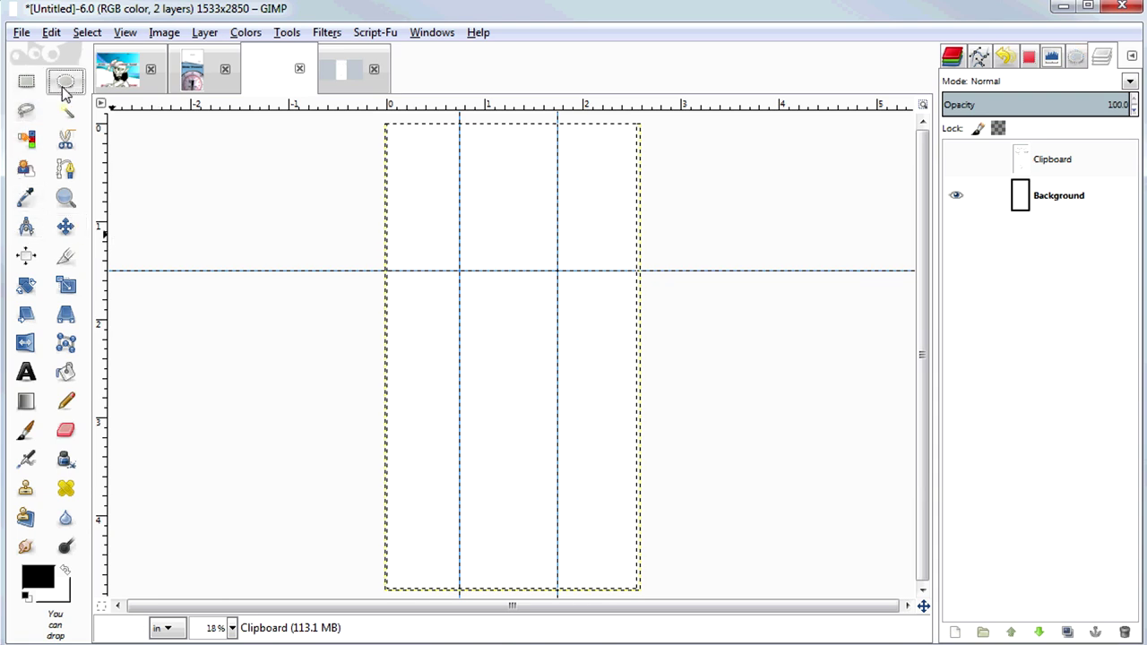
left_click(1076, 57)
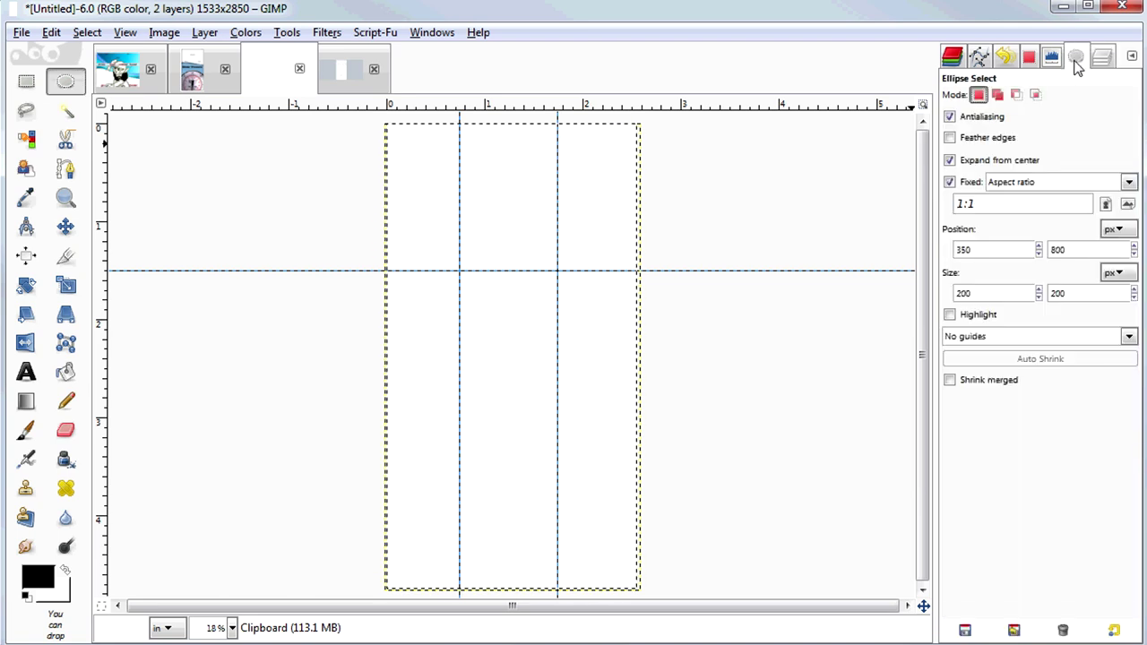
left_click(959, 167)
left_click(951, 182)
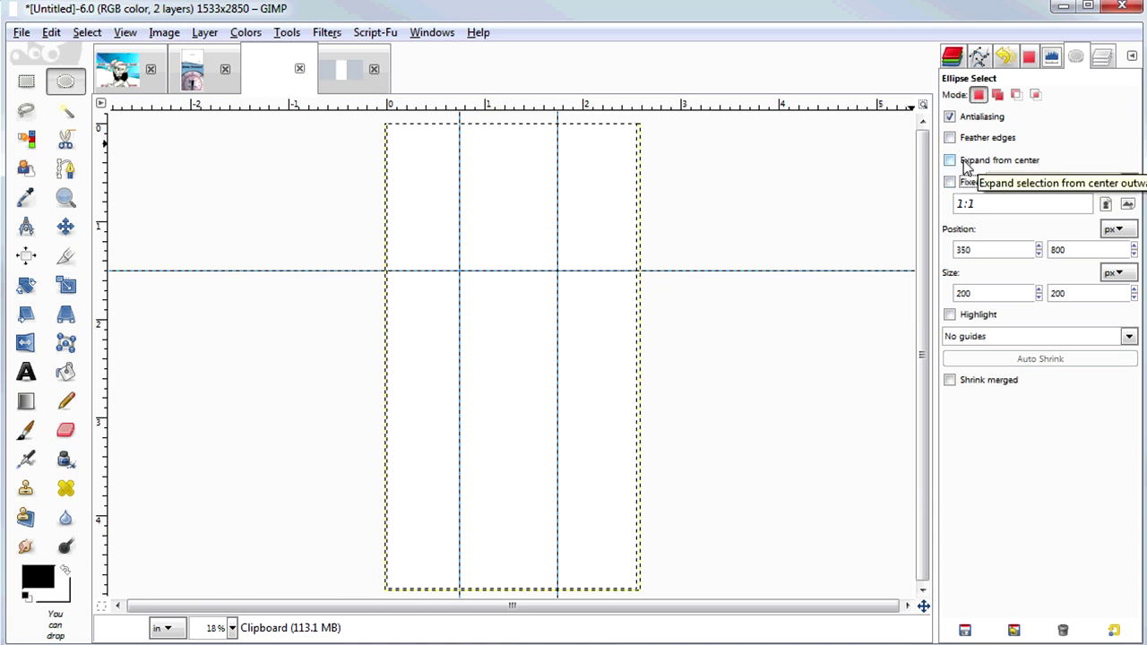
left_click(965, 167)
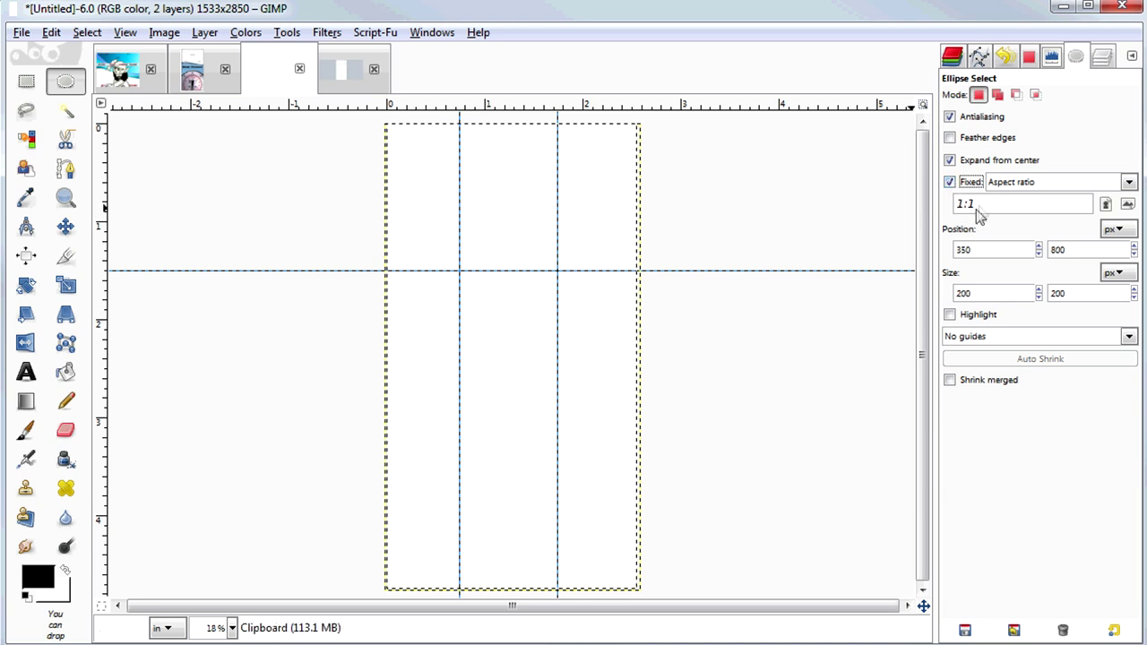
Try a circular selection from the left guide intersection, and another near the right one with Expand from center off.
left_click_drag(460, 274, 488, 279)
left_click(949, 159)
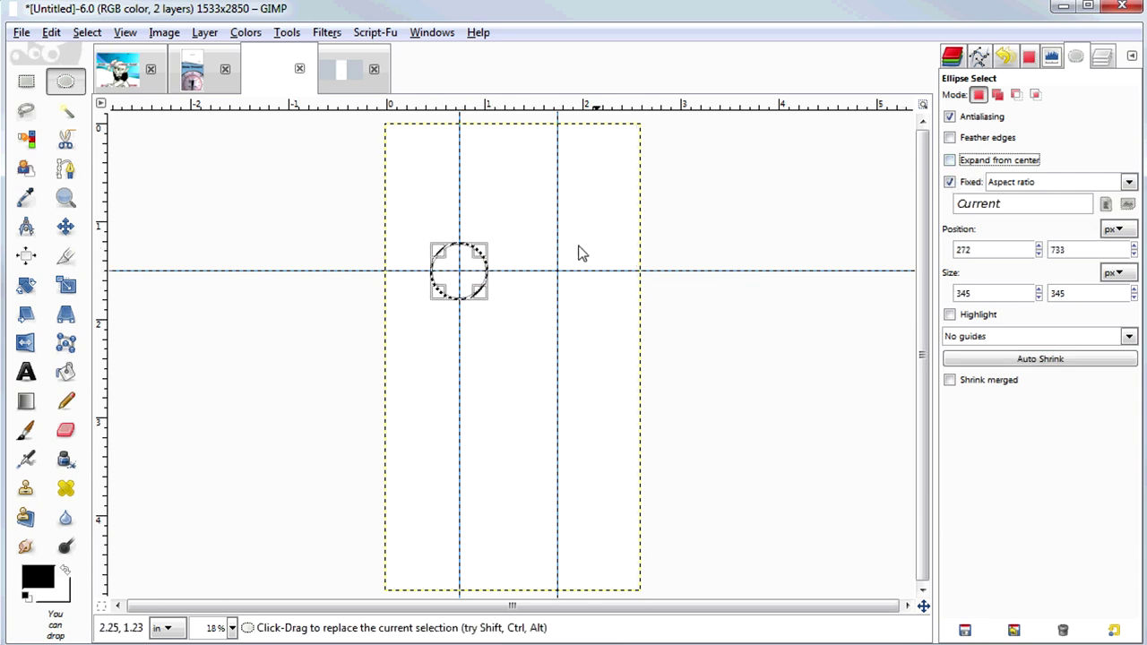
left_click_drag(528, 244, 568, 286)
left_click(950, 160)
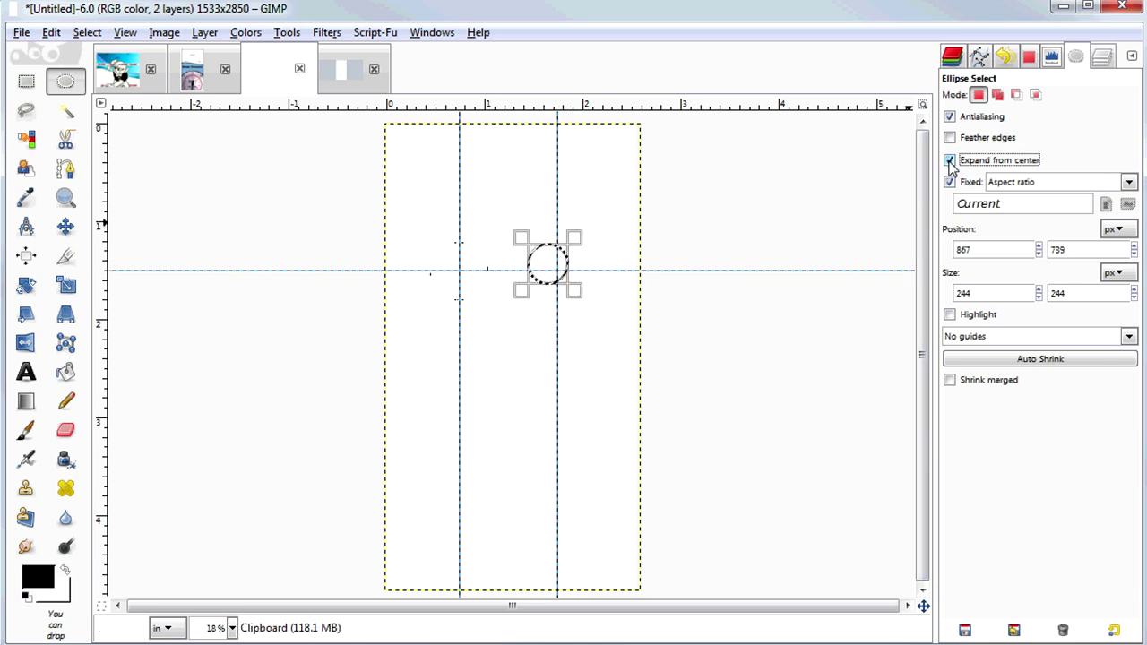
Enable snapping to guides and select a circle about 456 px in diameter centered on the left guide intersection.
left_click(125, 32)
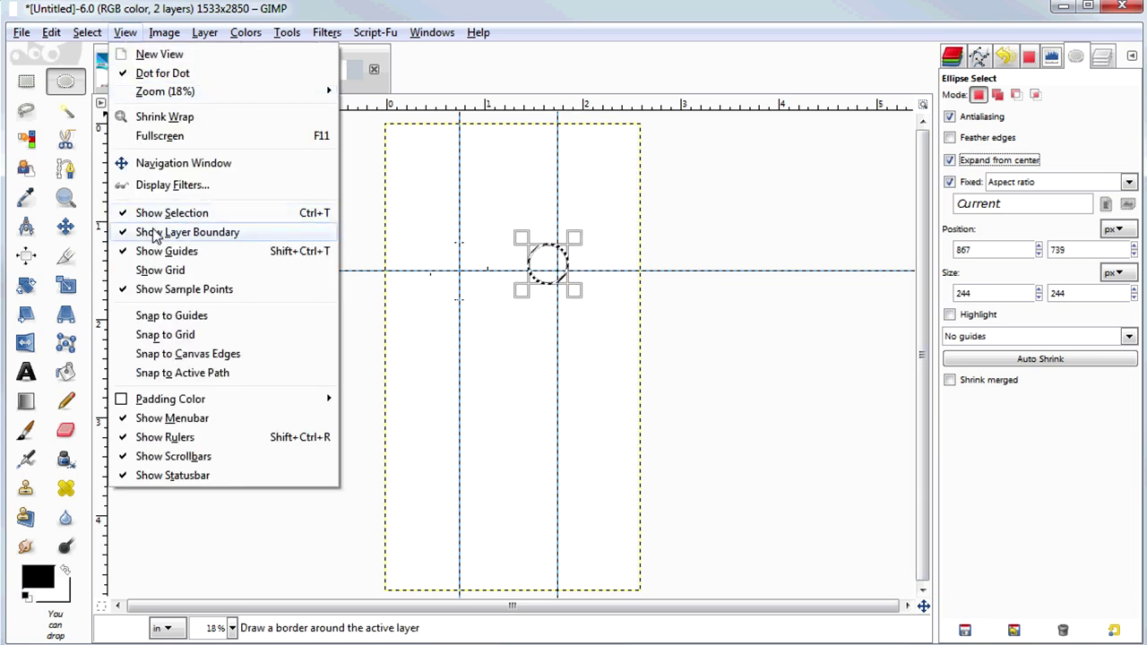
left_click(172, 316)
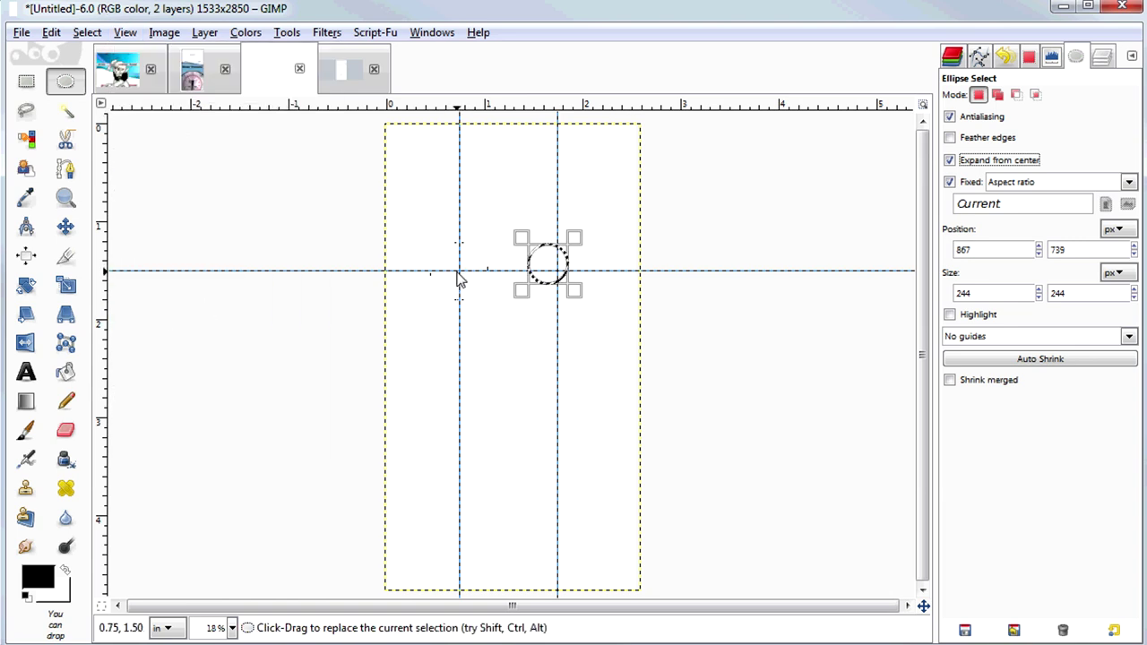
left_click_drag(460, 274, 484, 302)
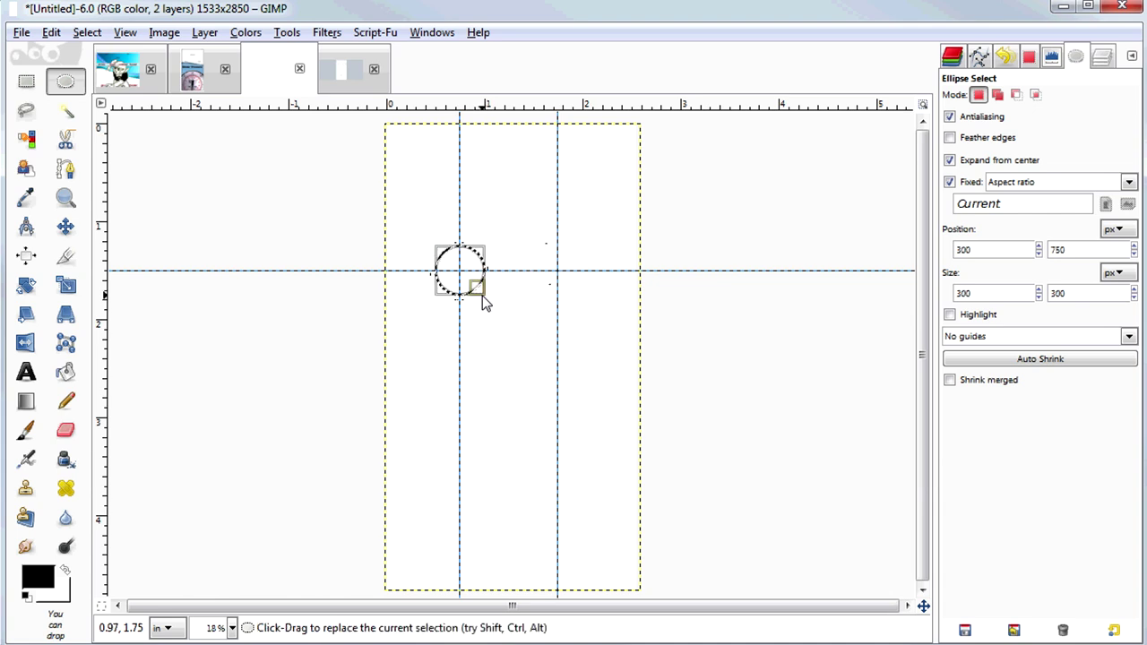
left_click_drag(483, 299, 490, 308)
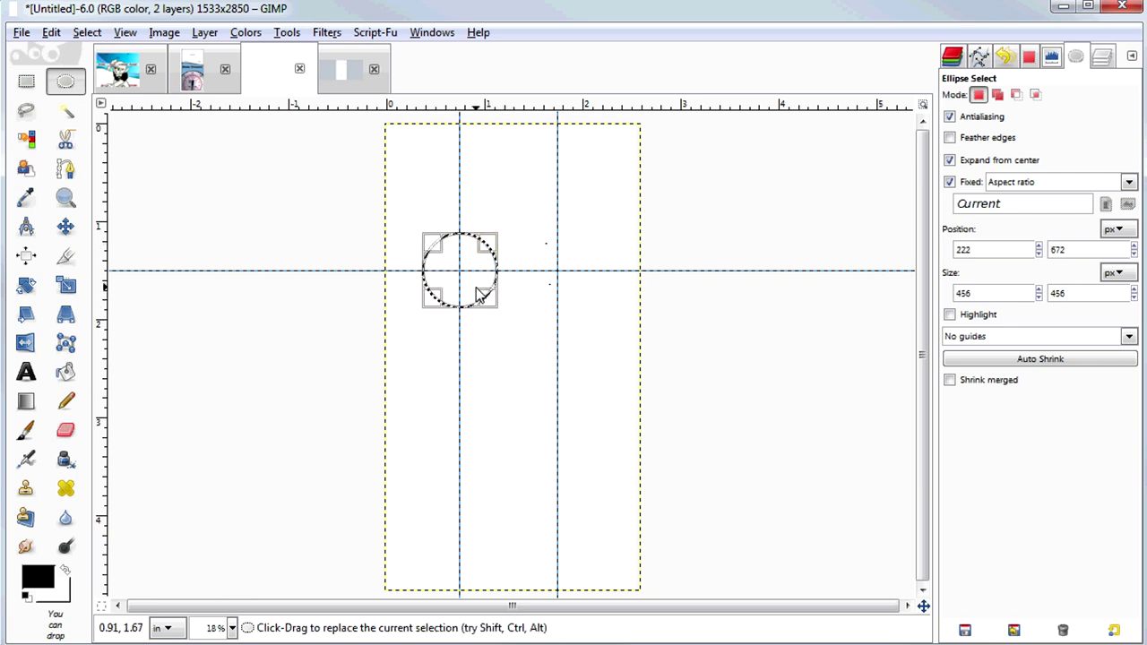
Add a new transparent 1533 × 2850 px layer named Knobs.
left_click(1107, 57)
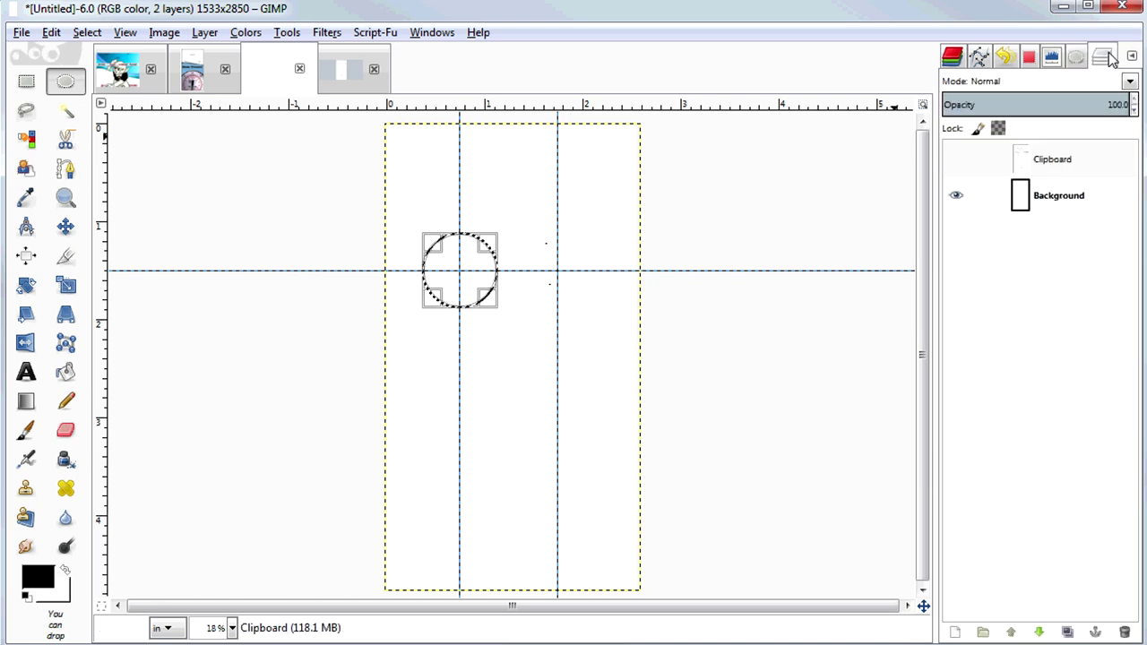
right_click(1064, 171)
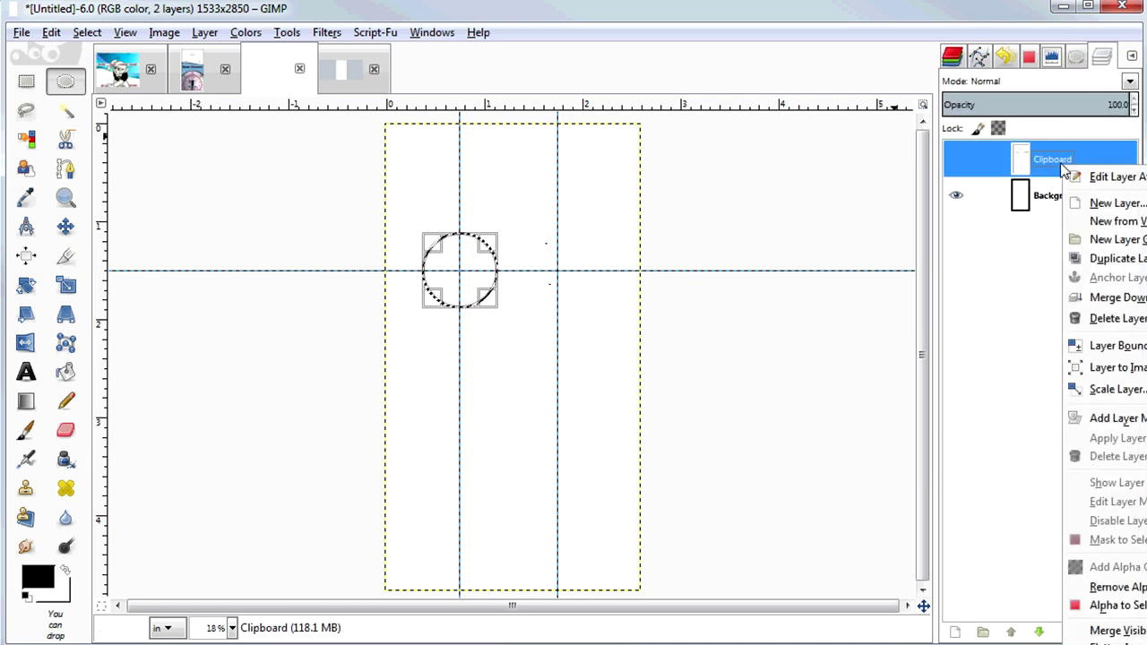
left_click(1102, 203)
type("Knobs")
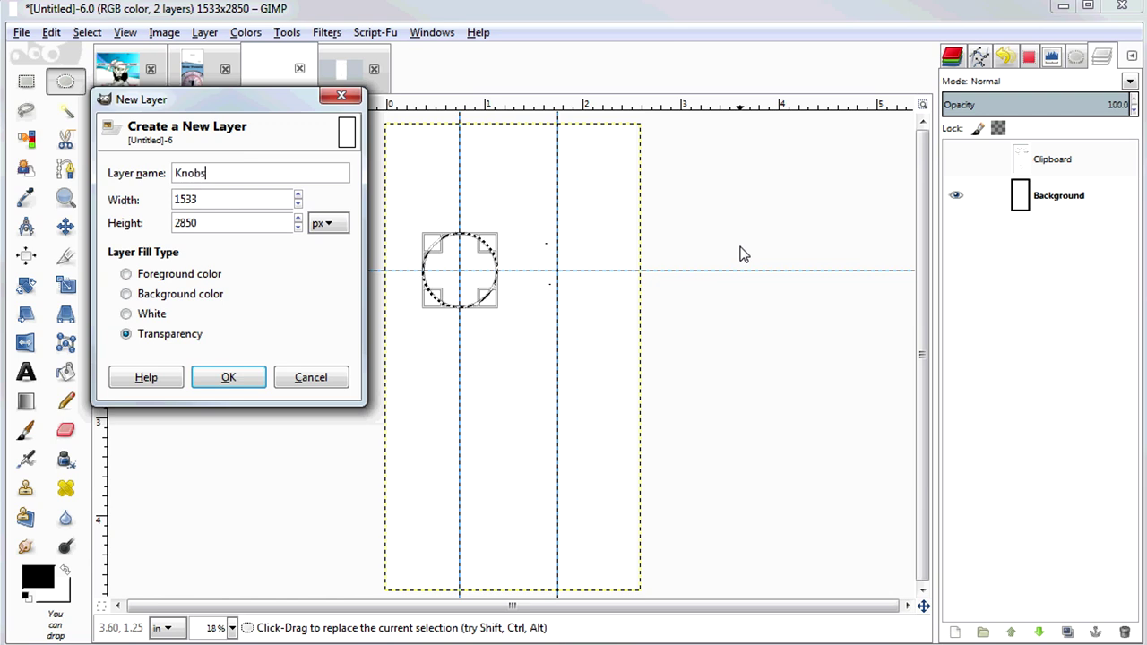
key("Return")
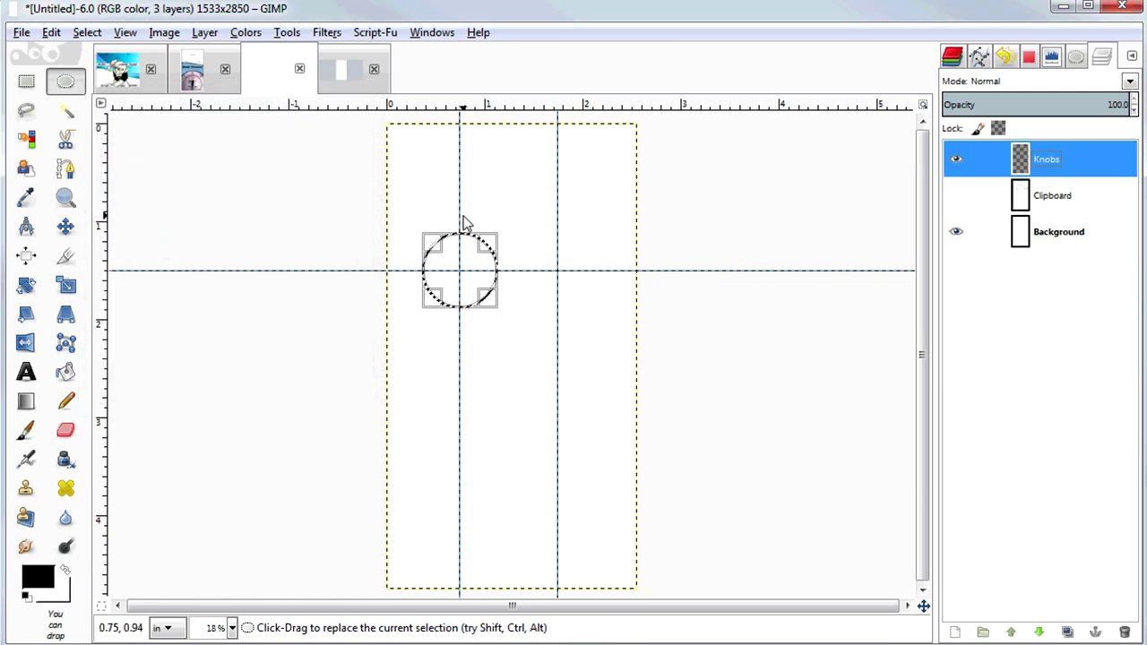
Stroke the left circular selection on the Knobs layer with a solid 6 px line.
left_click(51, 33)
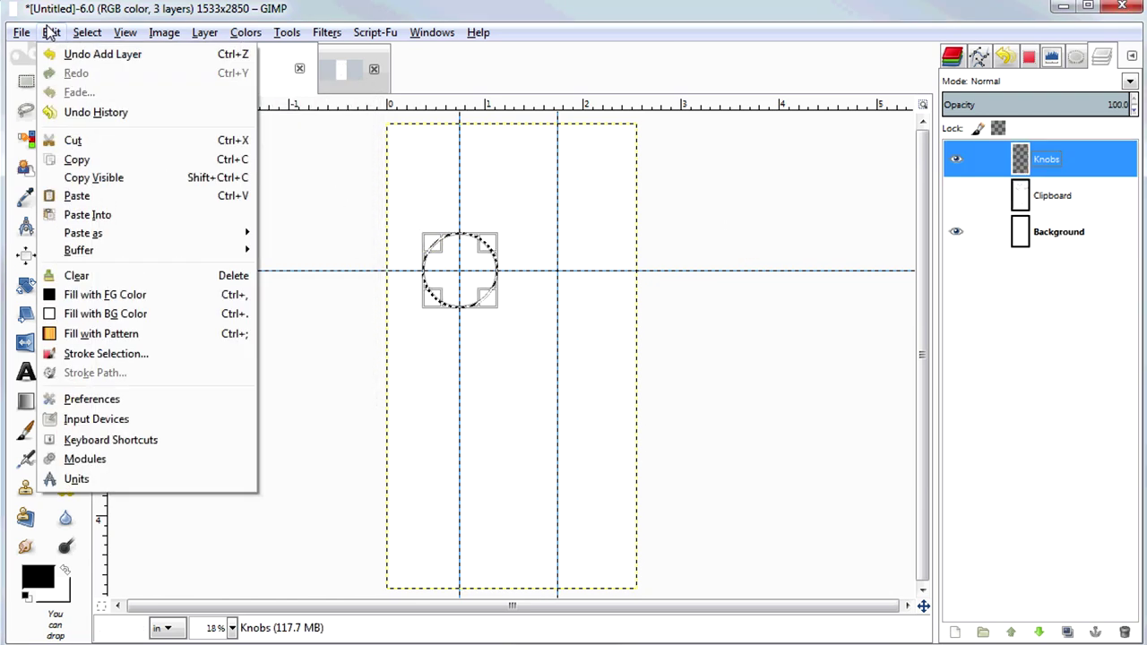
left_click(102, 355)
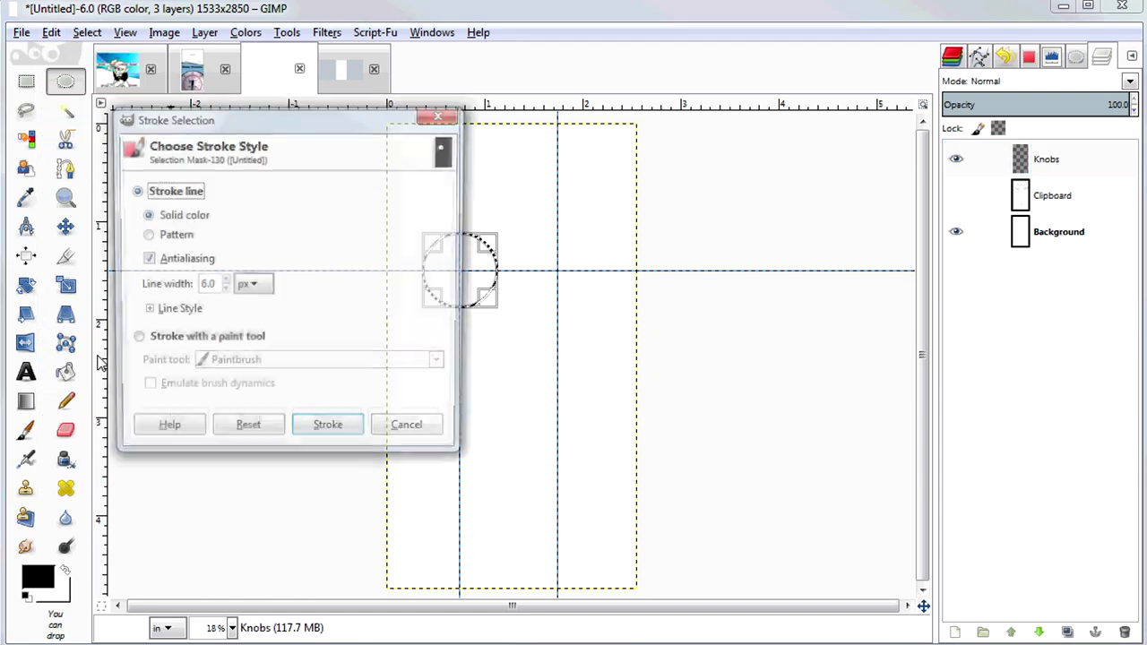
left_click_drag(258, 150, 783, 216)
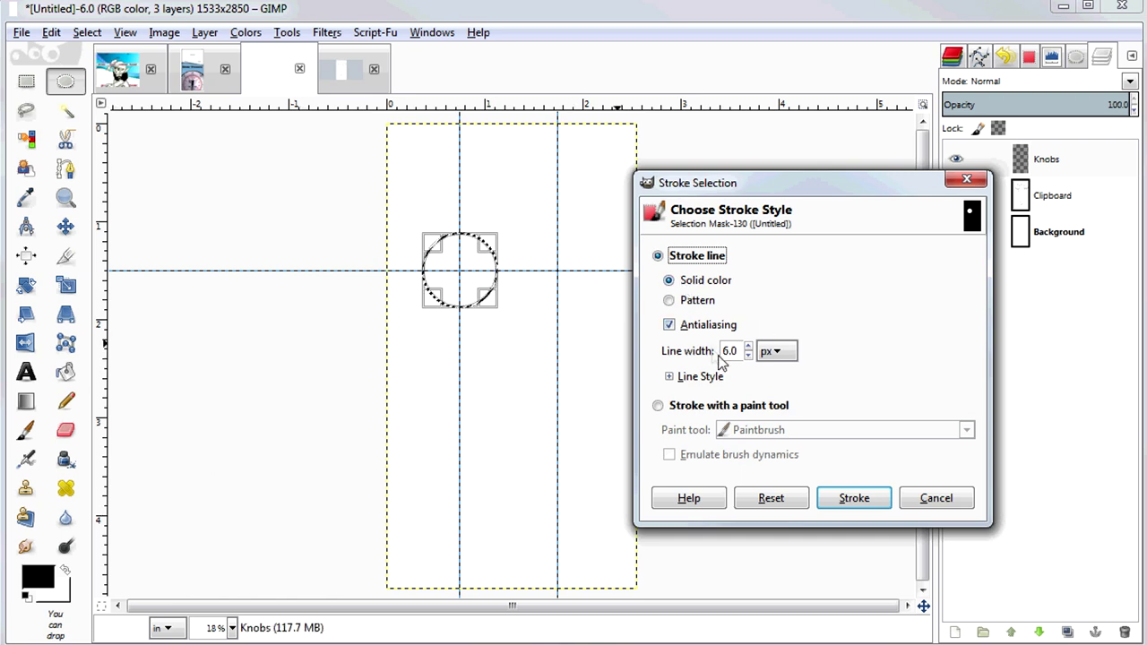
left_click(856, 500)
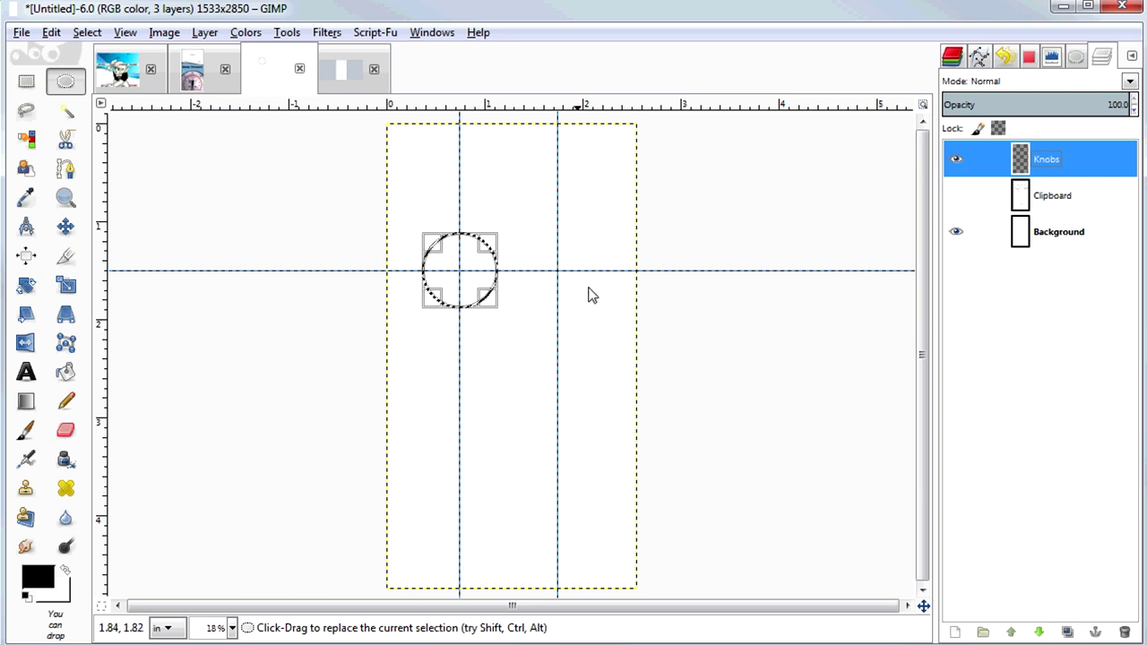
Select a matching circle centered on the right guide intersection, stroke it on the Knobs layer, and clear the selection.
left_click_drag(558, 276, 592, 293)
left_click_drag(597, 305, 598, 304)
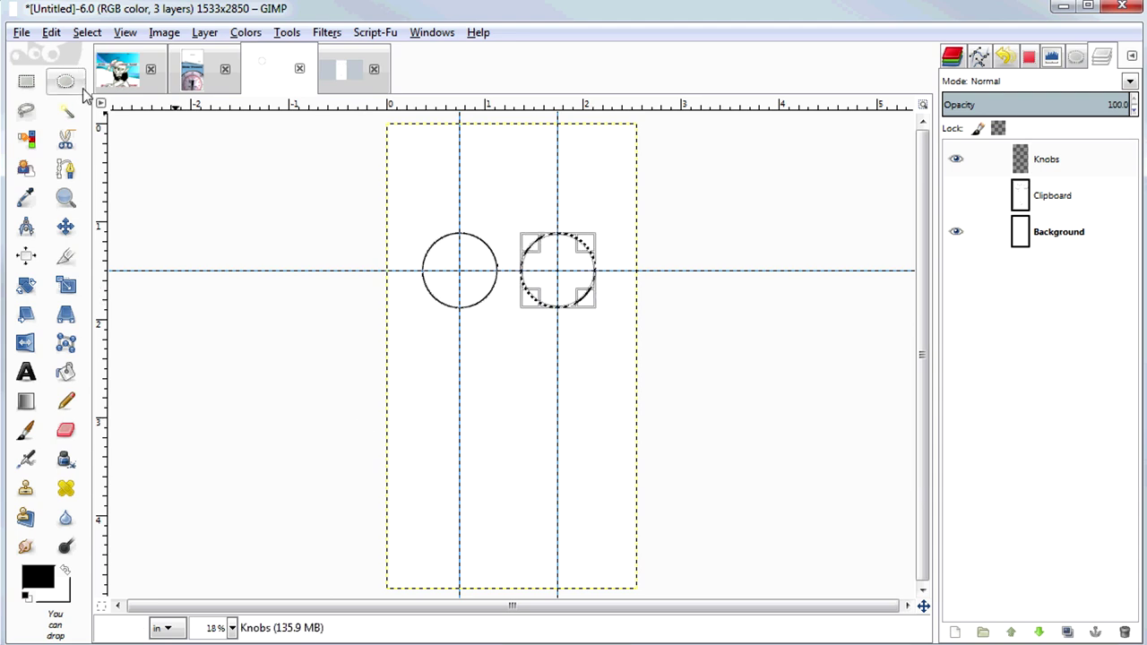
left_click(51, 32)
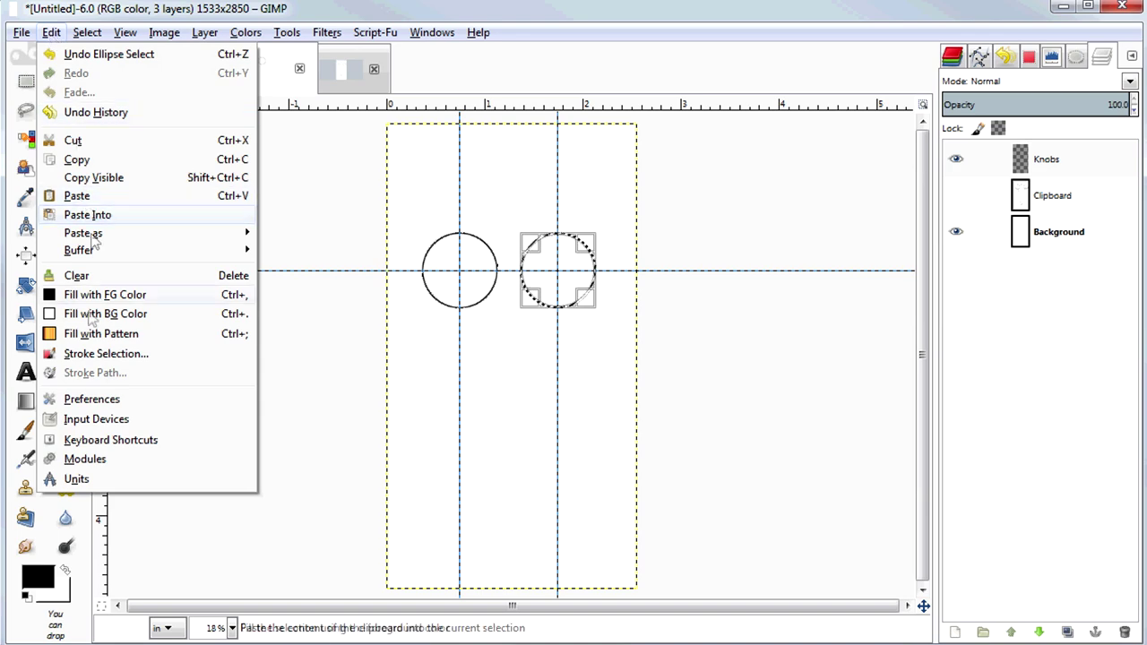
left_click(86, 353)
left_click(361, 457)
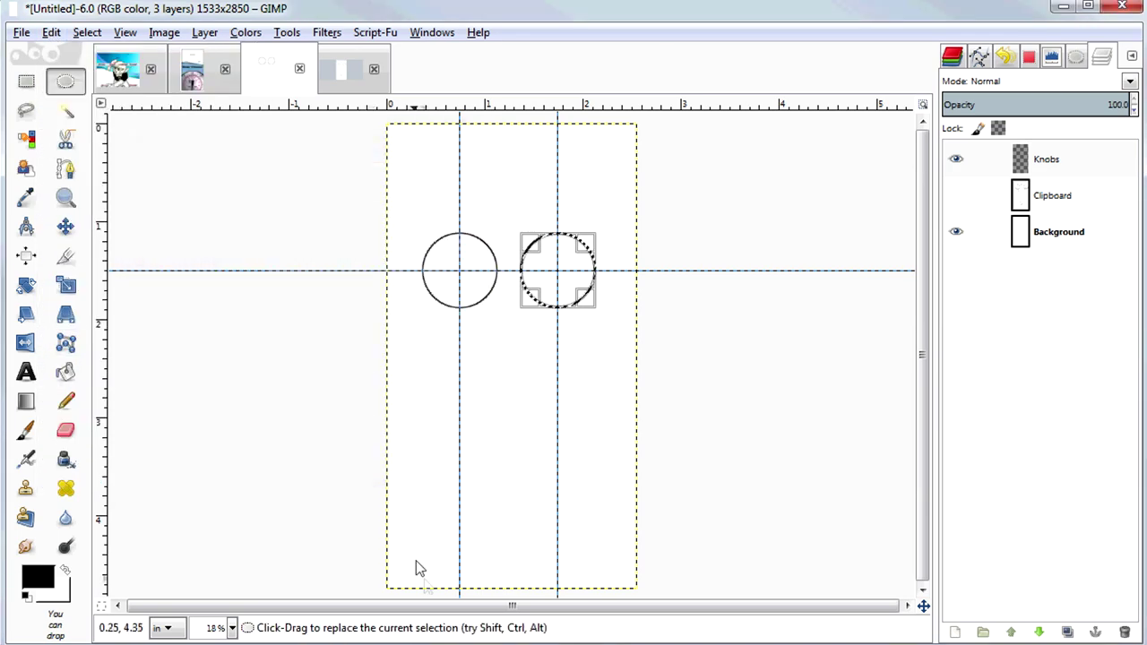
left_click(424, 578)
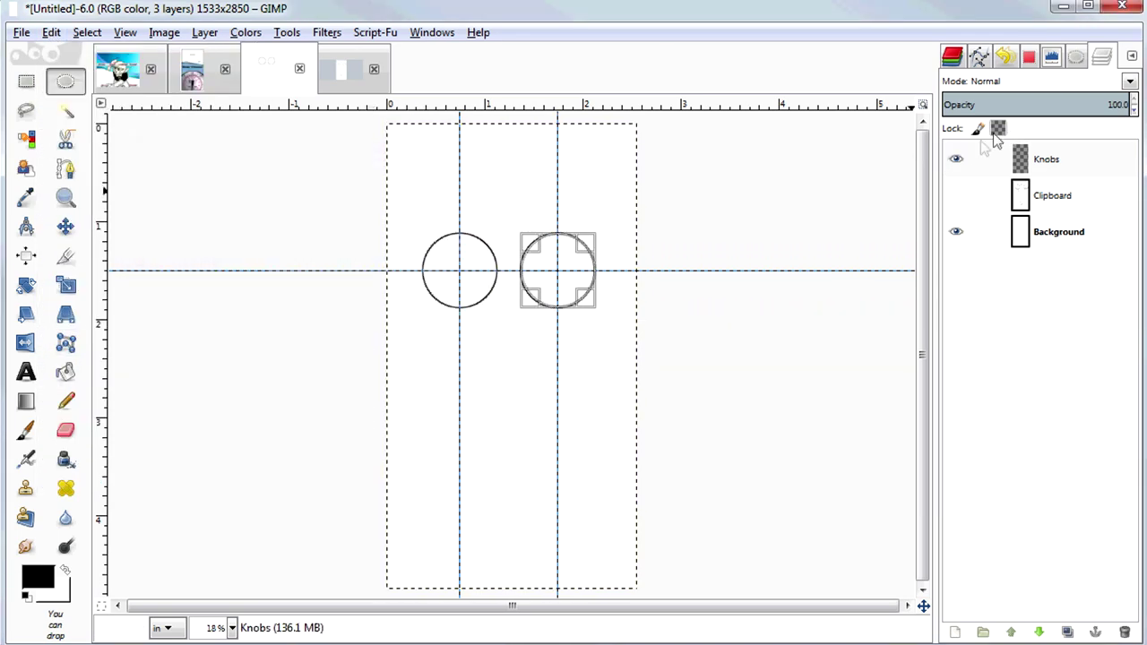
Clear the circular selection, choose the rectangle select tool, and hide the guides on the canvas.
left_click(87, 32)
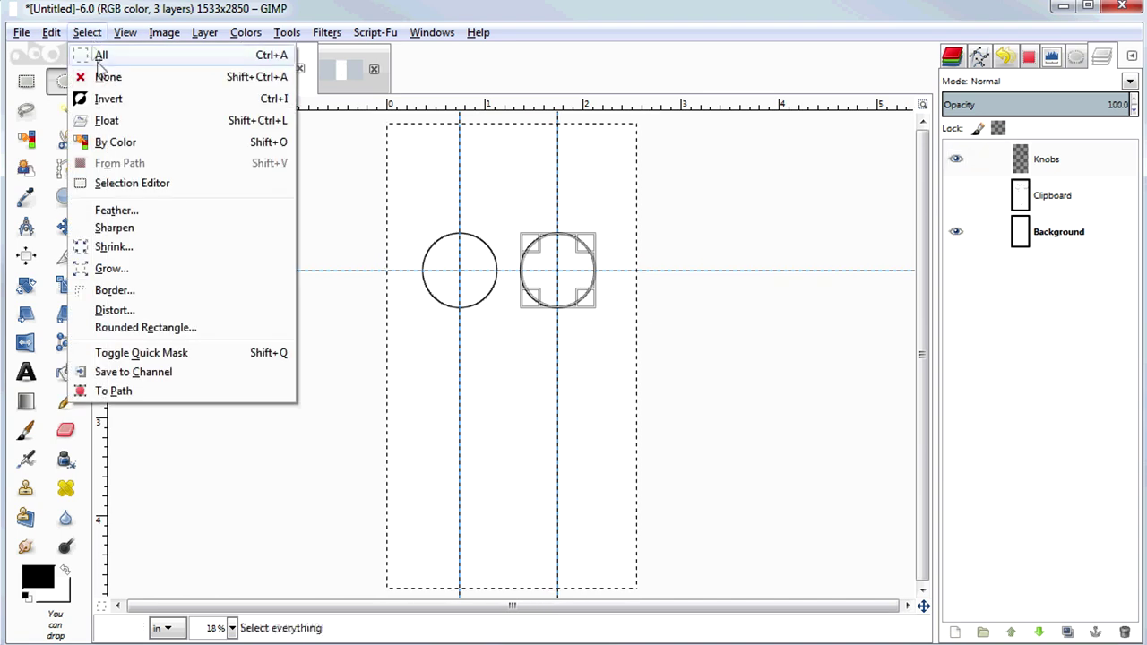
left_click(111, 77)
left_click(27, 85)
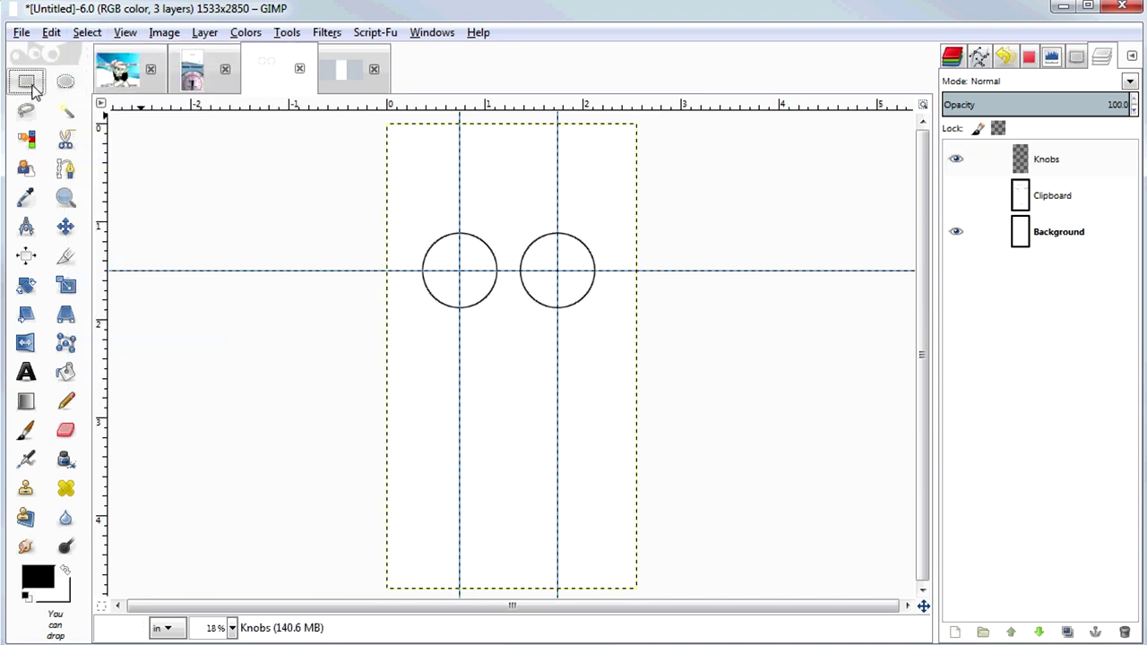
left_click(125, 32)
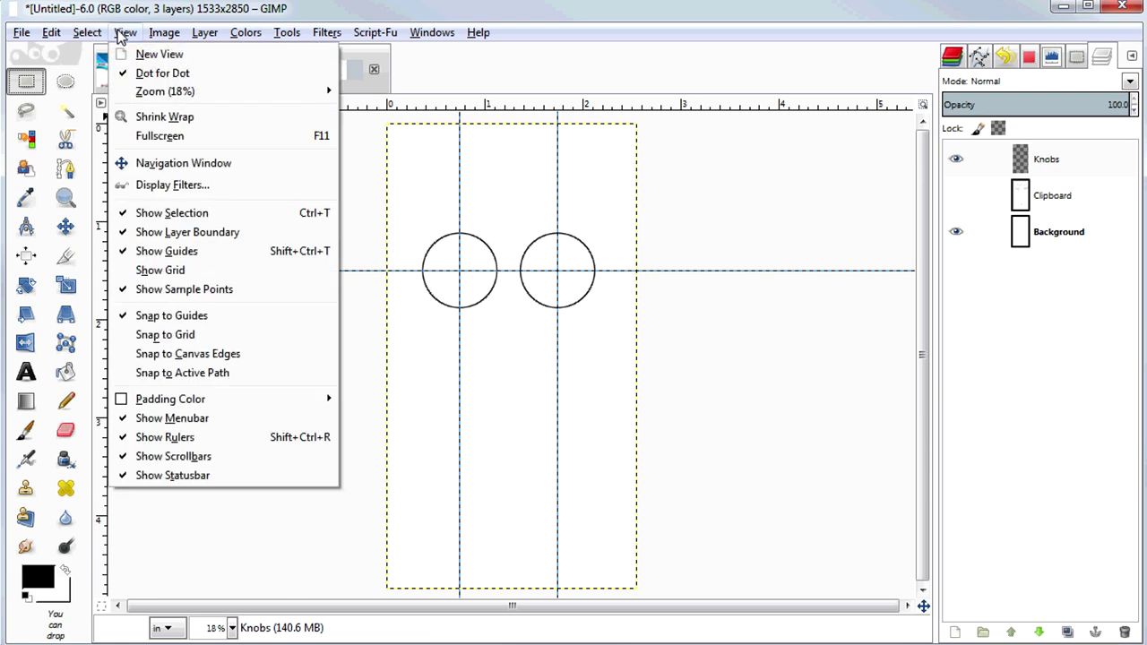
left_click(158, 254)
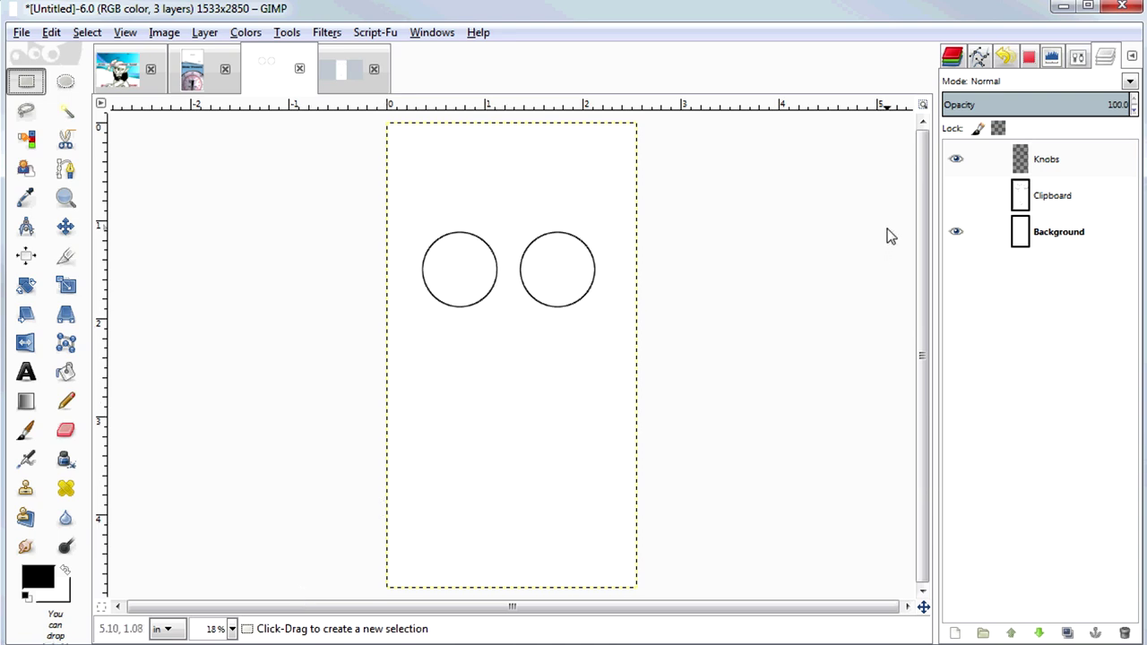
Delete the Knobs layer and make the Clipboard layer with the control layout visible.
right_click(955, 161)
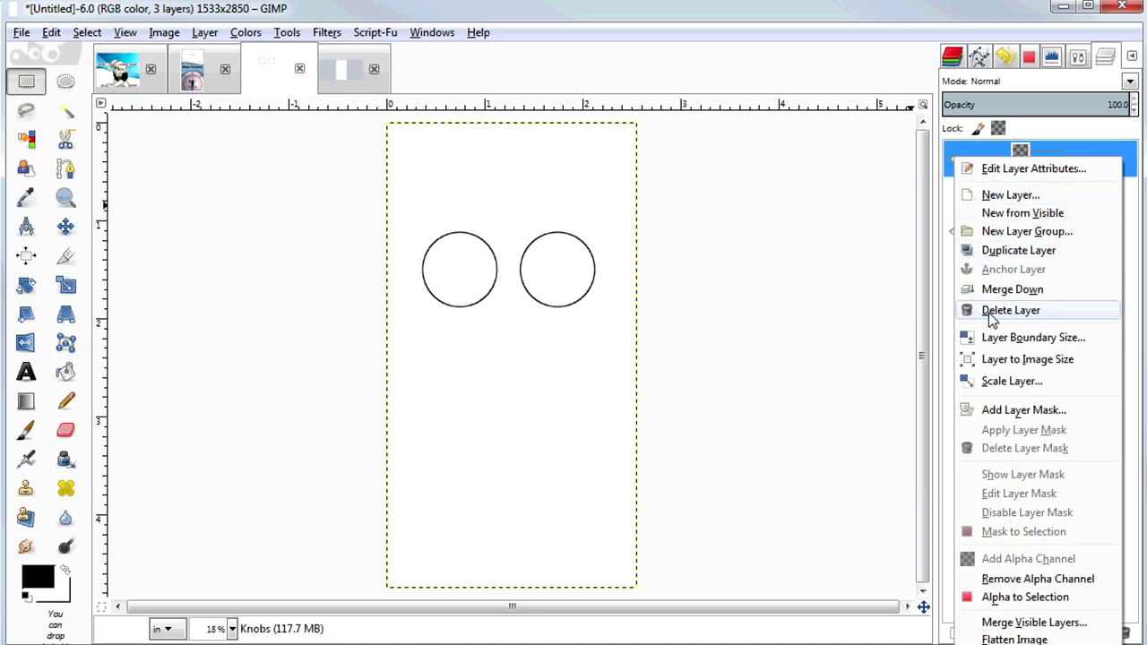
left_click(989, 311)
left_click(957, 165)
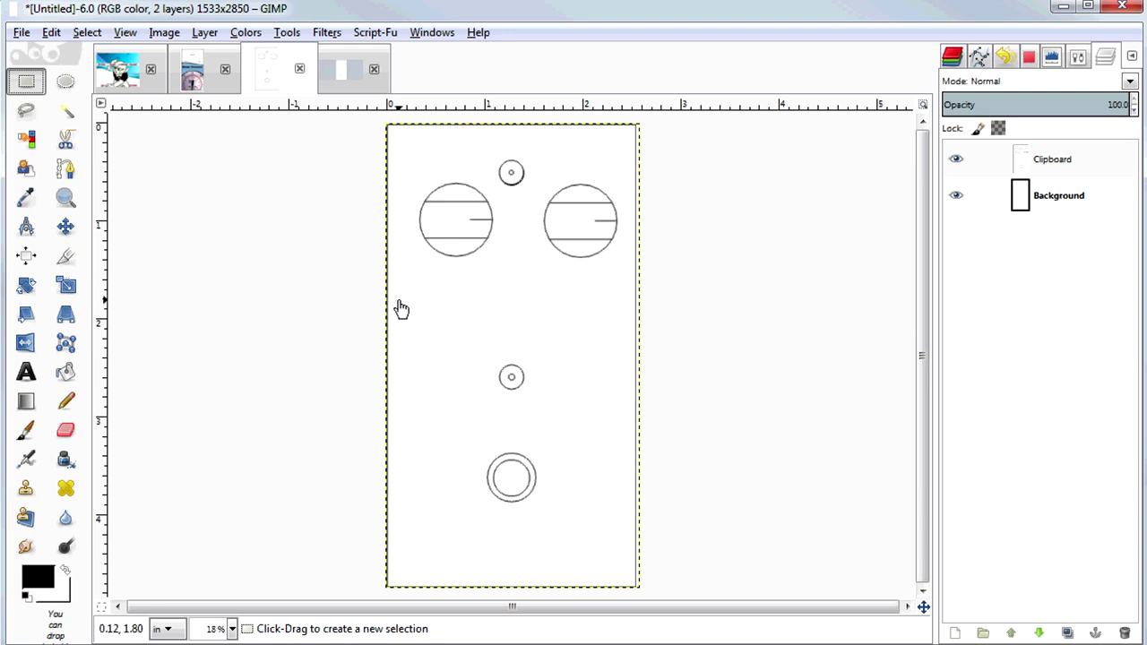
Add a centered Volume label in a text box about 1.01 × 0.35 in below the left knob, using Tahoma at 110 px.
left_click(25, 372)
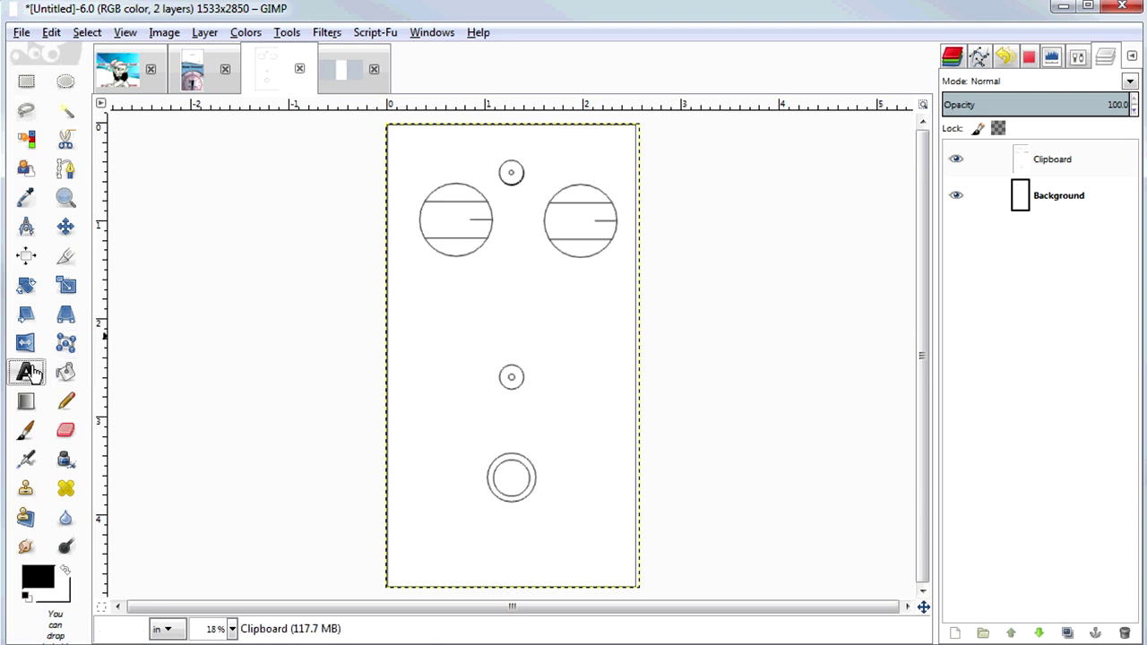
left_click_drag(407, 263, 508, 306)
left_click(1078, 58)
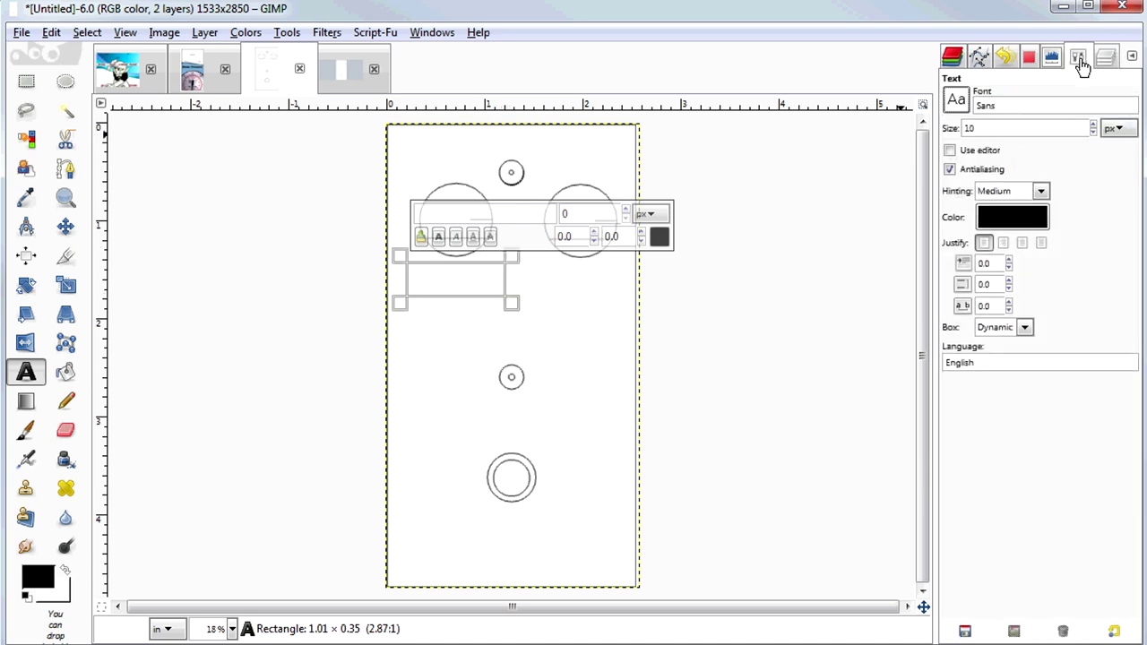
left_click_drag(1035, 108, 930, 101)
type("Tahoma")
key("Return")
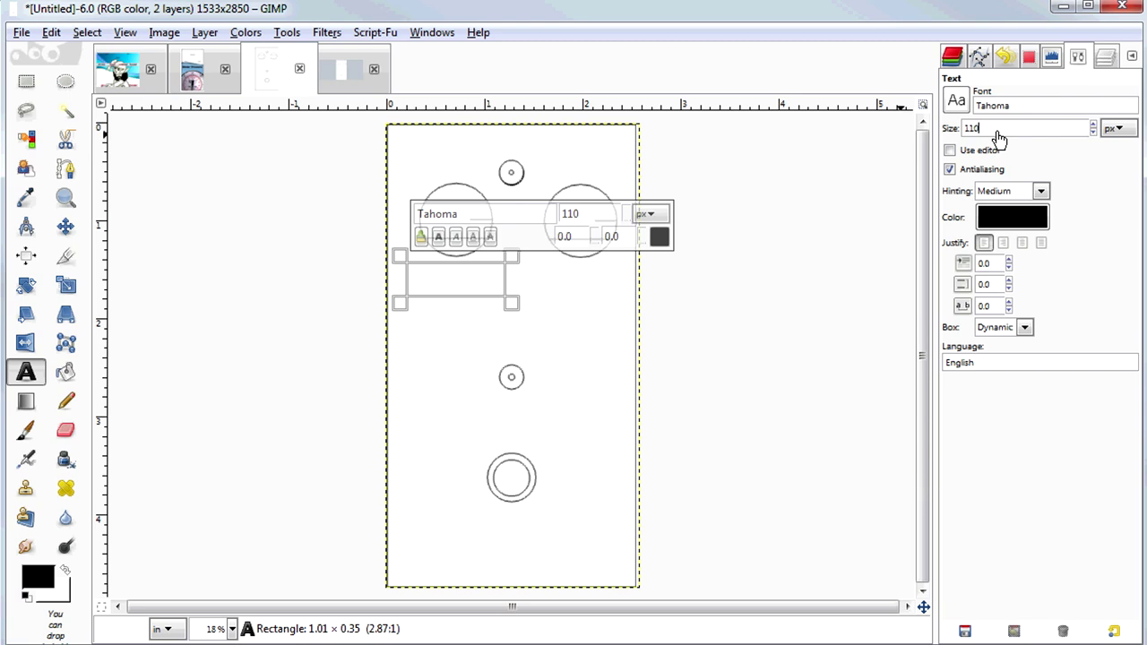
left_click(1021, 242)
left_click(487, 294)
type("Volume")
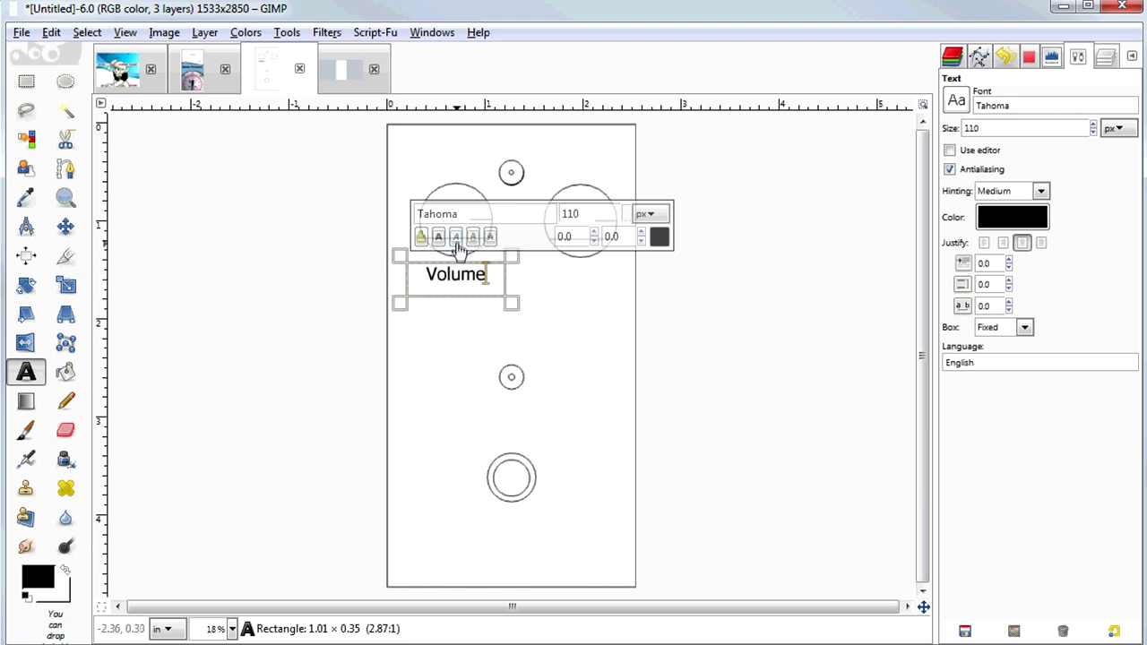
Nudge the Volume label into place under the left knob and add a Sustain label in a box about 0.75 × 0.33 in under the right knob.
left_click(456, 284)
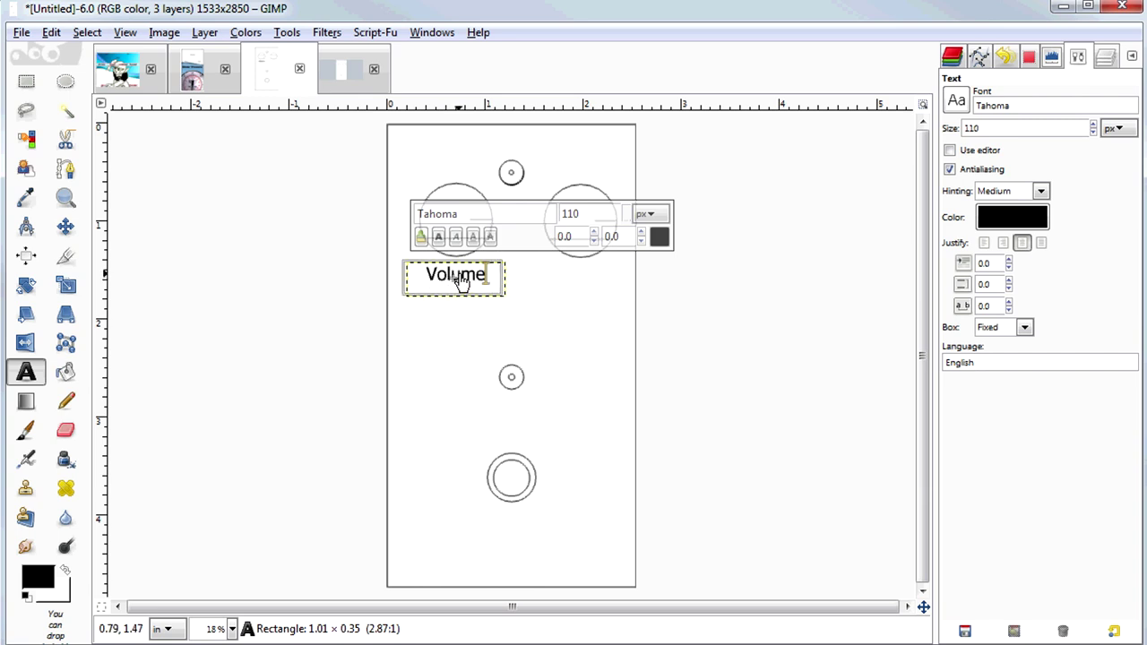
mouse_move(463, 284)
left_mouse_down()
mouse_move(468, 274)
mouse_move(457, 286)
left_mouse_up()
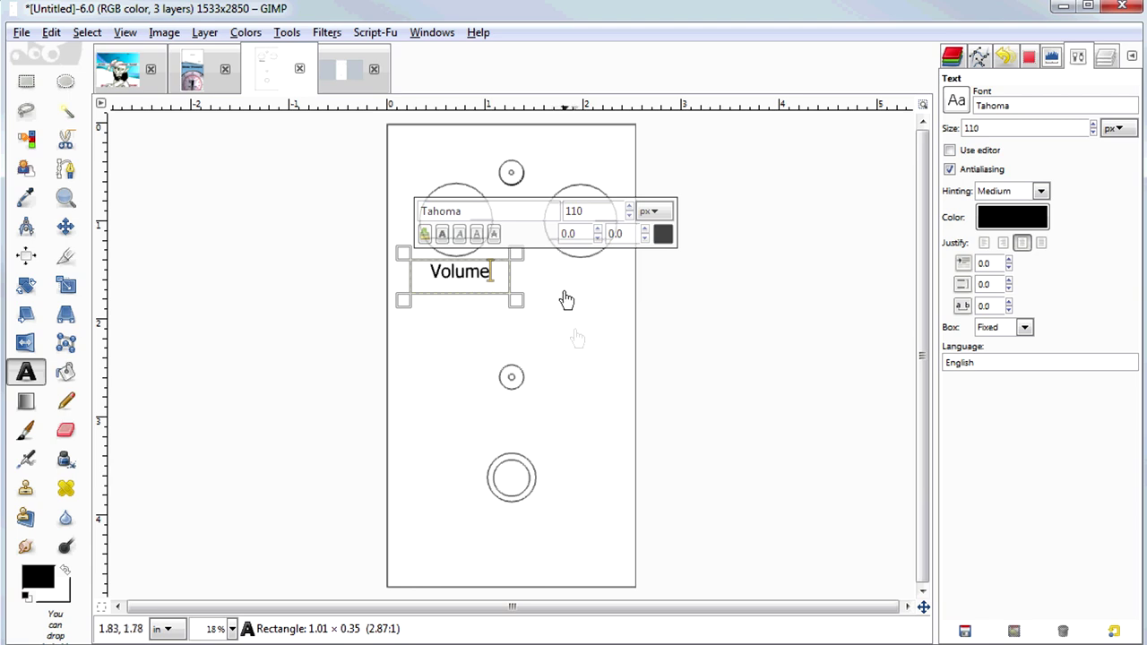
left_click_drag(545, 258, 622, 300)
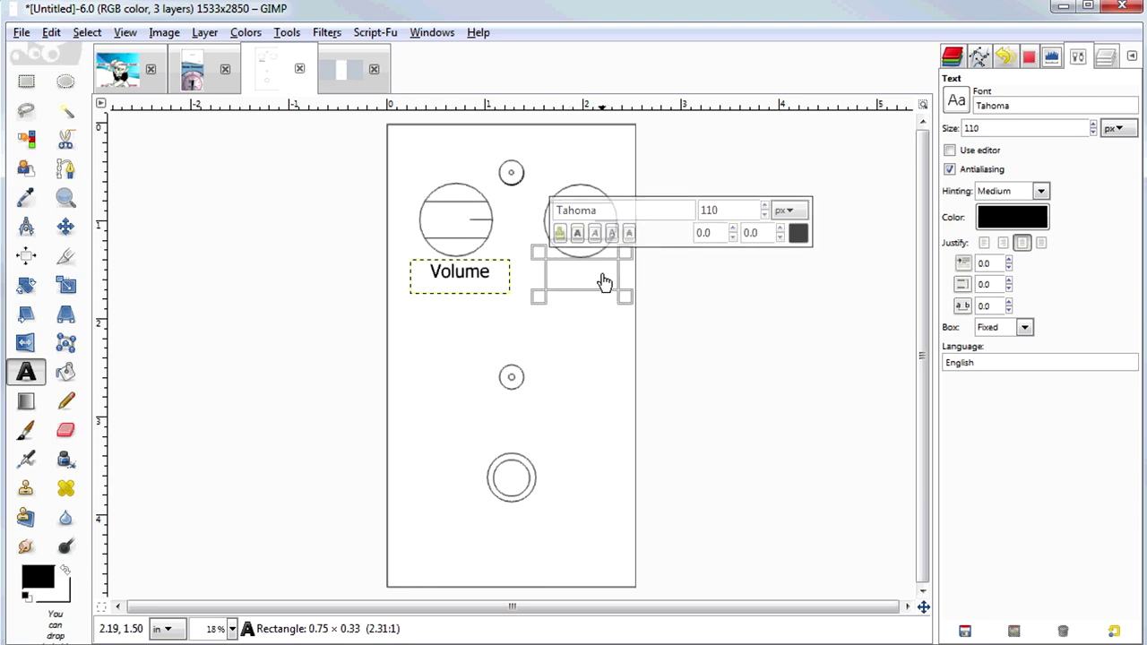
type("Sustain")
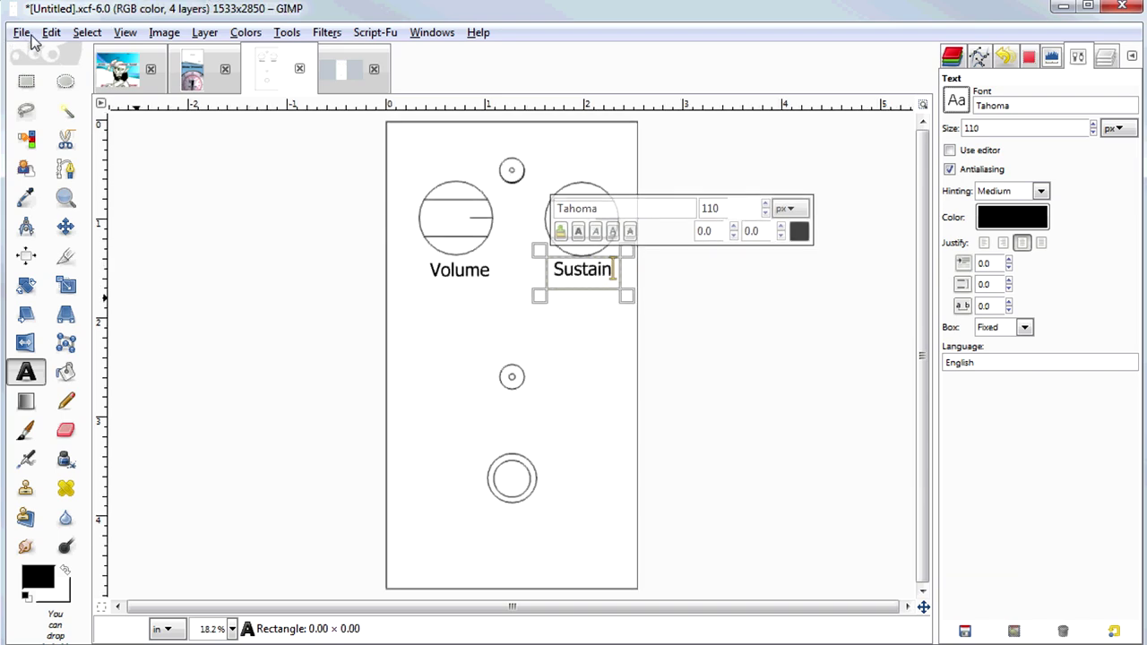
Save the image as Test Pedal.xcf in the Test Pedal folder.
left_click(21, 32)
left_click(49, 199)
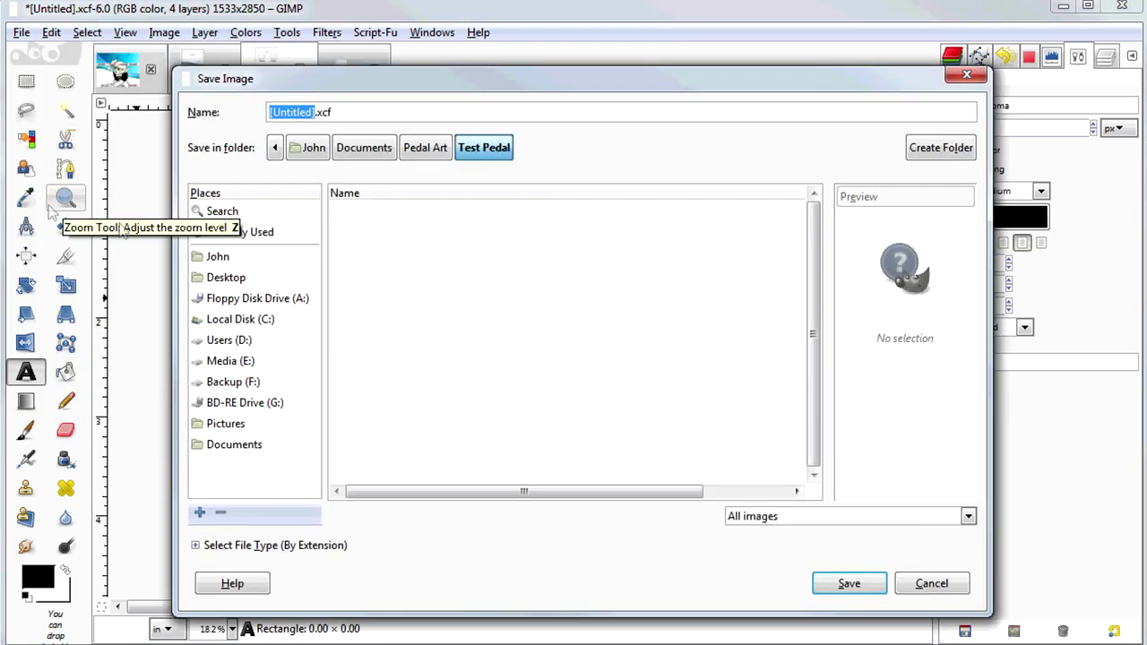
type("Test Pedal")
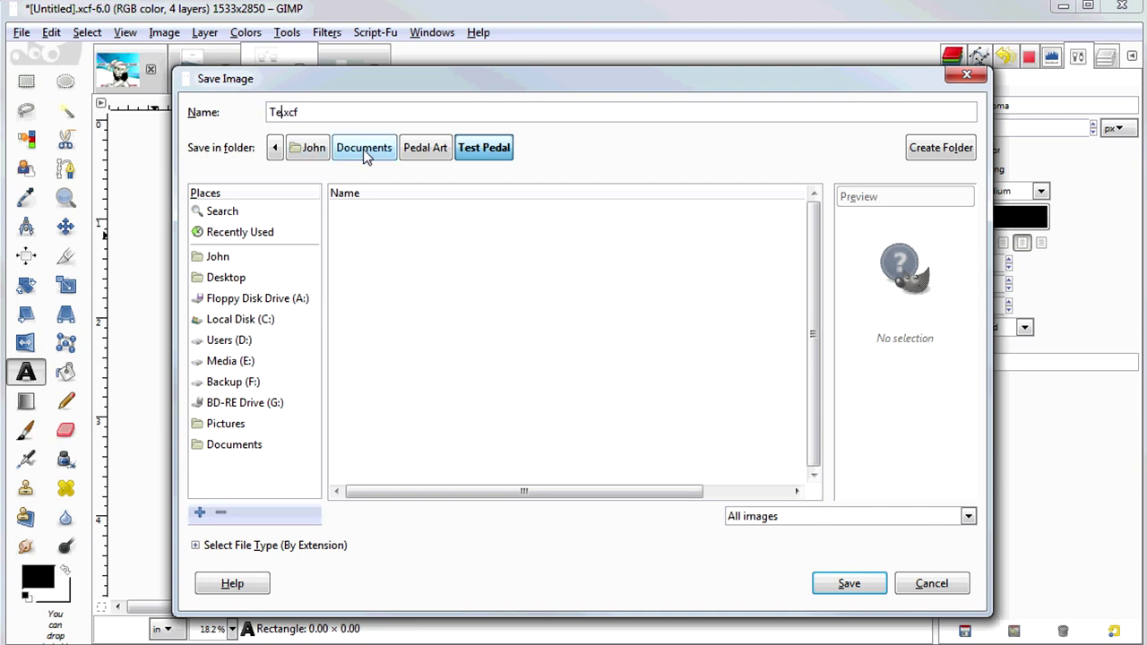
key("Return")
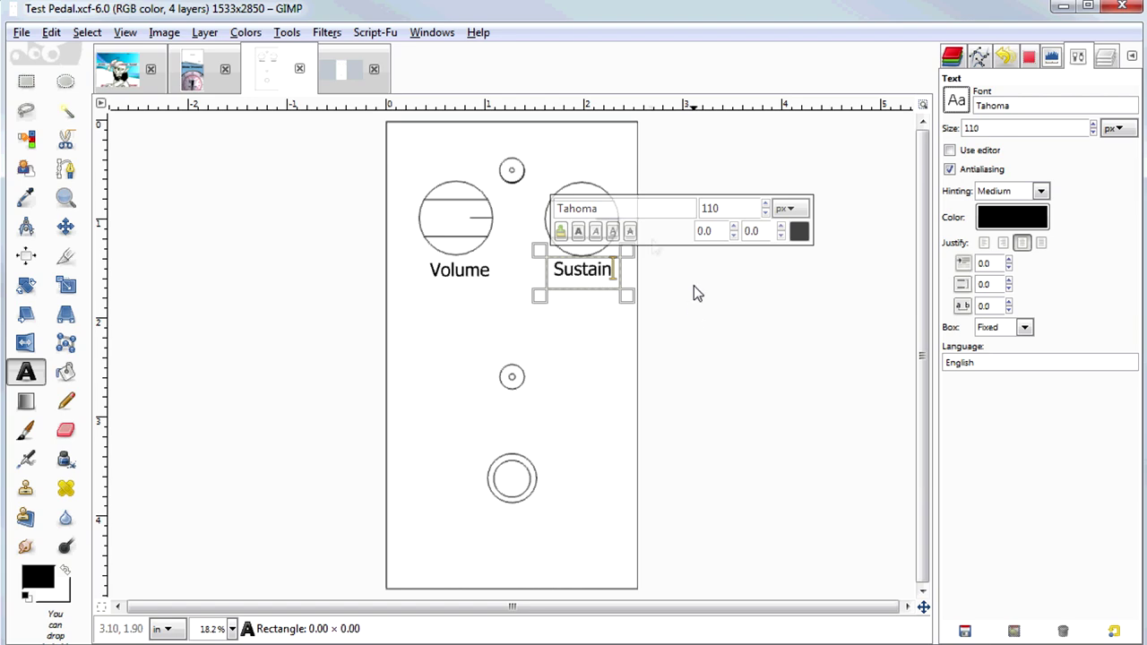
Switch to the browser, download the BellBottom.Laser font from the UrbanFonts retro page, and open the downloaded archive.
key("alt+Tab")
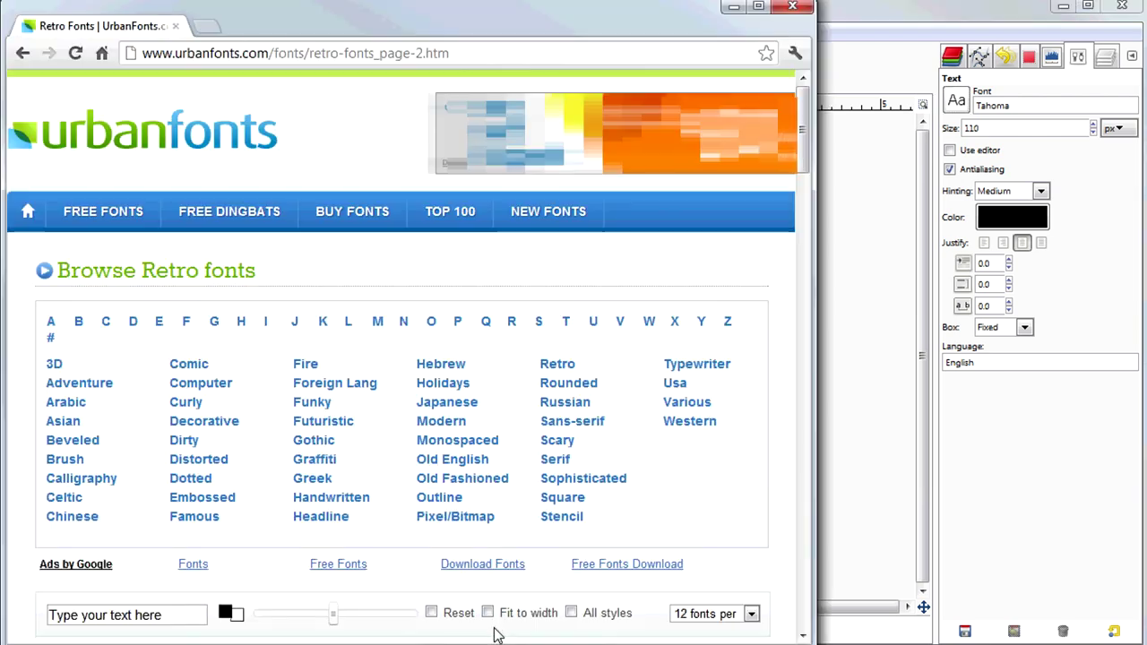
scroll(809, 128, "down", 3)
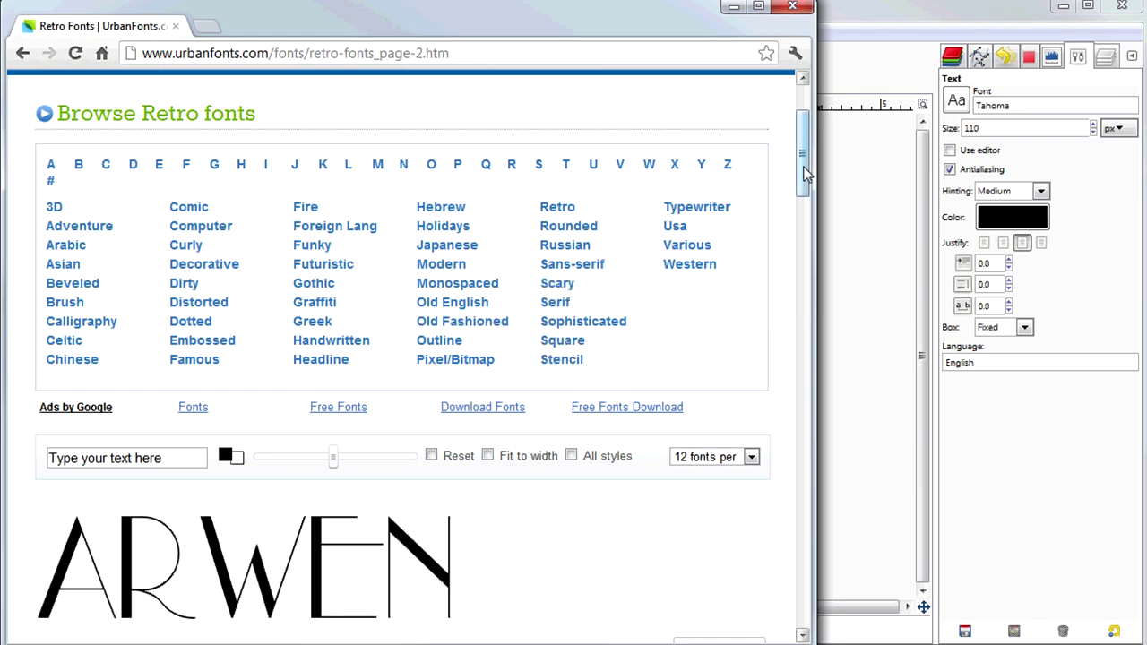
left_click_drag(809, 159, 776, 493)
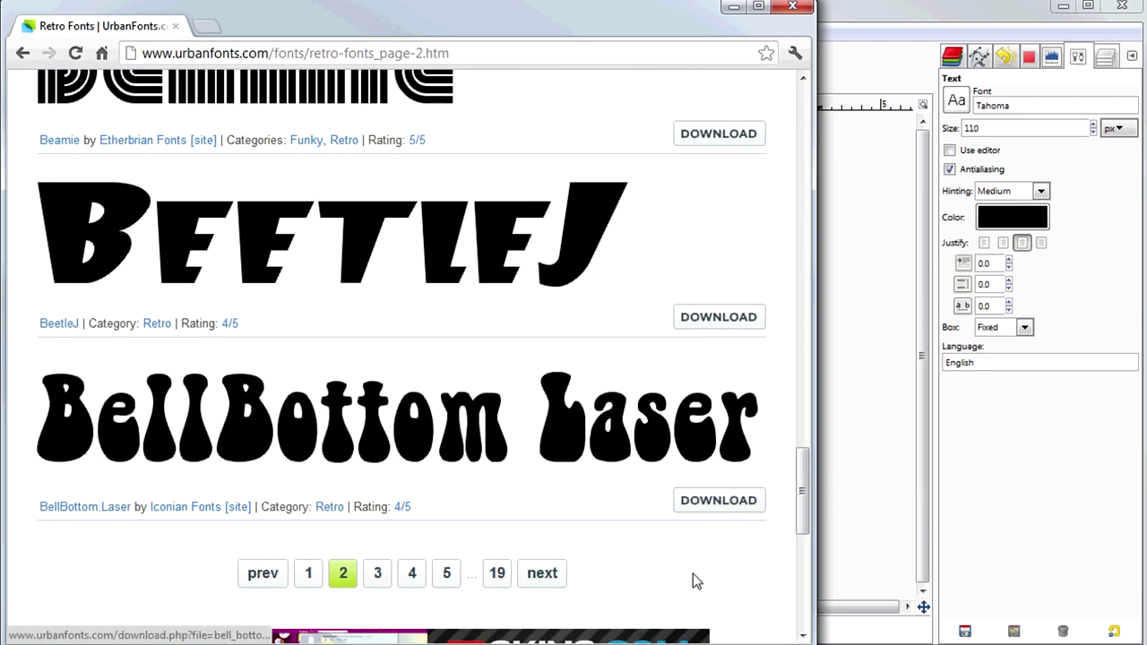
left_click(714, 510)
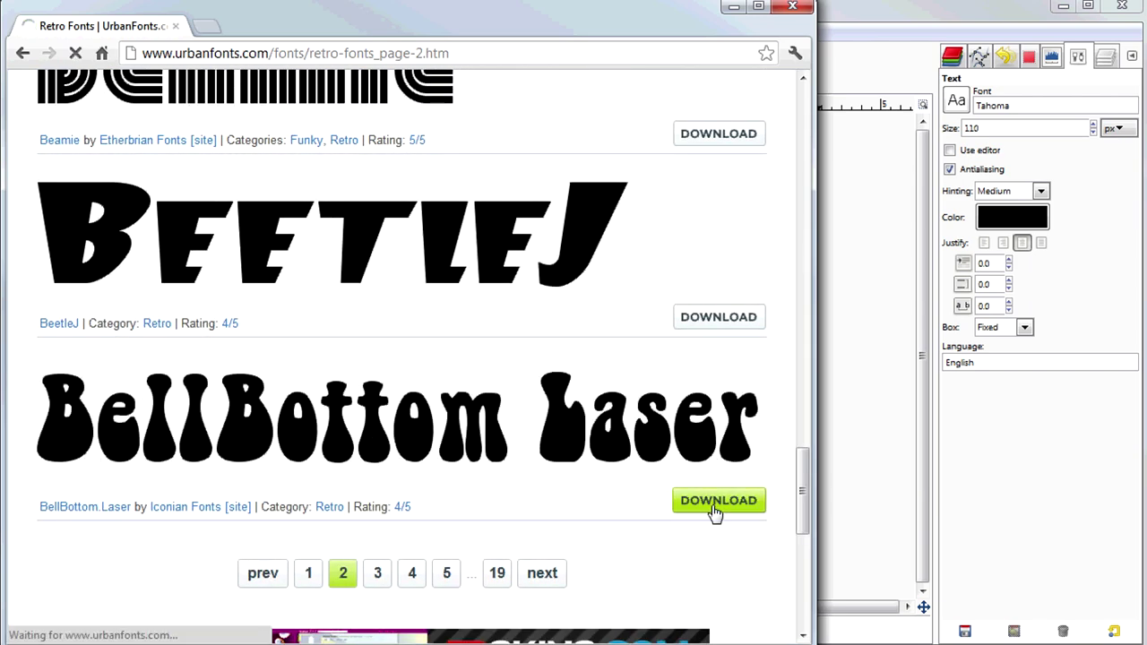
left_click(143, 626)
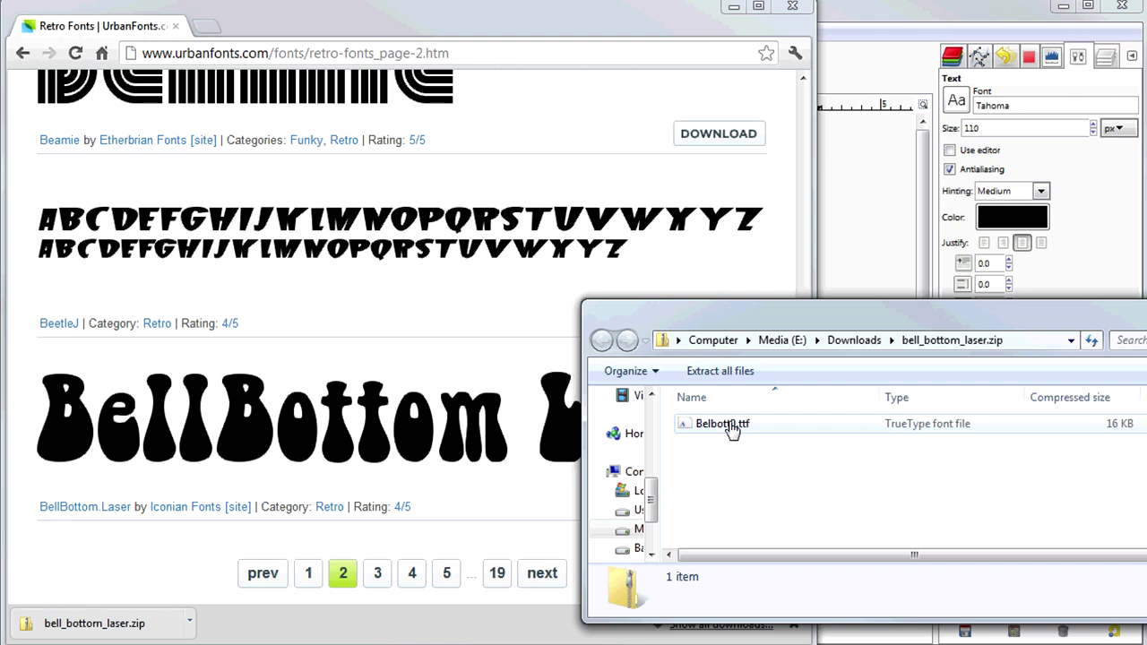
Install the BellBottom.Laser font from Belbott0.ttf in the archive and close its preview.
double_click(731, 426)
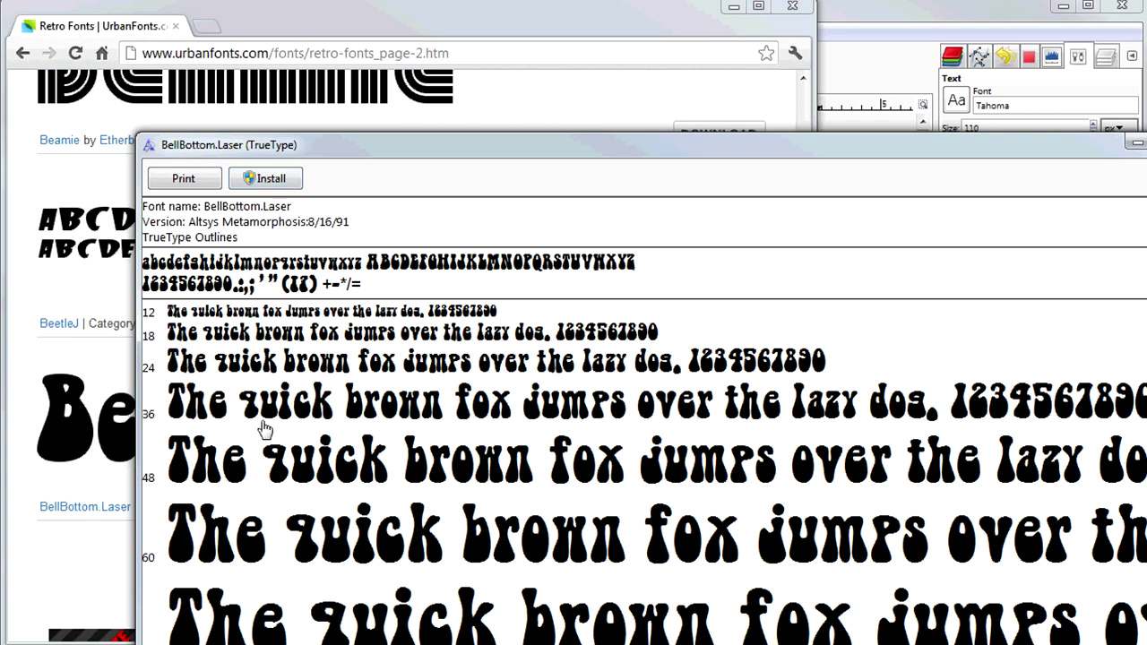
left_click(273, 189)
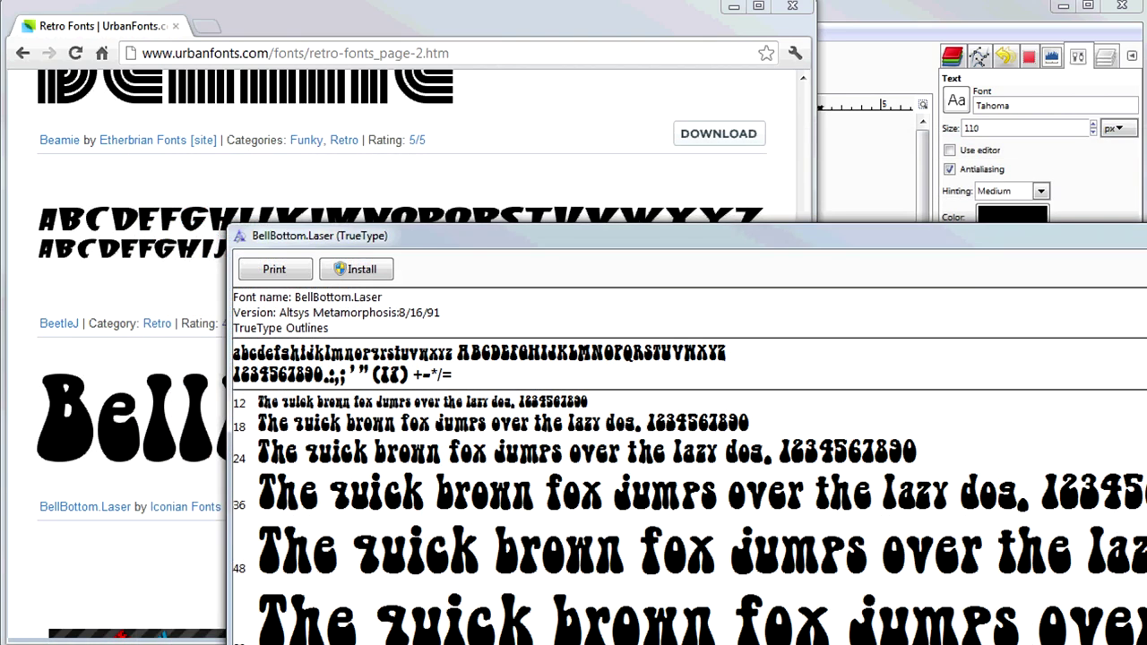
key("alt+F4")
Copy Belbott0.ttf from the bell_bottom_laser.zip archive into the Test Pedal project folder.
left_click_drag(694, 287, 641, 133)
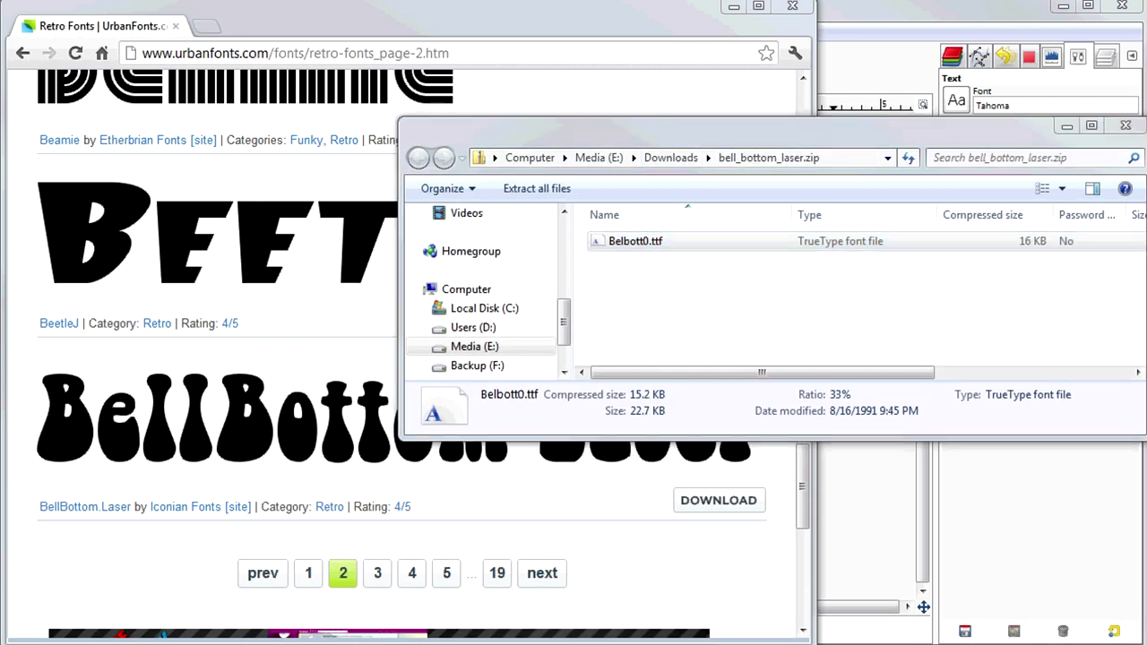
left_click_drag(626, 240, 584, 627)
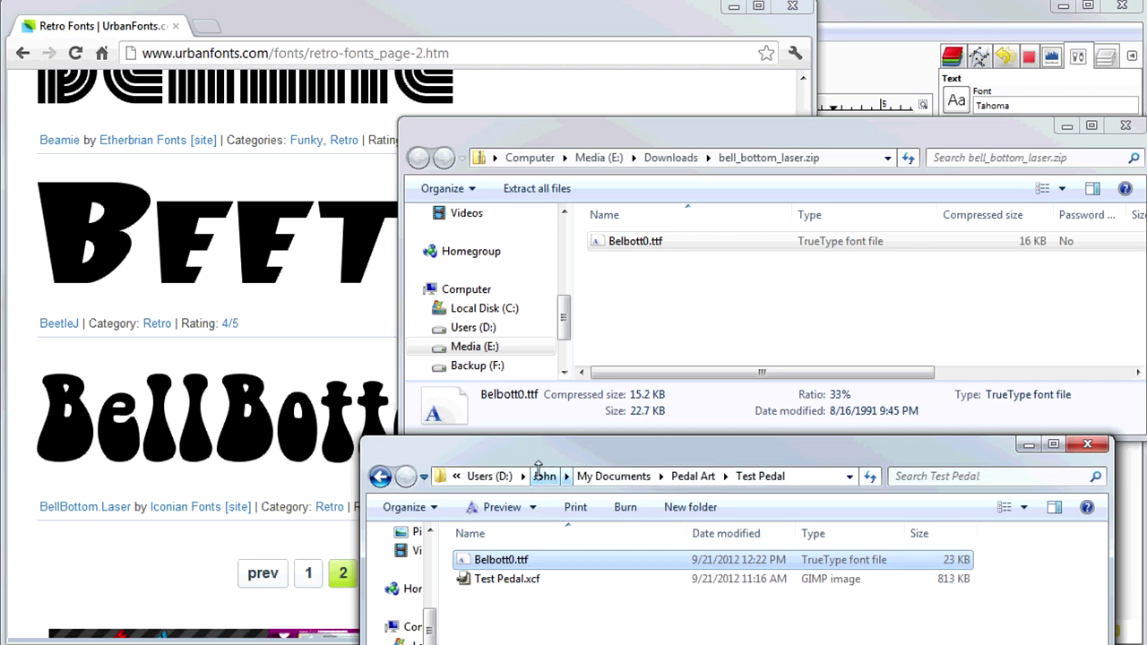
left_click_drag(547, 452, 546, 644)
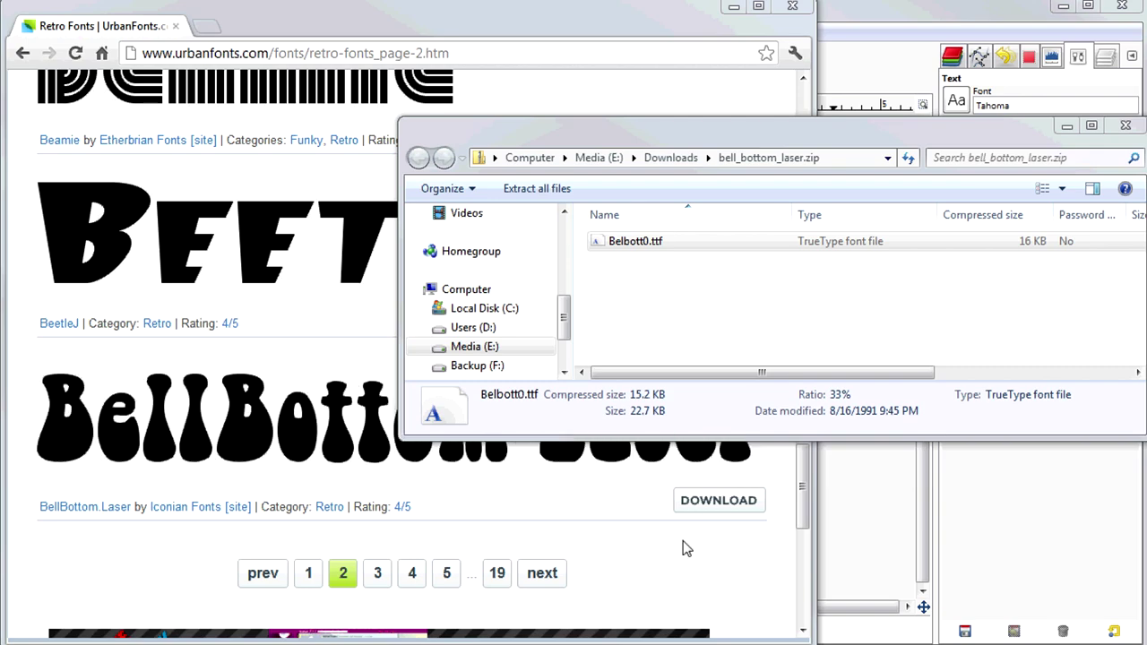
left_click(659, 242)
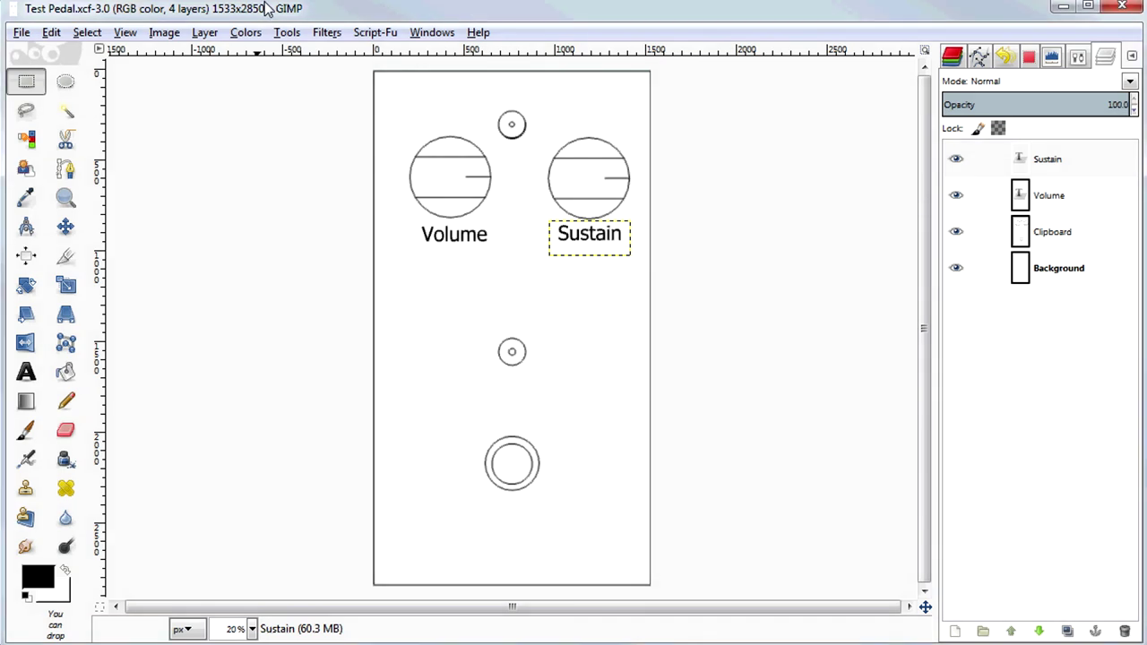
Add the title Big Bottom in a text box about 1315 × 410 px below the knob labels, using BellBottom.Laser Thin at 240 px.
left_click(1079, 58)
left_click(26, 372)
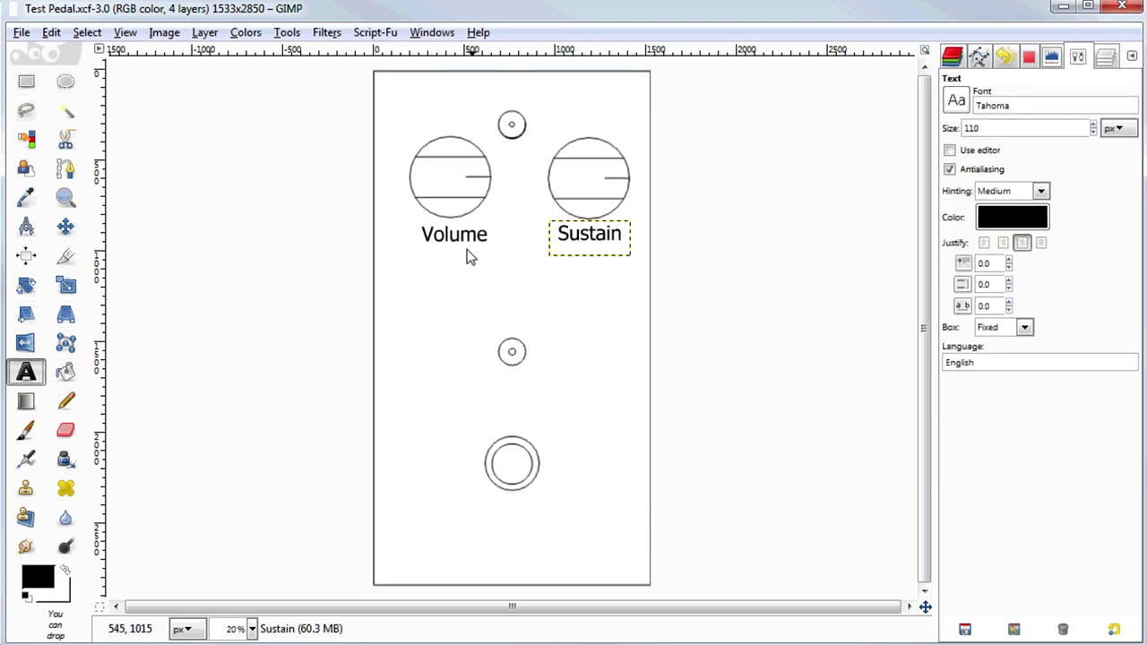
left_click_drag(393, 255, 631, 334)
left_click(1063, 103)
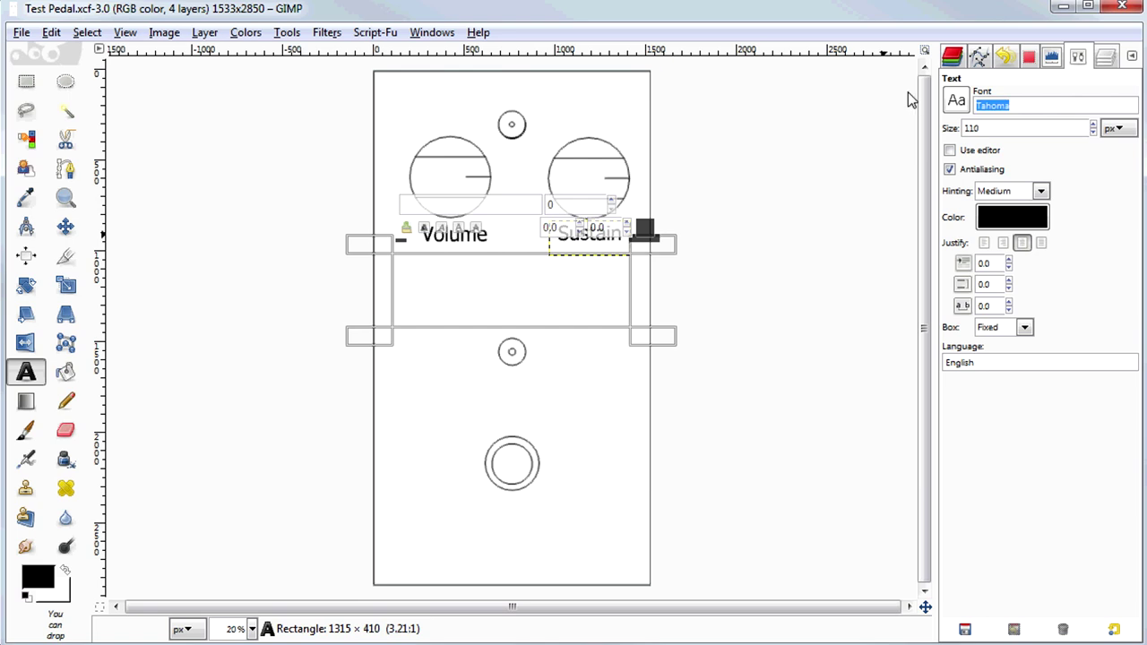
type("BellBottom.Laser Thin")
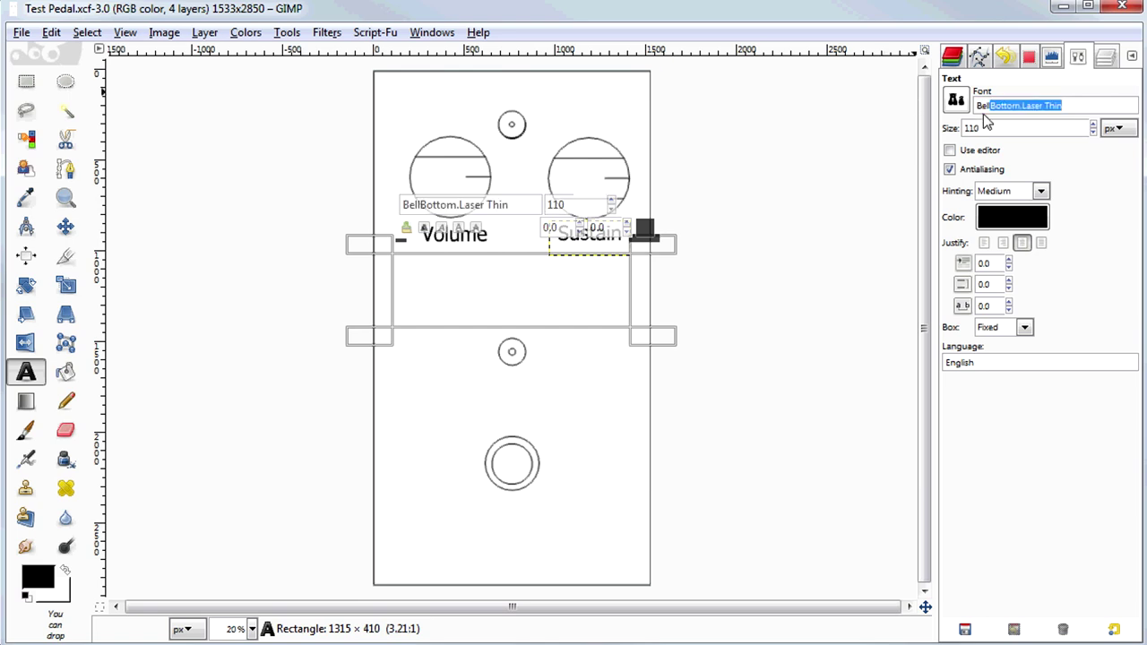
key("Return")
key("Tab")
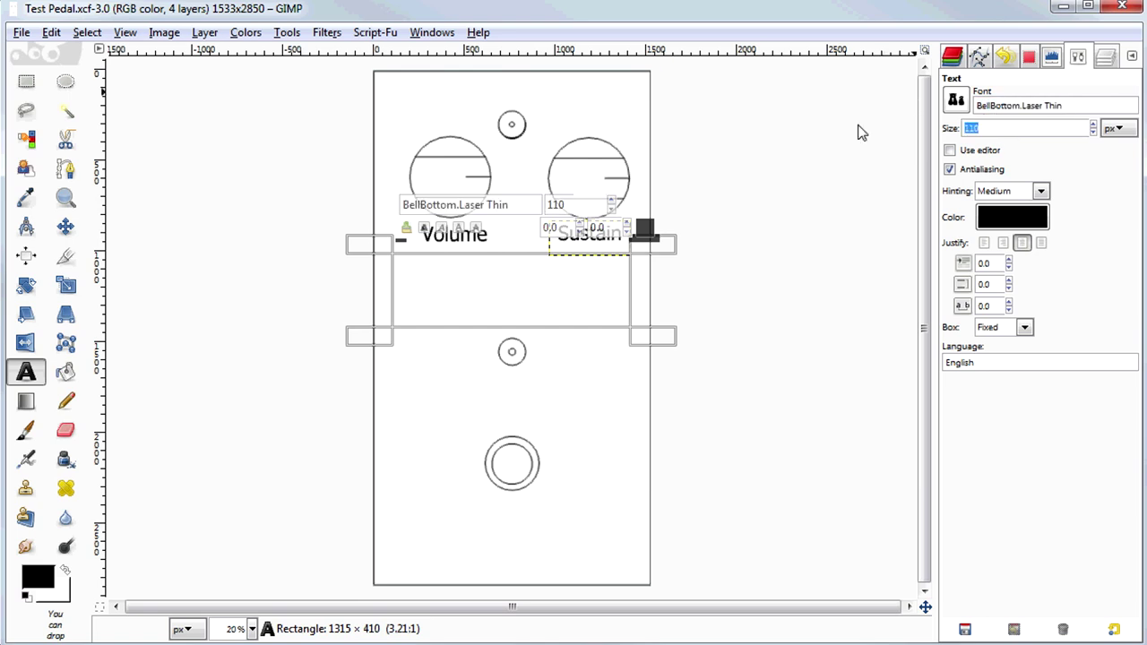
type("240")
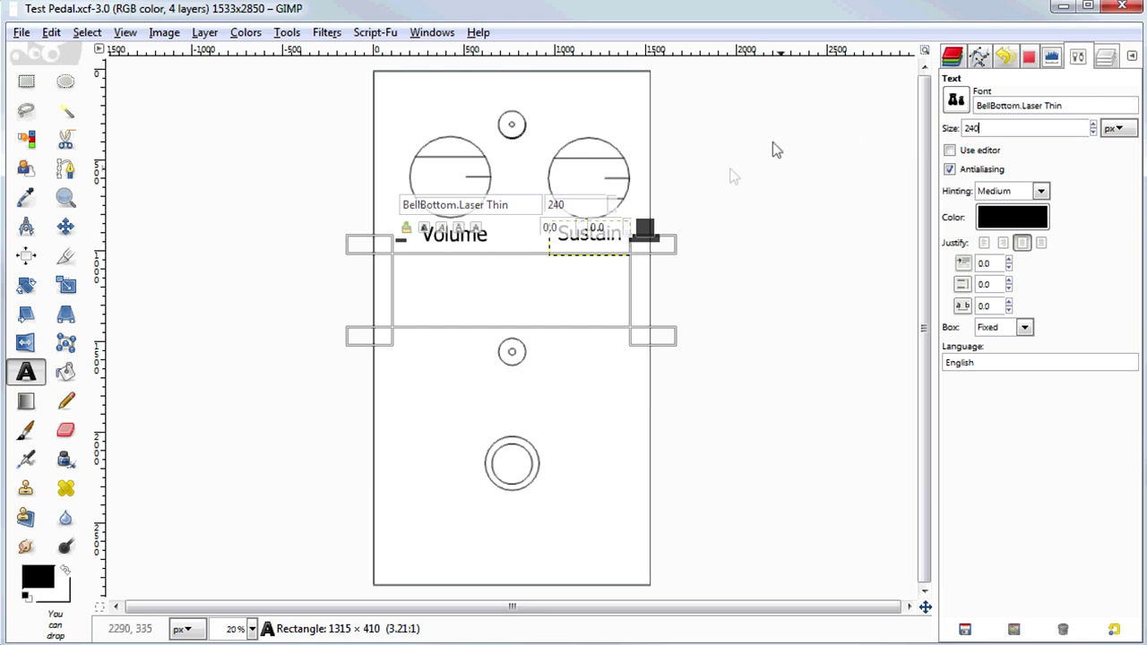
type("Big Bottom")
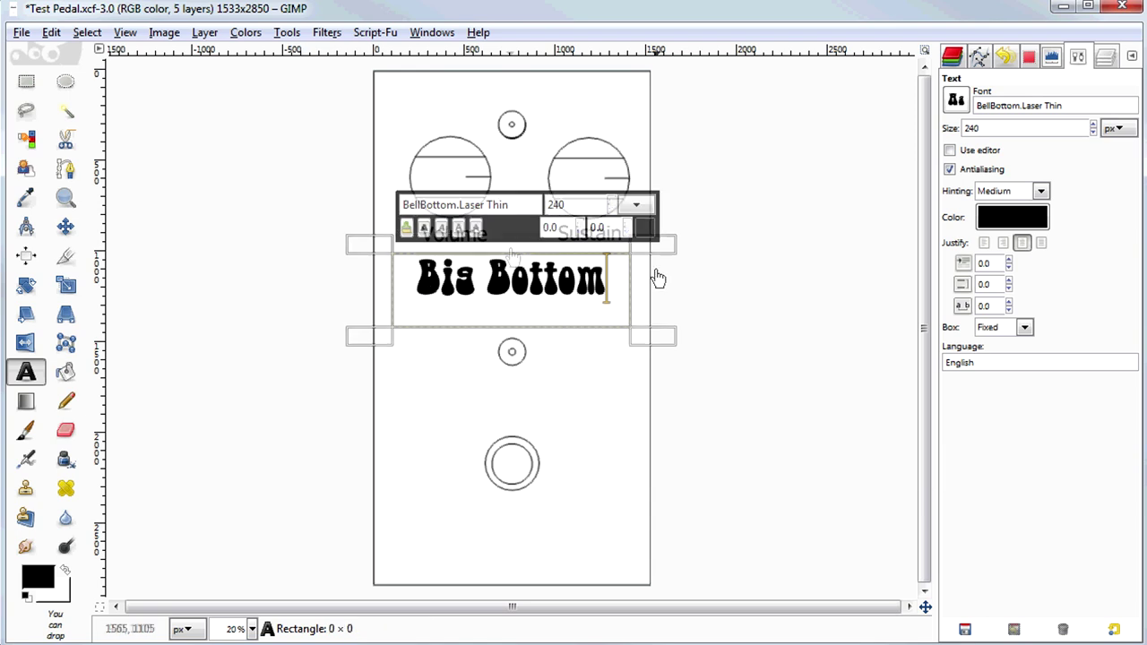
left_click(25, 82)
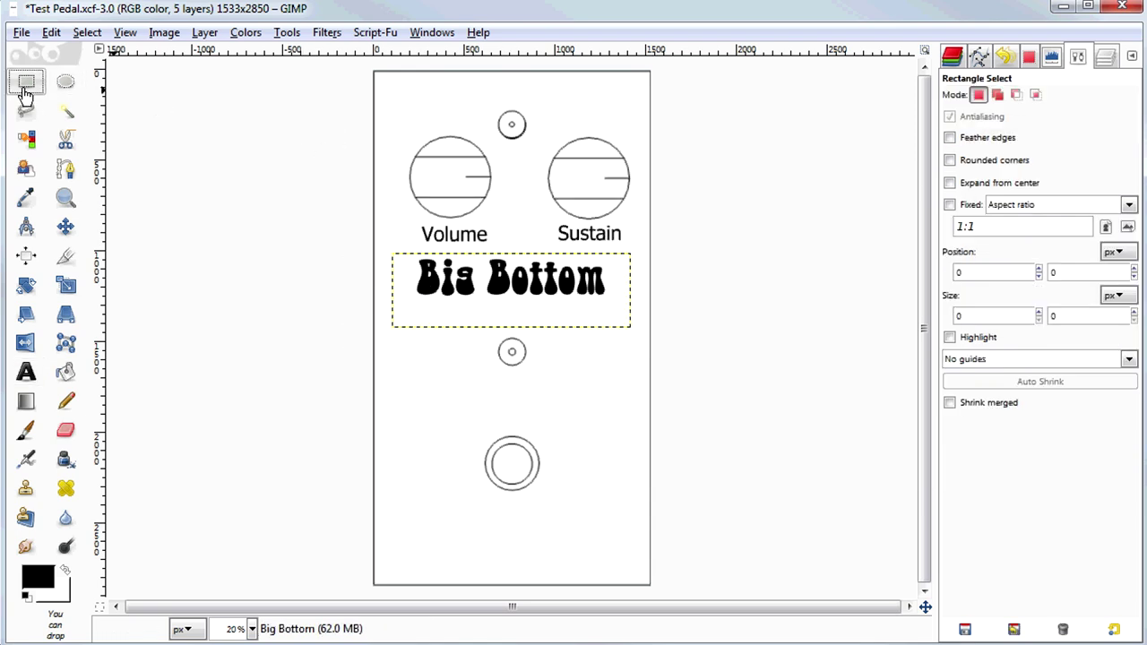
Hide the Clipboard layer that holds the control layout outlines.
left_click(1100, 55)
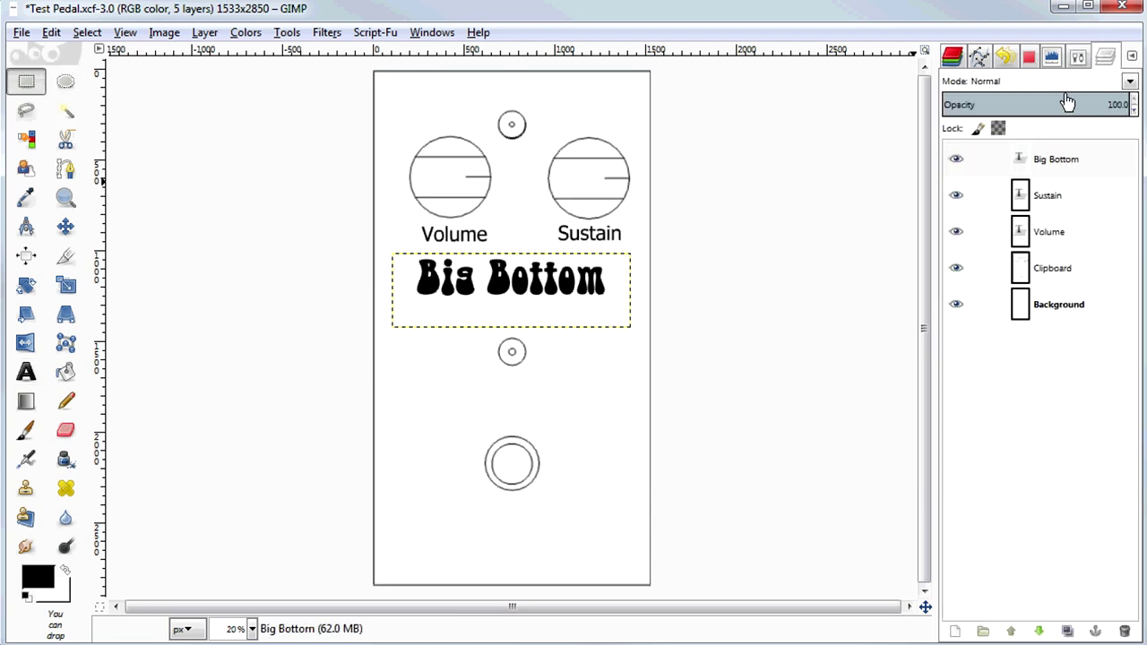
left_click(956, 267)
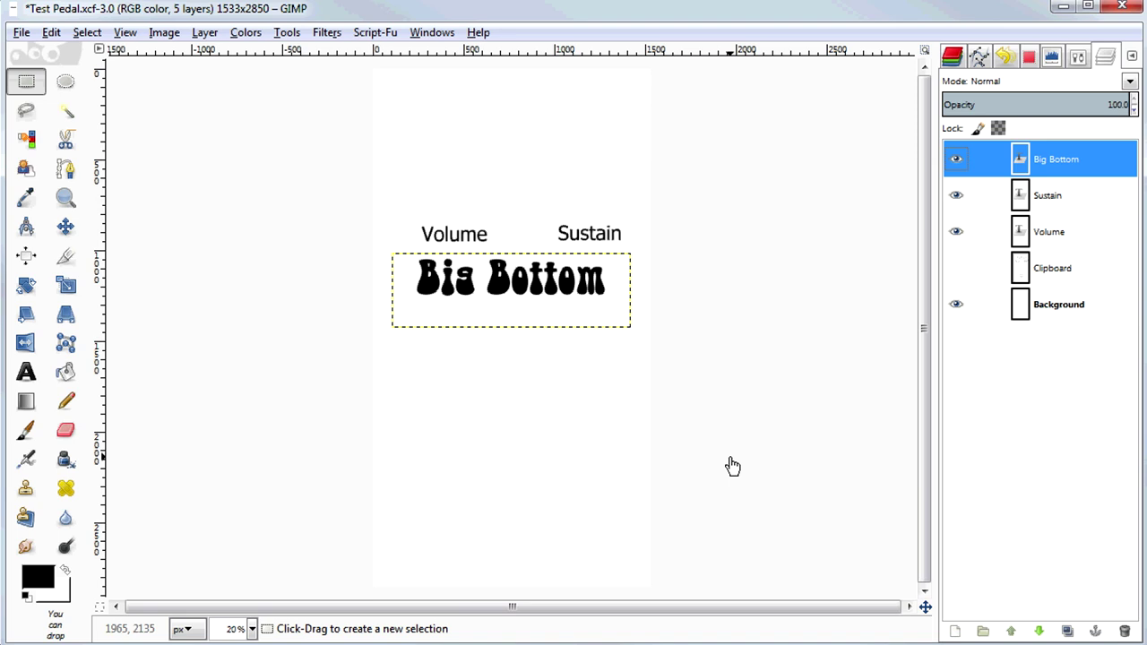
mouse_move(528, 513)
left_mouse_down()
mouse_move(326, 521)
mouse_move(214, 509)
mouse_move(155, 446)
mouse_move(194, 393)
mouse_move(404, 336)
mouse_move(416, 370)
mouse_move(455, 361)
mouse_move(491, 390)
mouse_move(583, 336)
mouse_move(681, 357)
mouse_move(810, 340)
mouse_move(889, 388)
mouse_move(806, 484)
mouse_move(425, 536)
left_mouse_up()
Switch to the browser, search Google Images for pressure gauge, and limit the results to large images.
key("alt+Tab")
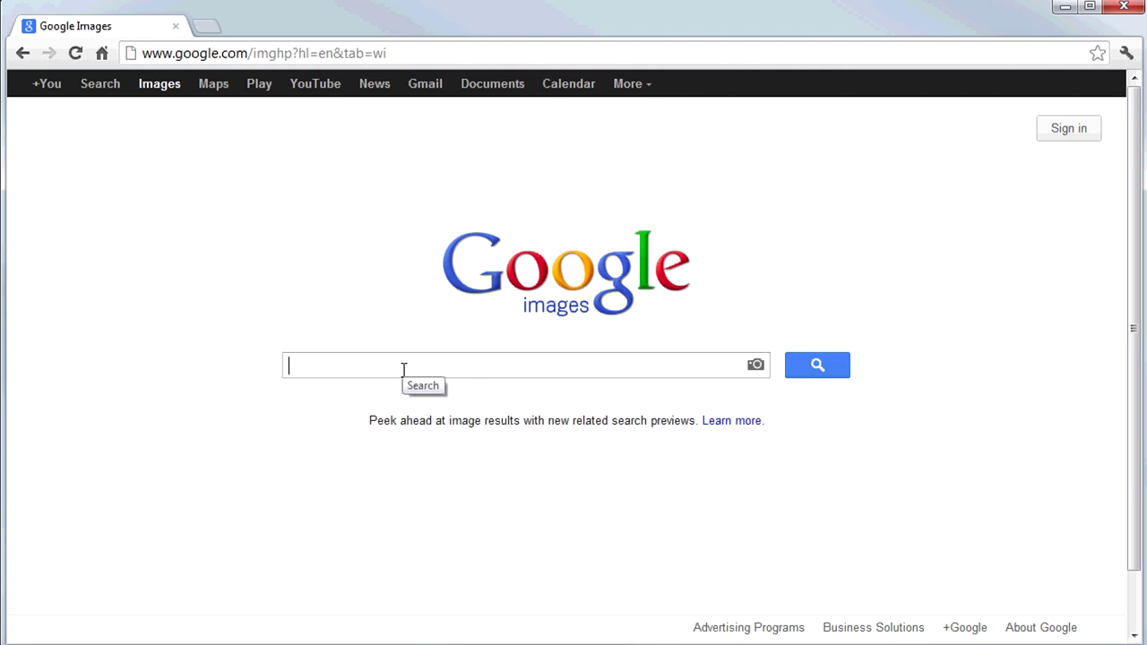
type("pressure gauge")
key("Return")
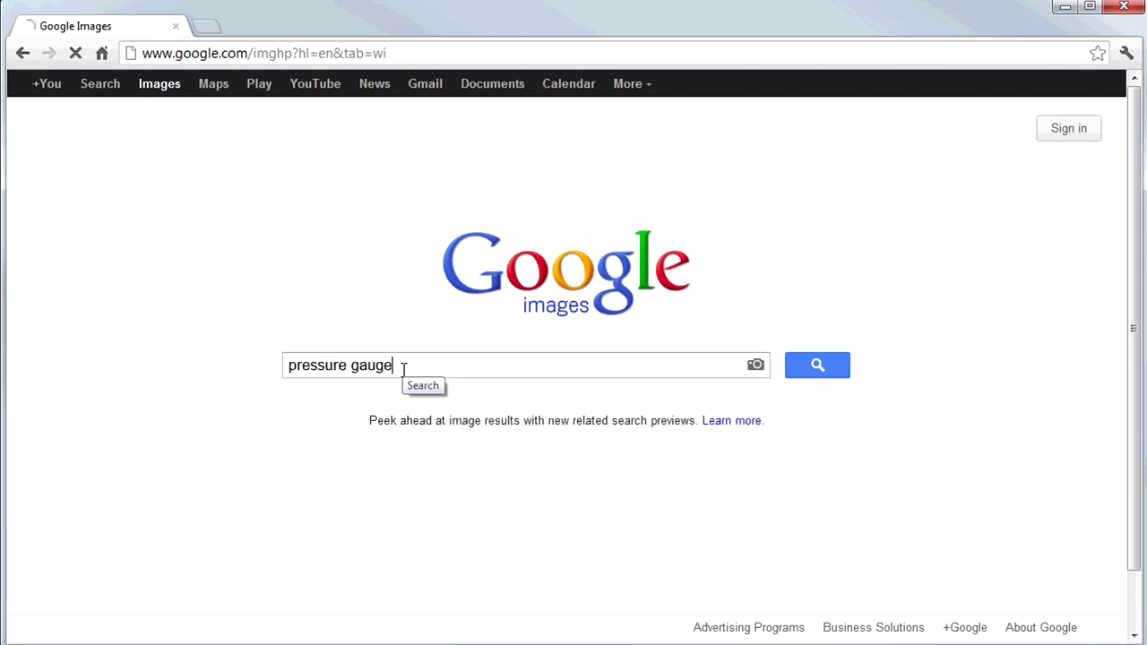
left_click_drag(1136, 96, 1133, 101)
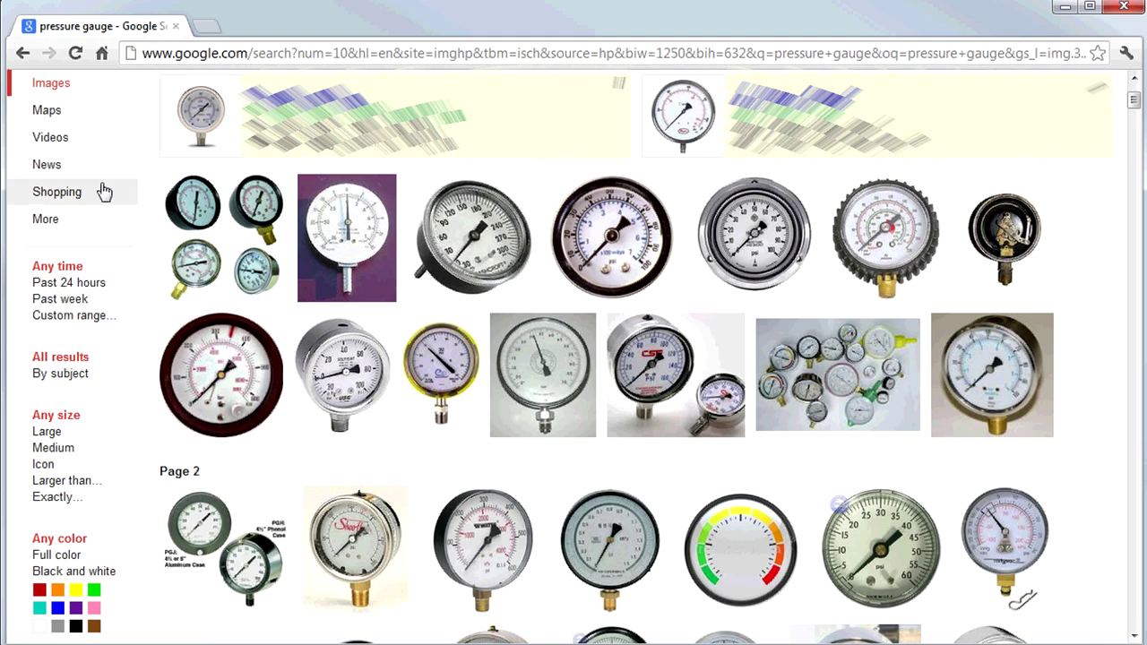
left_click(47, 432)
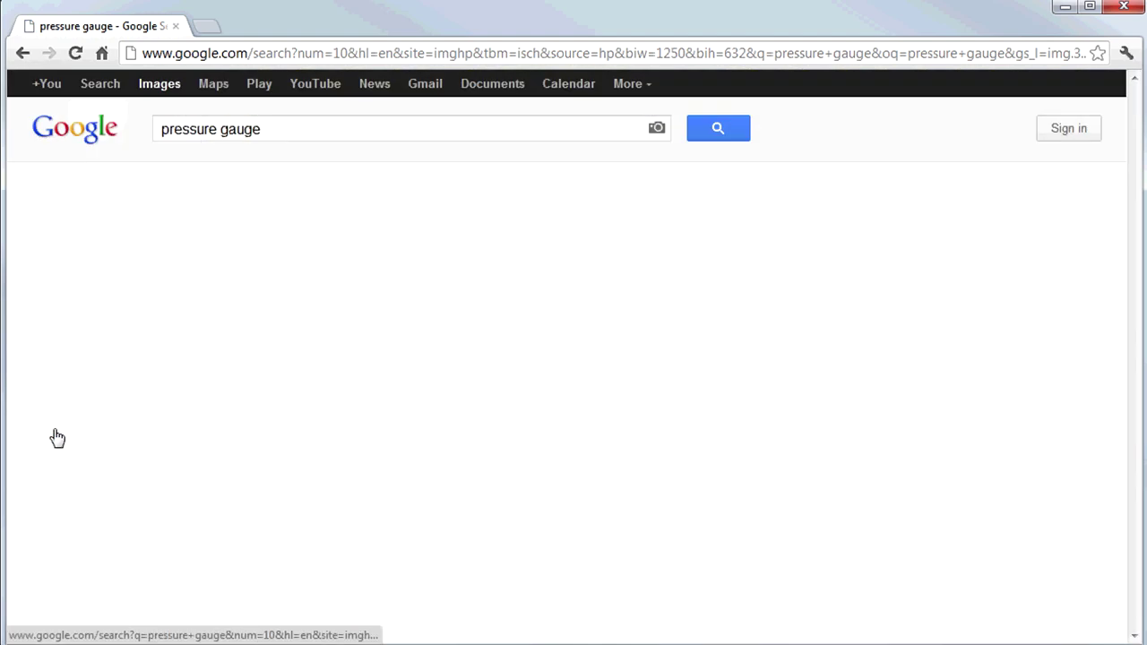
left_click_drag(1134, 98, 1134, 104)
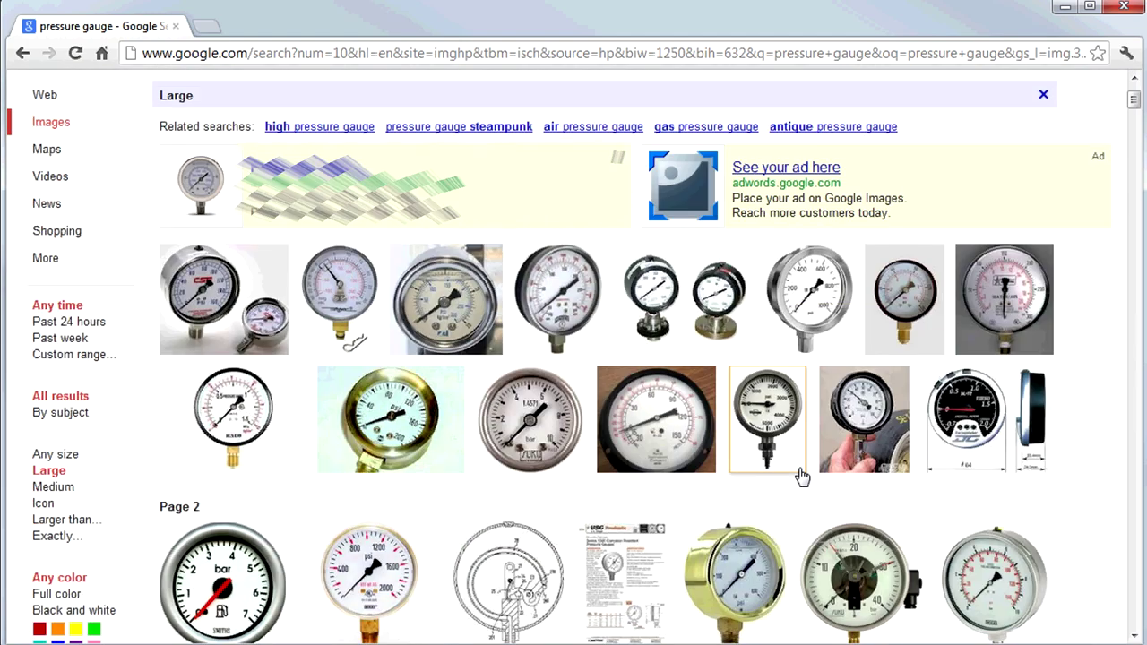
Open the 1000 × 1000 Air-Water Pressure Gauge image by FantasyStock at full size and copy the image.
mouse_move(211, 334)
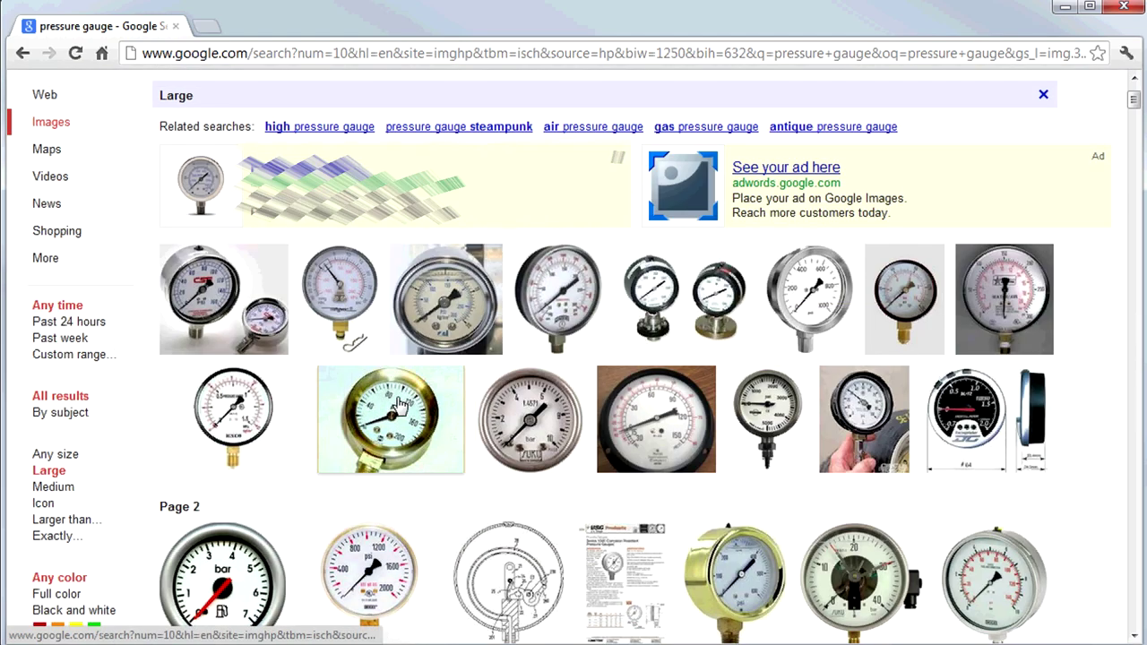
mouse_move(384, 423)
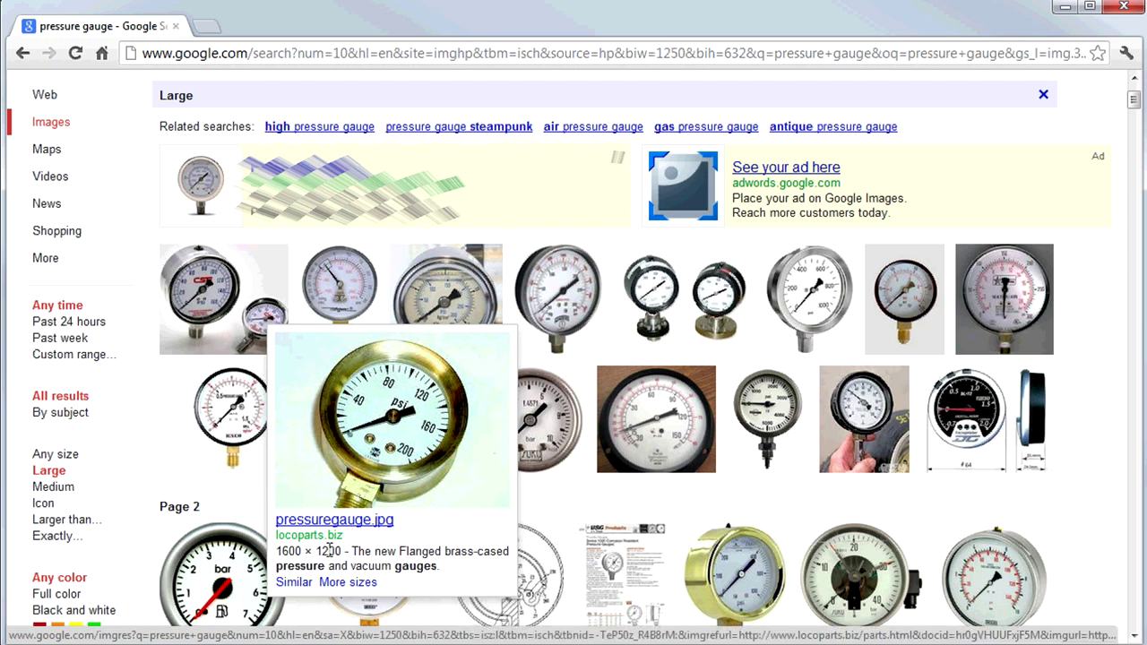
mouse_move(250, 430)
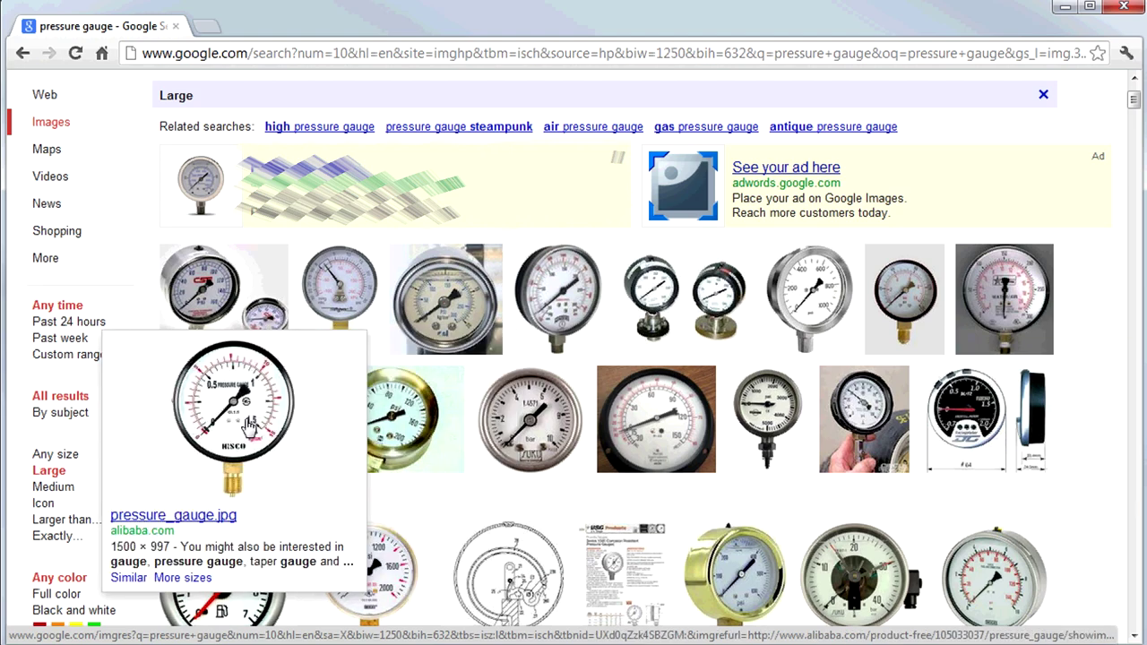
scroll(389, 575, "down", 1)
mouse_move(389, 574)
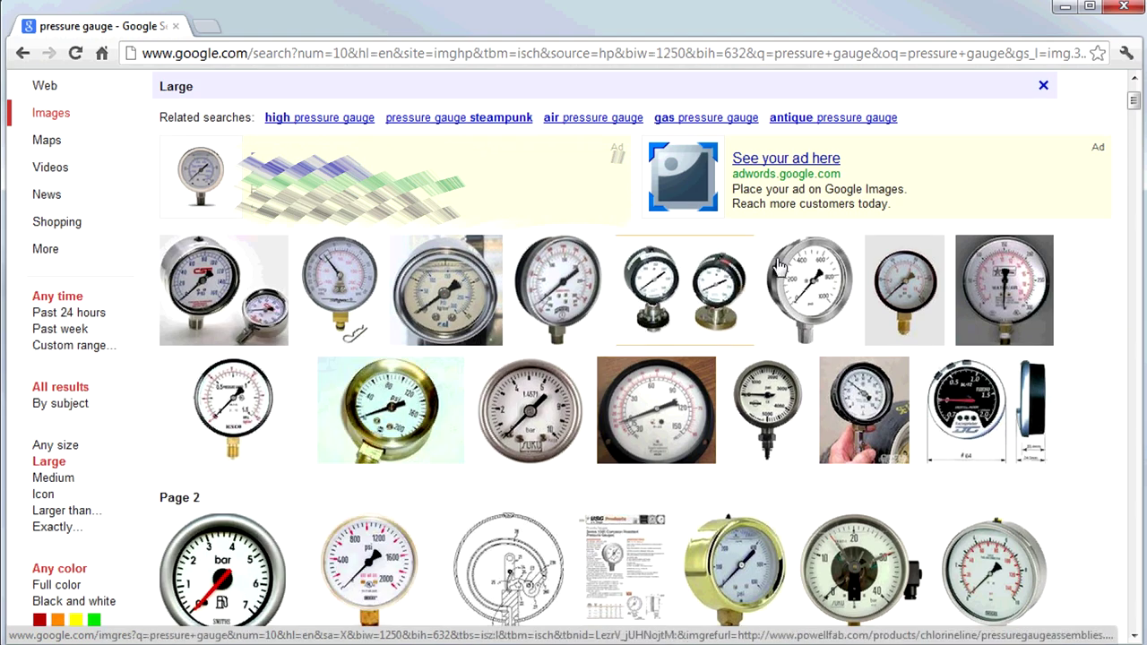
mouse_move(1026, 290)
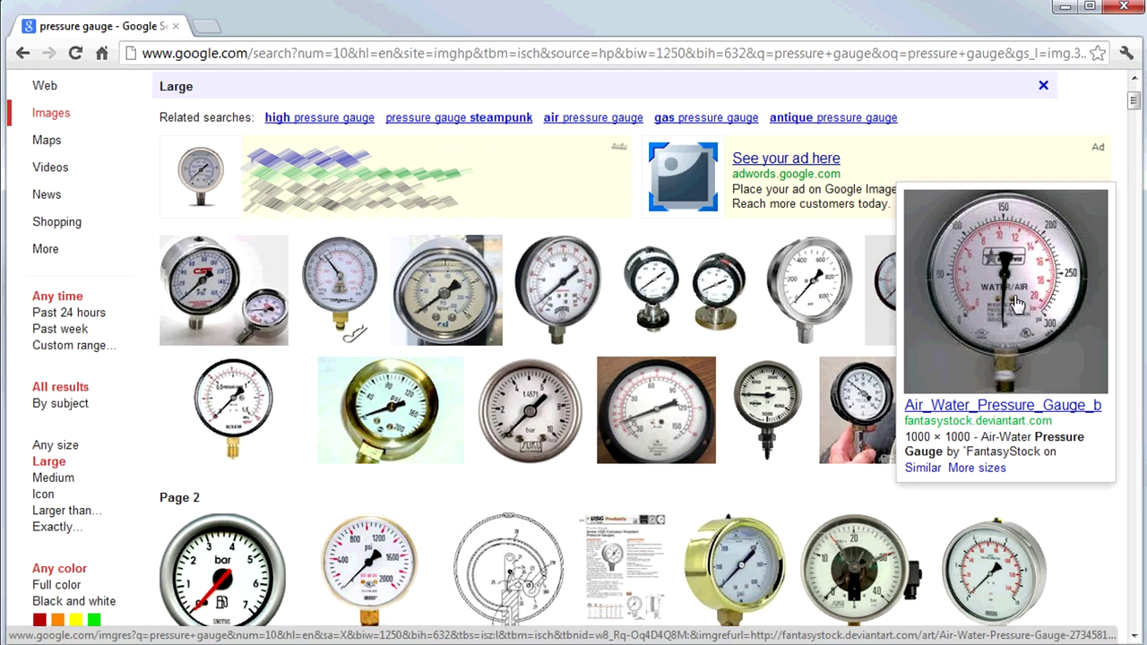
left_click(1017, 305)
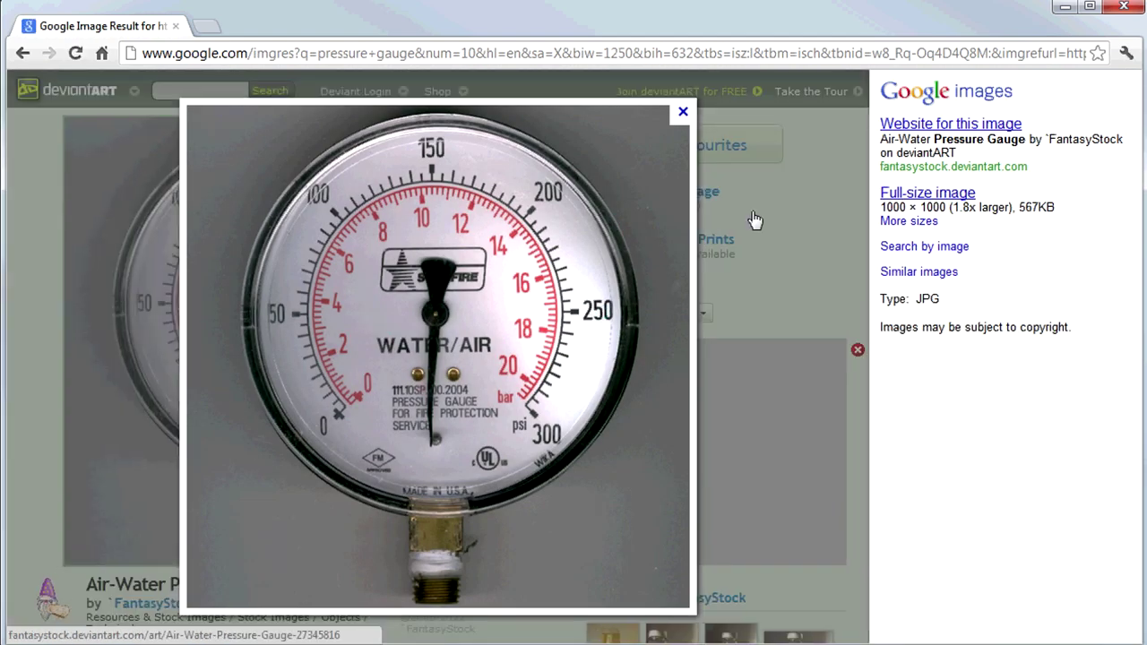
left_click(929, 193)
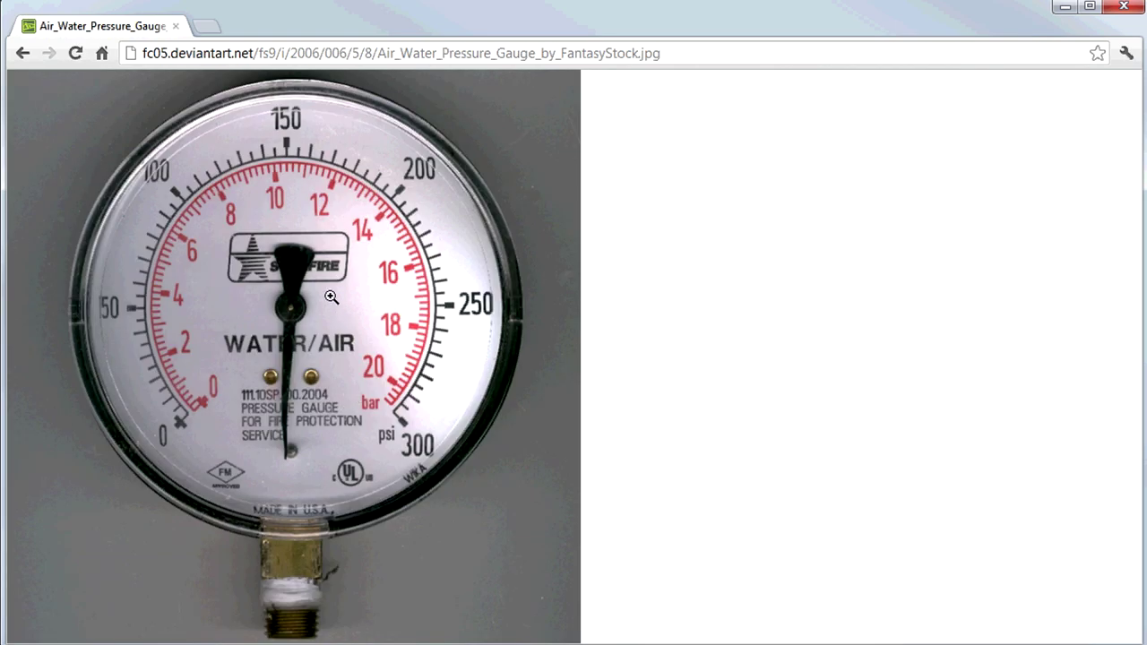
right_click(332, 297)
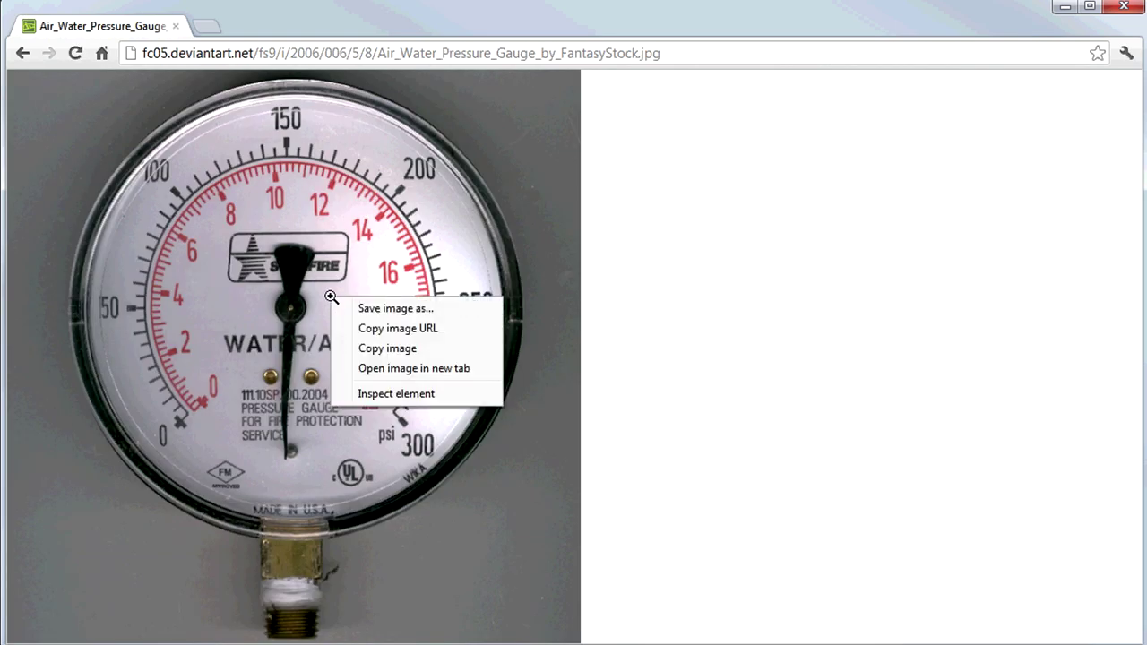
left_click(388, 348)
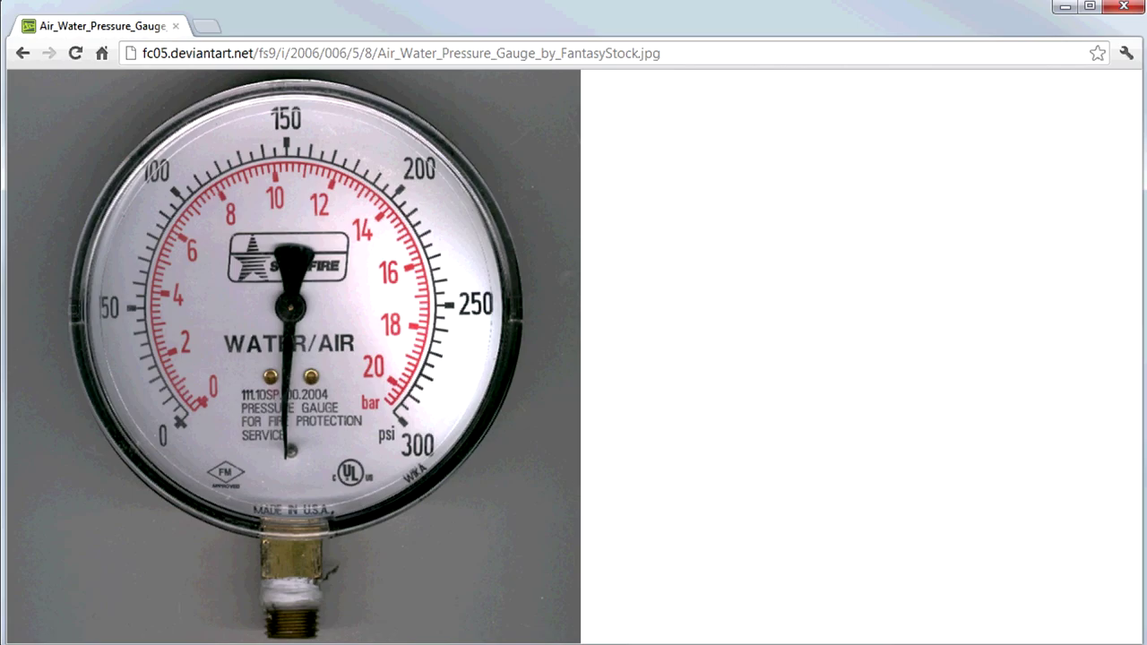
Switch back to GIMP, paste the copied gauge image as a new layer, and name the layer Original Pressure Gauge.
key("alt+Tab")
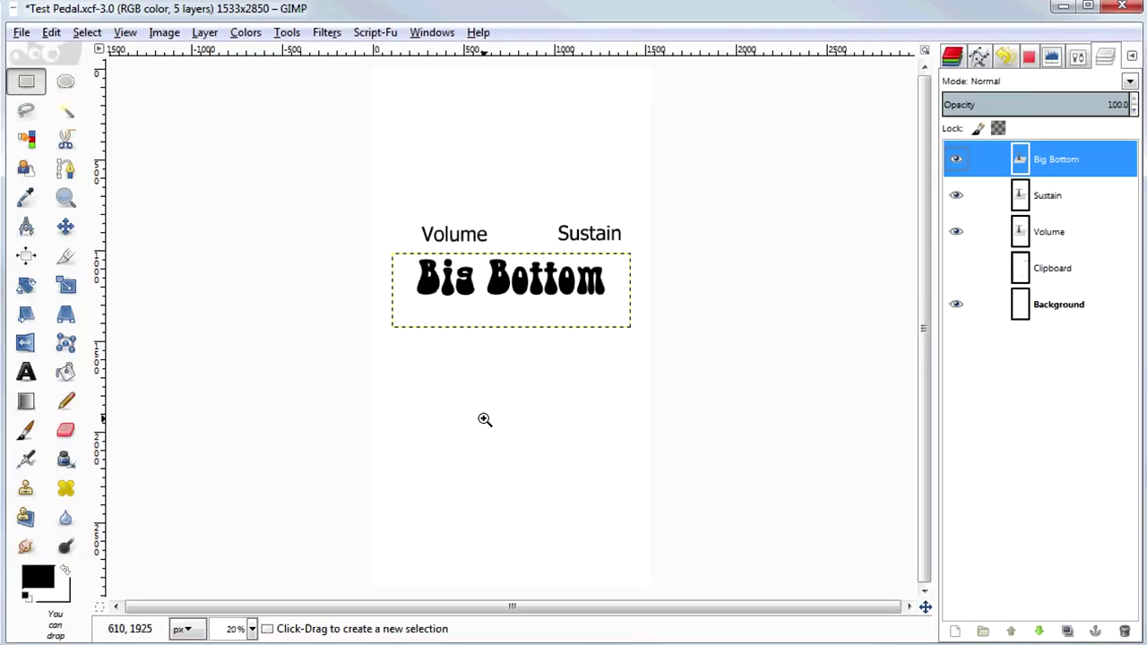
left_click(51, 32)
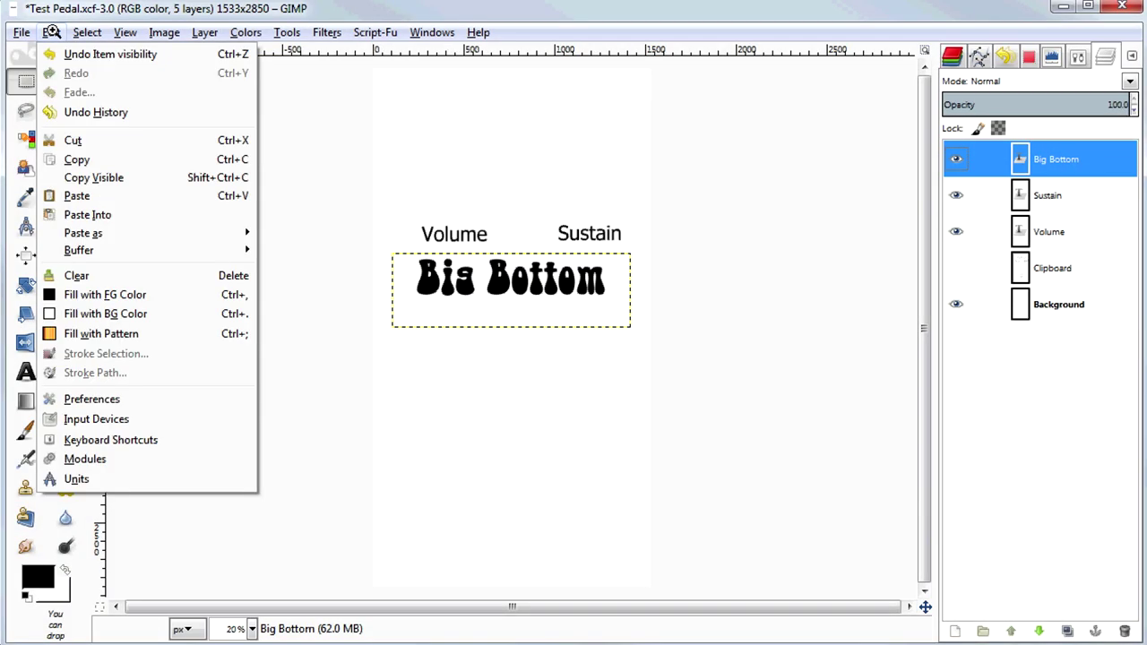
mouse_move(92, 233)
left_click(310, 251)
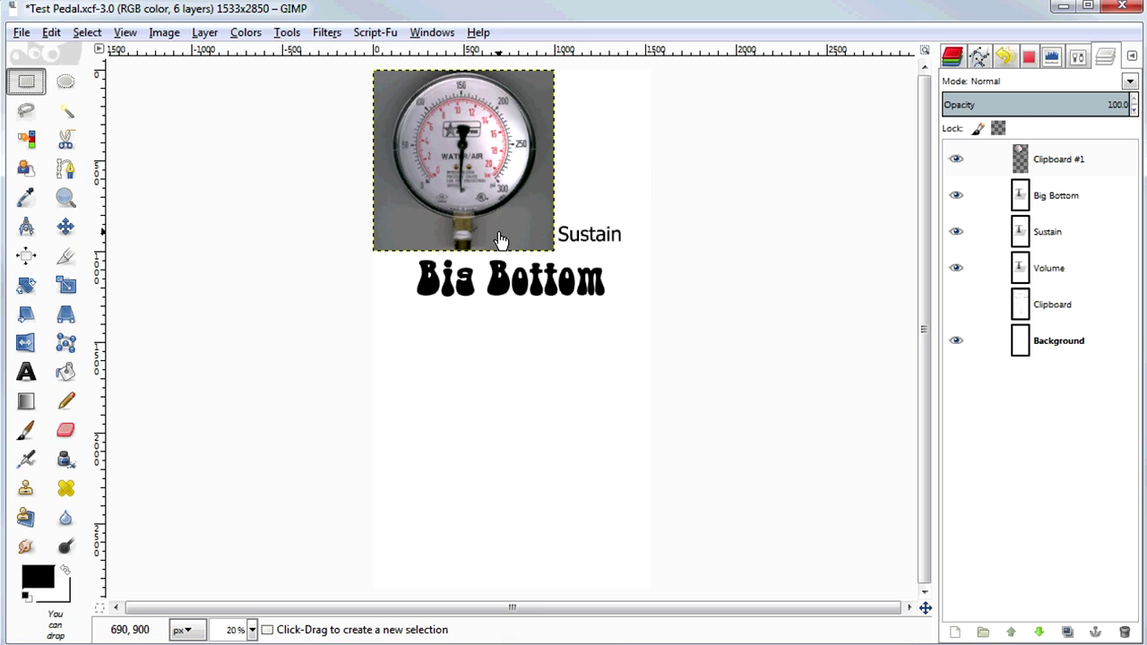
double_click(1039, 159)
type("Original Pressure")
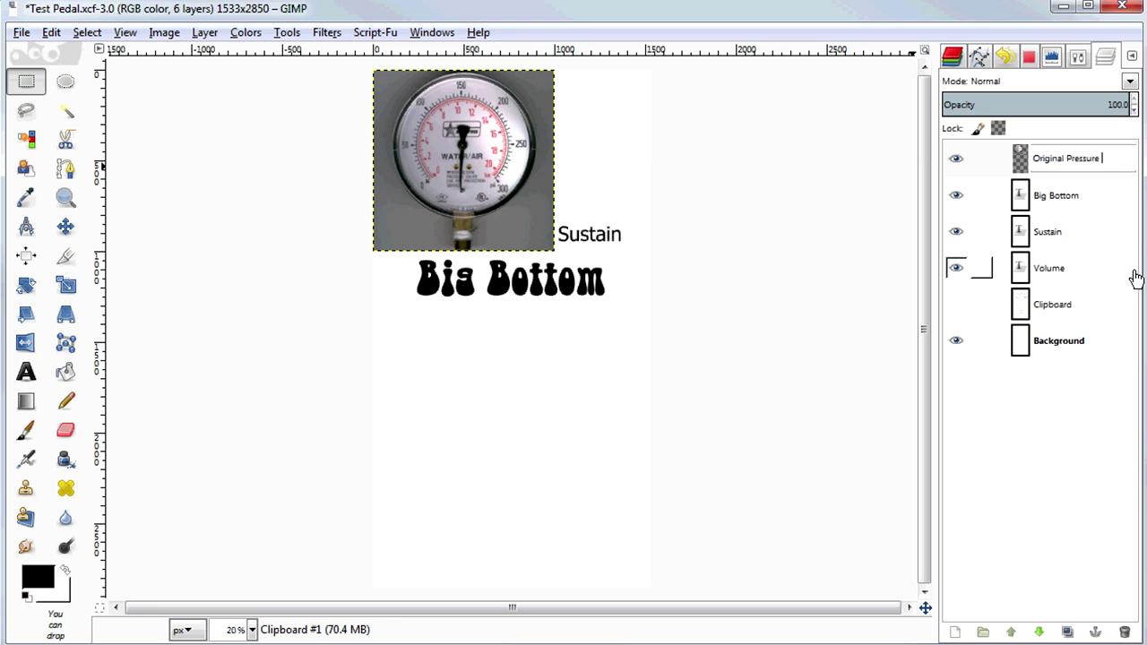
type(" Gauge")
key("Return")
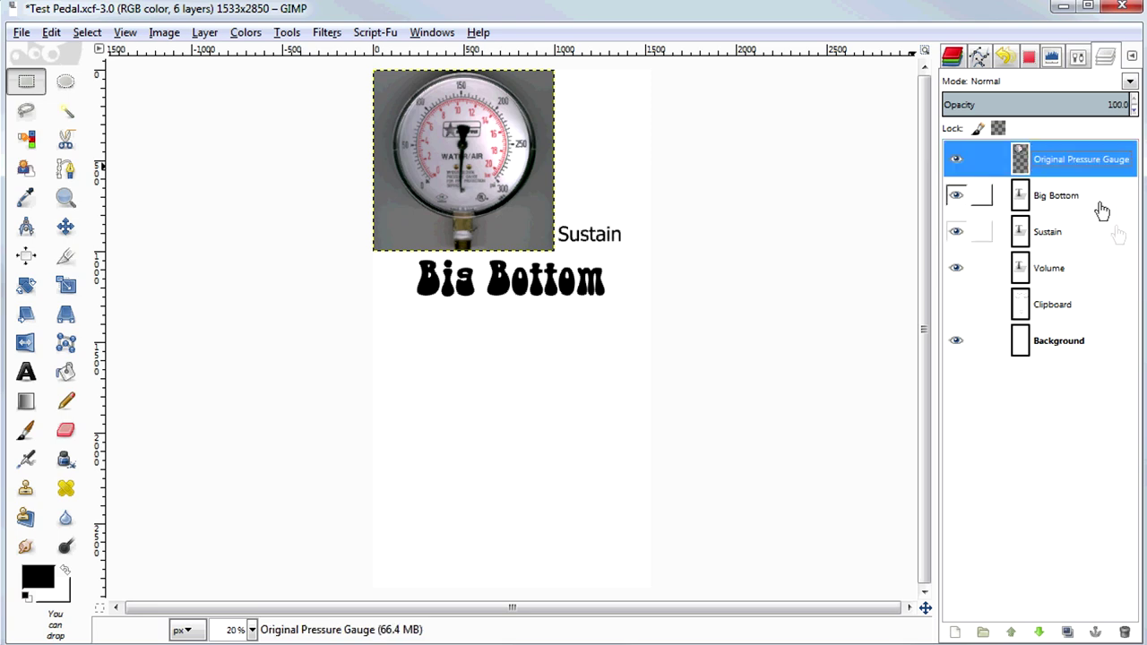
Duplicate the Original Pressure Gauge layer and hide the original.
right_click(974, 166)
left_click(982, 256)
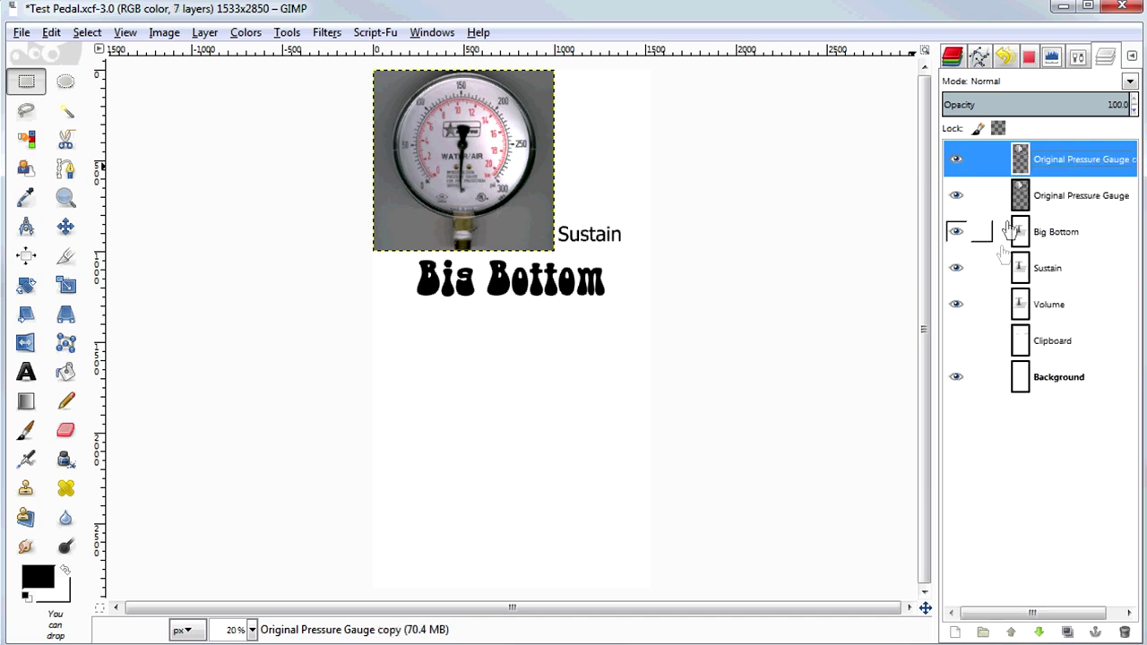
left_click(957, 196)
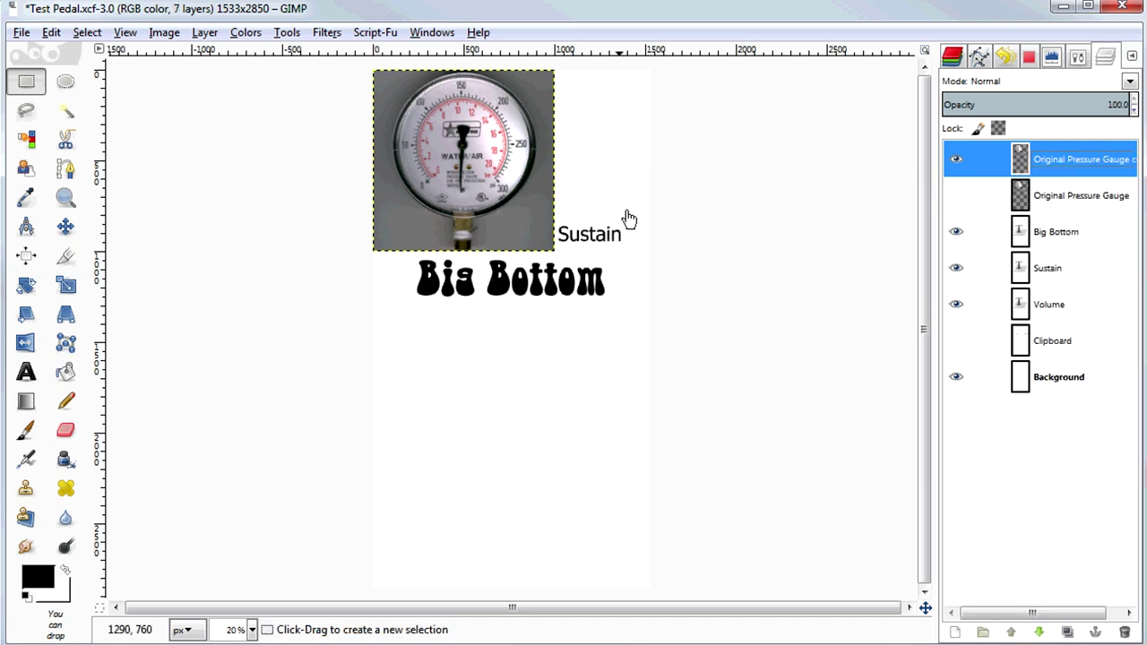
Rename the duplicated gauge layer as Pressure Gauge.
double_click(1051, 160)
type("Pre")
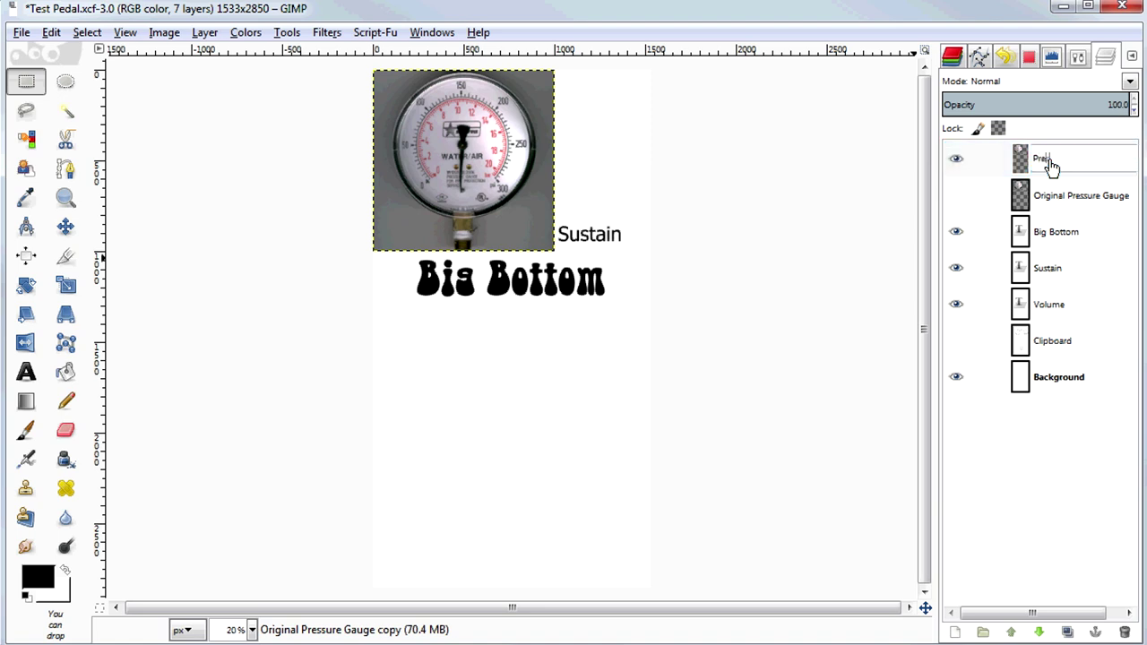
type("ssure Gauge")
key("Return")
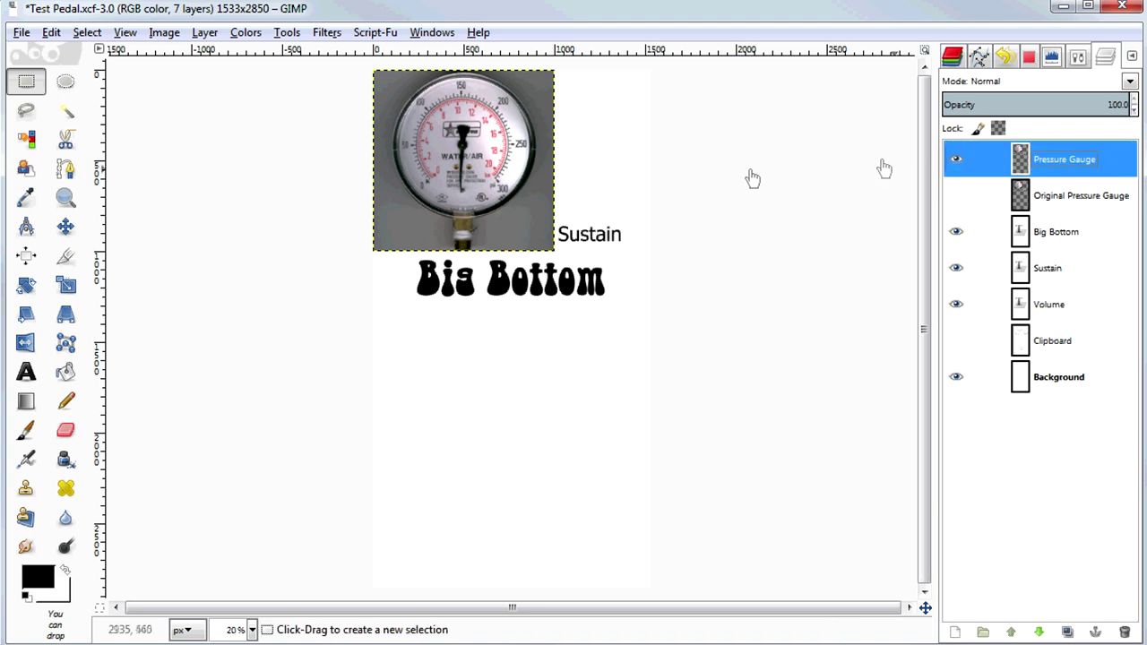
Scale the Pressure Gauge layer to 2280 × 2280 px and position it below the title with the needle pivot centred across the canvas.
key("m")
left_click_drag(440, 191, 511, 512)
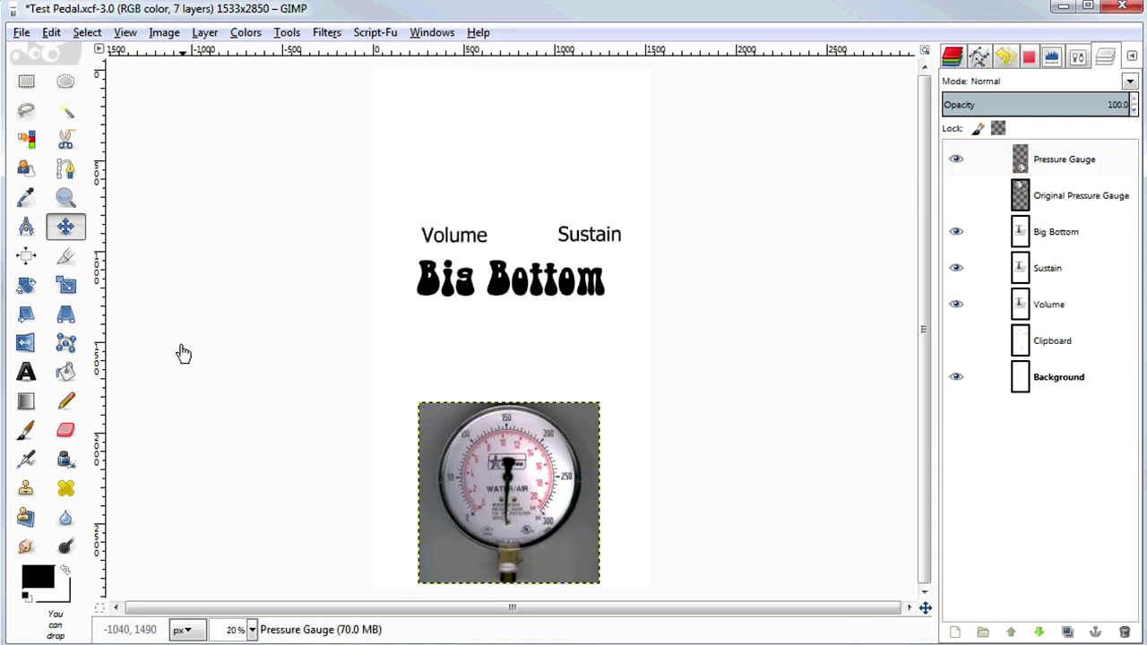
left_click(65, 285)
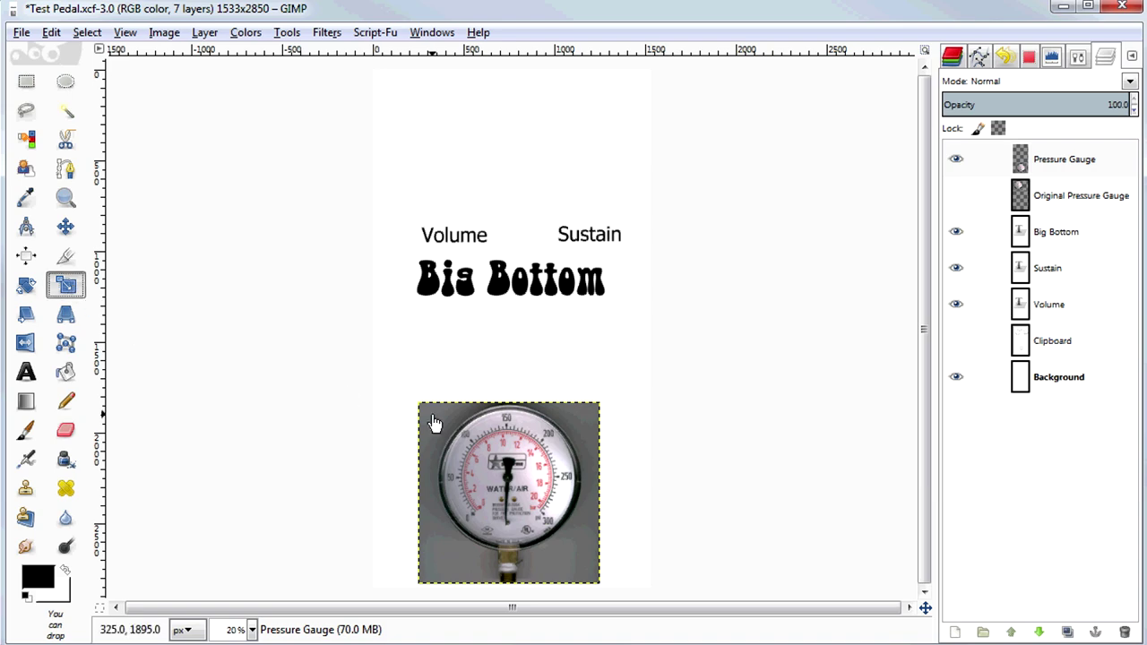
left_click(431, 418)
left_click_drag(431, 417, 318, 305)
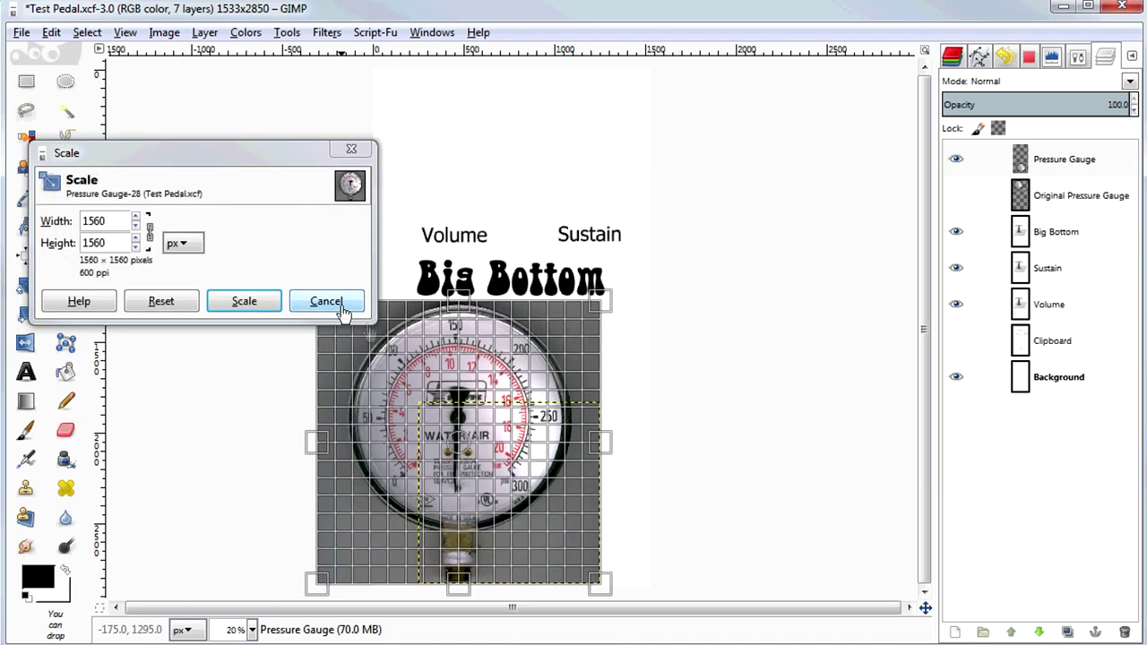
left_click_drag(605, 595, 726, 597)
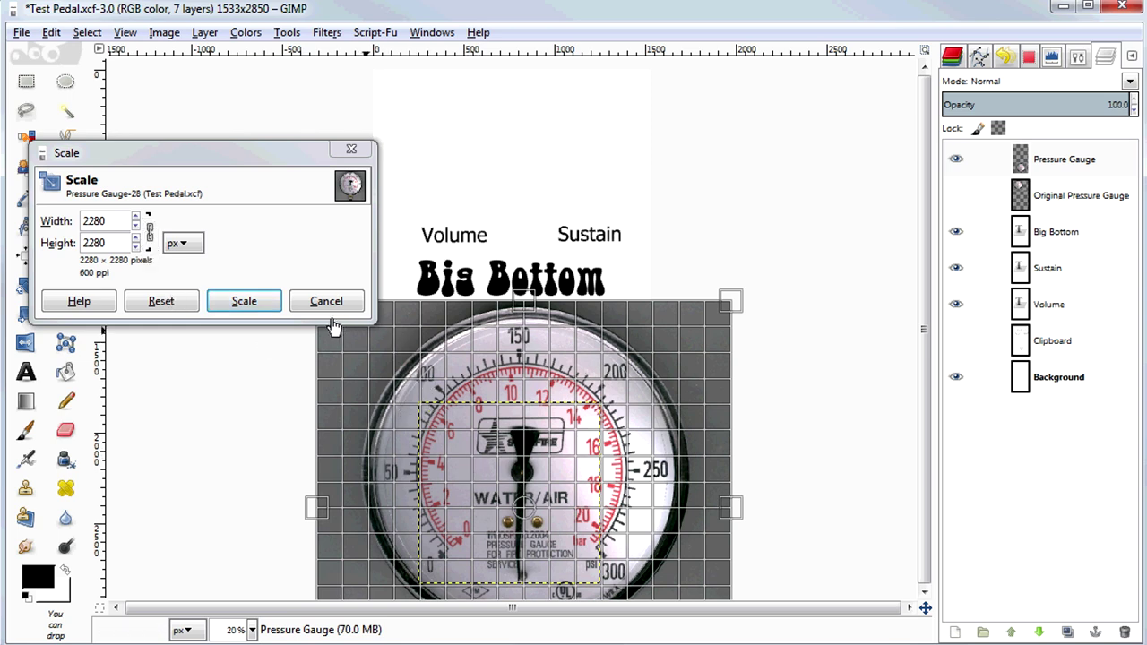
left_click(238, 305)
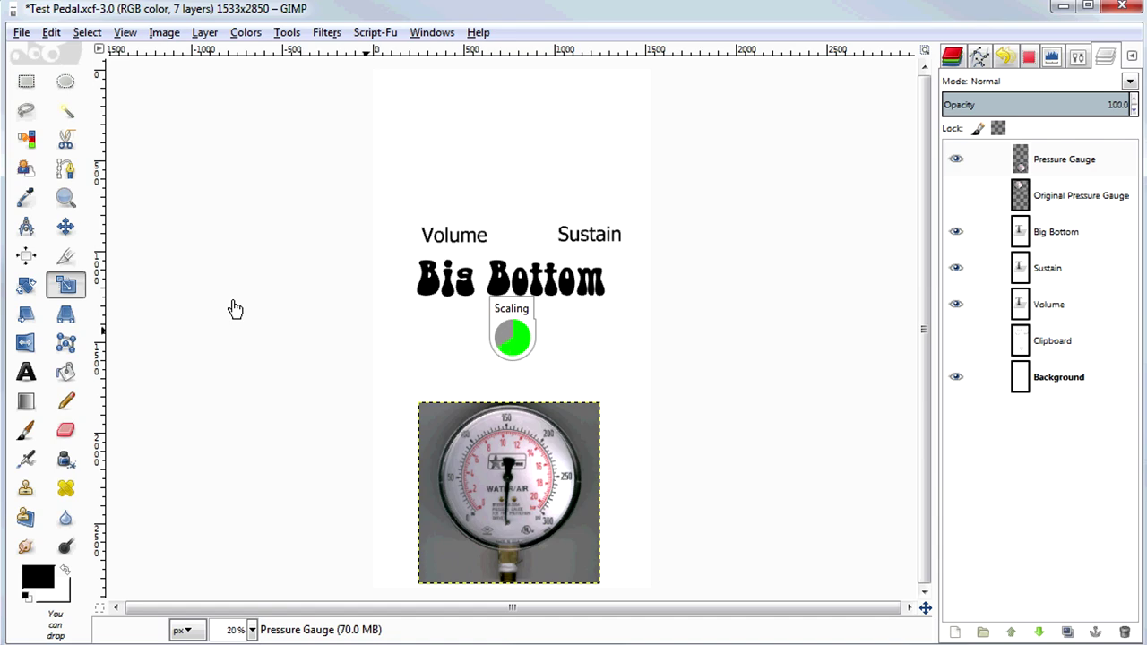
key("m")
left_click_drag(502, 432, 502, 487)
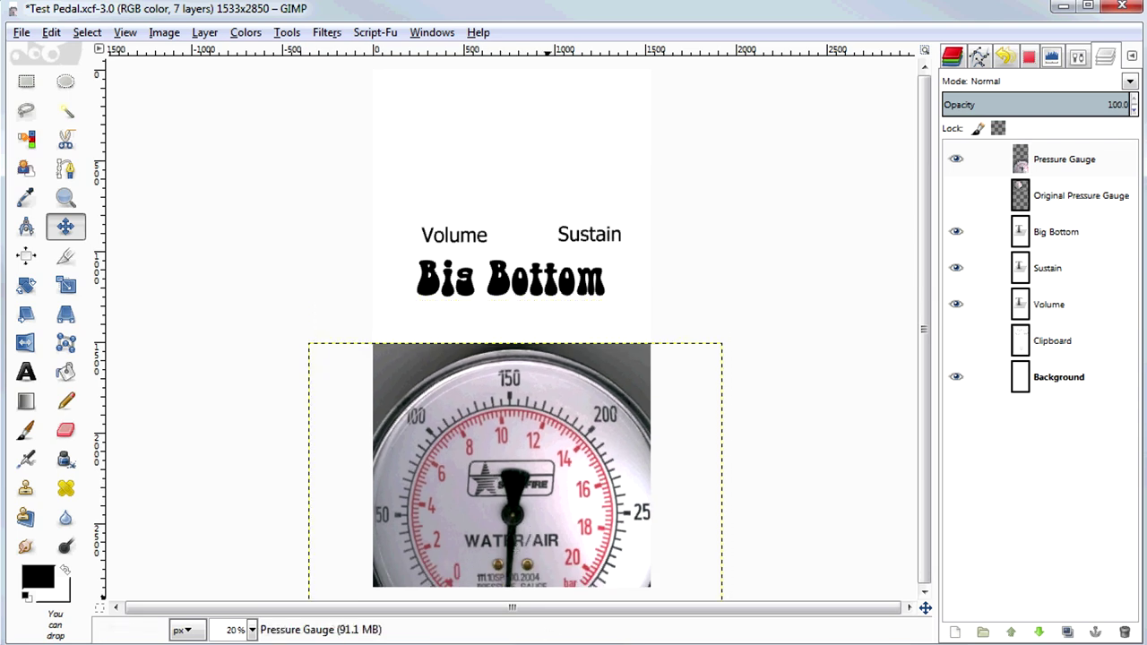
Examine the enlarged gauge image up close and its fit within the whole layout.
key("plus")
key("plus")
key("plus")
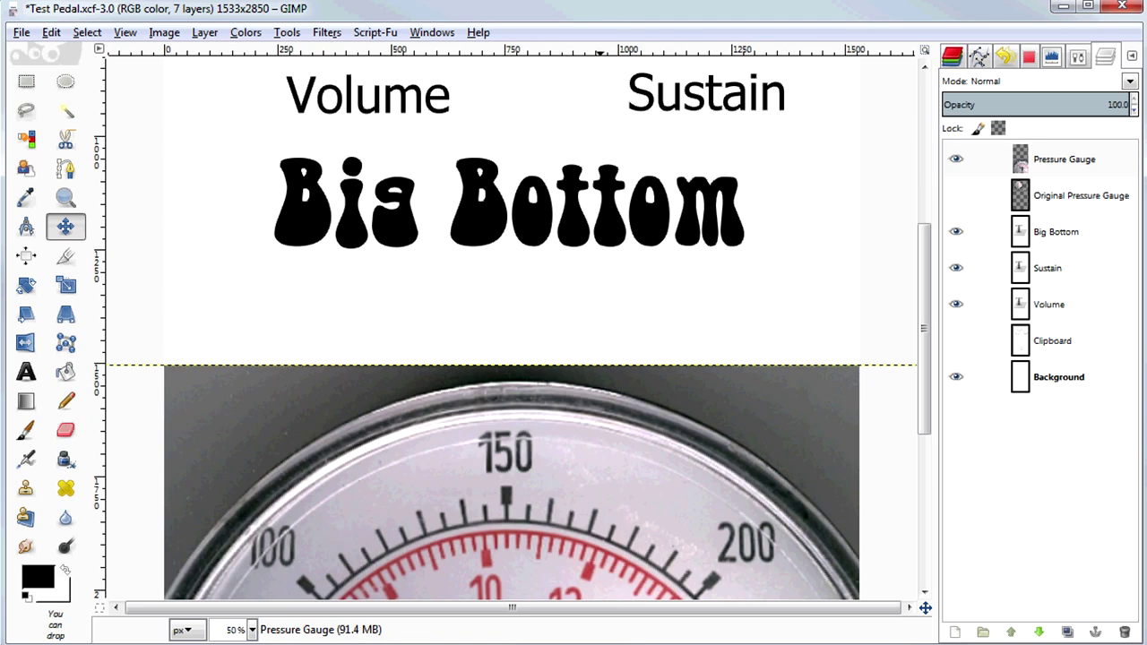
key("minus")
key("minus")
key("minus")
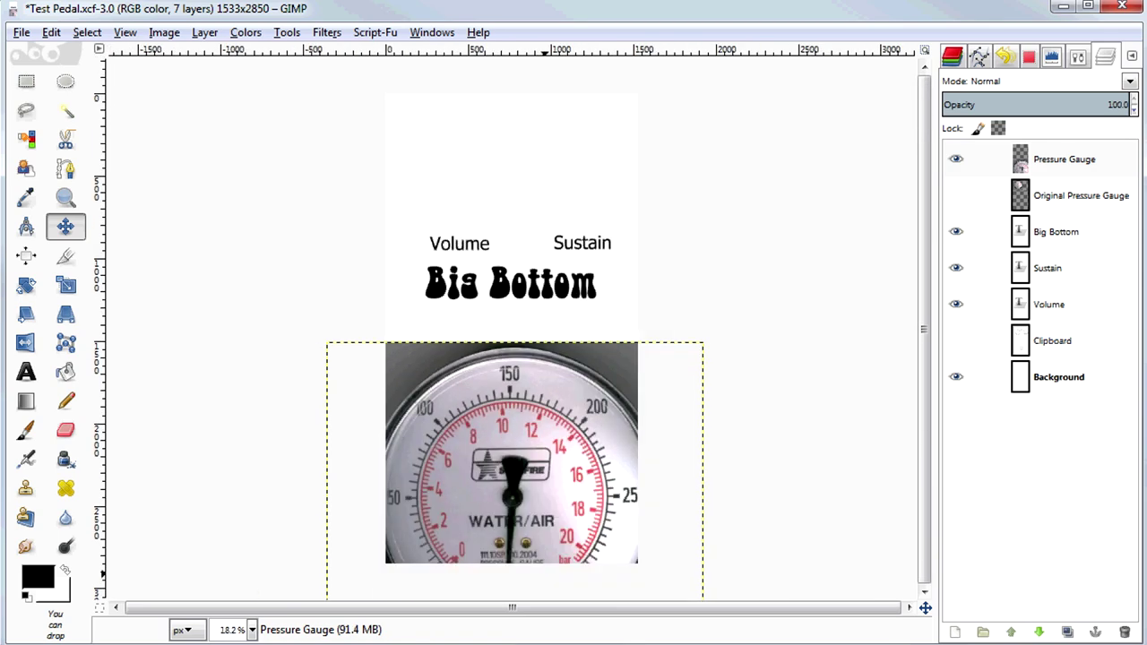
key("plus")
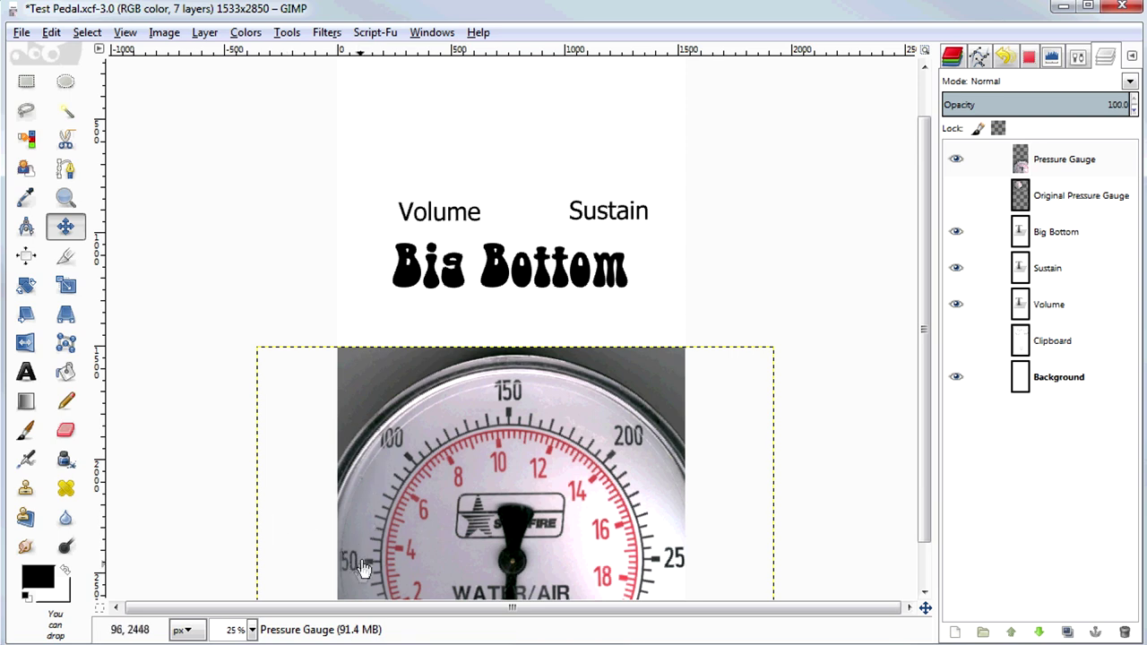
key("minus")
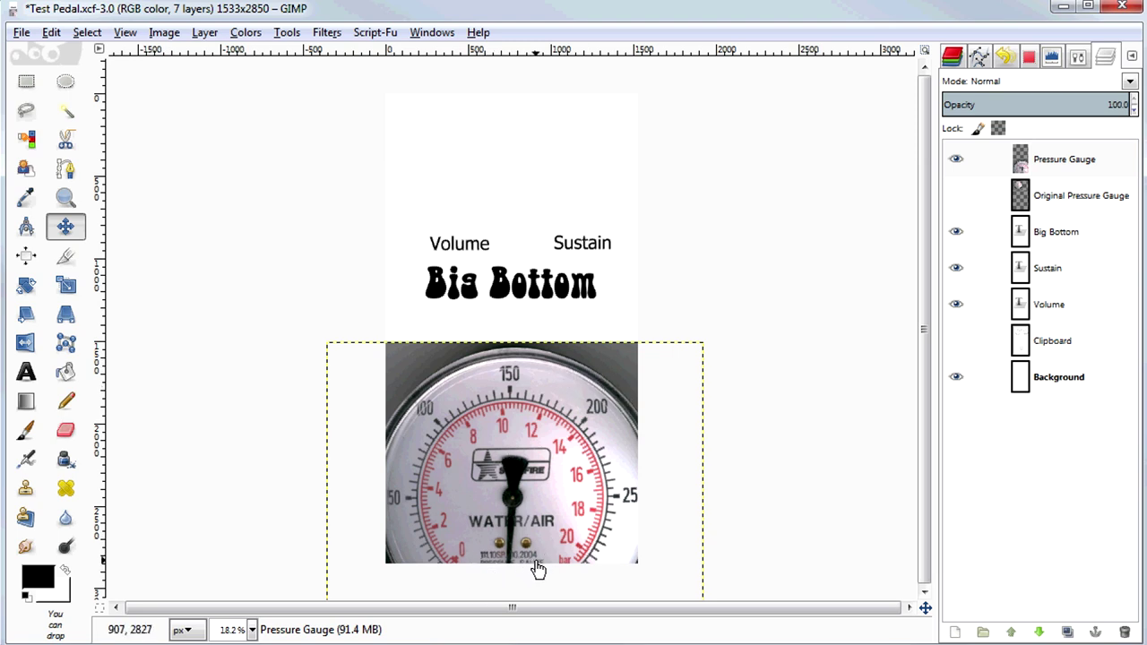
Select the gauge face with an Ellipse Select expanded from its centre, adjusted to about 1813 × 1868 px to follow the outer rim.
key("shift+s")
left_click(66, 82)
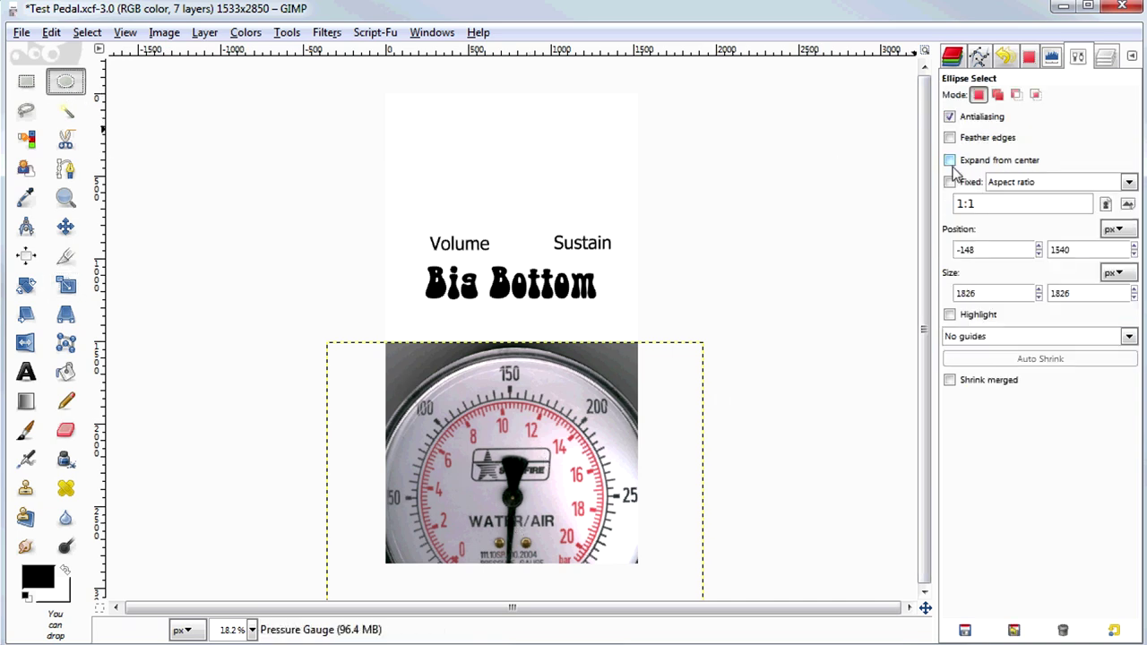
left_click(950, 161)
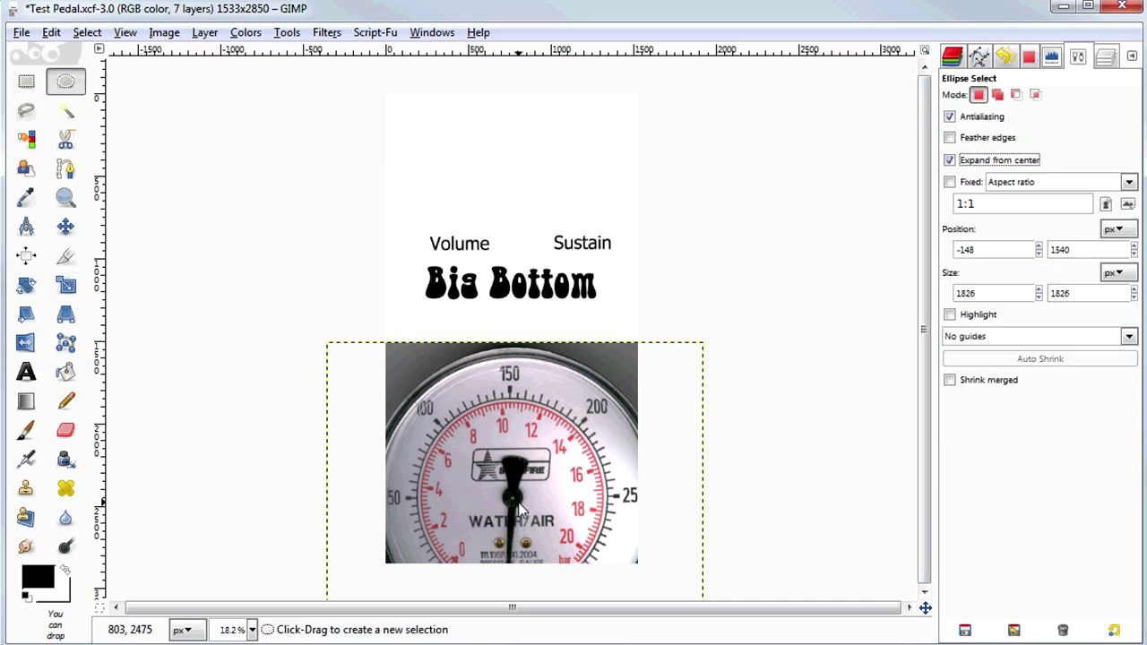
left_click_drag(512, 504, 666, 641)
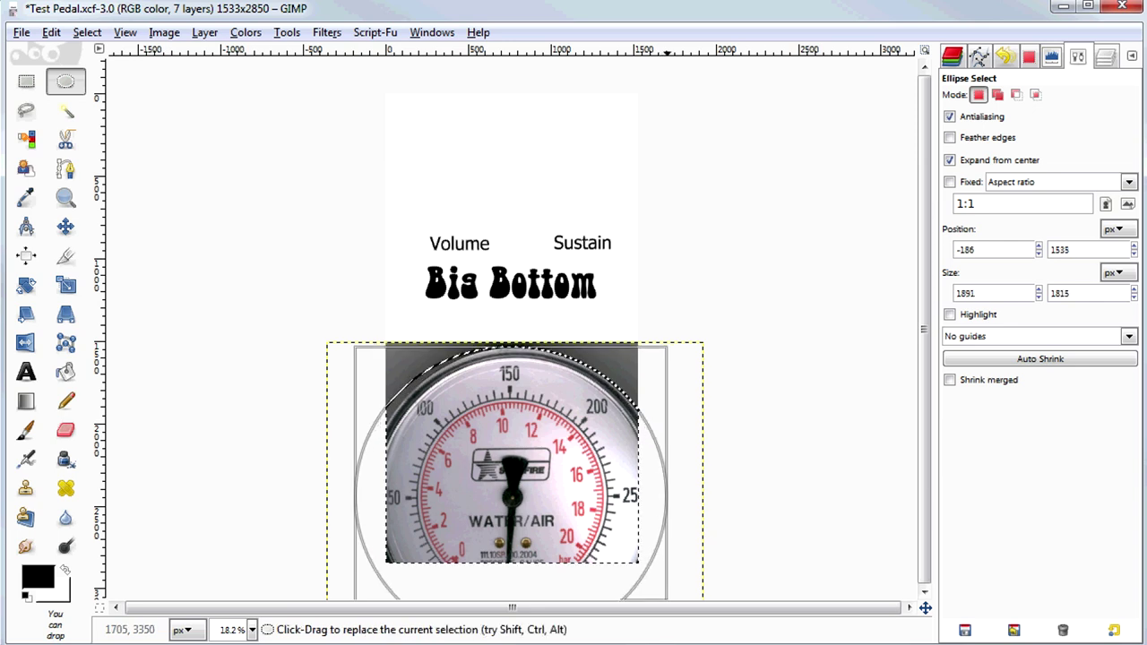
left_click_drag(358, 377, 376, 388)
left_click_drag(633, 380, 638, 375)
left_click_drag(513, 444, 518, 450)
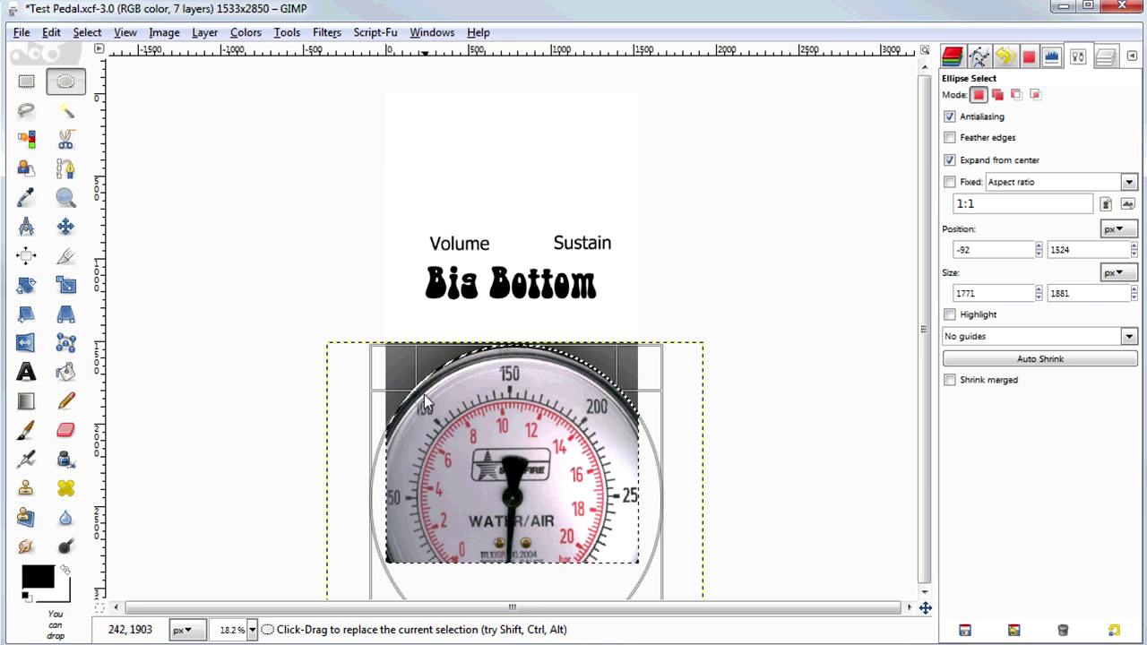
left_click_drag(399, 380, 396, 380)
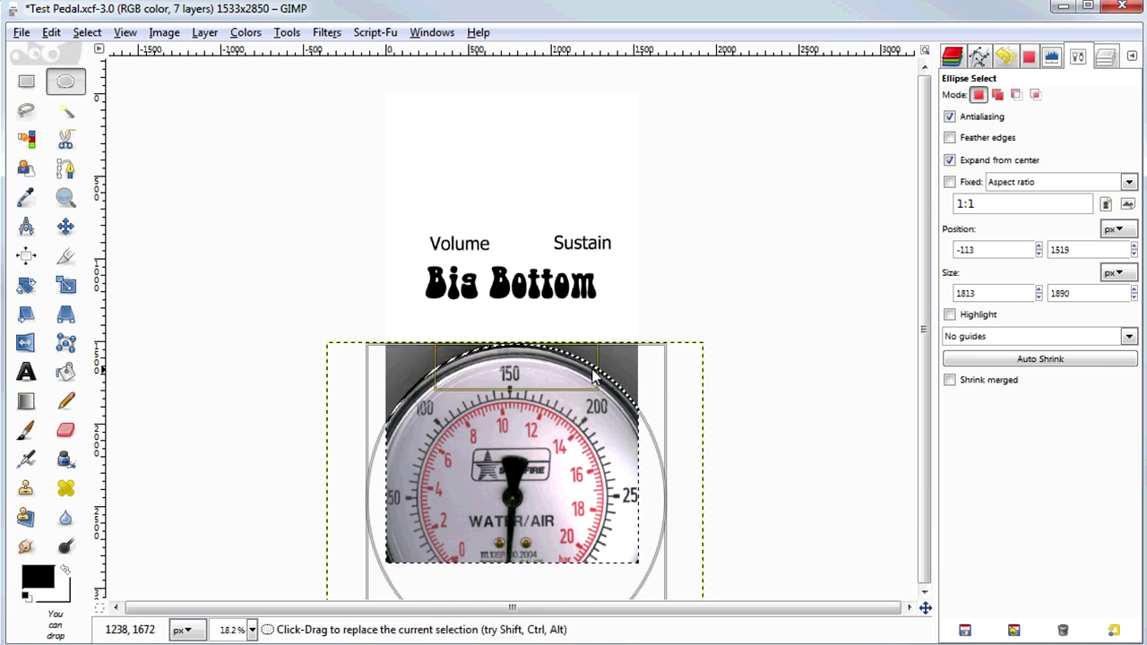
left_click_drag(560, 377, 560, 377)
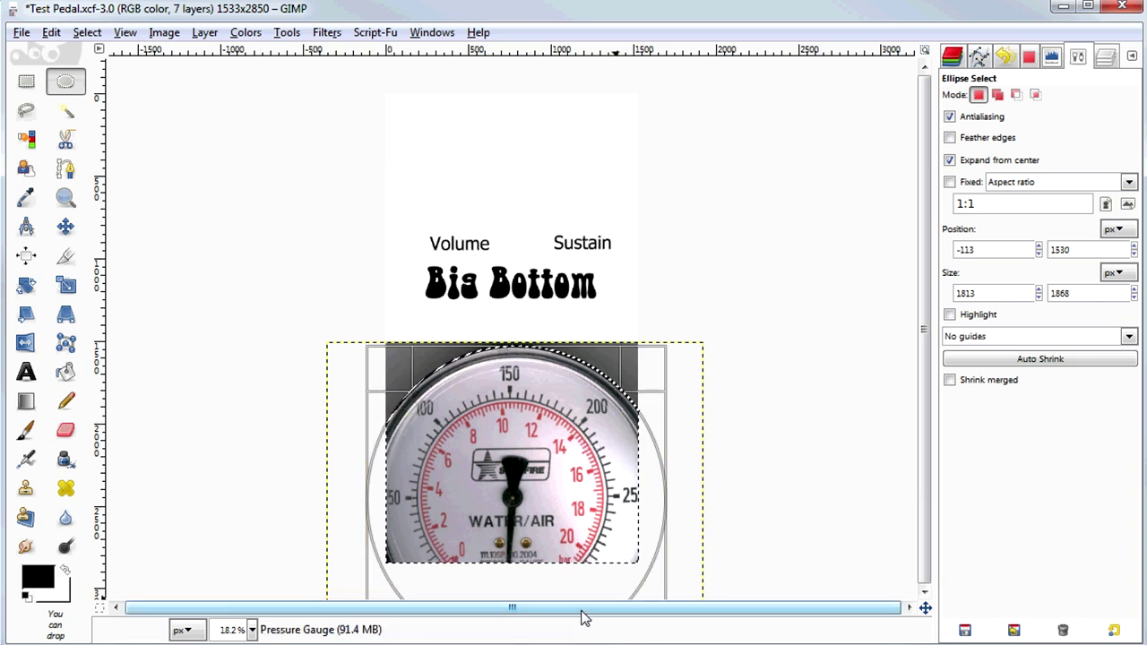
Invert the elliptical selection, clear the dark area around the gauge on the Pressure Gauge layer, and remove the selection.
key("Delete")
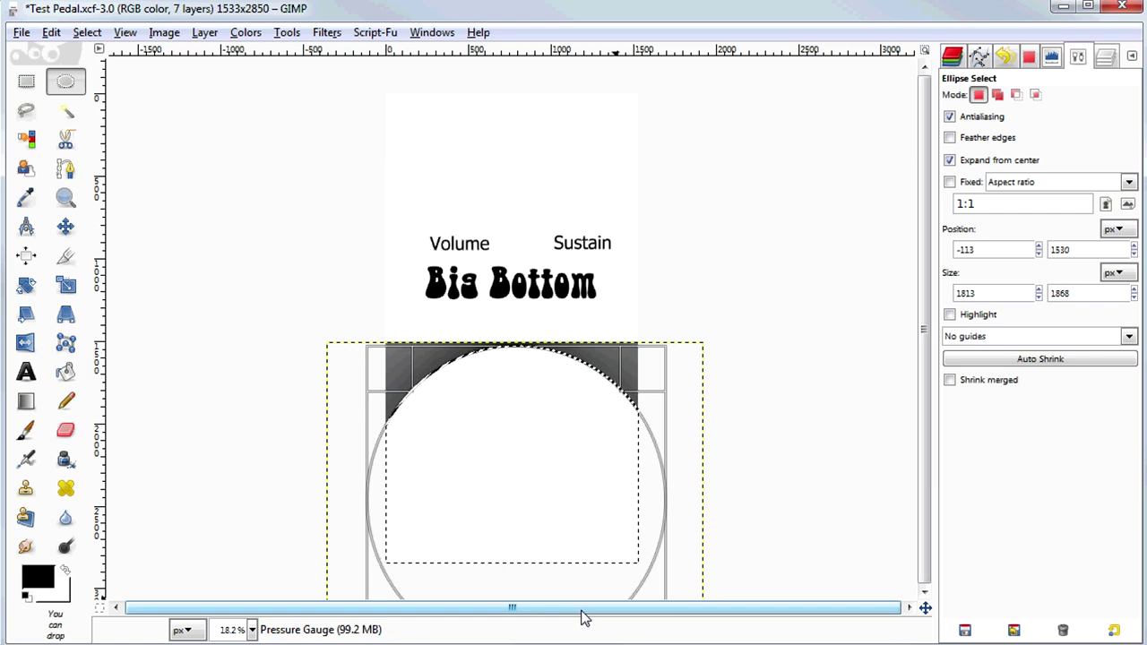
key("ctrl+z")
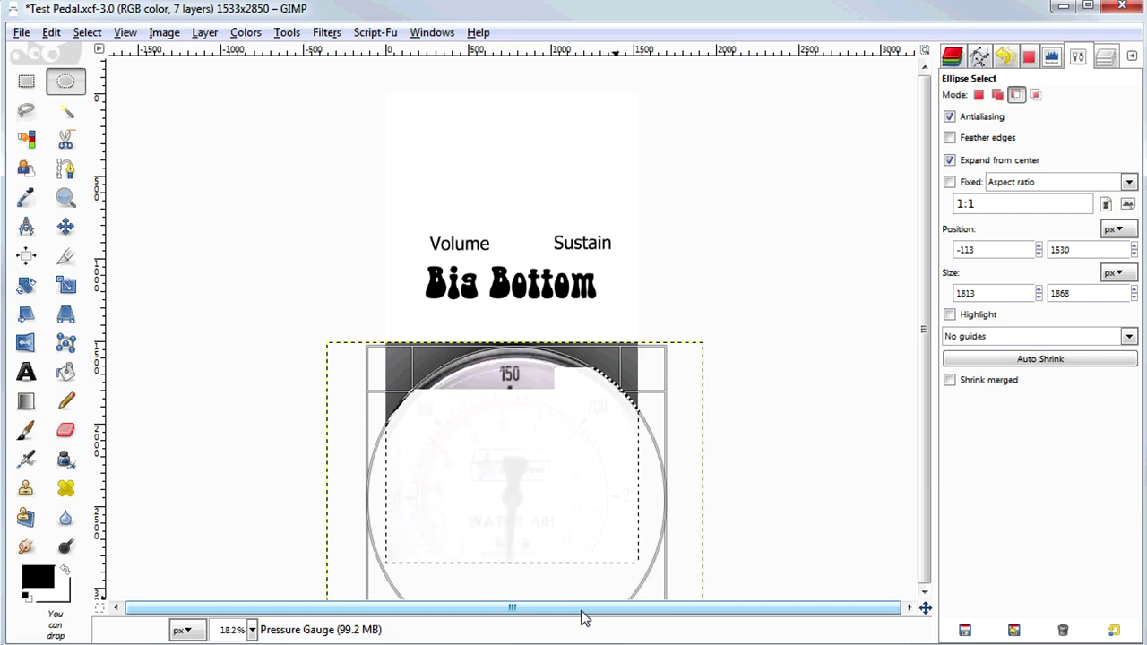
left_click(87, 32)
left_click(123, 100)
key("Delete")
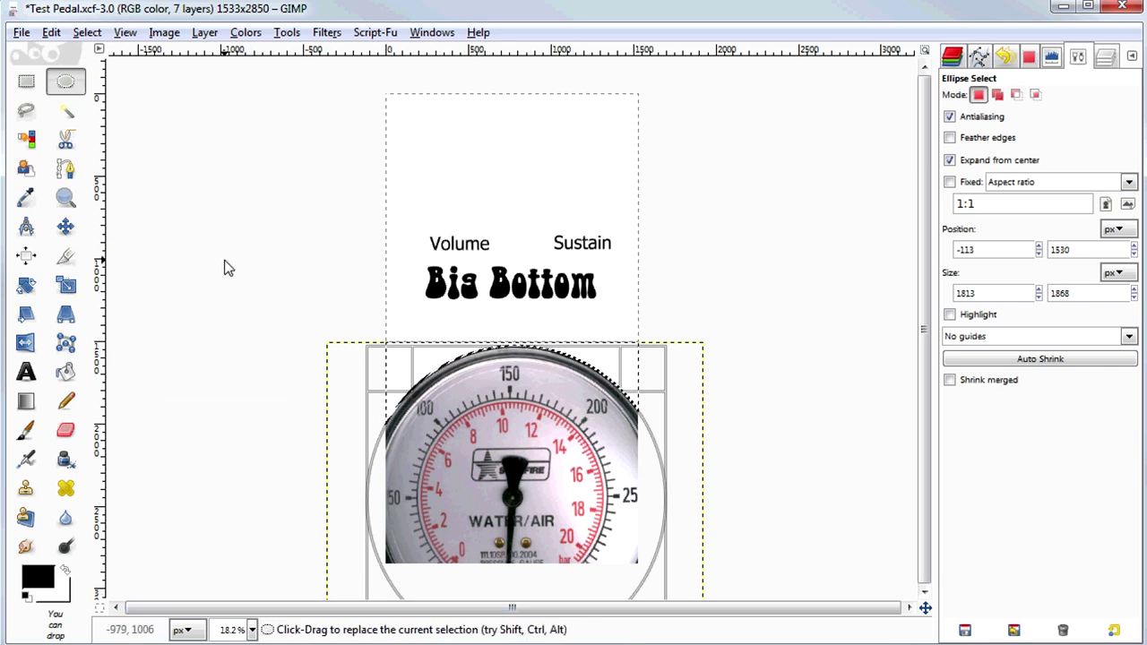
left_click(26, 81)
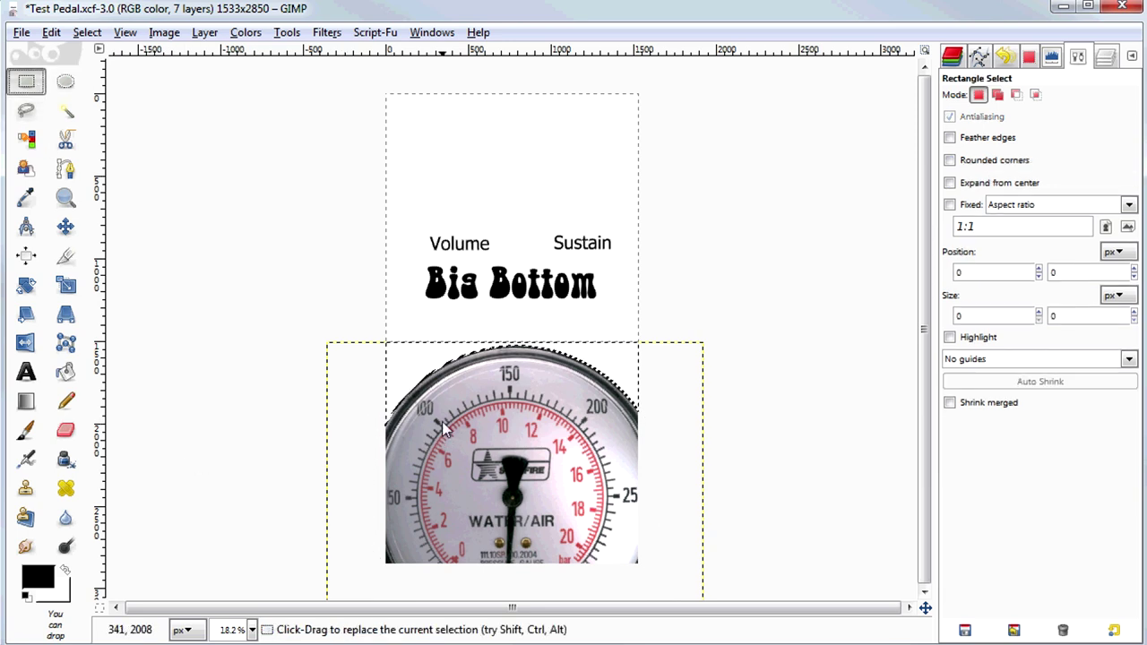
left_click(449, 374)
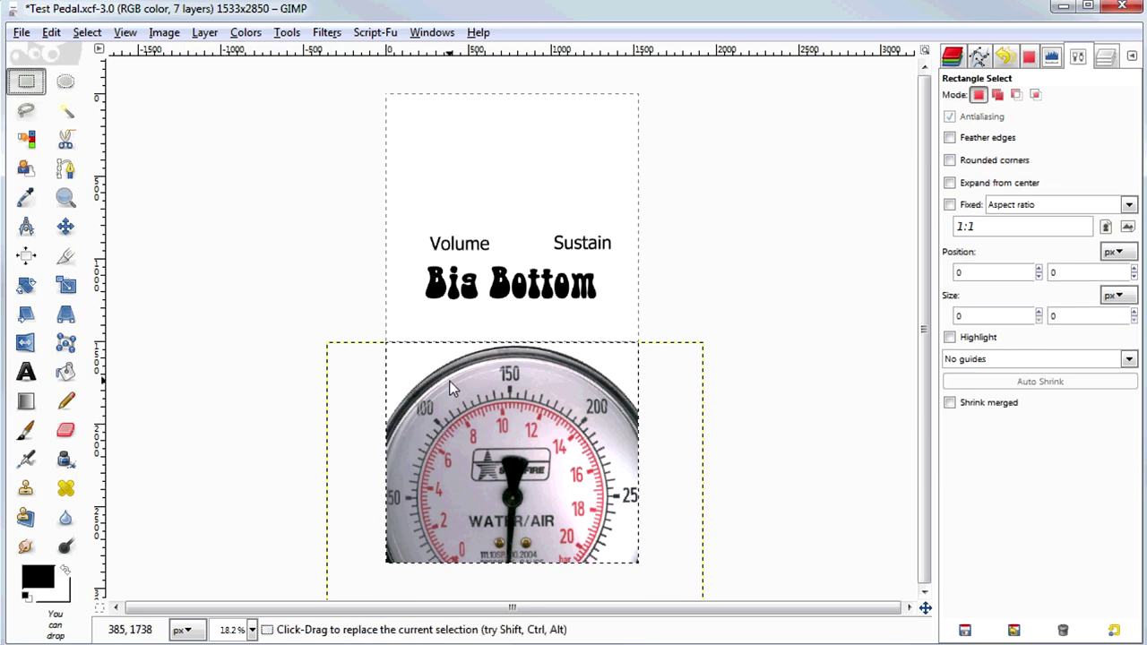
left_click(87, 32)
left_click(110, 75)
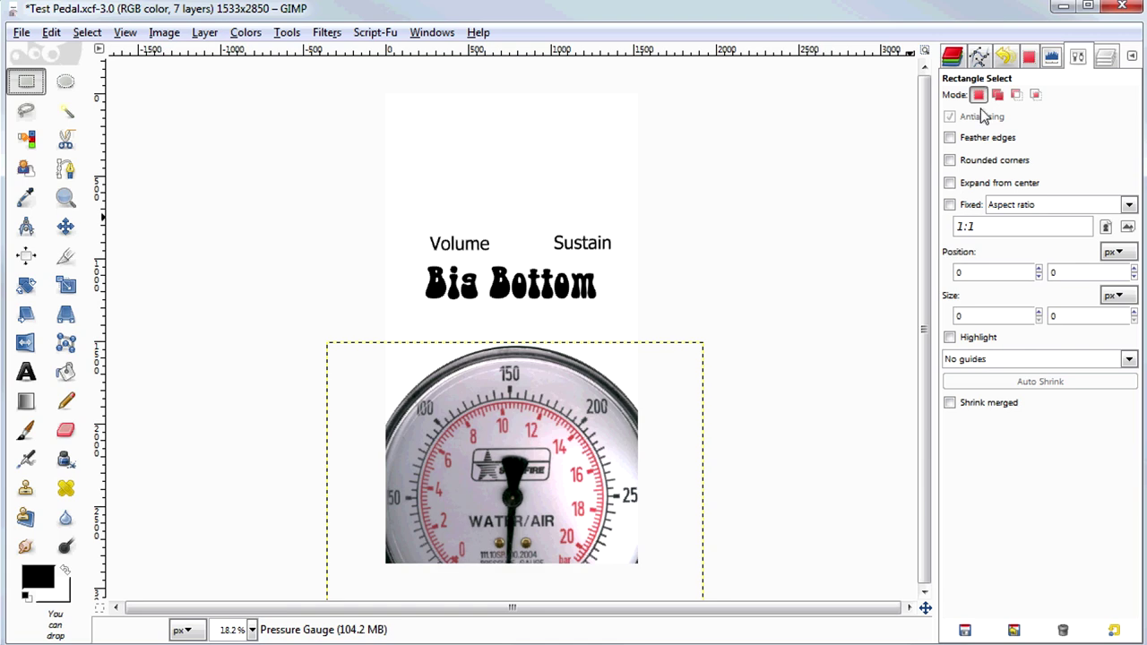
Make the Background layer active and examine the cut-out gauge rim up close and within the whole layout.
left_click(1101, 59)
left_click(982, 377)
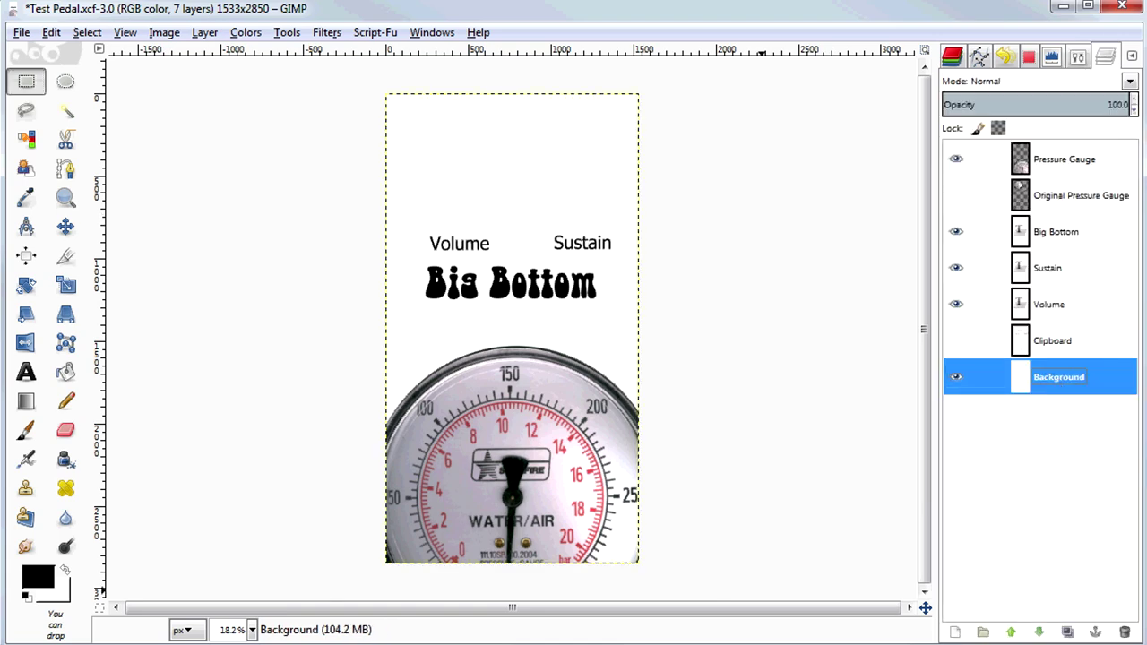
key("plus")
key("plus")
key("plus")
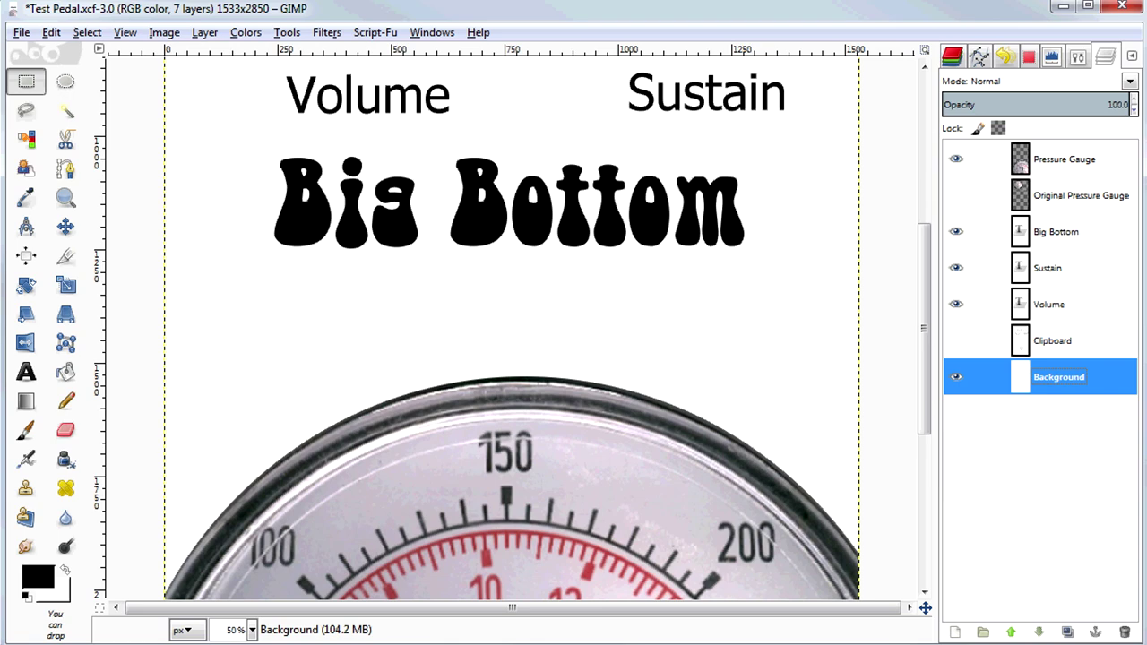
key("minus")
key("minus")
key("minus")
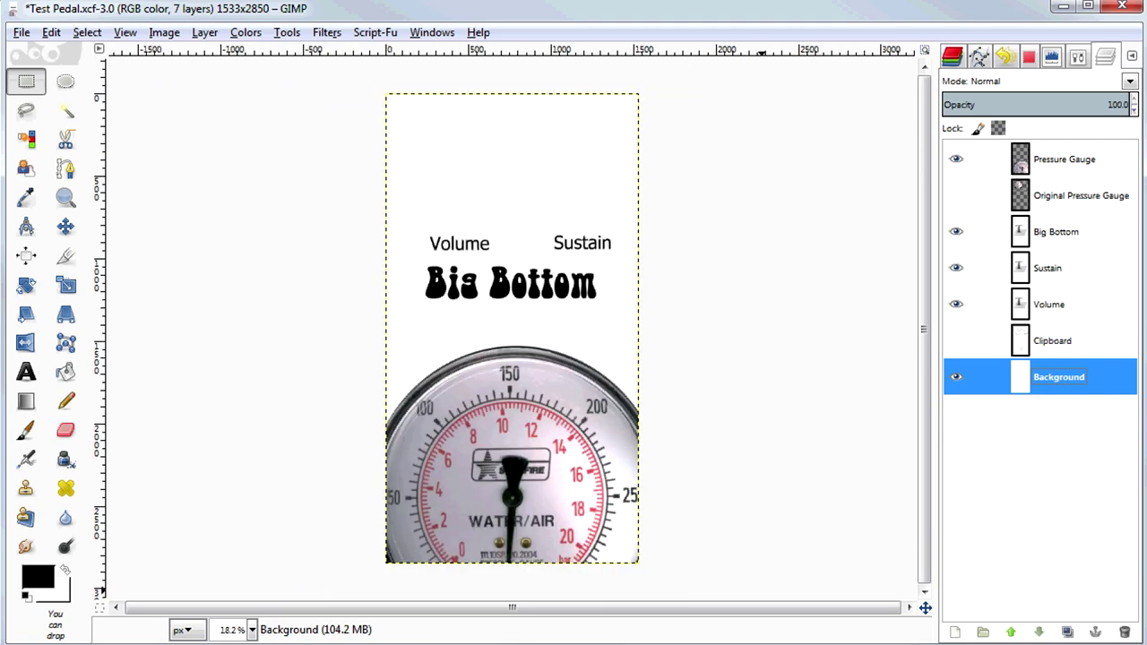
Open the speed_racer_mach_go_go_original_manga_2 picture as a separate image and show it in full.
left_click(351, 537)
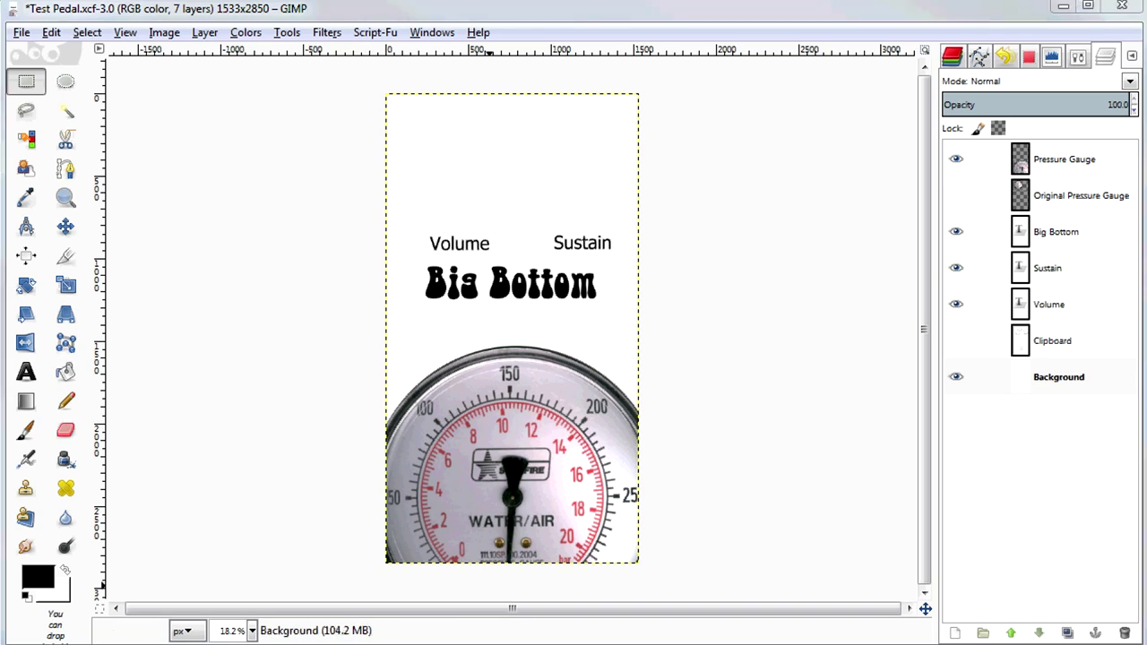
left_click_drag(67, 76, 47, 55)
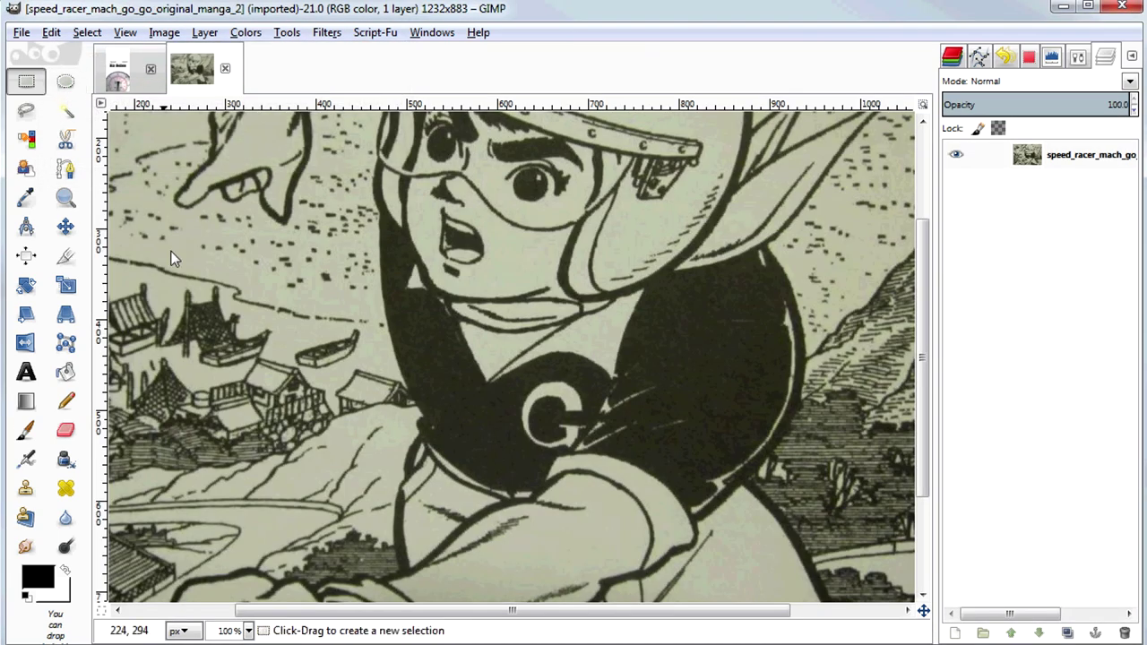
scroll(307, 391, "down", 2)
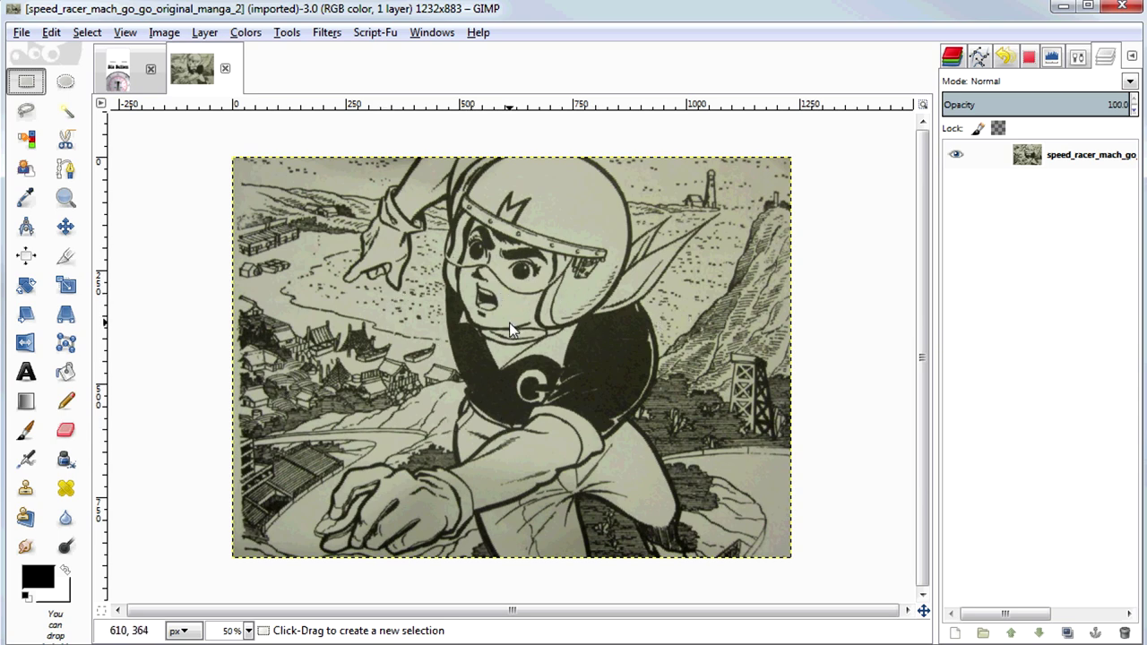
Try erasing the village background beside the figure directly on the manga image, and undo the eraser strokes.
left_click(65, 430)
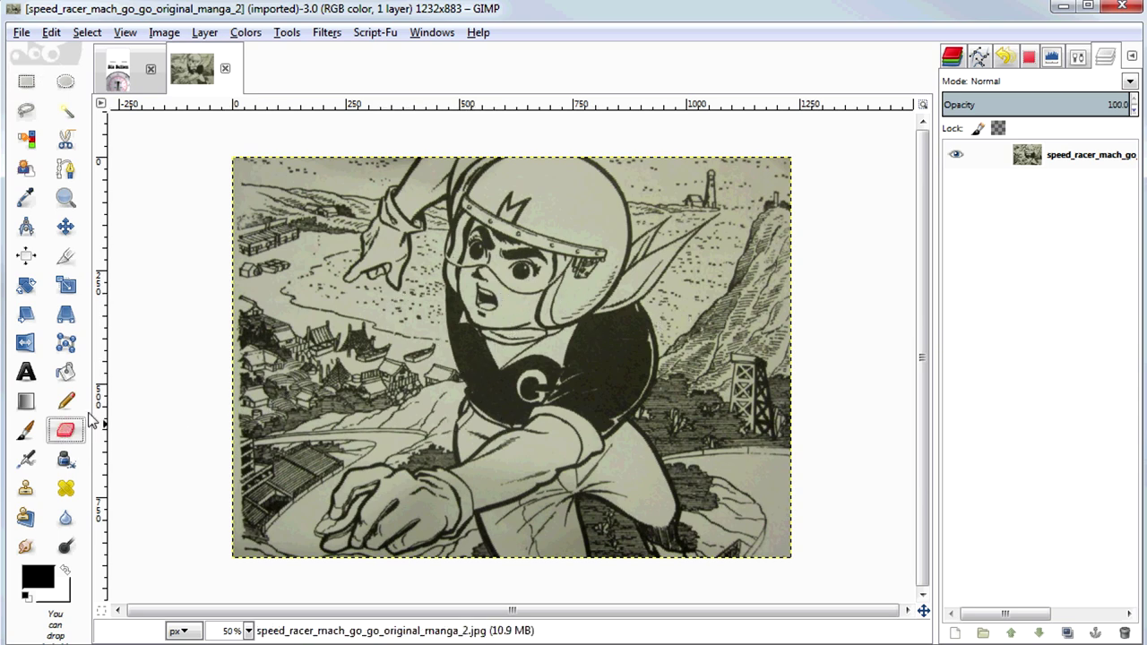
mouse_move(325, 339)
left_mouse_down()
mouse_move(400, 359)
mouse_move(384, 412)
mouse_move(429, 416)
mouse_move(447, 335)
mouse_move(407, 359)
mouse_move(384, 326)
mouse_move(345, 333)
left_mouse_up()
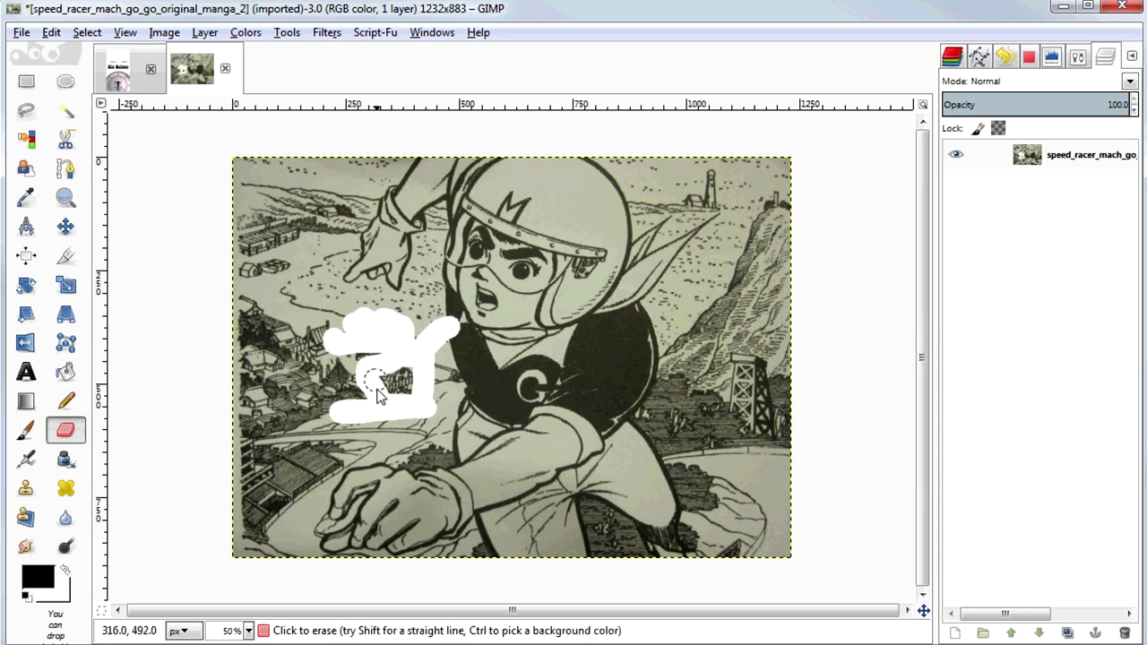
left_click_drag(439, 328, 426, 339)
key("ctrl+z")
key("ctrl+z")
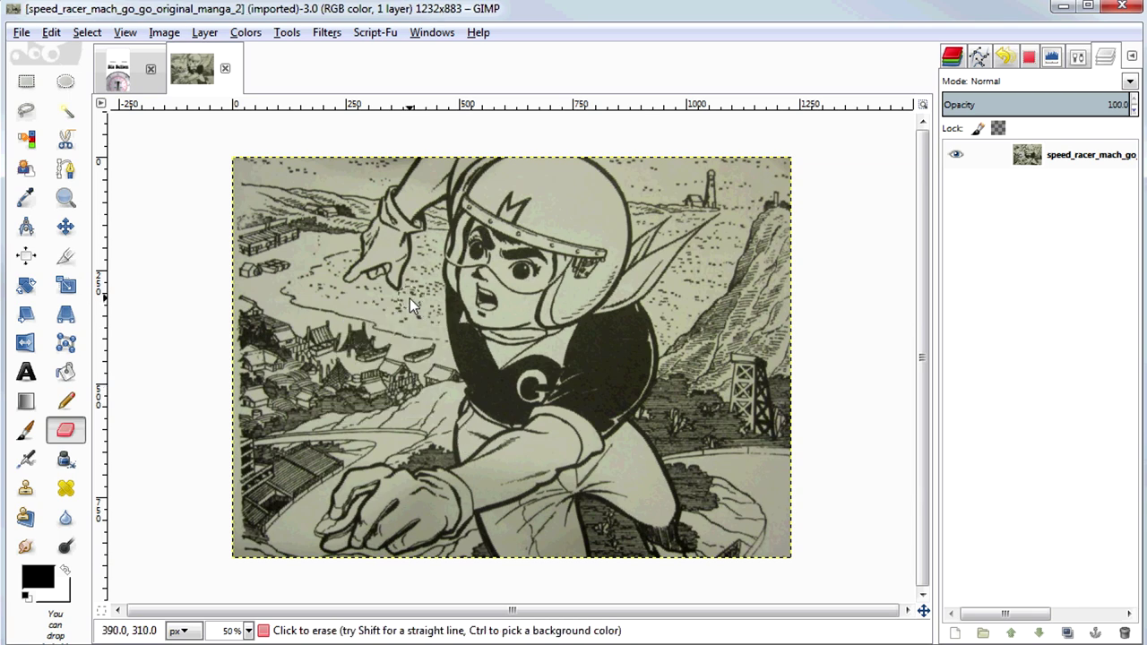
Add a white (full opacity) layer mask to the manga layer and make the mask active for editing.
right_click(998, 164)
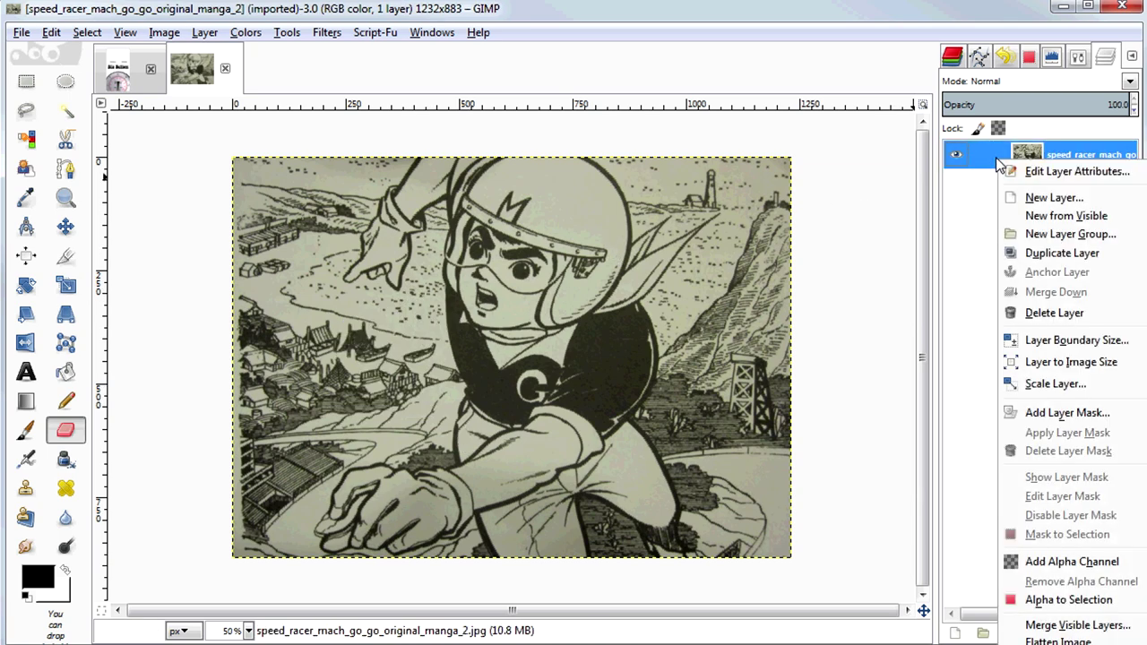
left_click(1030, 411)
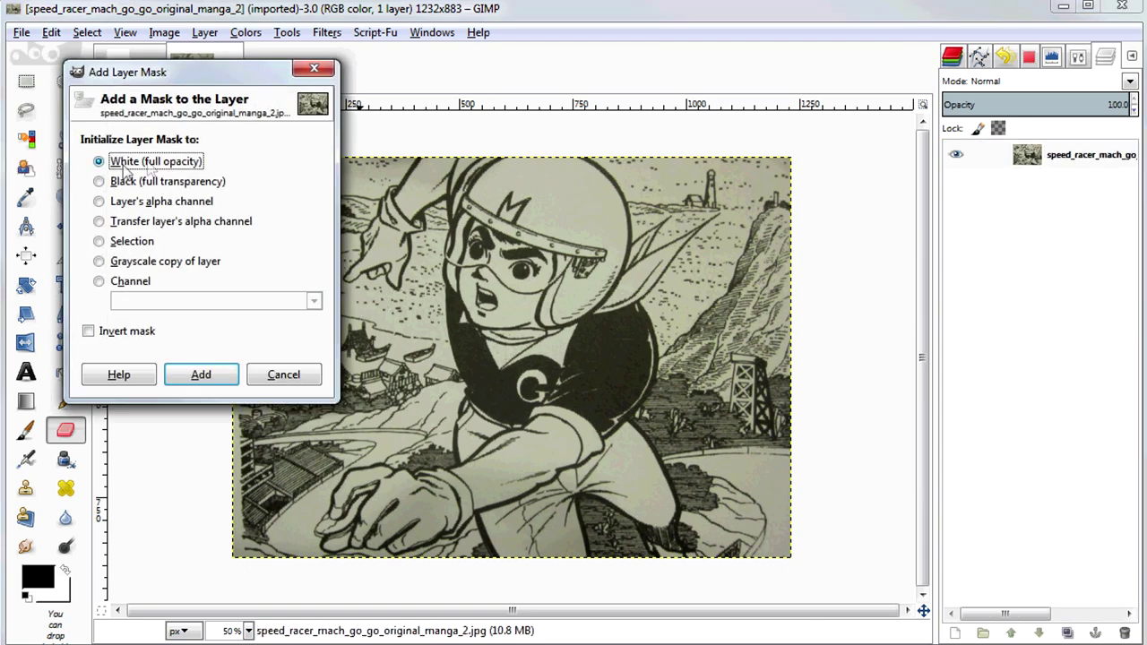
left_click(199, 374)
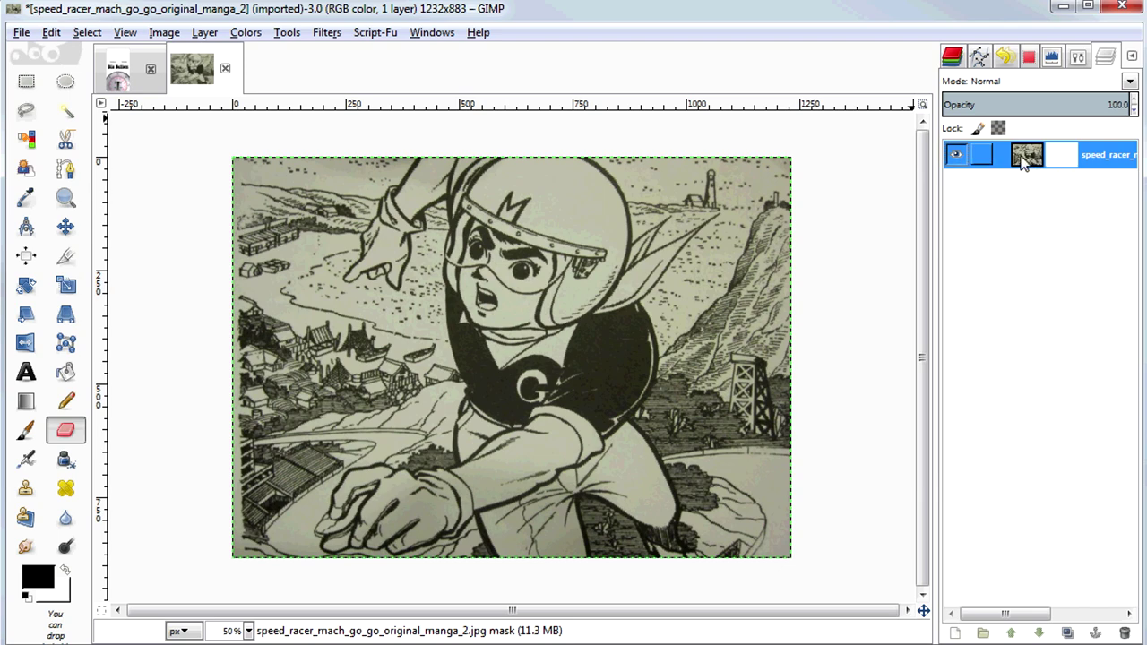
left_click(1062, 156)
left_click(1033, 155)
left_click(1056, 156)
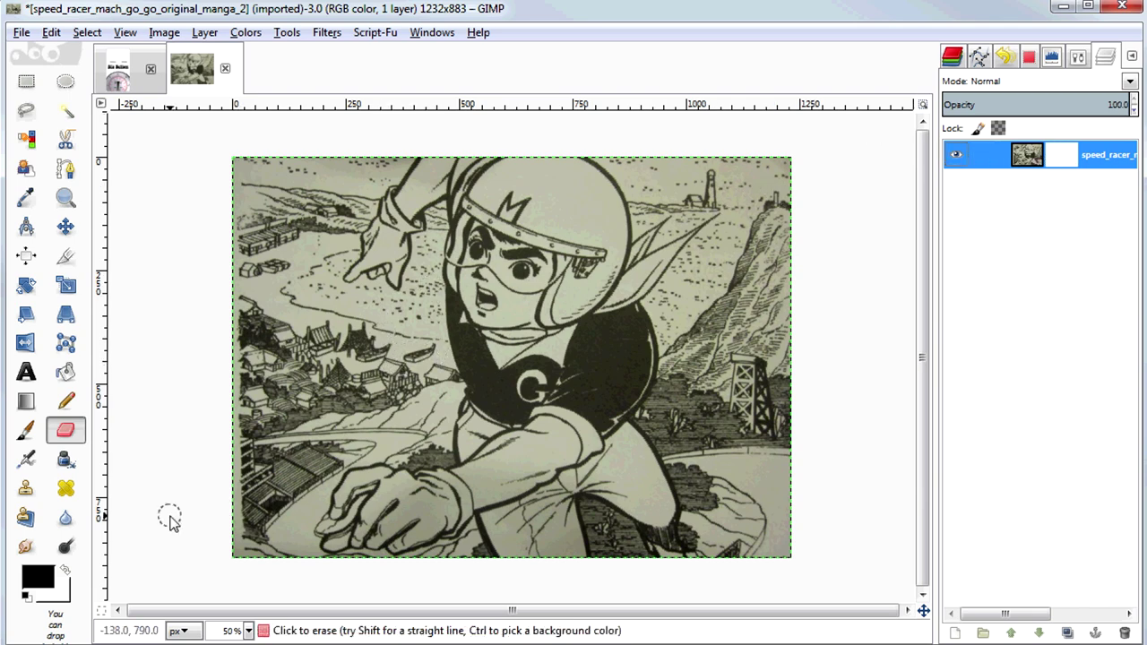
Try hiding the background beside the figure by painting black on the layer mask with the Paintbrush.
left_click(22, 432)
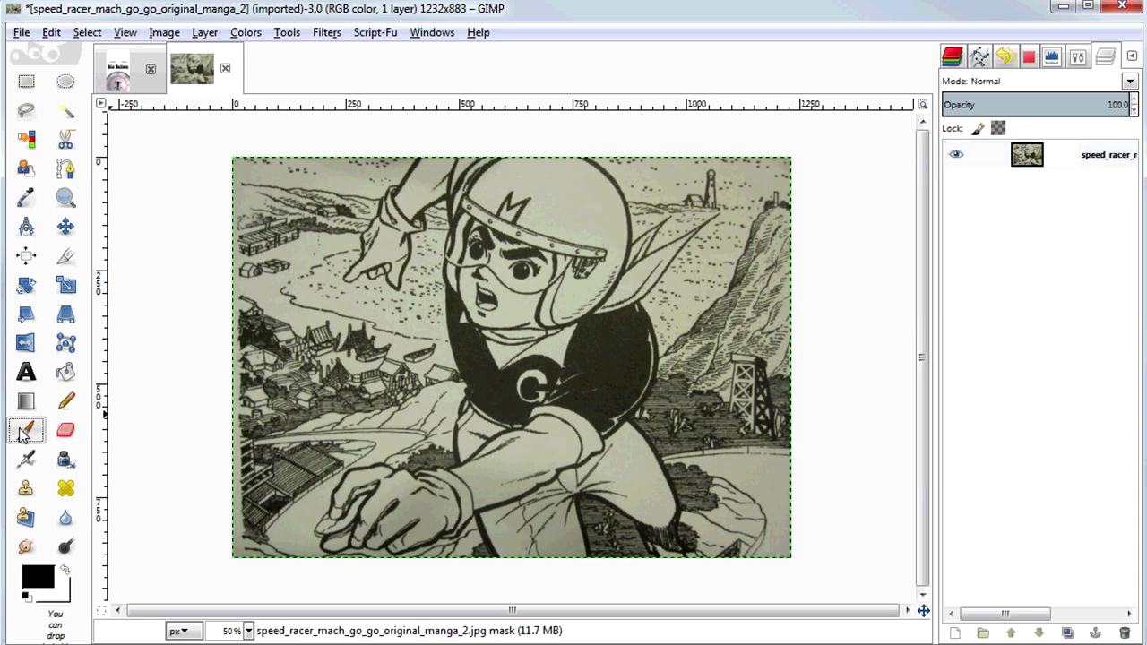
mouse_move(394, 338)
left_mouse_down()
mouse_move(438, 347)
mouse_move(392, 357)
mouse_move(388, 399)
mouse_move(423, 396)
mouse_move(429, 350)
mouse_move(438, 399)
mouse_move(381, 418)
left_mouse_up()
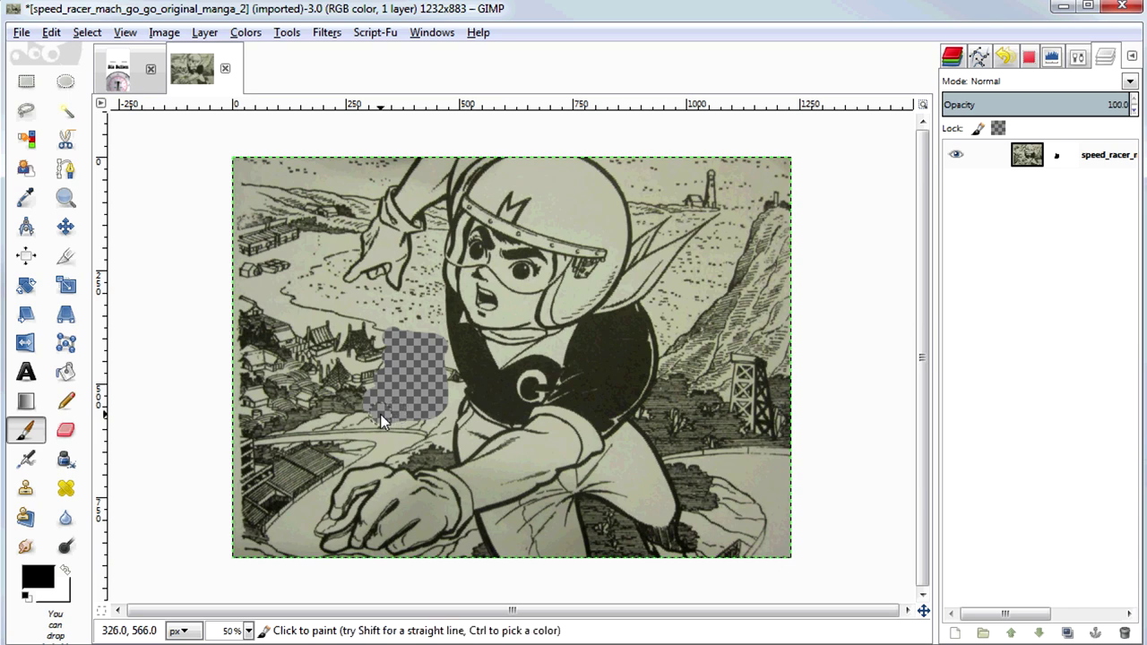
left_click(65, 571)
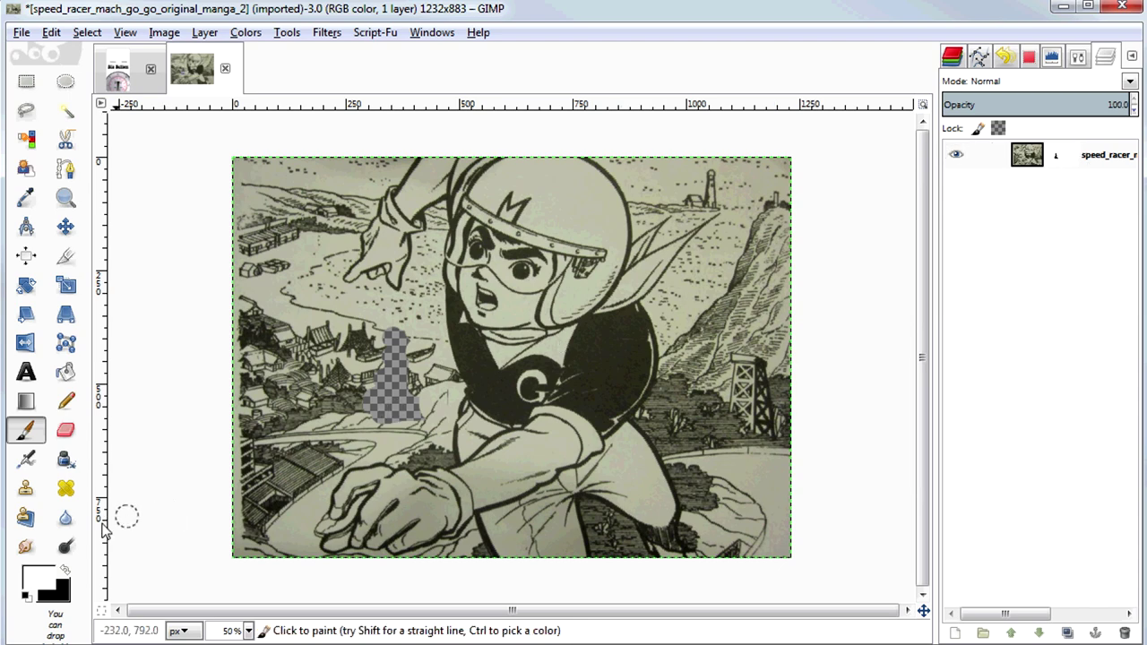
left_click(67, 571)
mouse_move(342, 292)
left_mouse_down()
mouse_move(412, 308)
mouse_move(311, 220)
mouse_move(336, 232)
mouse_move(406, 322)
mouse_move(435, 450)
left_mouse_up()
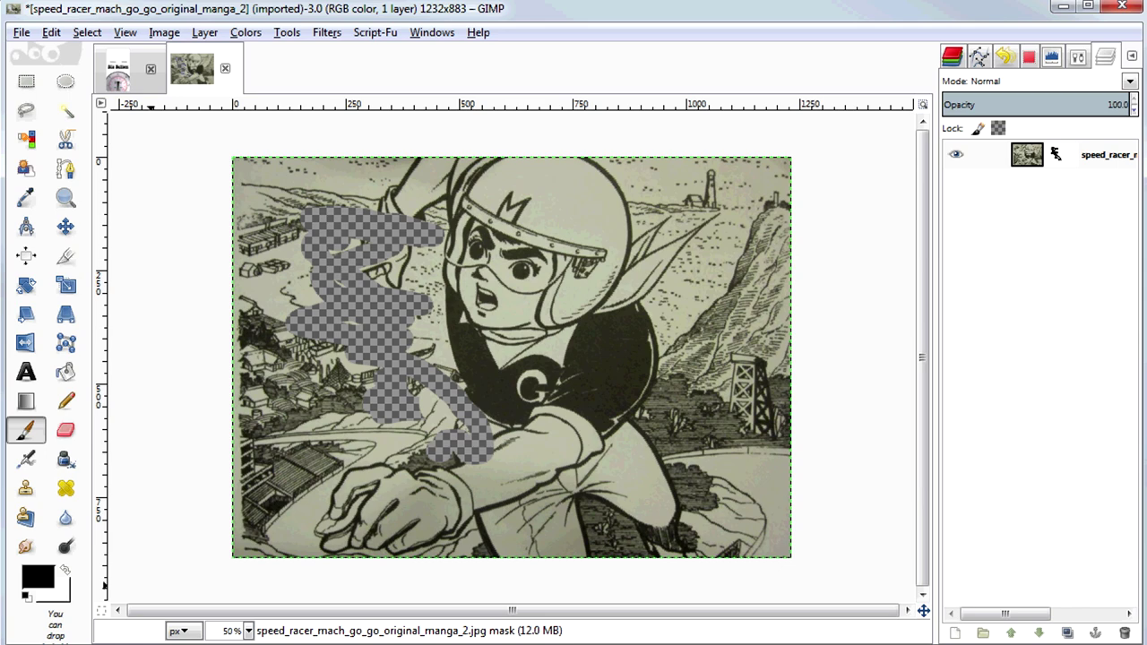
Paint white on the mask to restore the area over the figure's arm, and undo all the mask strokes.
left_click(72, 577)
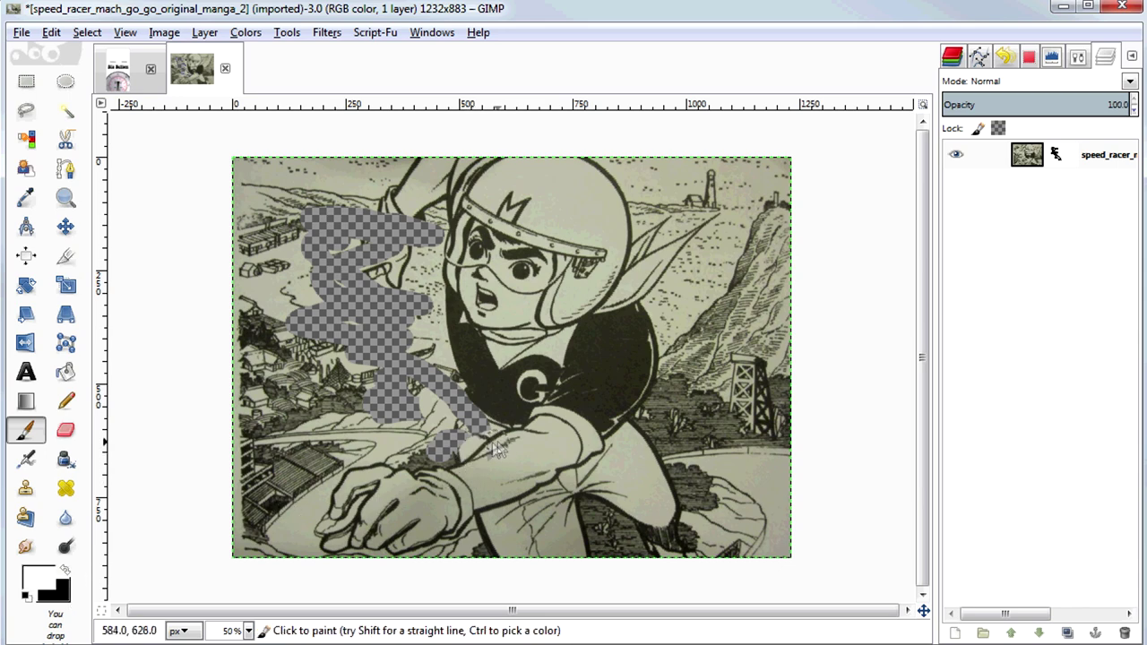
left_click_drag(476, 419, 478, 460)
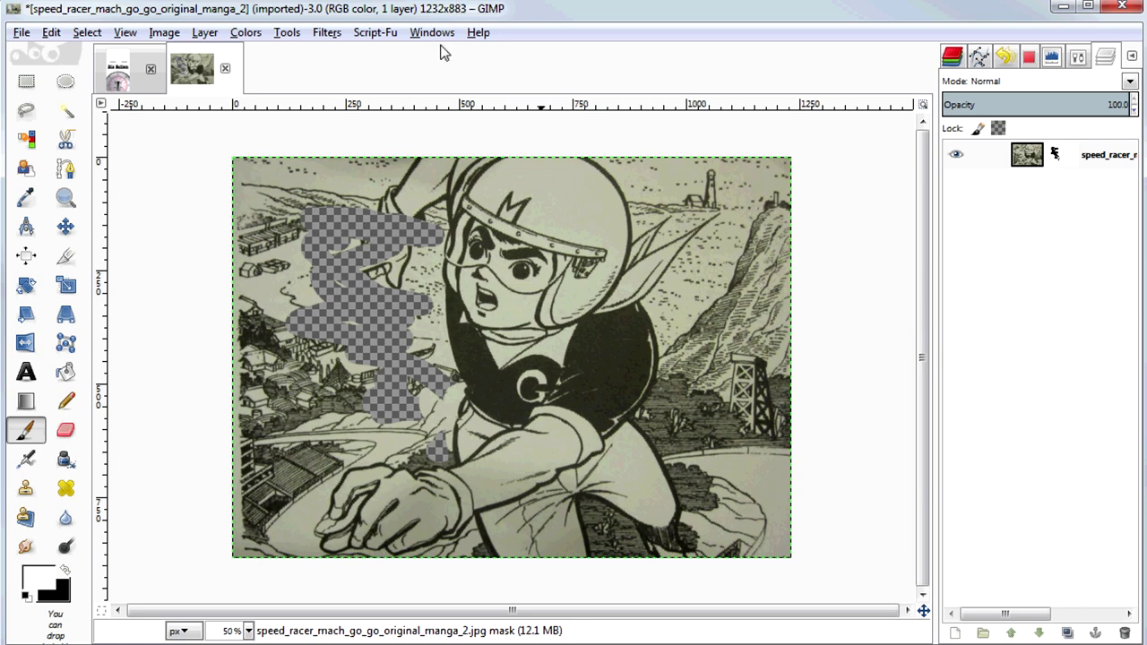
key("ctrl+z")
key("ctrl+z")
key("ctrl+z")
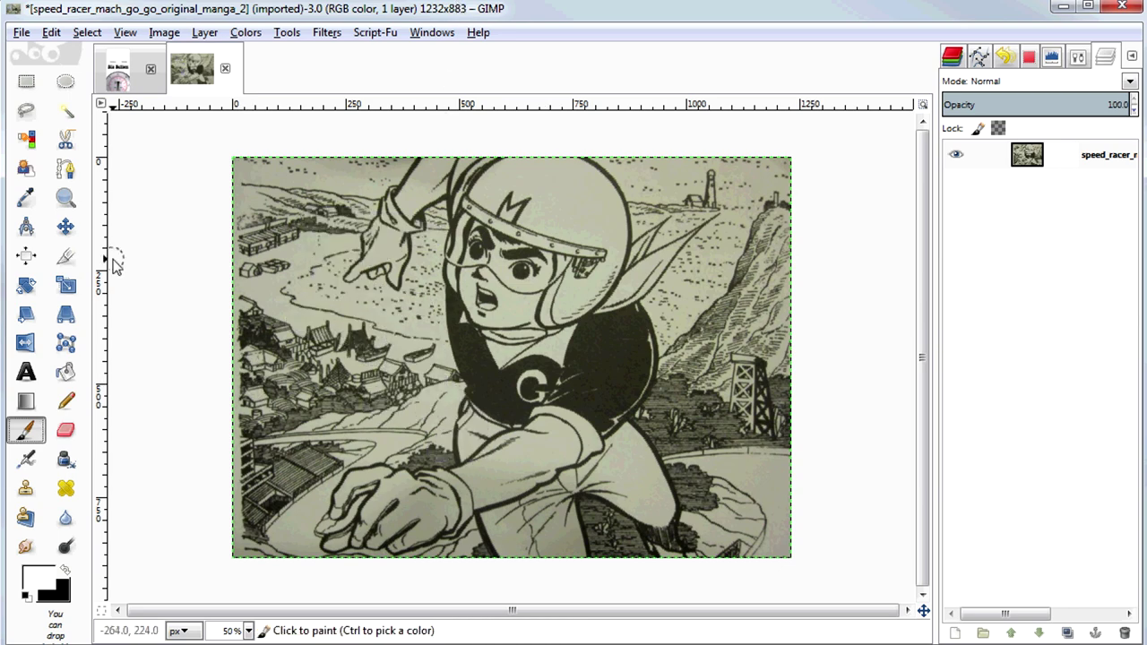
Outline the village beside the figure with Free Select and clear that area on the layer mask to hide it.
left_click(26, 110)
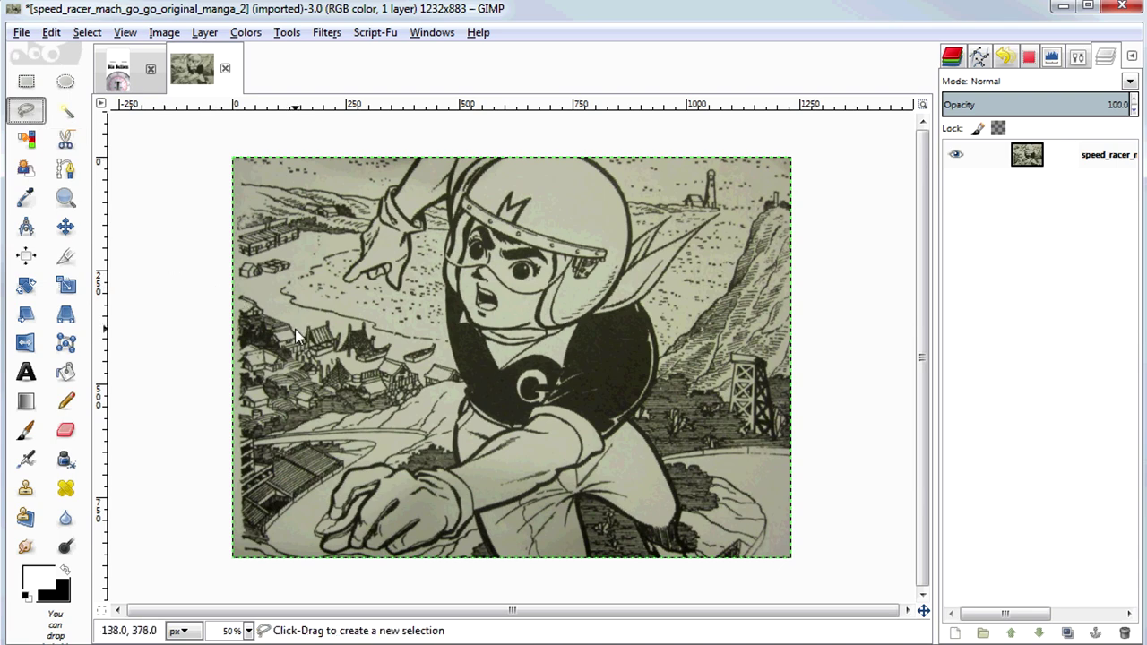
mouse_move(296, 321)
left_mouse_down()
mouse_move(393, 326)
mouse_move(381, 430)
left_mouse_up()
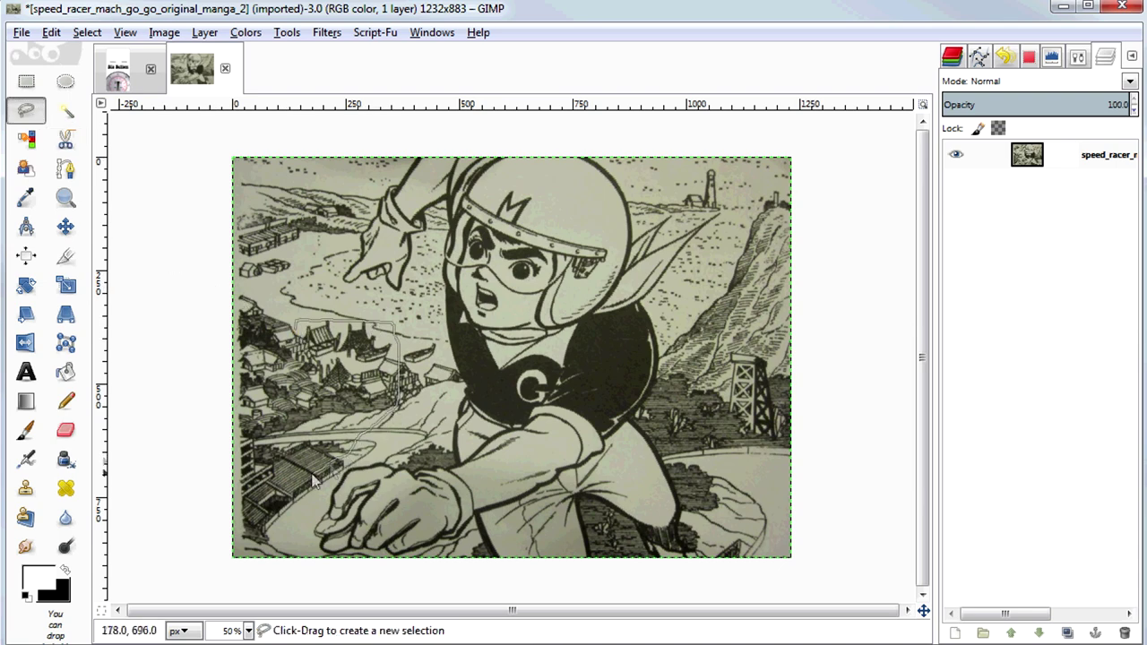
mouse_move(279, 442)
left_mouse_down()
mouse_move(250, 429)
mouse_move(267, 395)
mouse_move(246, 388)
mouse_move(247, 330)
mouse_move(295, 324)
left_mouse_up()
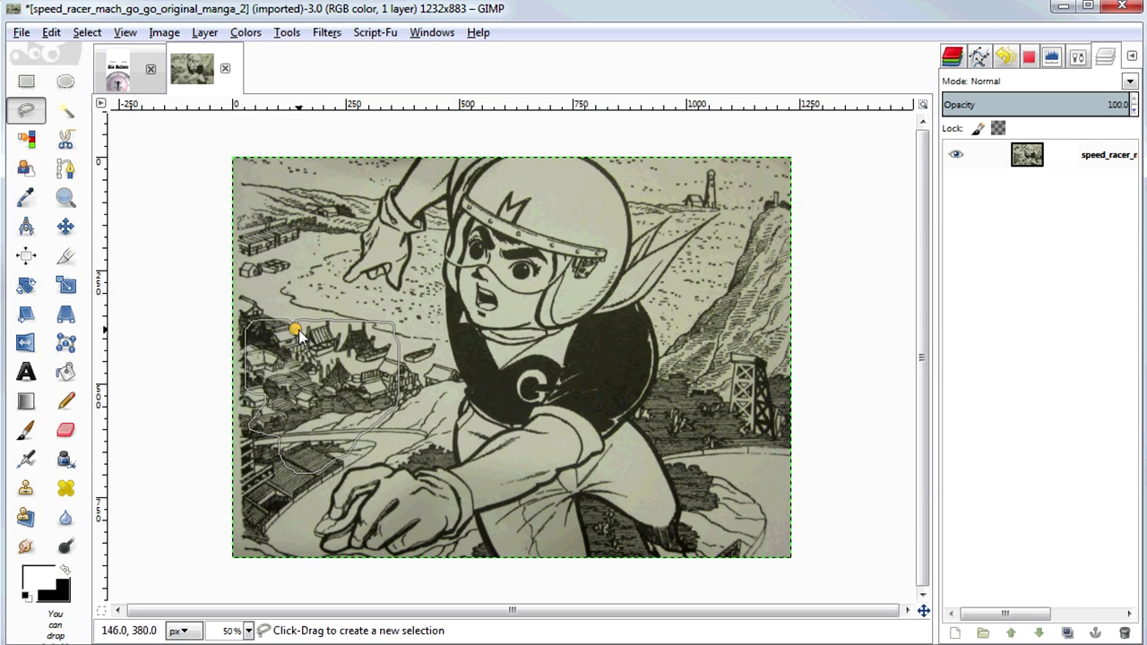
left_click(299, 330)
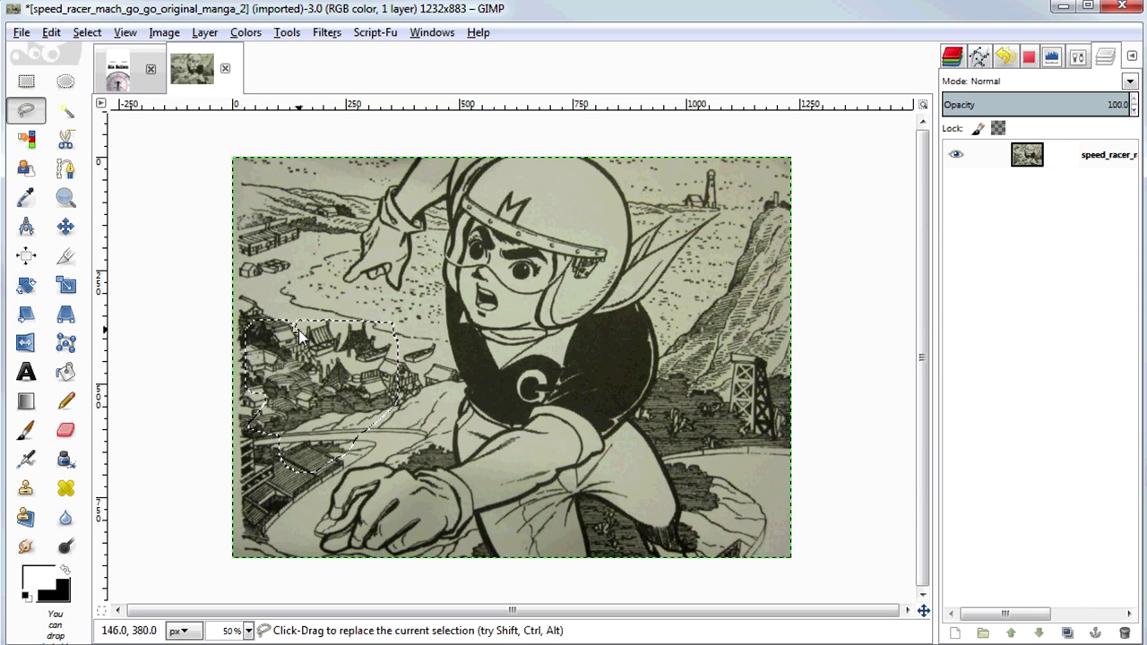
key("ctrl+m")
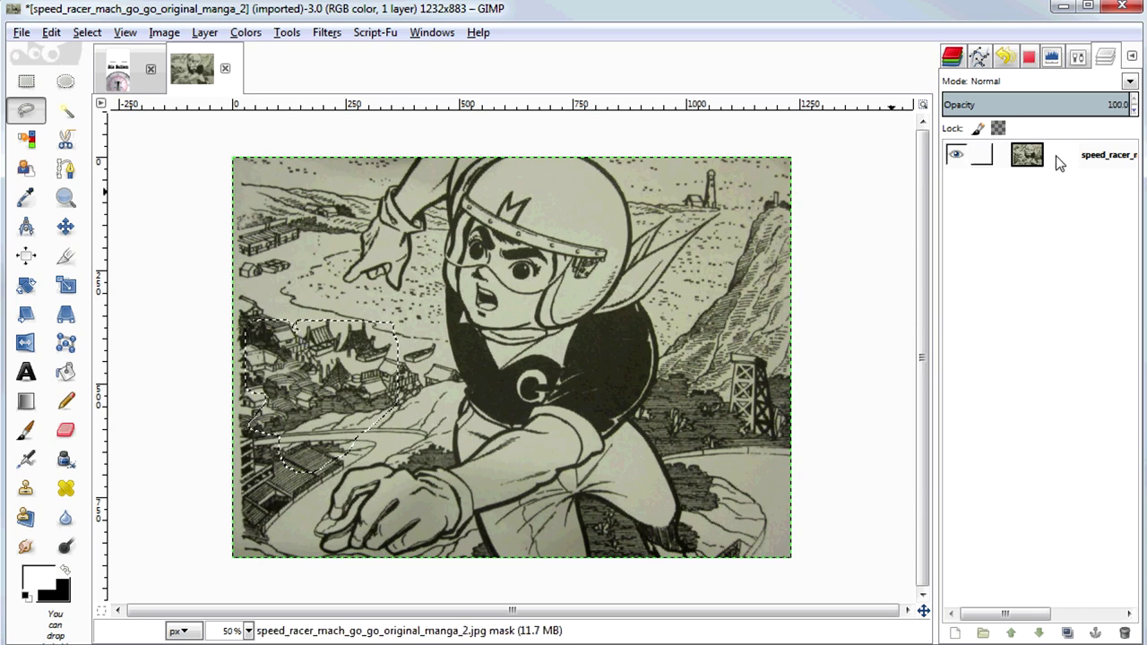
left_click(1068, 162)
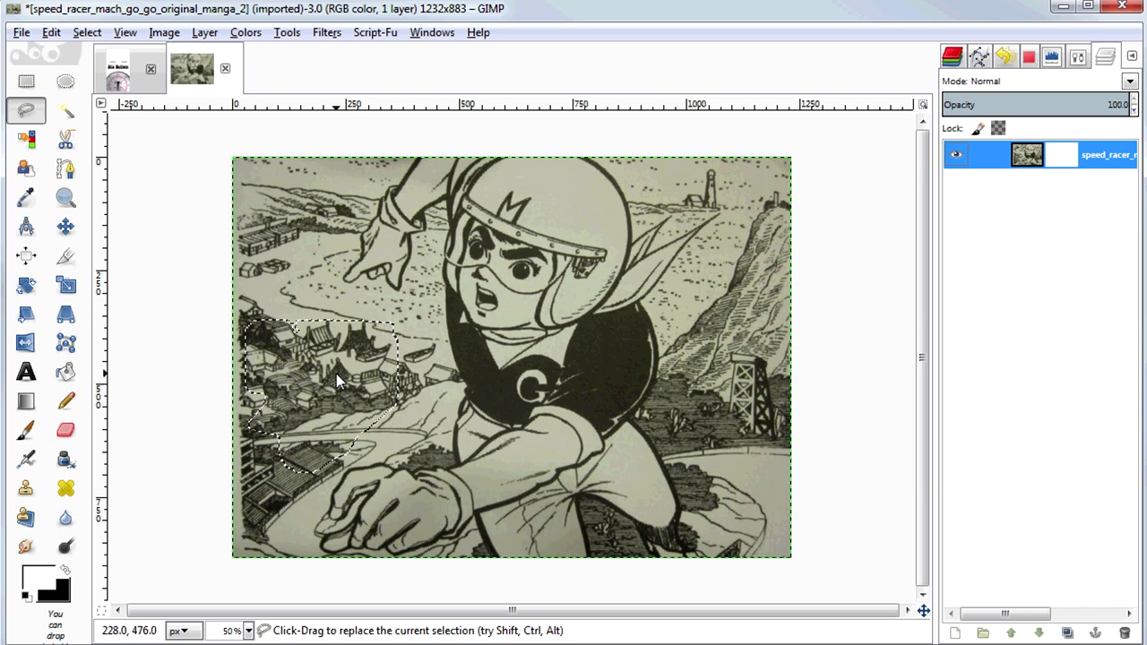
key("Delete")
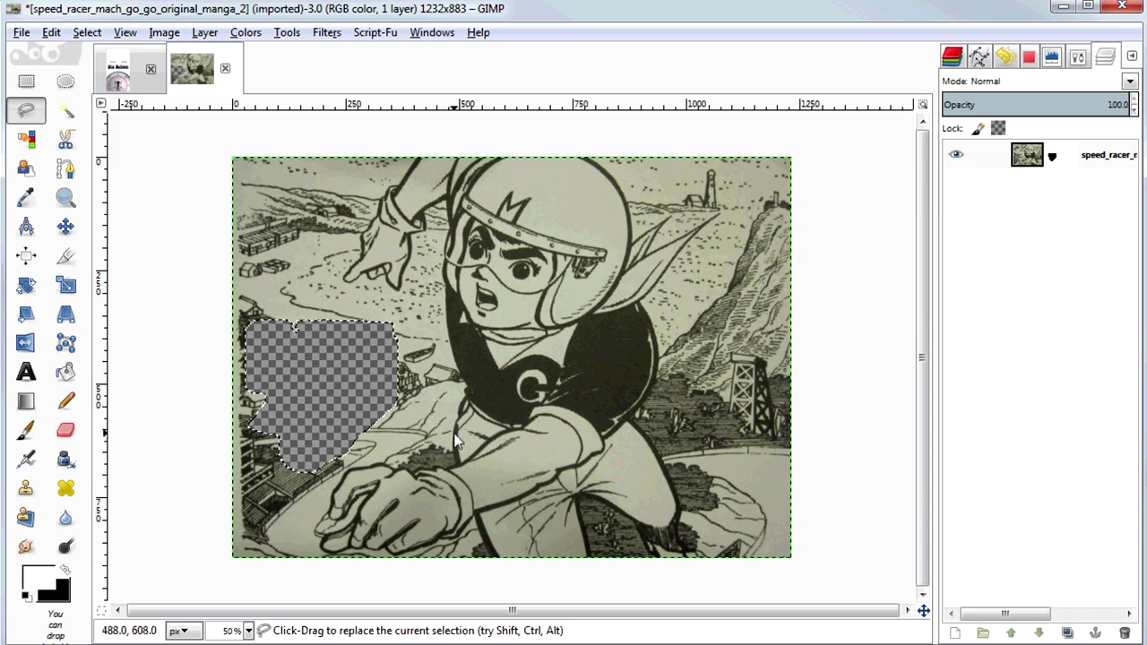
Trace the figure's waist outline below the black vest with Free Select, close the selection across the adjoining background, and clear it on the mask.
scroll(455, 431, "up", 5)
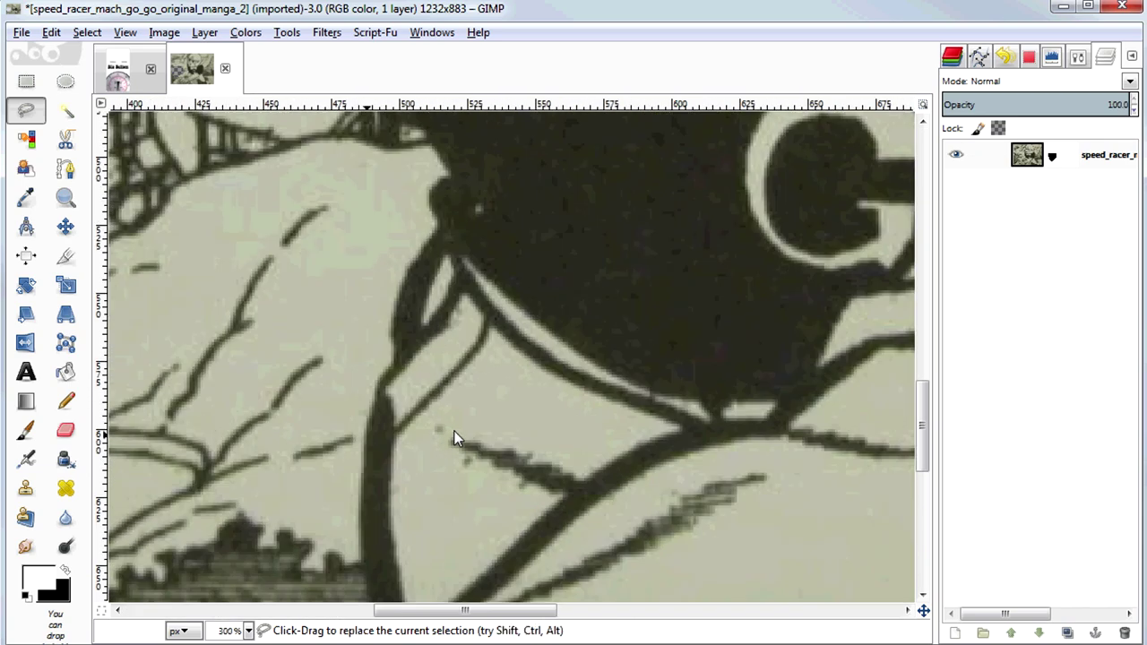
left_click(413, 128)
left_click(431, 148)
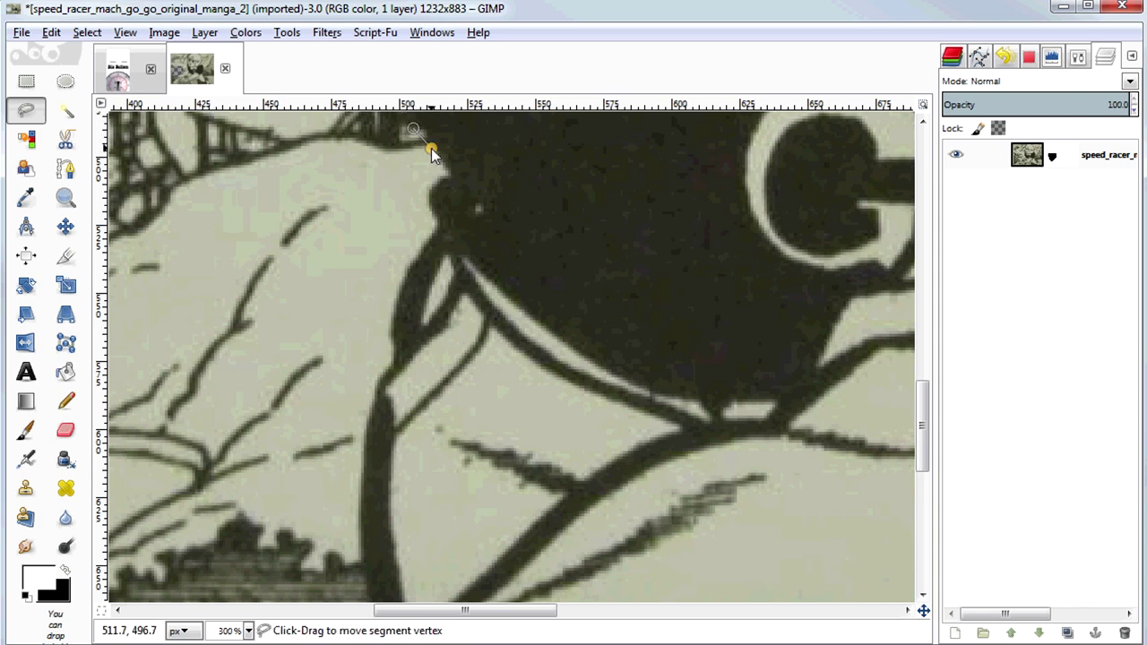
left_click(444, 170)
left_click(429, 183)
left_click(425, 196)
left_click(426, 210)
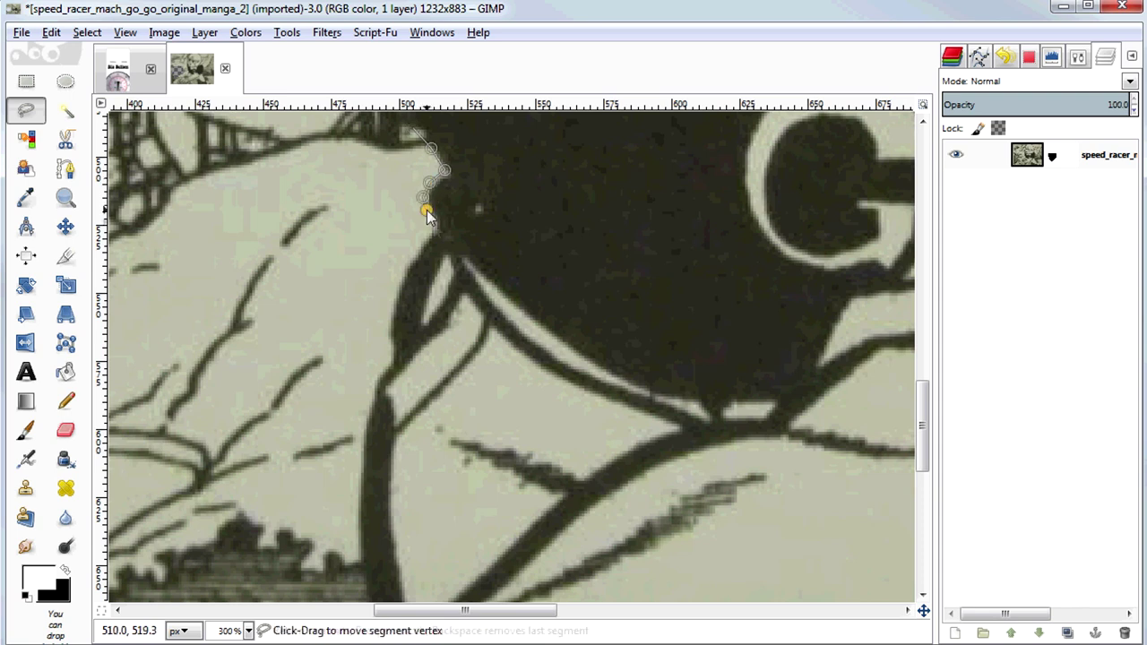
left_click(433, 227)
left_click(416, 244)
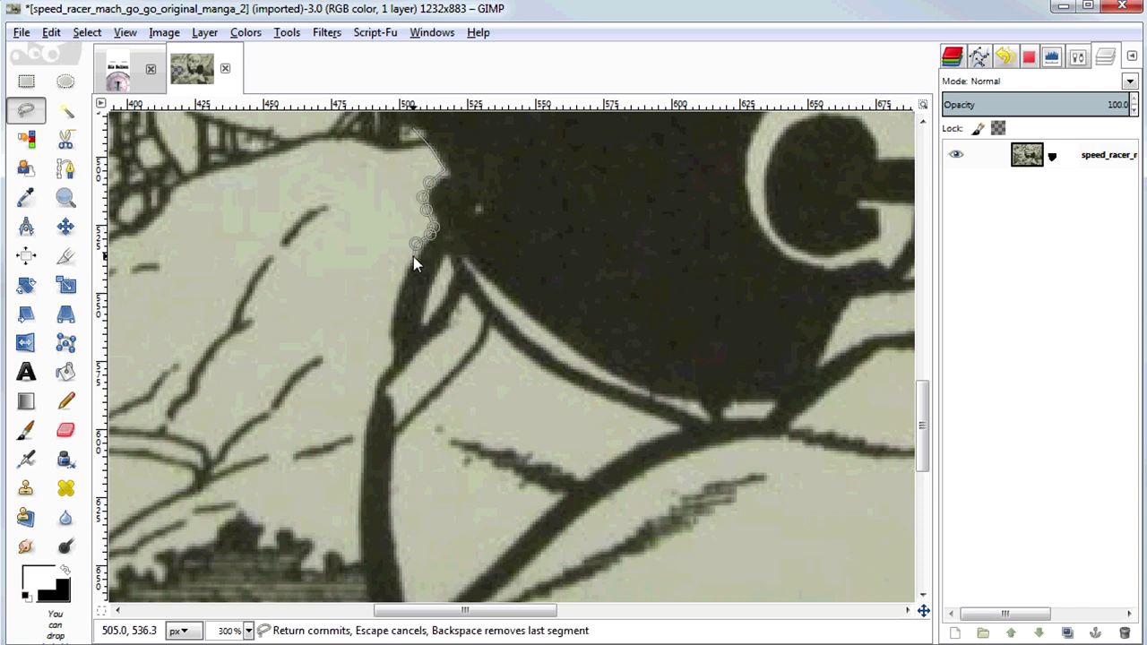
left_click(399, 266)
left_click(395, 287)
left_click(390, 306)
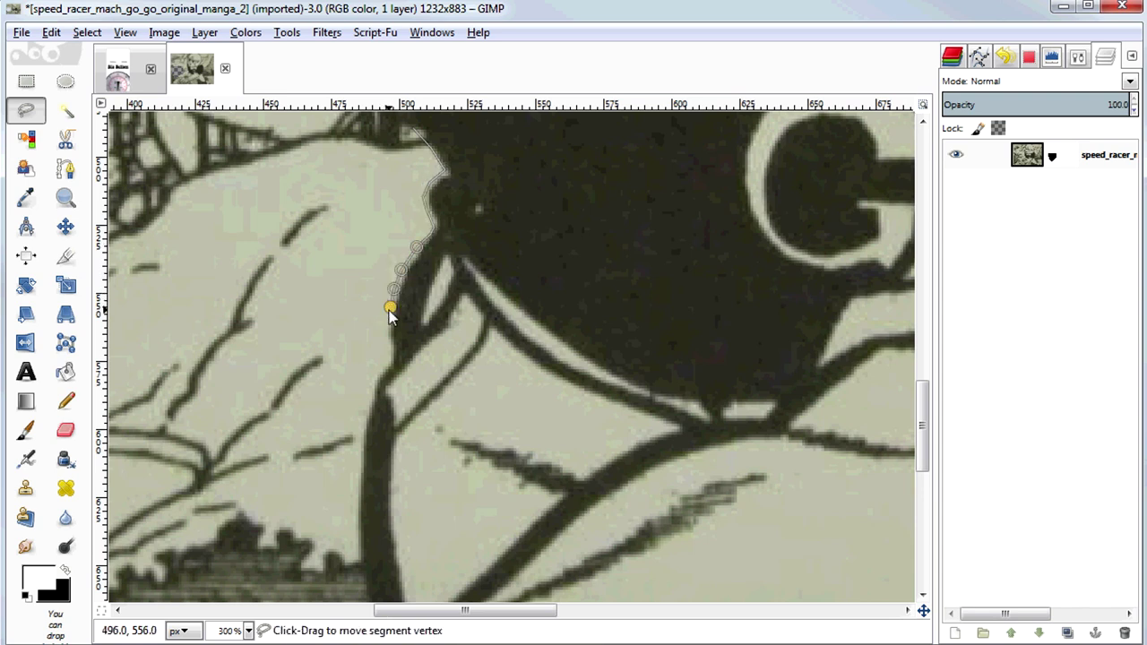
left_click(387, 344)
left_click(395, 357)
left_click(383, 369)
left_click(372, 387)
left_click(372, 405)
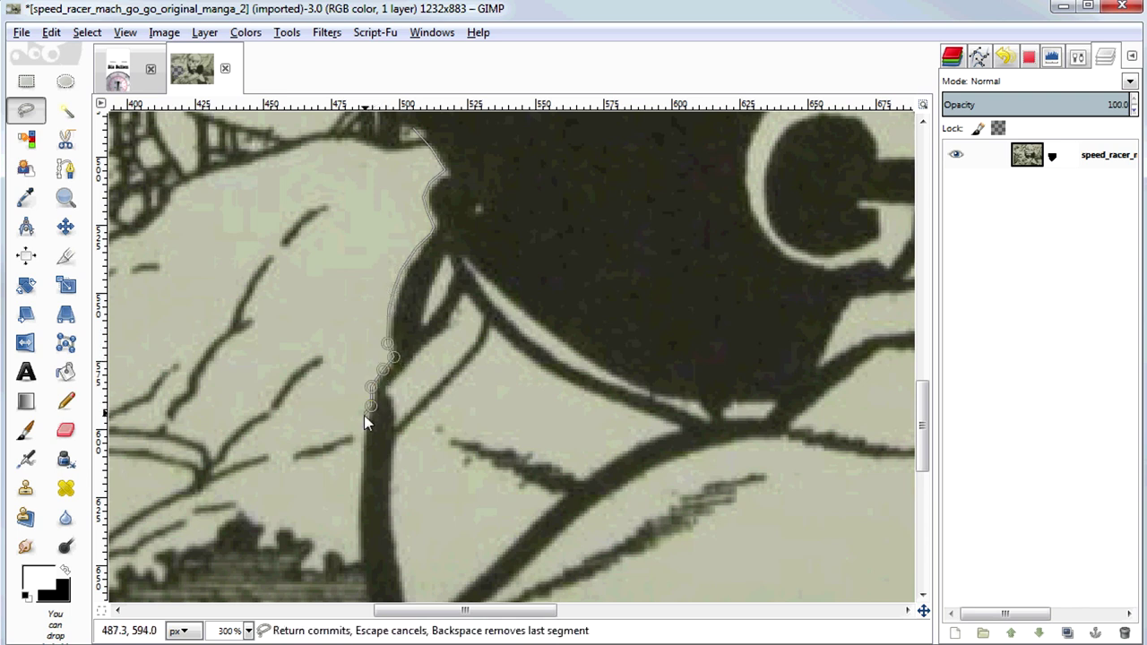
left_click(363, 430)
left_click(363, 446)
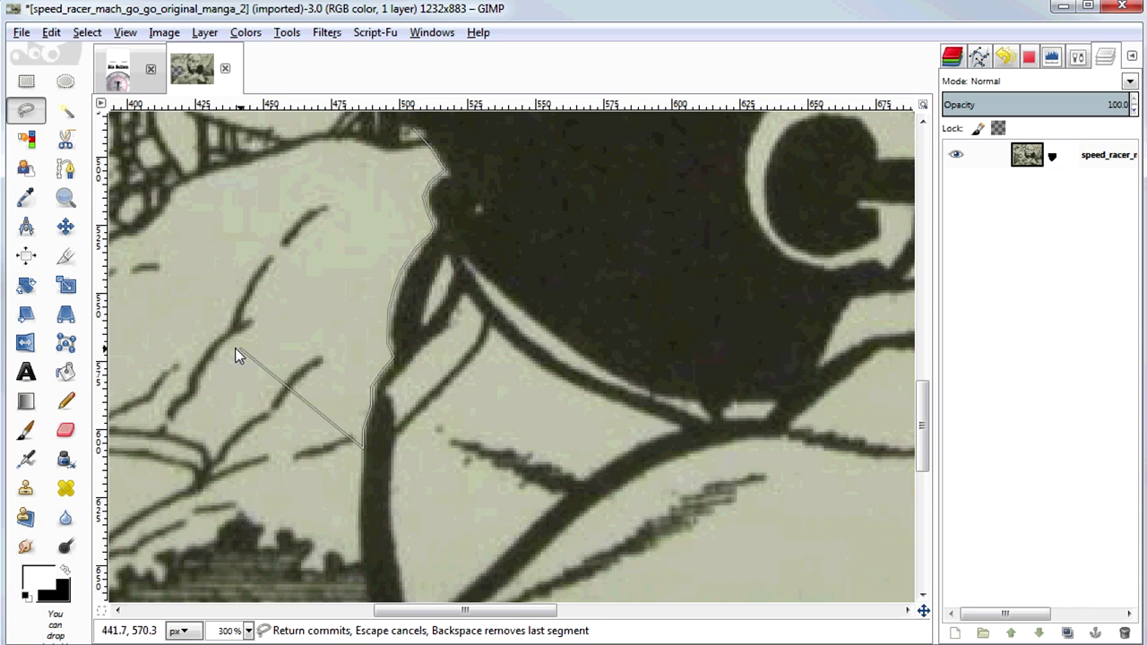
left_click(199, 235)
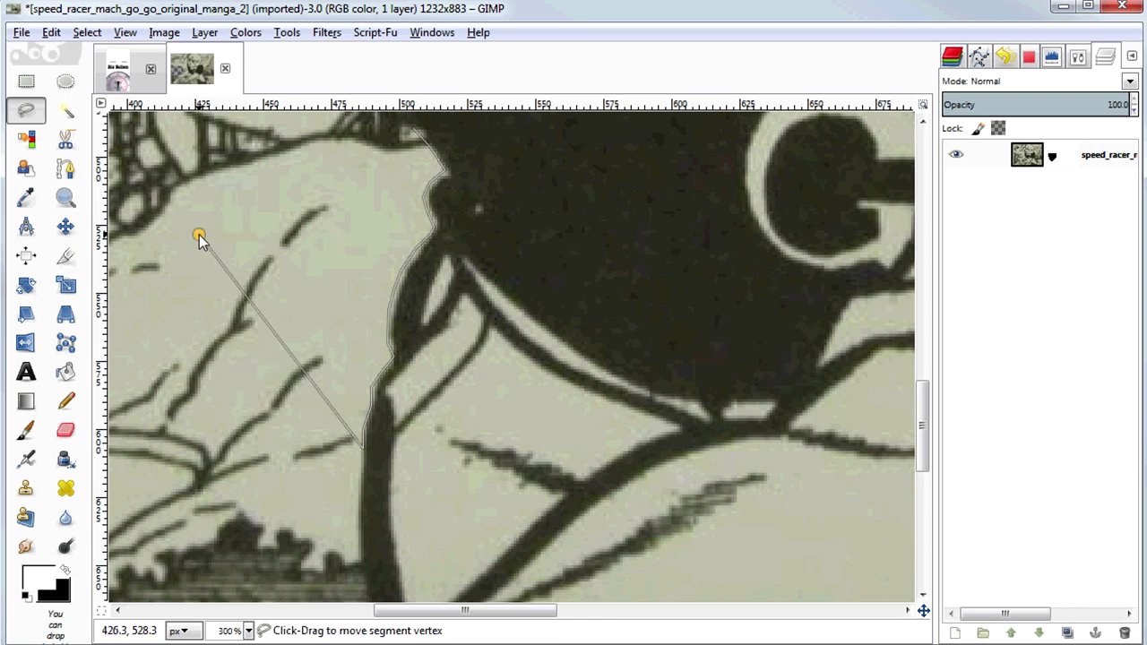
left_click(413, 131)
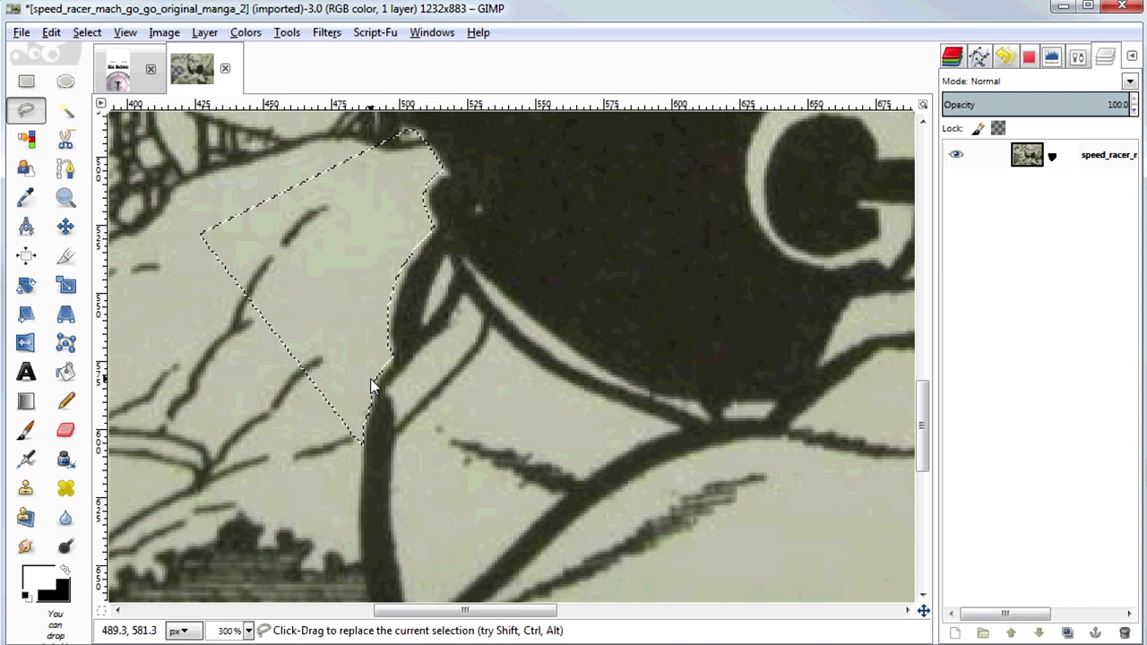
key("Delete")
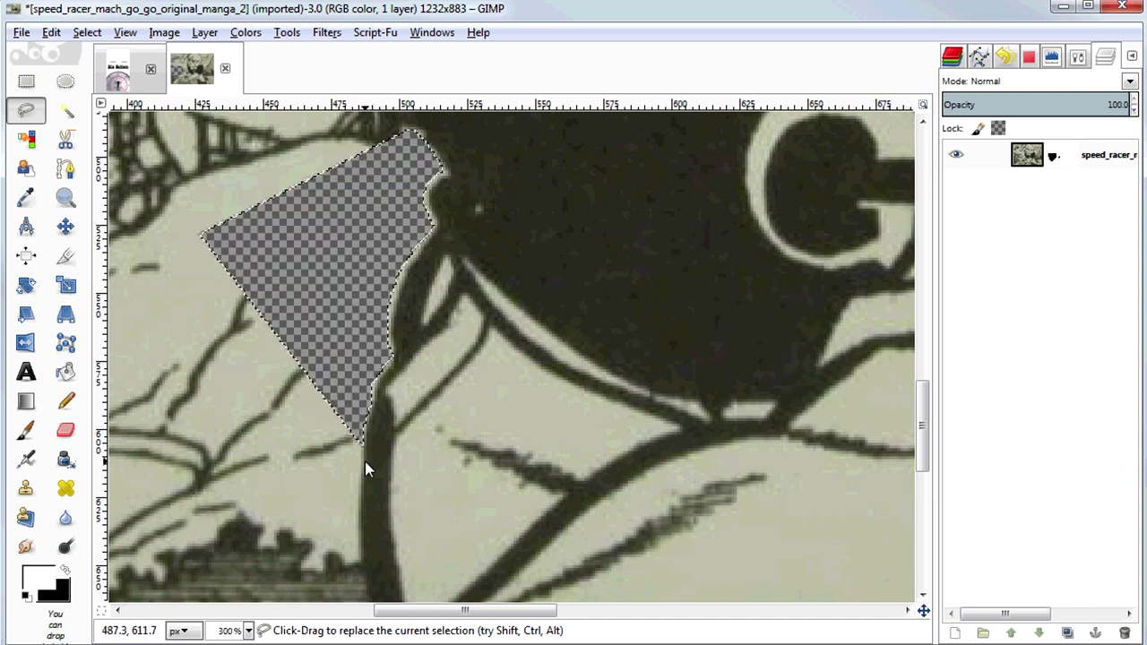
Turn on feathered edges for Free Select with a radius of 5.0.
left_click_drag(336, 529, 370, 351)
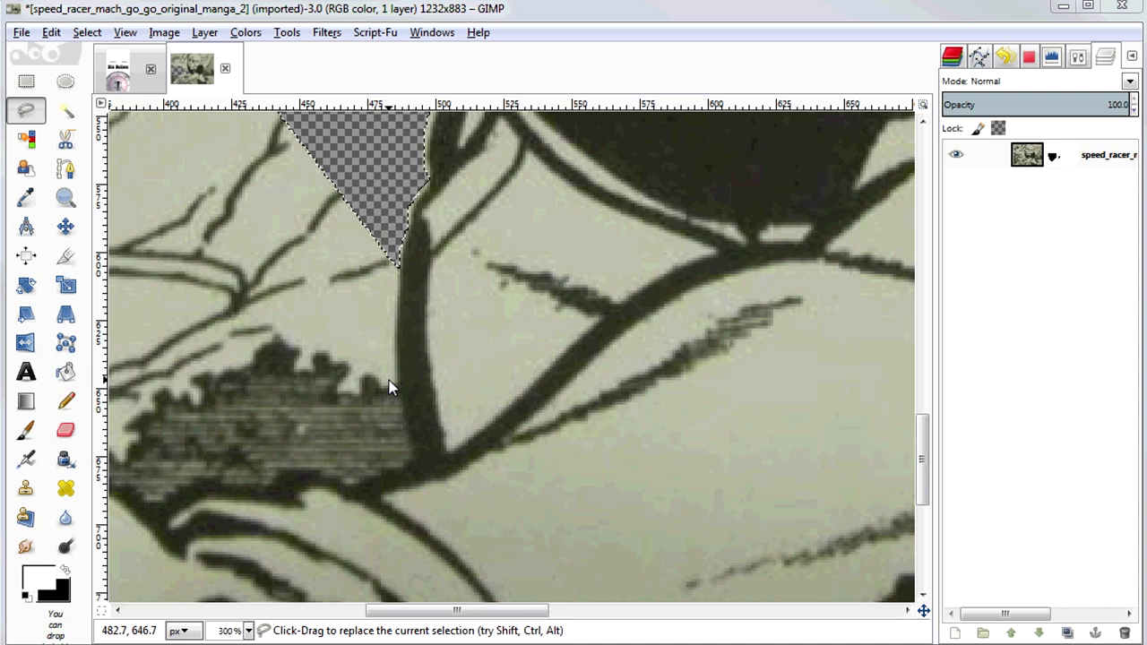
left_click(1078, 60)
left_click(951, 138)
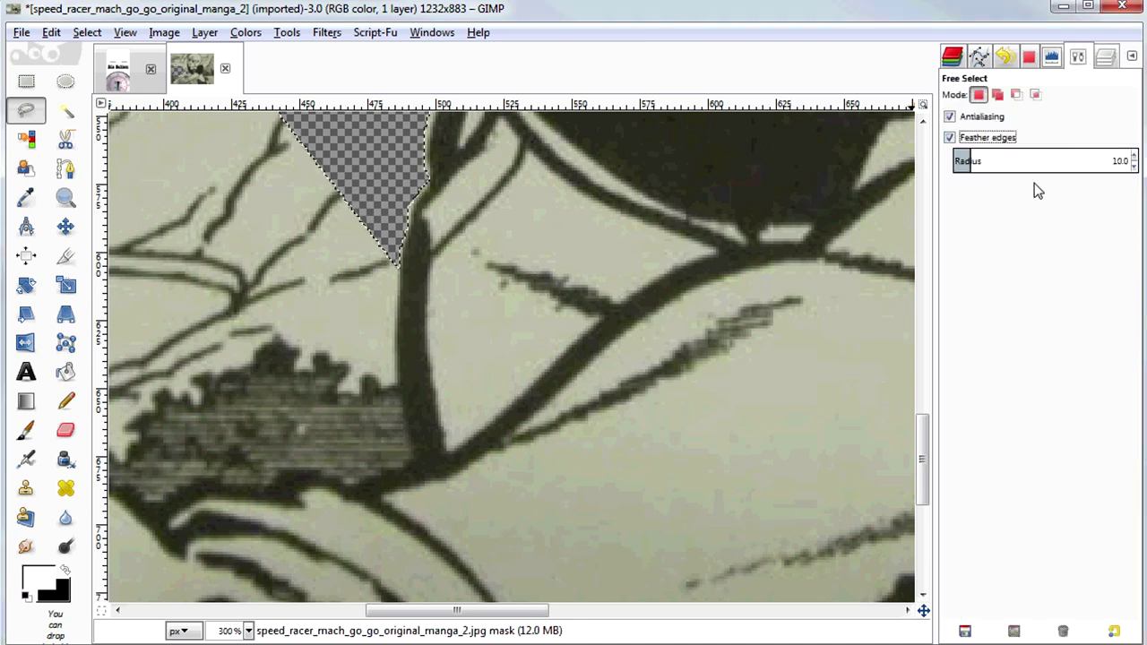
left_click(1120, 162)
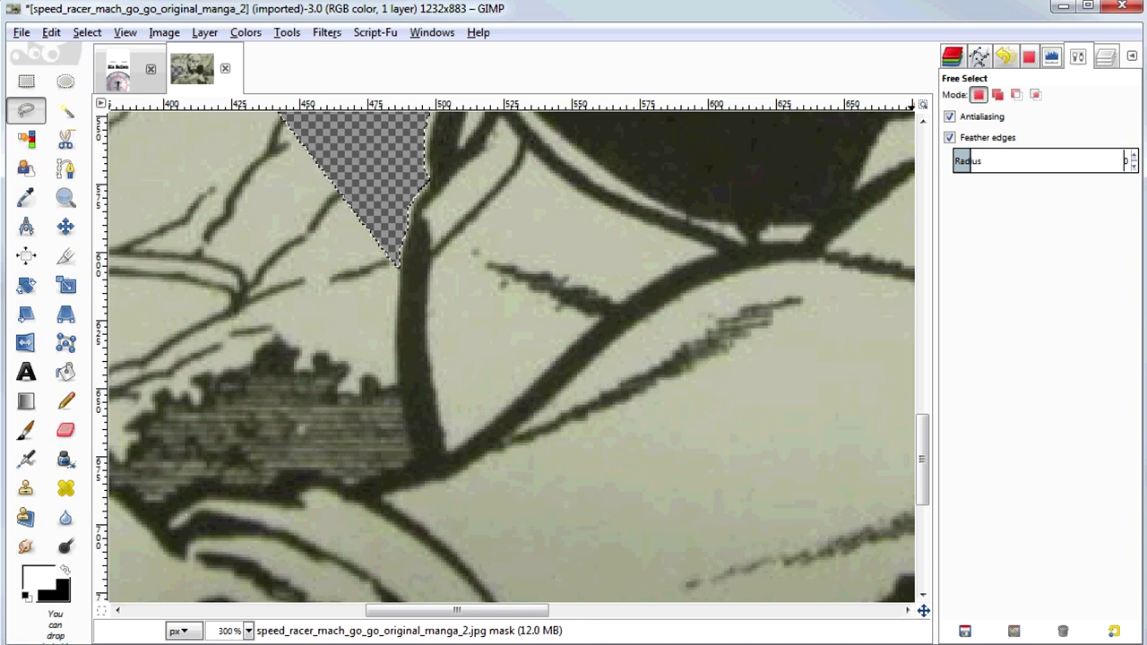
type("50")
key("Return")
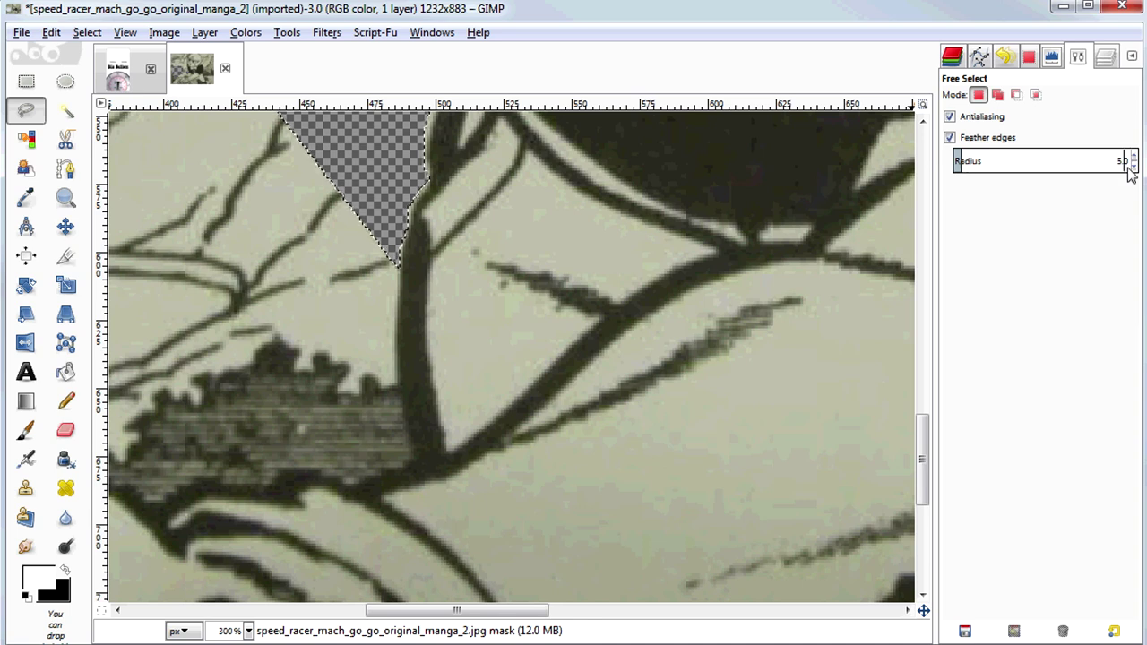
Outline the patch of dark bushes between the waist and forearm with Free Select, clear it on the mask, and remove the selection.
left_click(394, 384)
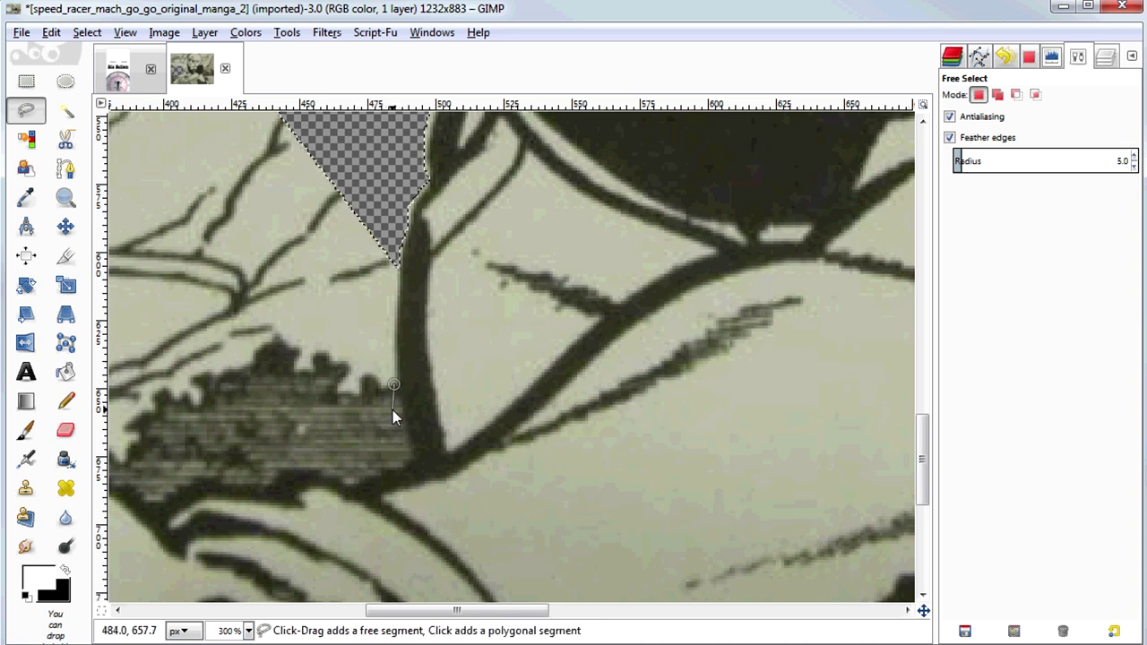
left_click(401, 418)
left_click(412, 449)
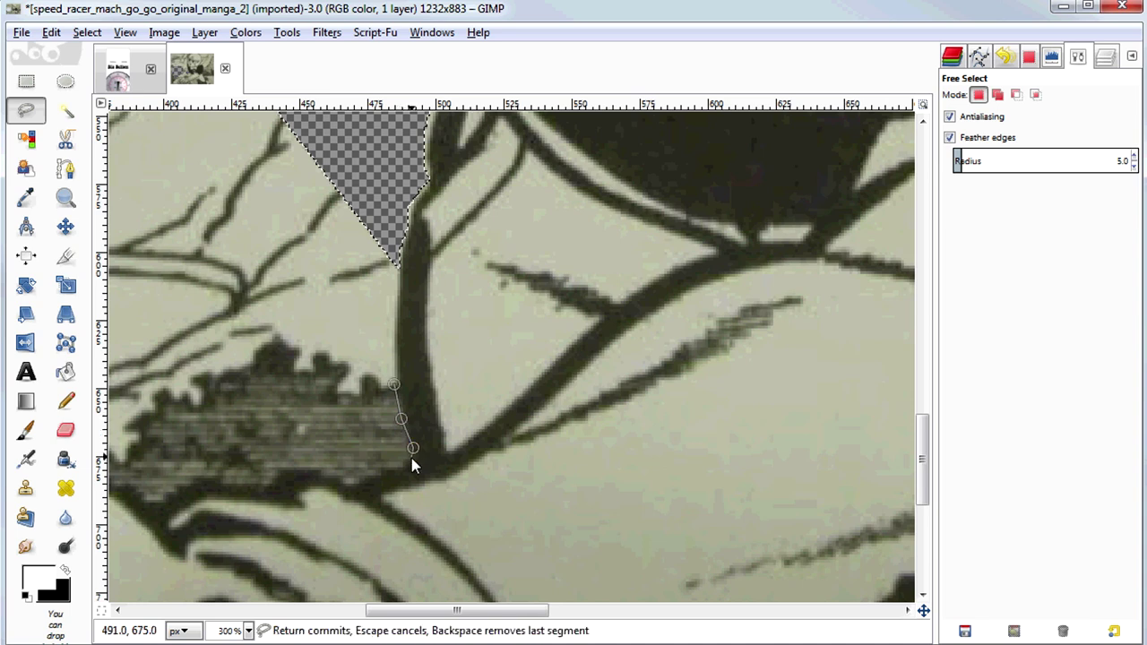
left_click(409, 458)
left_click(404, 461)
left_click(380, 472)
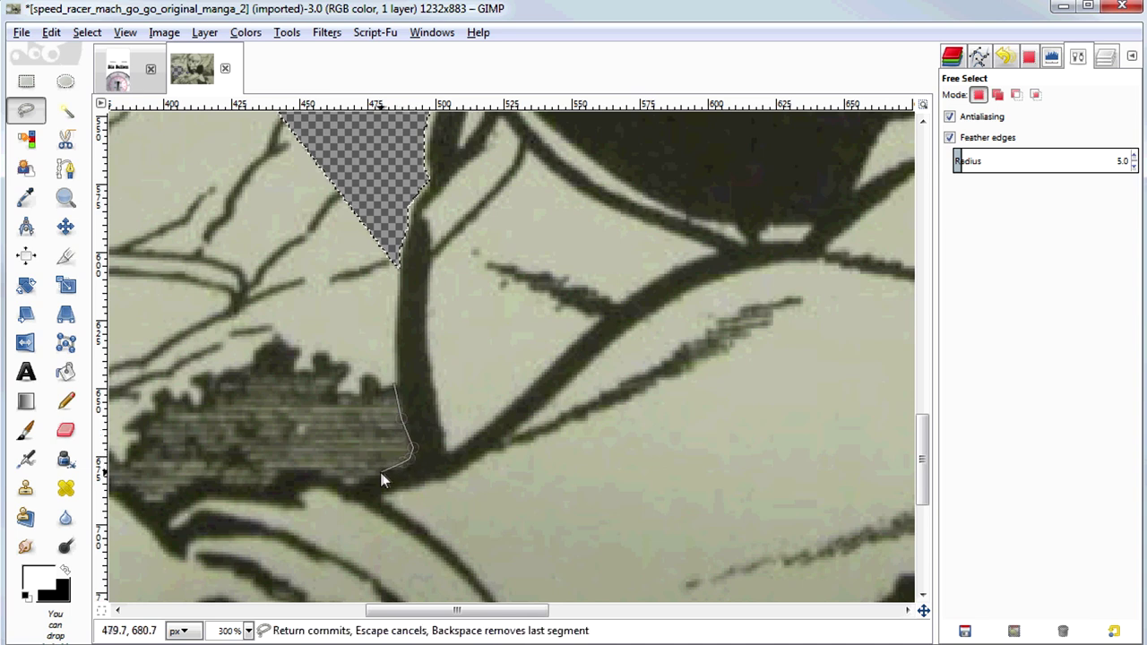
left_click(361, 481)
left_click(351, 483)
left_click(343, 479)
left_click(320, 470)
left_click(316, 414)
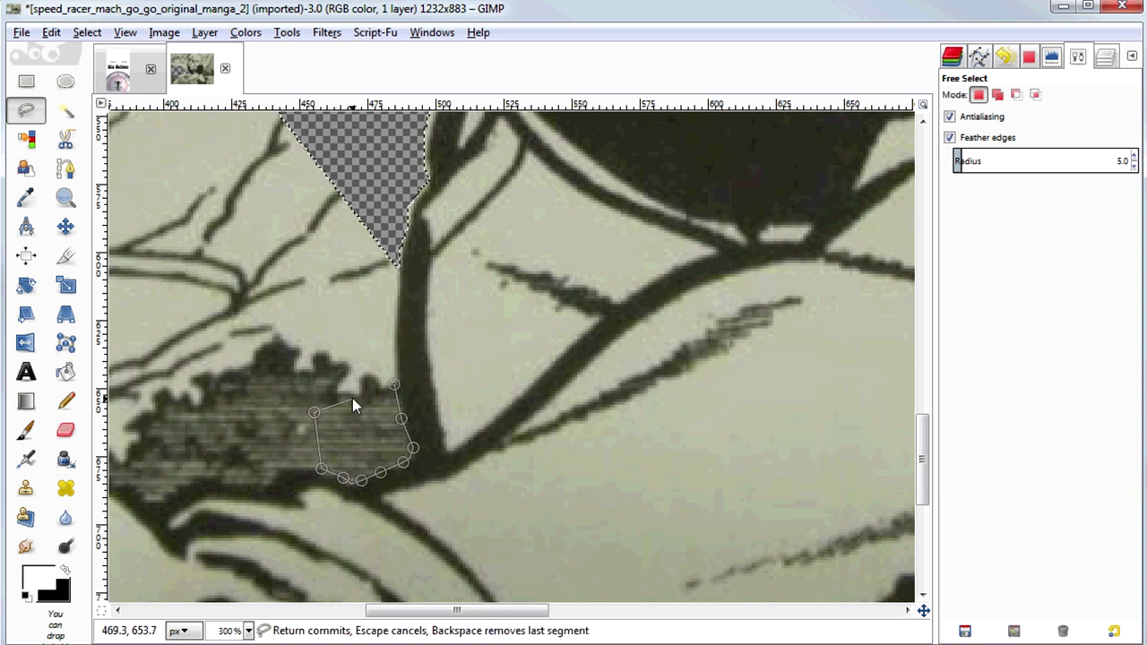
left_click(396, 387)
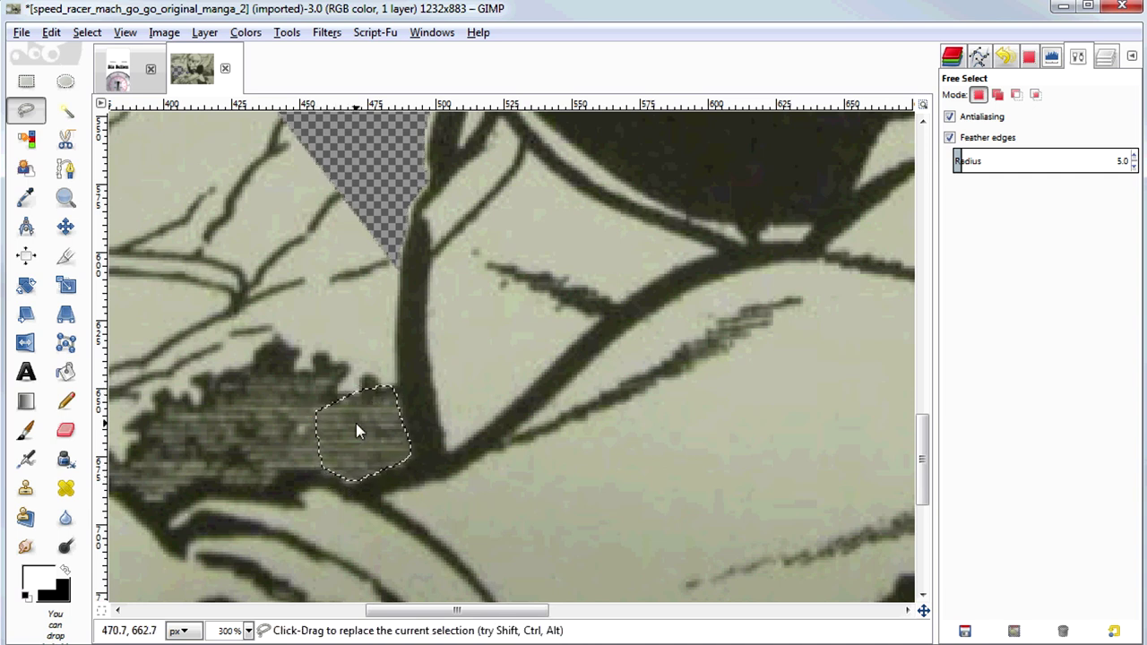
key("Delete")
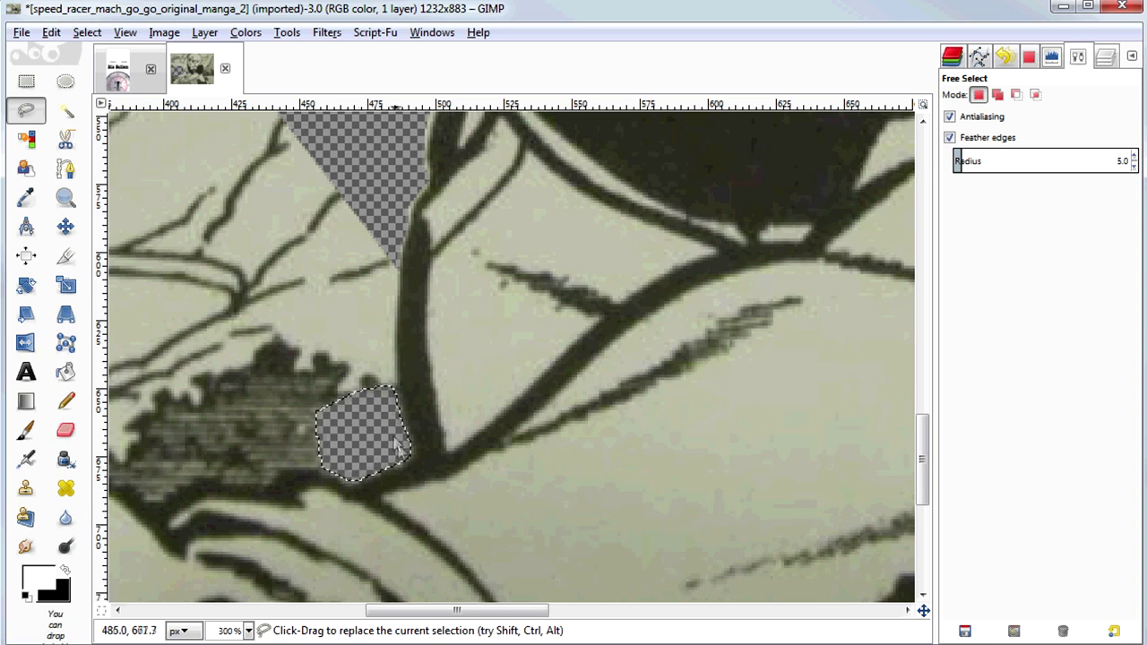
key("ctrl+shift+a")
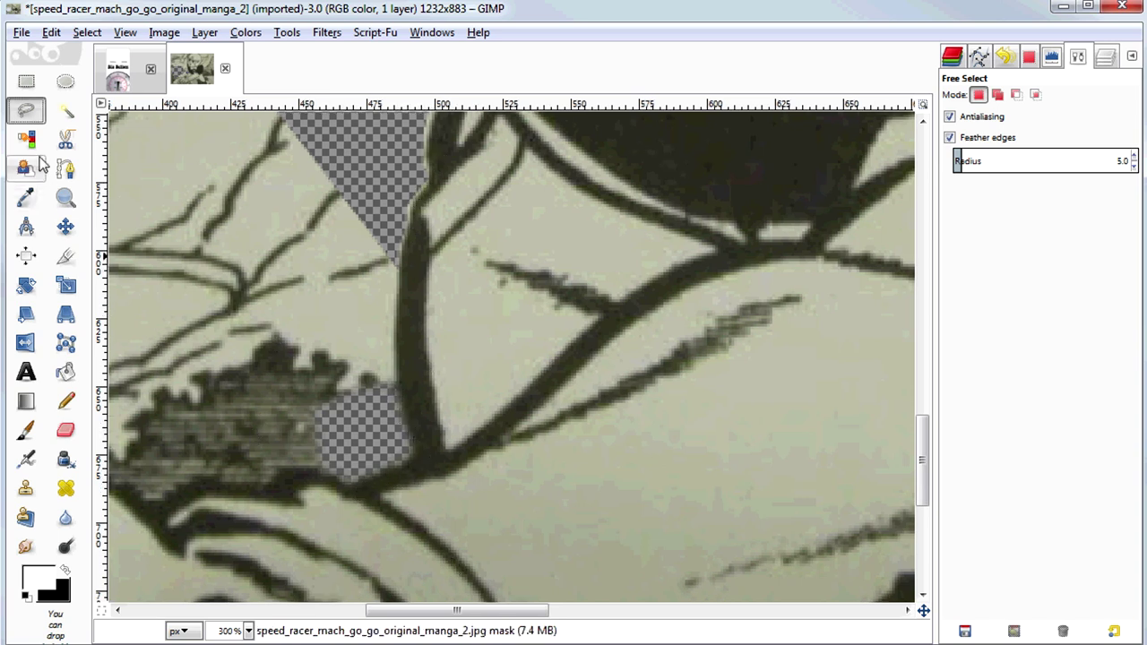
Trace the upper outline of the figure's lower forearm and hand with Scissors, starting at the dark bushes and ending beside the hand.
left_click(66, 139)
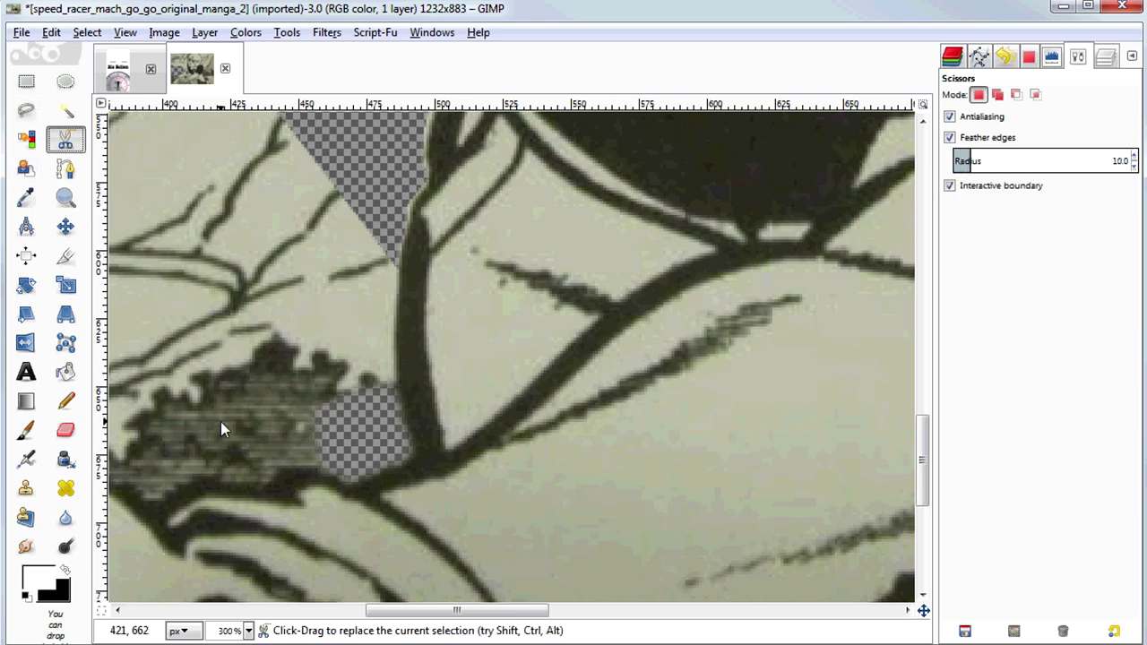
left_click(222, 372)
scroll(286, 375, "left", 1)
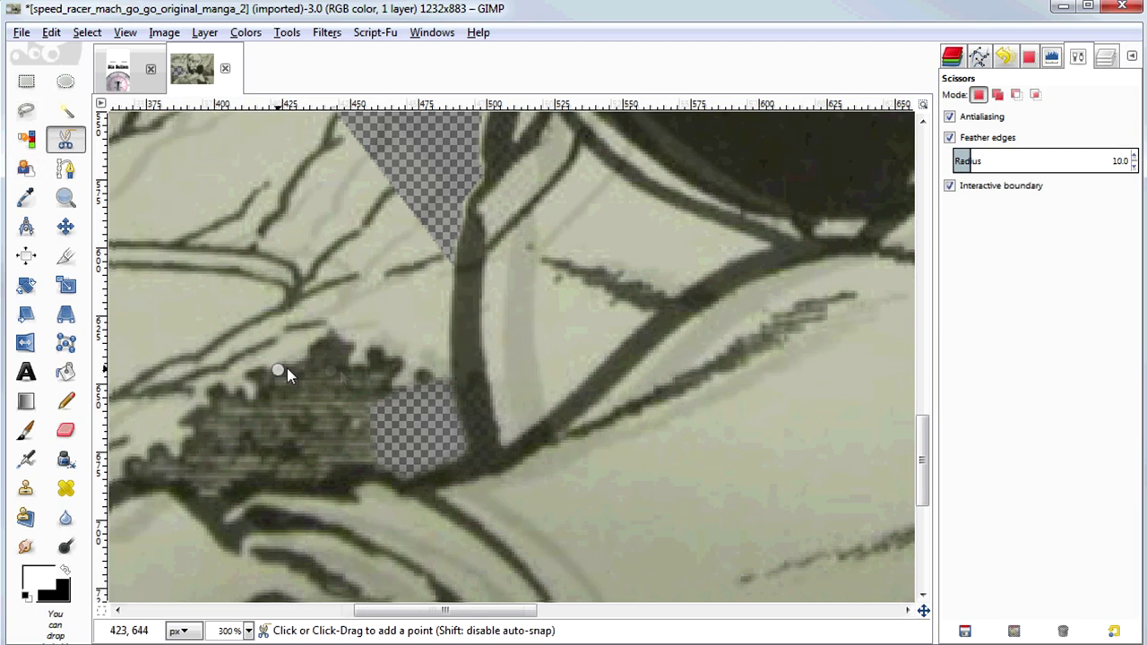
scroll(286, 374, "left", 8)
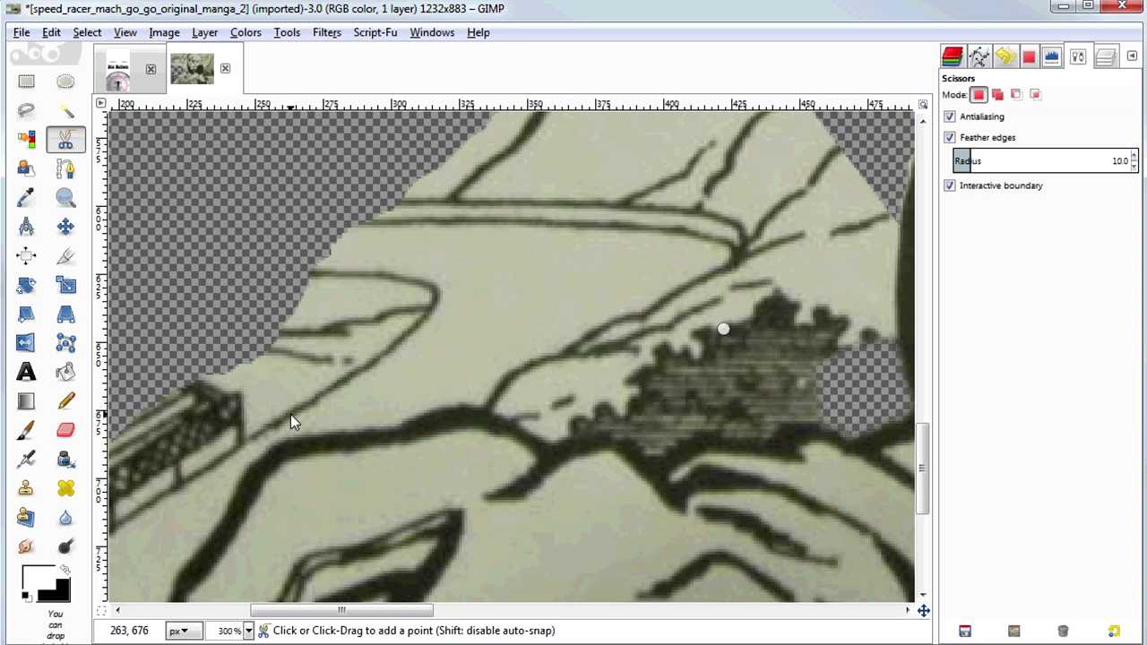
left_click(479, 404)
left_click(452, 405)
left_click(415, 413)
left_click(388, 423)
left_click(253, 443)
left_click(194, 541)
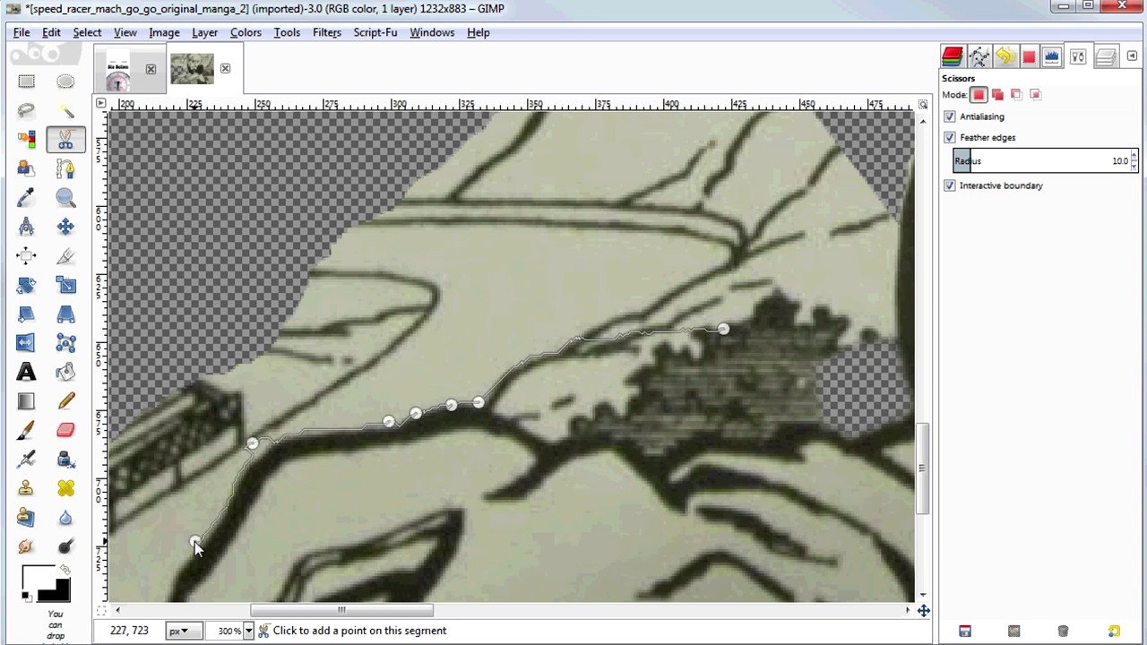
mouse_move(257, 442)
left_mouse_down()
mouse_move(260, 455)
mouse_move(257, 445)
left_mouse_up()
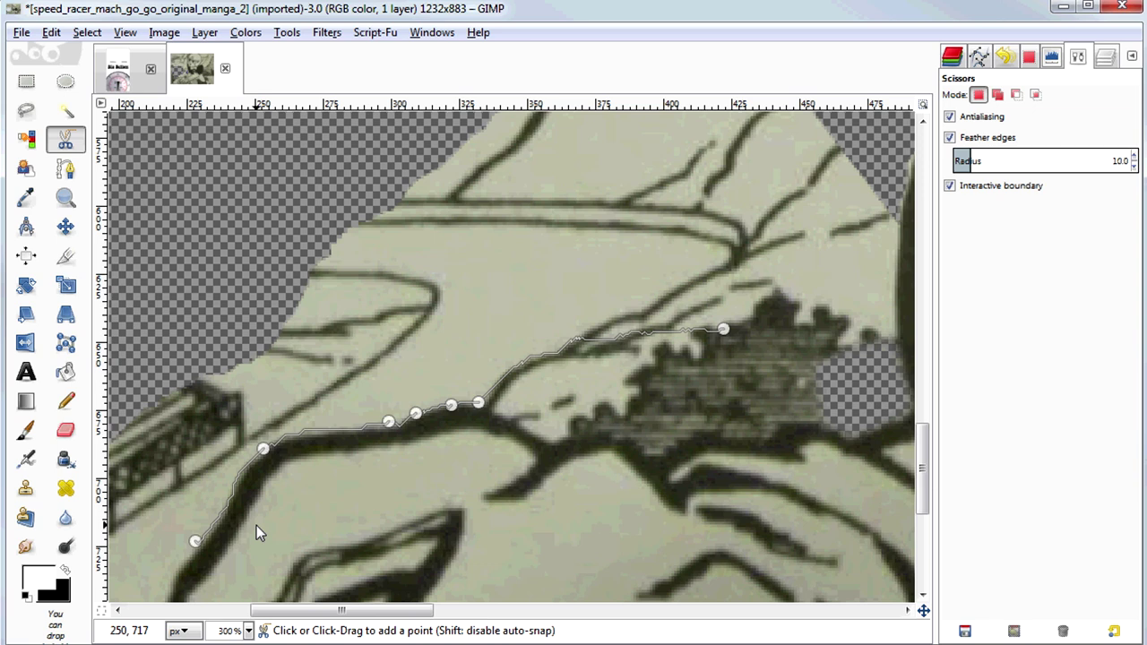
left_click(170, 589)
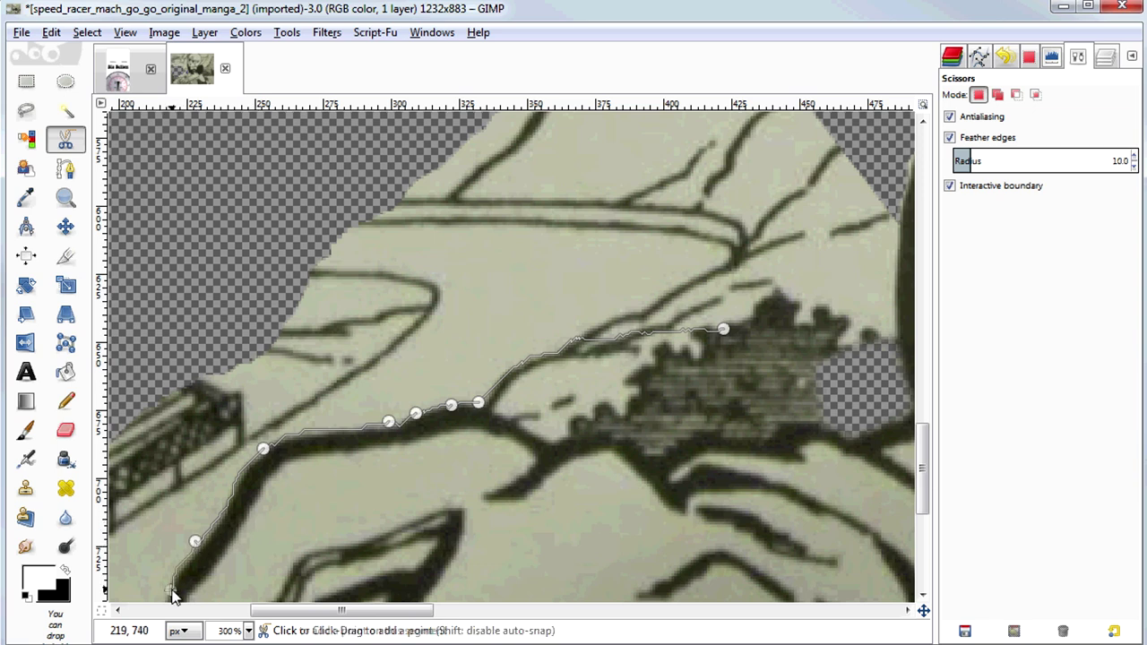
Close the Scissors boundary across the background and around the bushes, clear the enclosed area on the layer mask, and remove the selection.
left_click(143, 516)
left_click(302, 311)
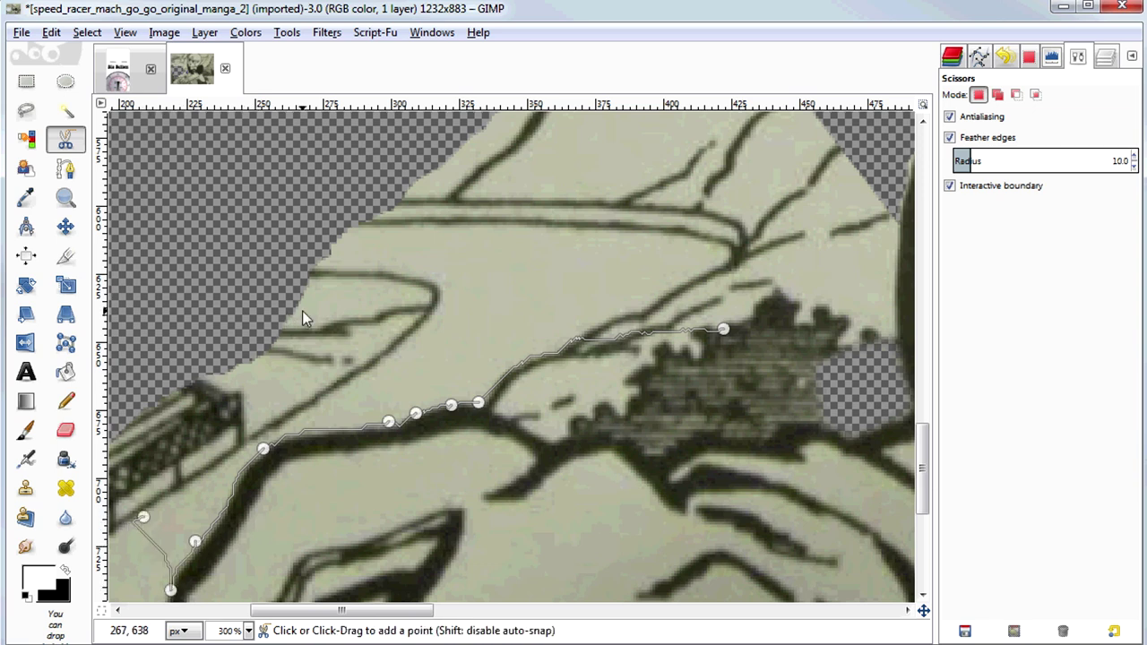
left_click(725, 330)
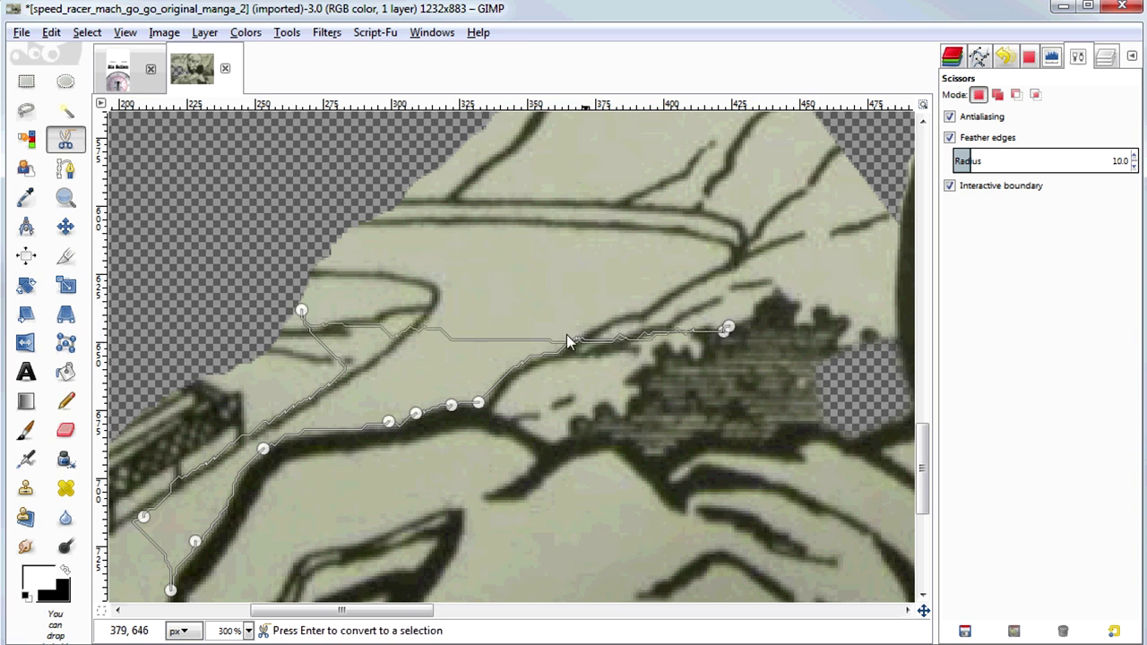
left_click_drag(536, 359, 549, 442)
left_click(465, 375)
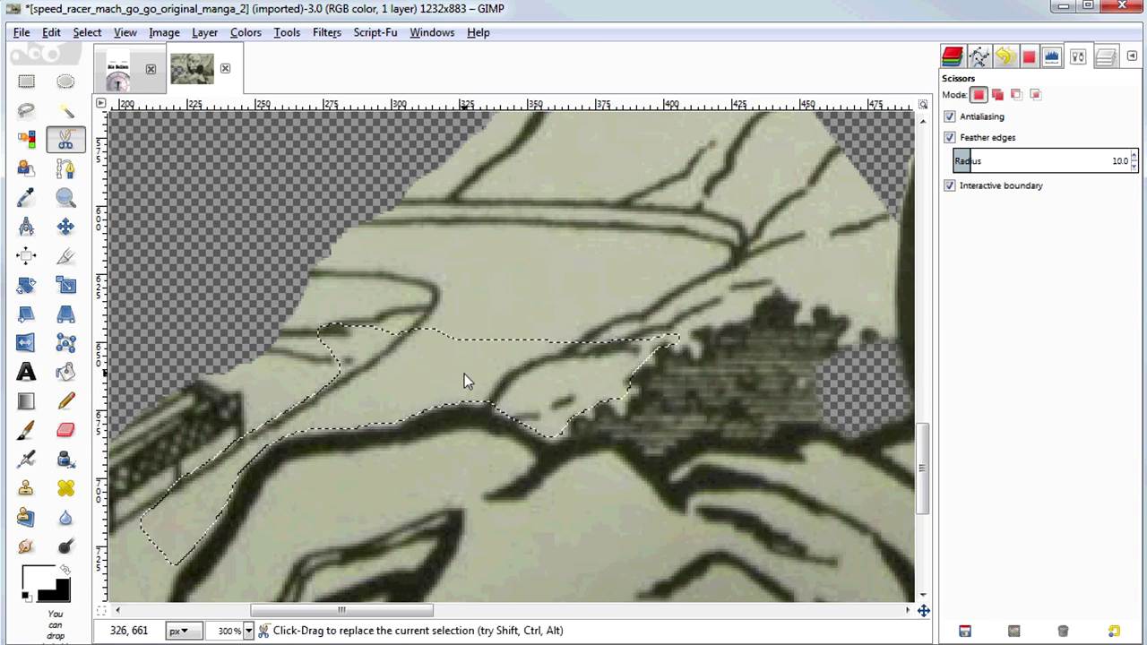
key("Delete")
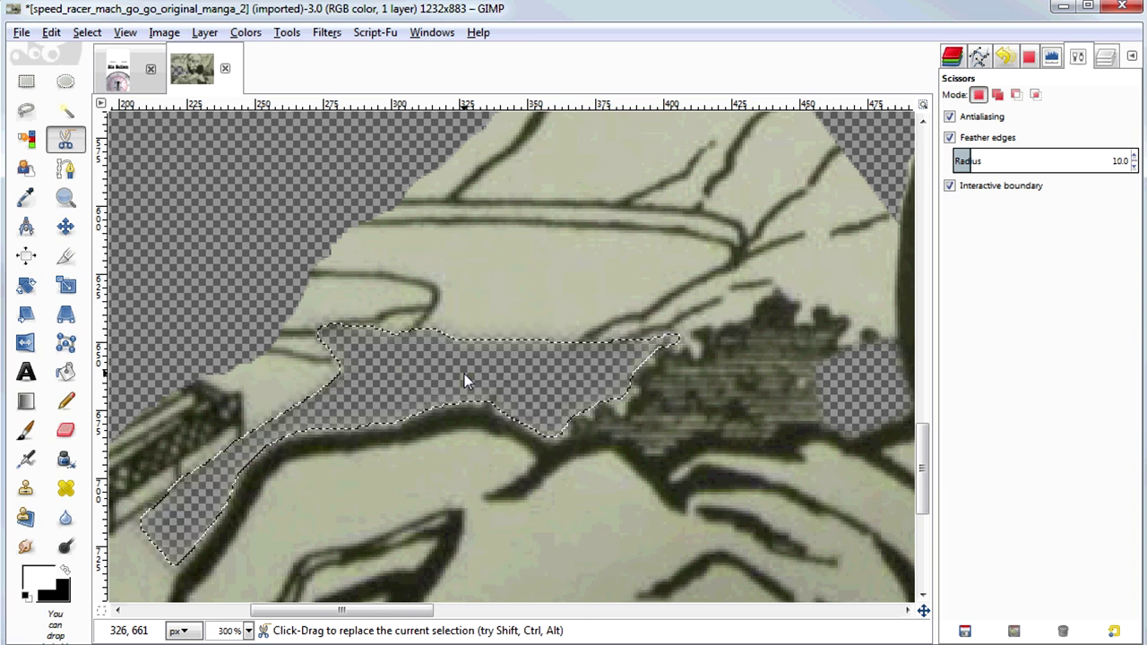
key("ctrl+shift+a")
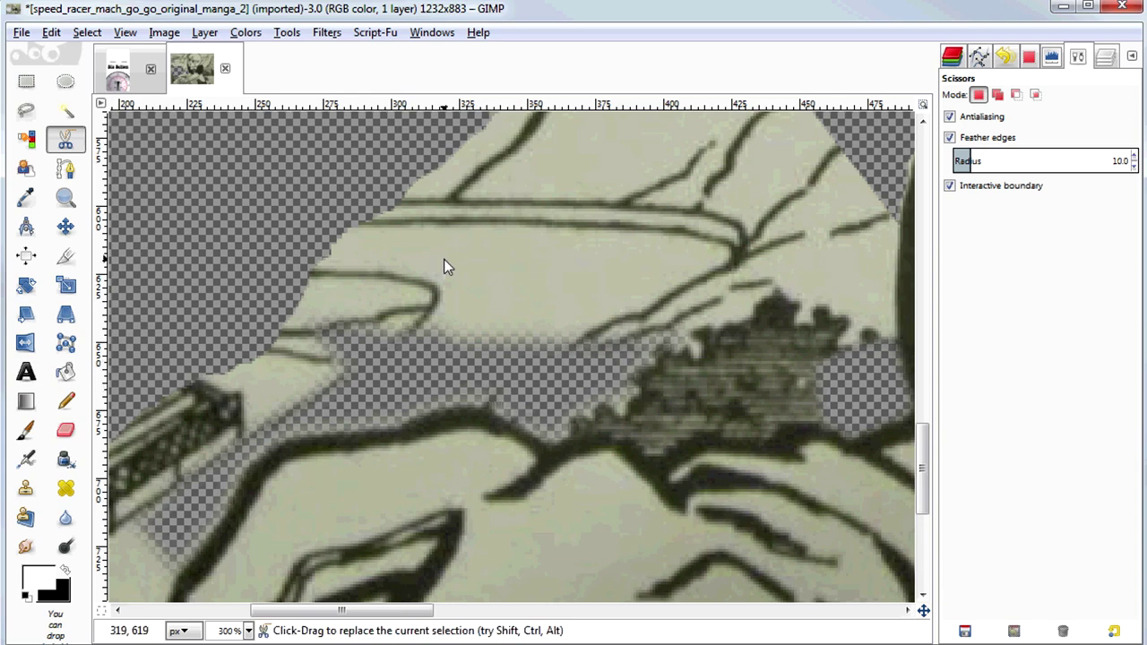
Clear a rectangle of 266 × 561 px over the cliff and tower on the layer mask, and remove the selection.
scroll(444, 259, "down", 4)
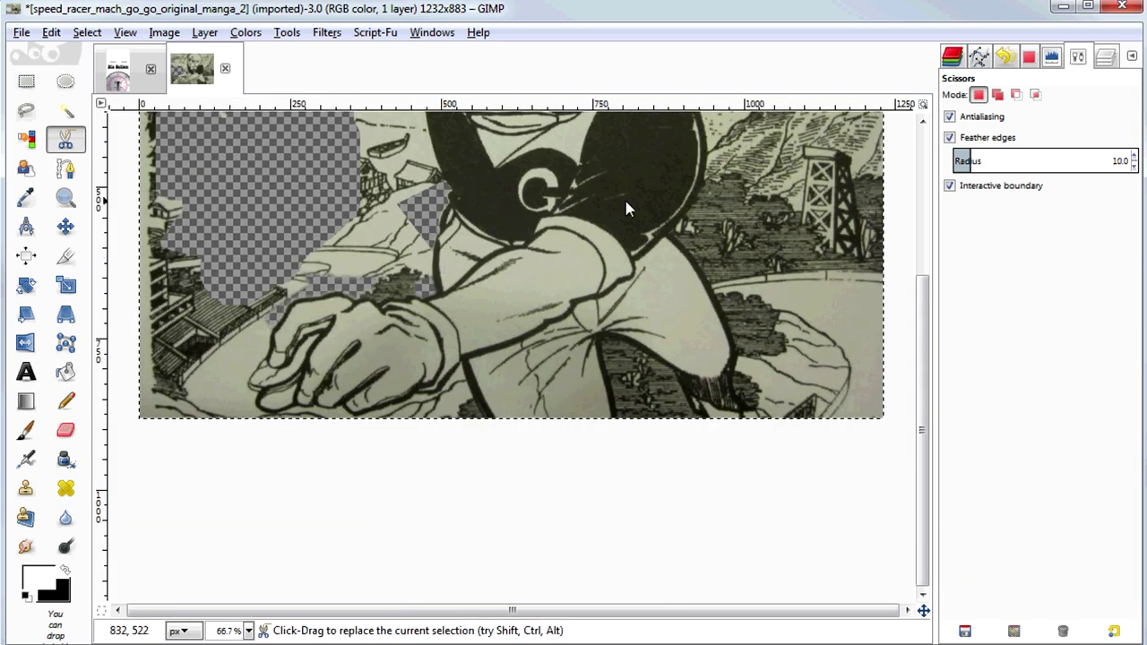
left_click_drag(923, 436, 916, 227)
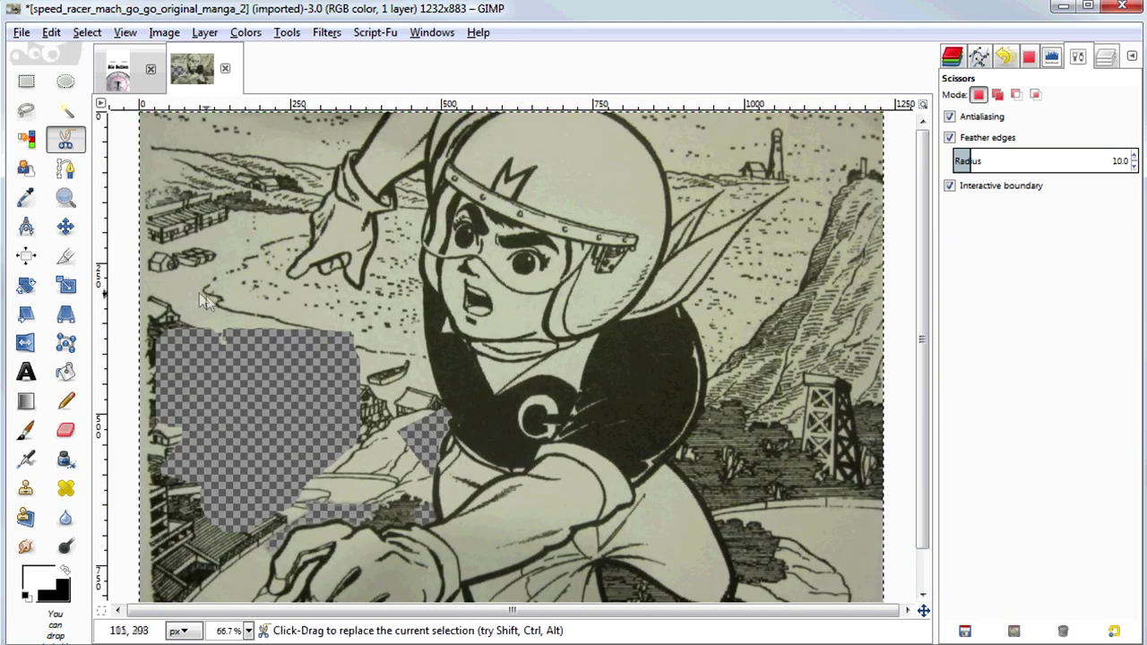
scroll(204, 302, "down", 1)
left_click(26, 81)
left_click_drag(738, 215, 898, 550)
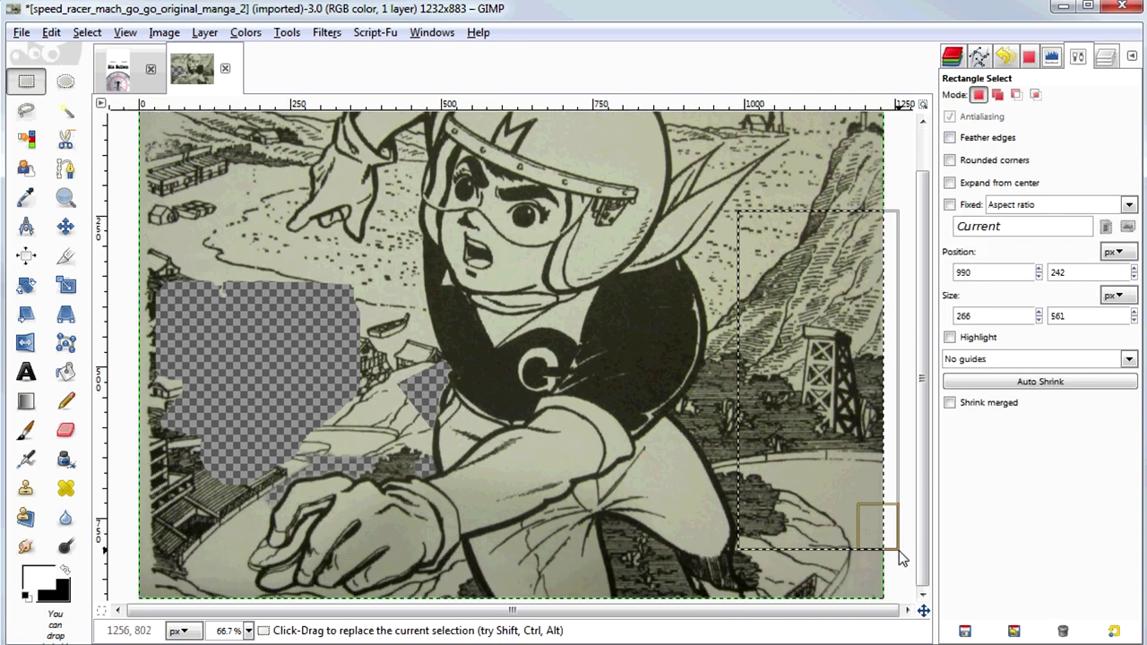
key("Delete")
left_click(87, 32)
left_click(105, 77)
Erase more background above and beside the large cleared area below the raised hand, using the Eraser at size 50.
left_click(65, 430)
mouse_move(216, 262)
left_mouse_down()
mouse_move(251, 279)
mouse_move(399, 266)
left_mouse_up()
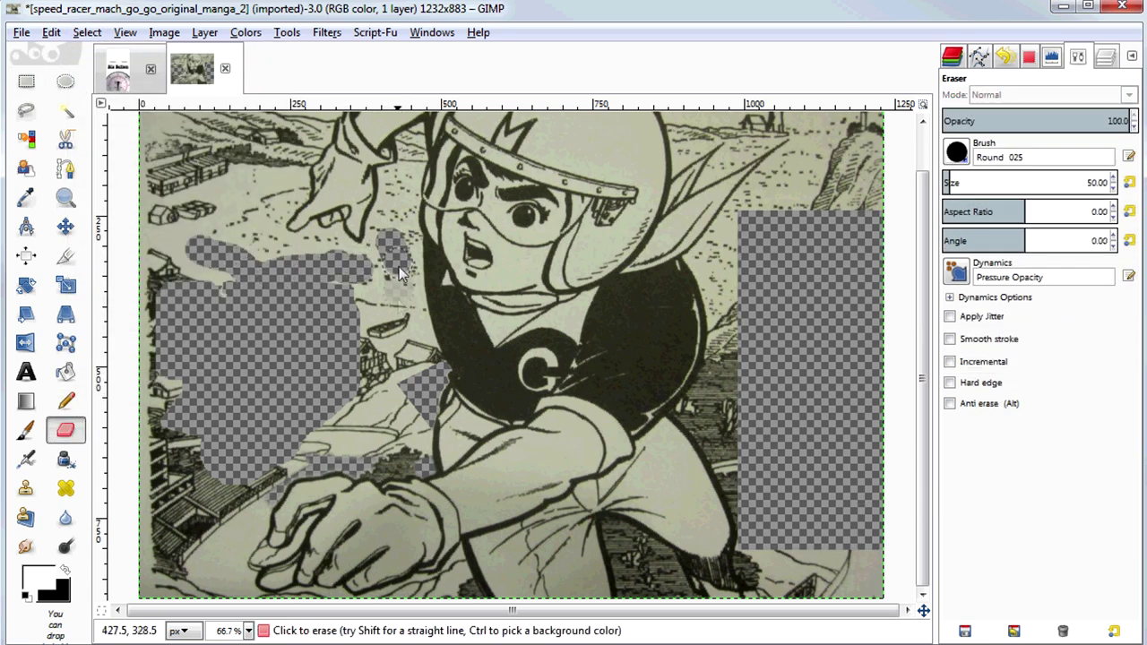
left_click_drag(402, 356, 367, 284)
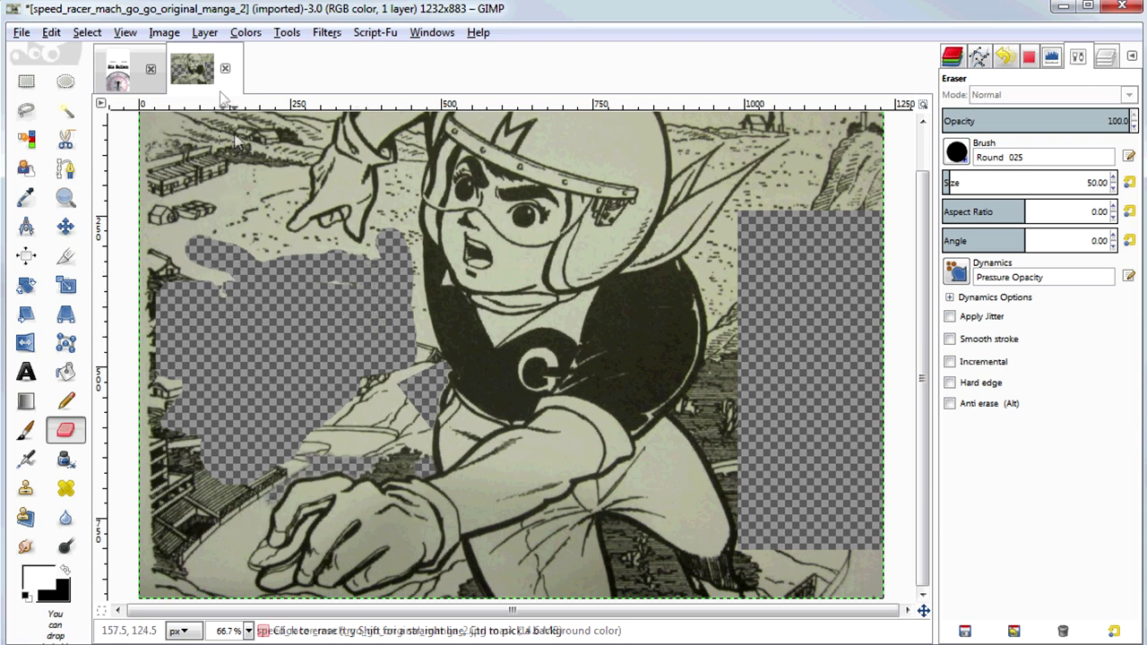
Close the manga image without saving and make the Pressure Gauge layer active in the pedal graphic.
left_click(225, 69)
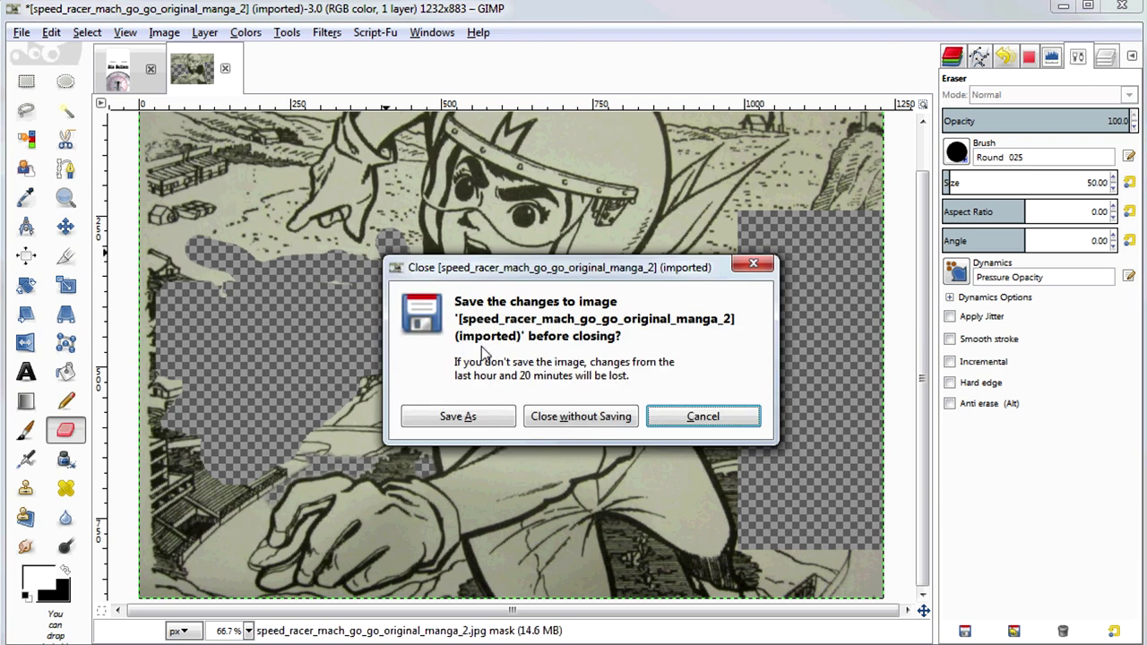
left_click(552, 419)
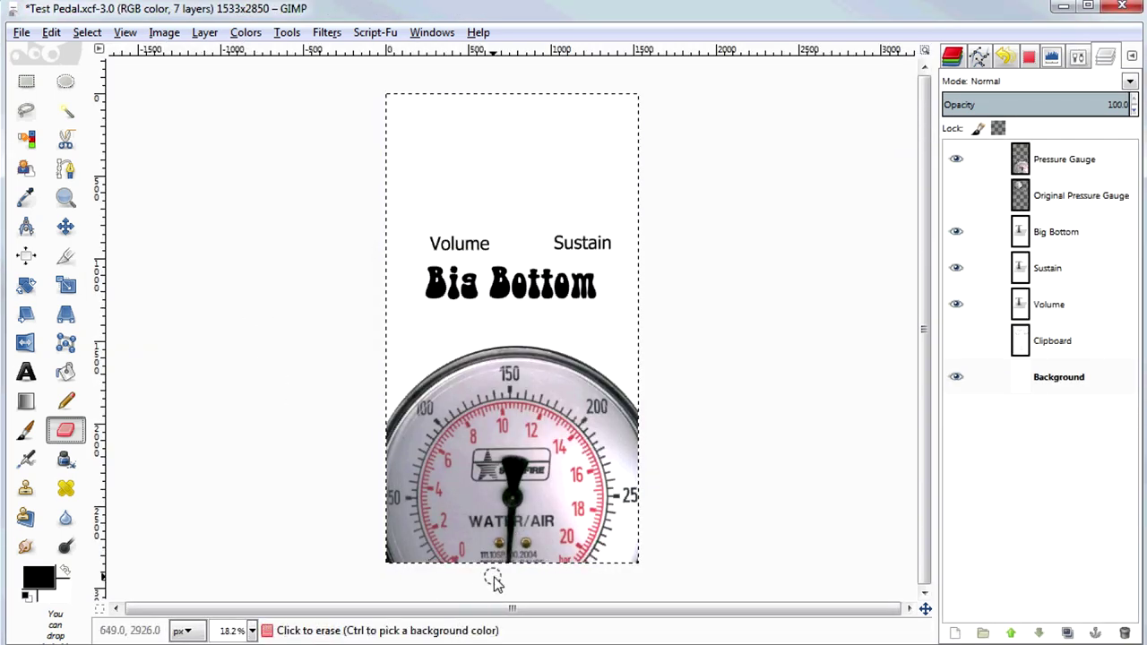
scroll(496, 582, "up", 1)
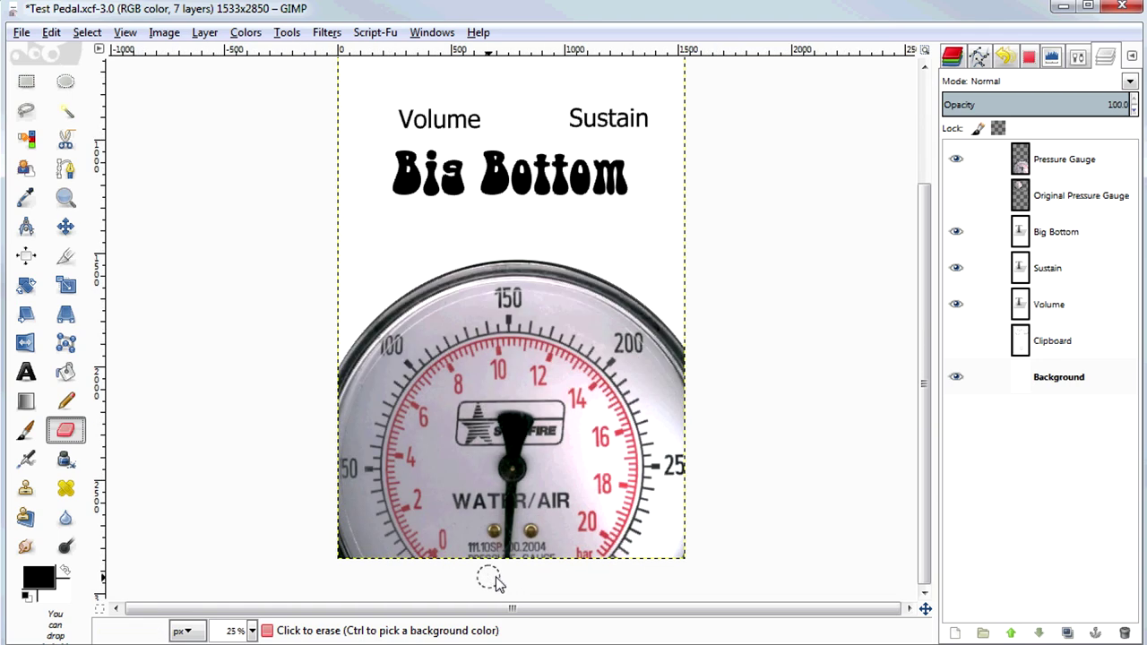
scroll(496, 582, "up", 3)
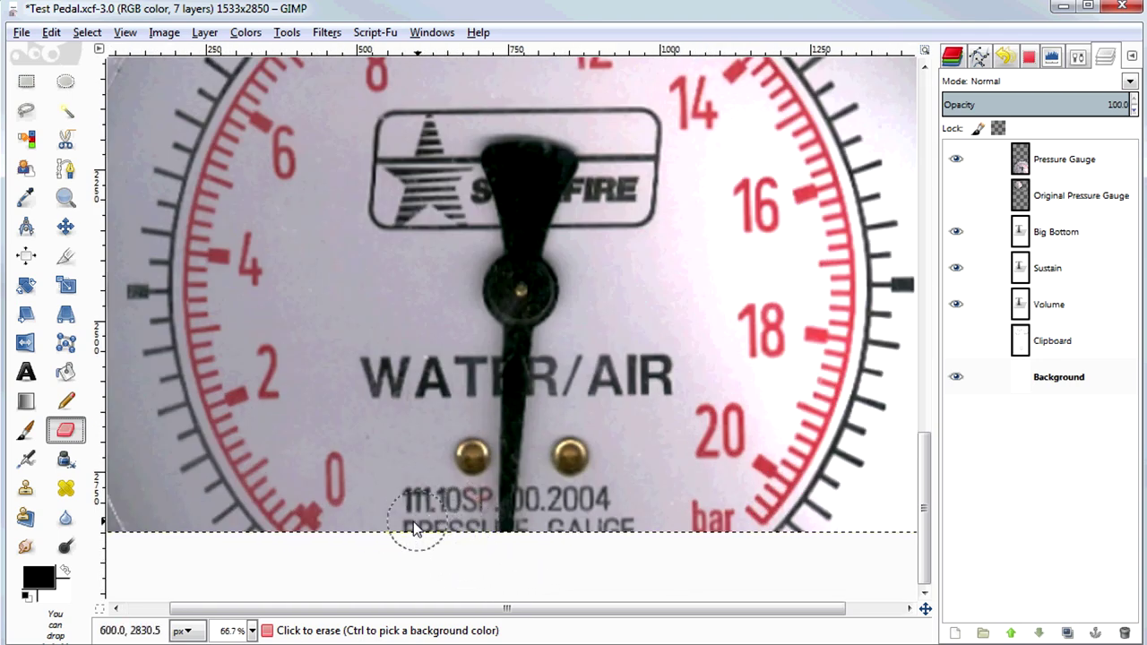
left_click(1059, 163)
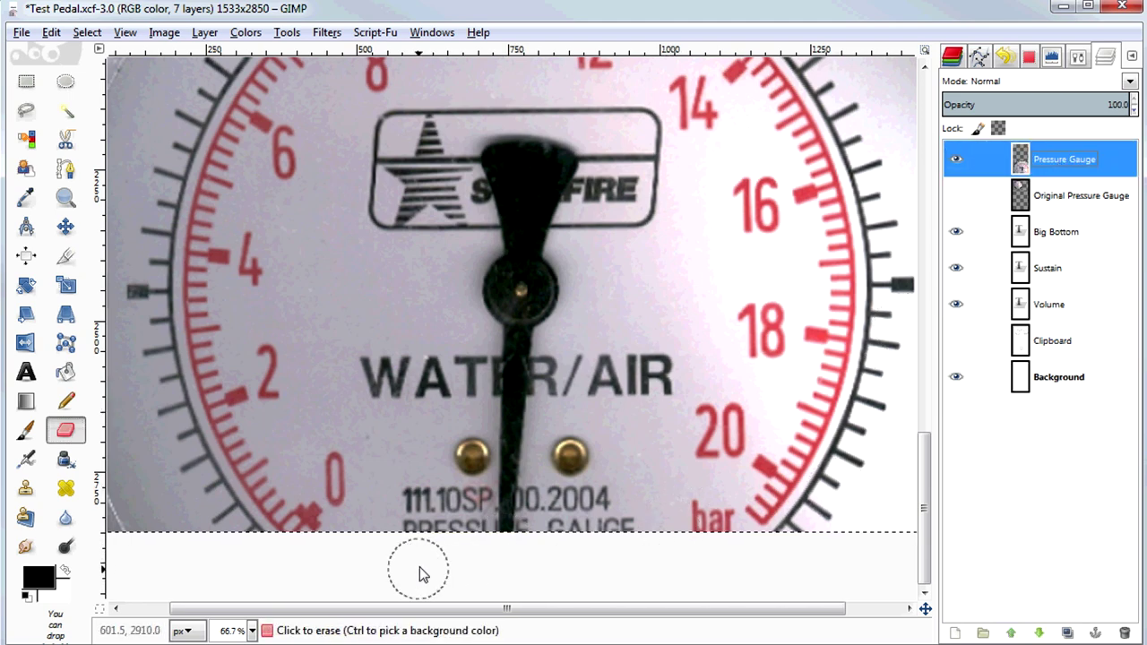
Try erasing the small print beside the needle at the gauge's lower edge, and undo both eraser strokes.
left_click(418, 506)
left_click(451, 504)
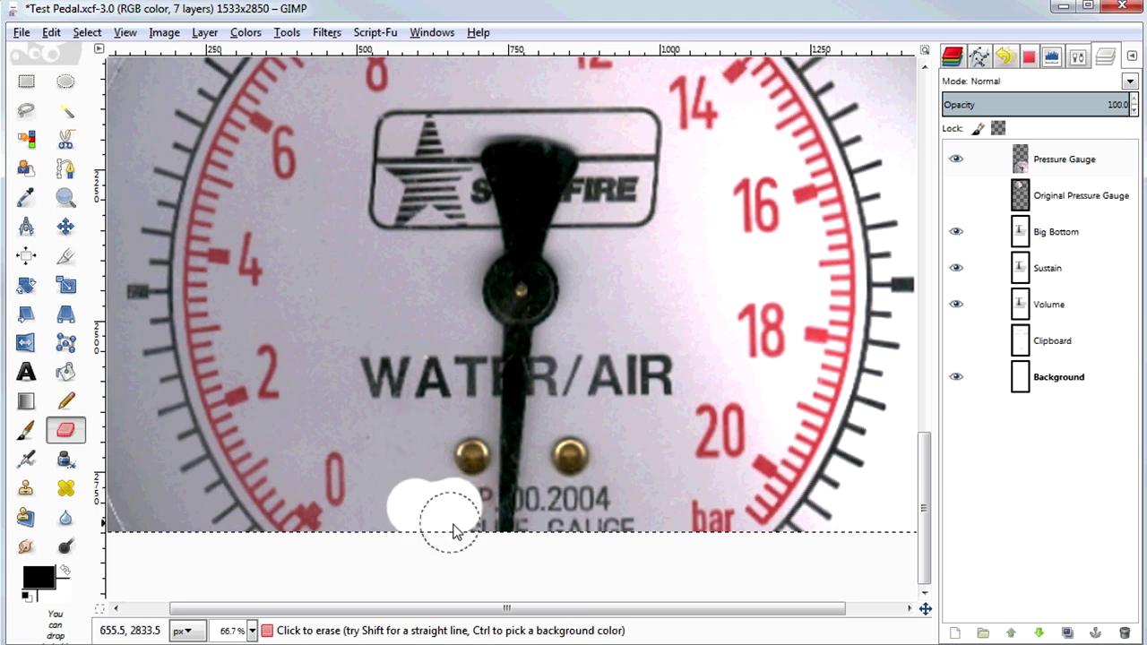
key("ctrl+z")
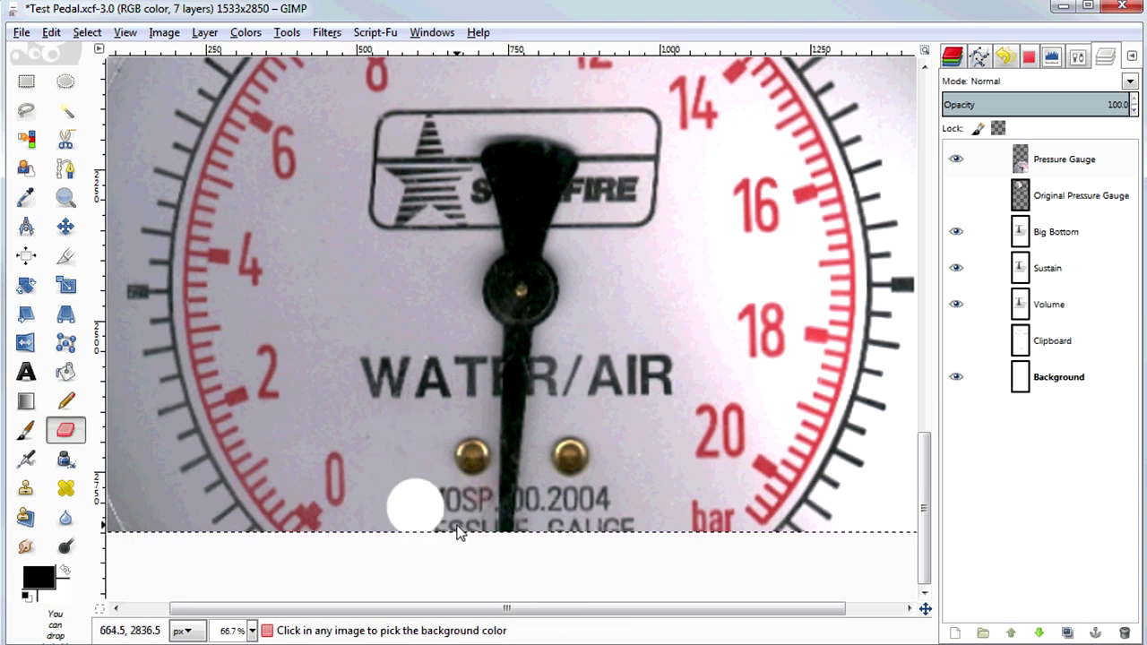
key("ctrl+z")
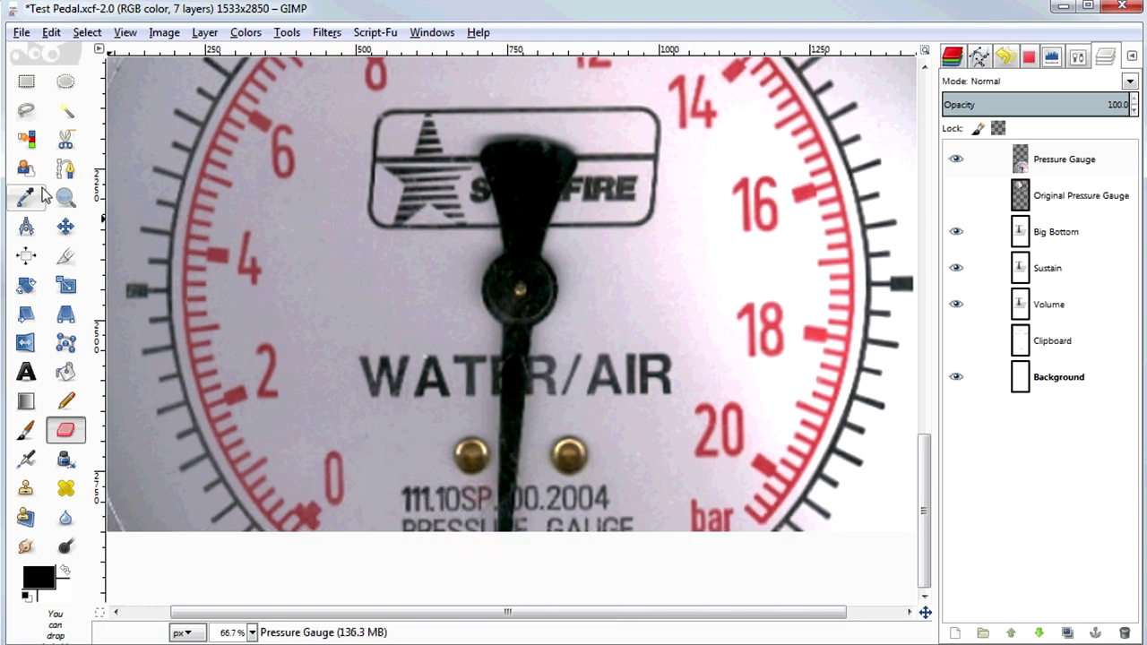
Select a rectangular blank patch of the gauge face between the red 0 and the nearest brass rivet, and feather the selection.
left_click(26, 82)
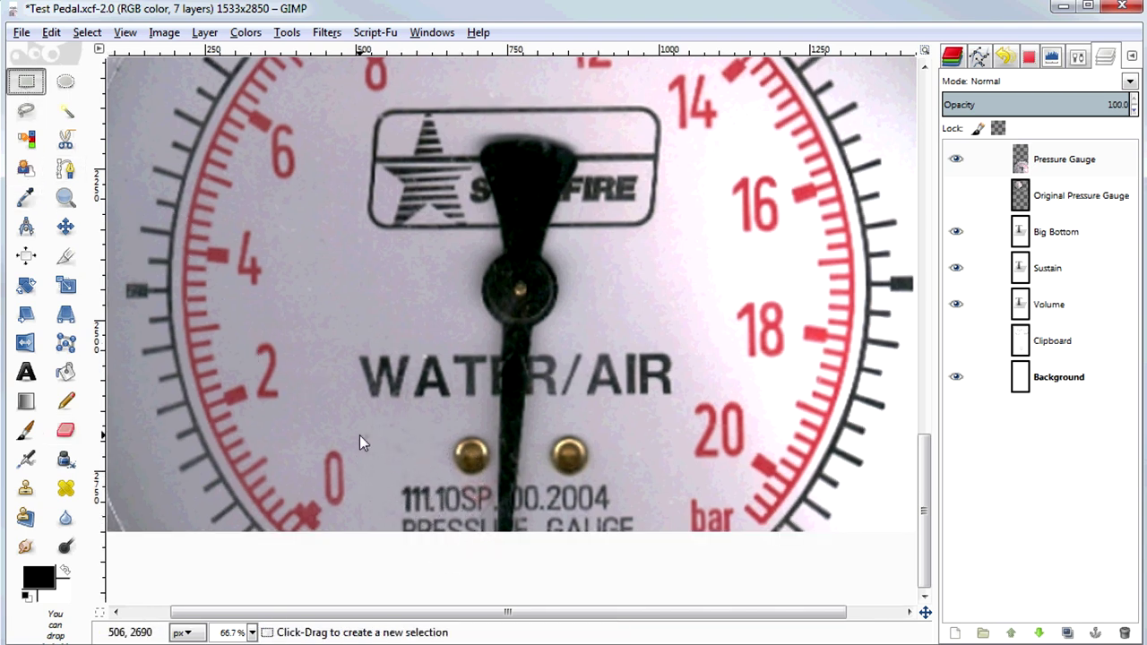
left_click_drag(360, 418, 431, 473)
left_click(87, 33)
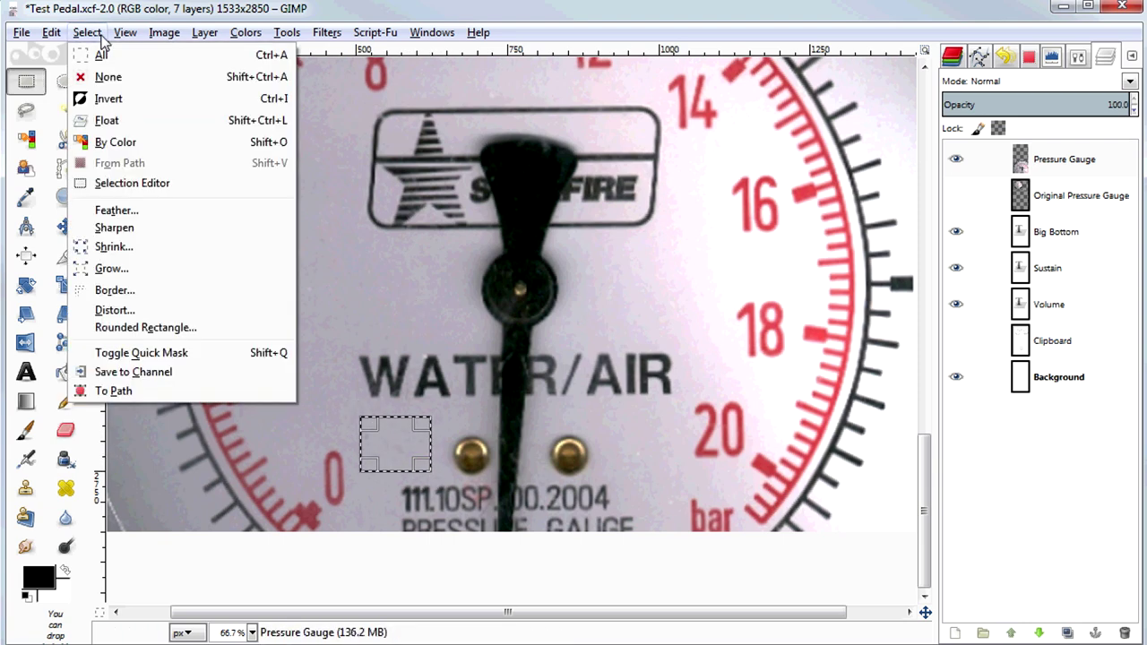
left_click(121, 210)
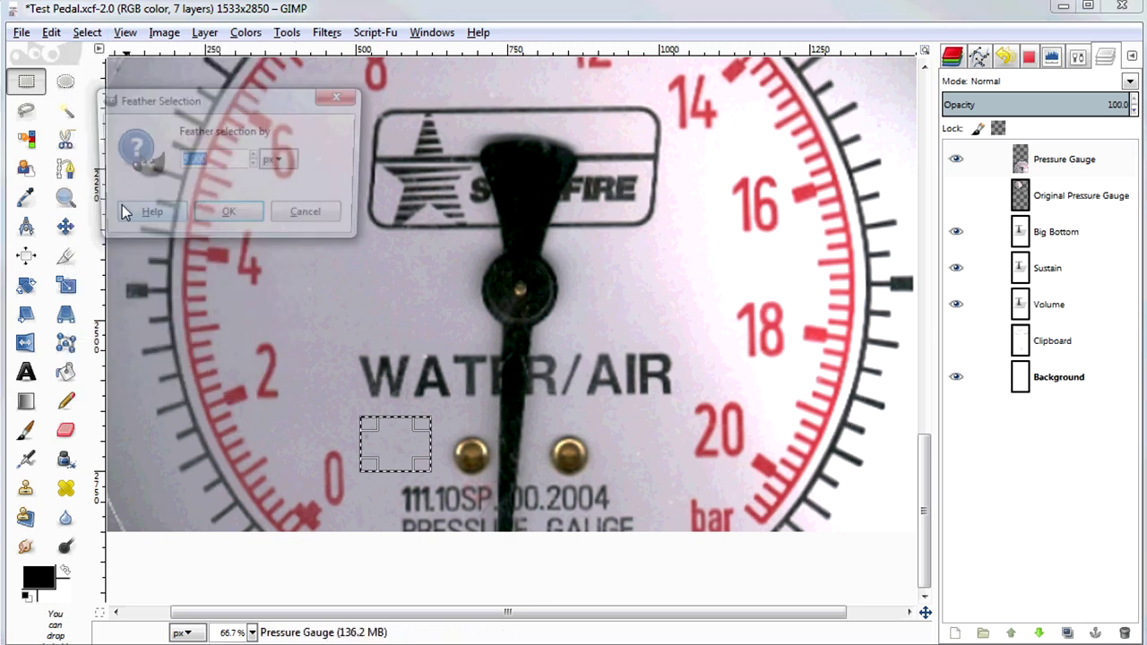
left_click(240, 211)
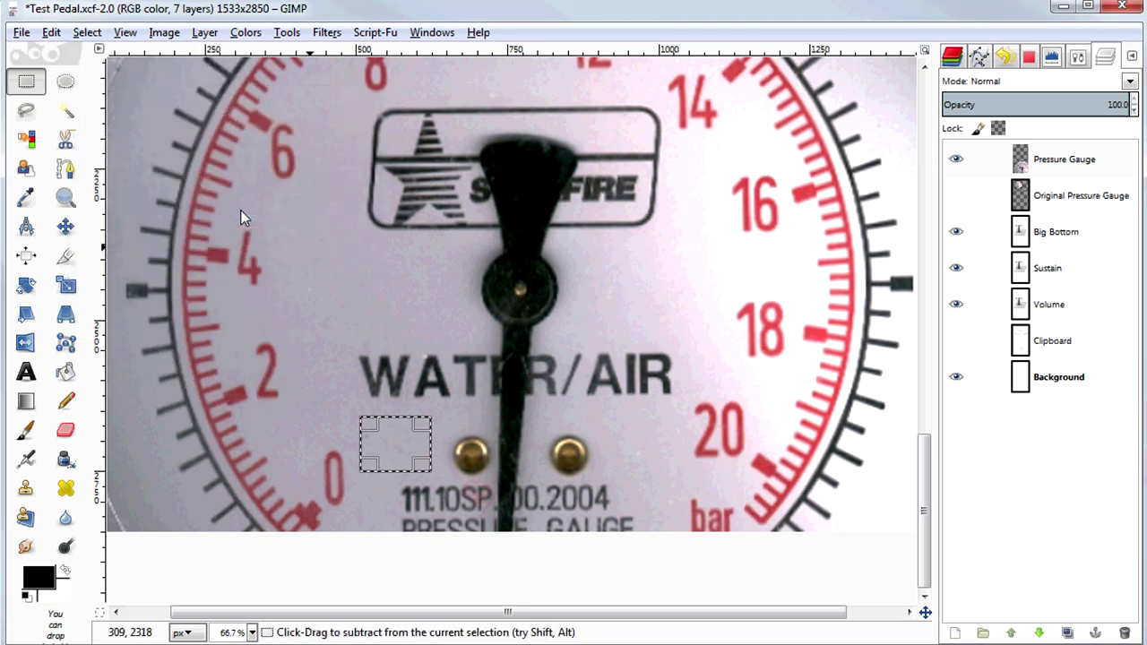
Copy and paste the blank patch, and move the copy over the small print just left of the needle.
key("ctrl+c")
key("ctrl+v")
left_click_drag(400, 440, 466, 504)
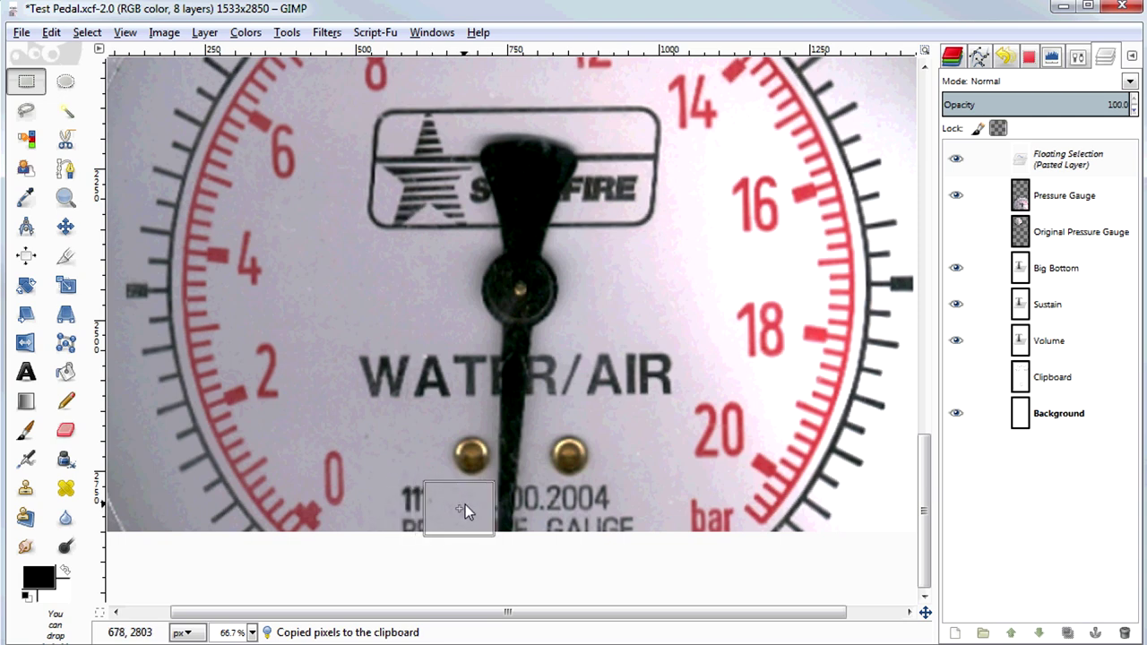
Scale the pasted patch to 184 × 99 px to cover the print left of the needle, and put it on a new layer.
key("shift+t")
left_click(475, 514)
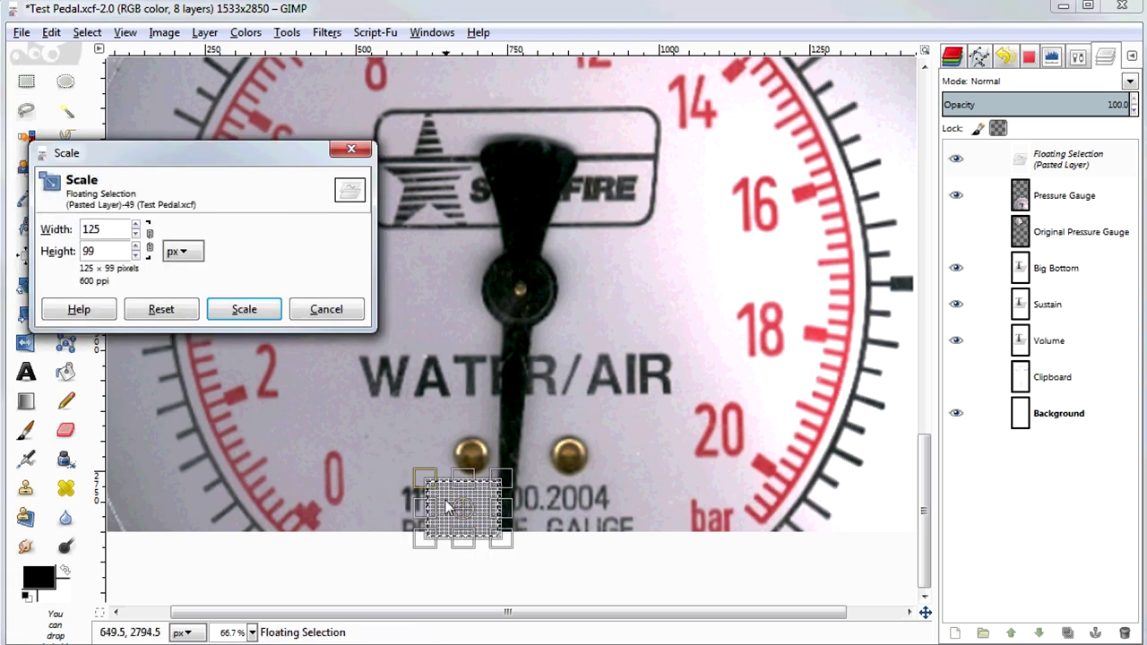
left_click_drag(427, 509, 381, 512)
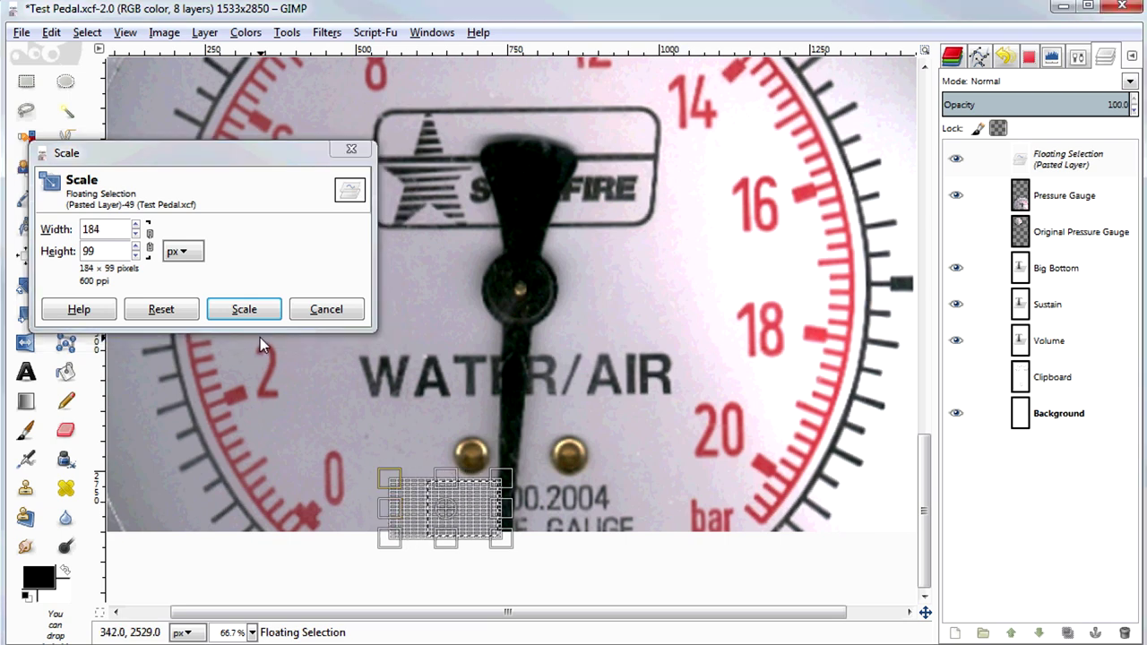
left_click(244, 309)
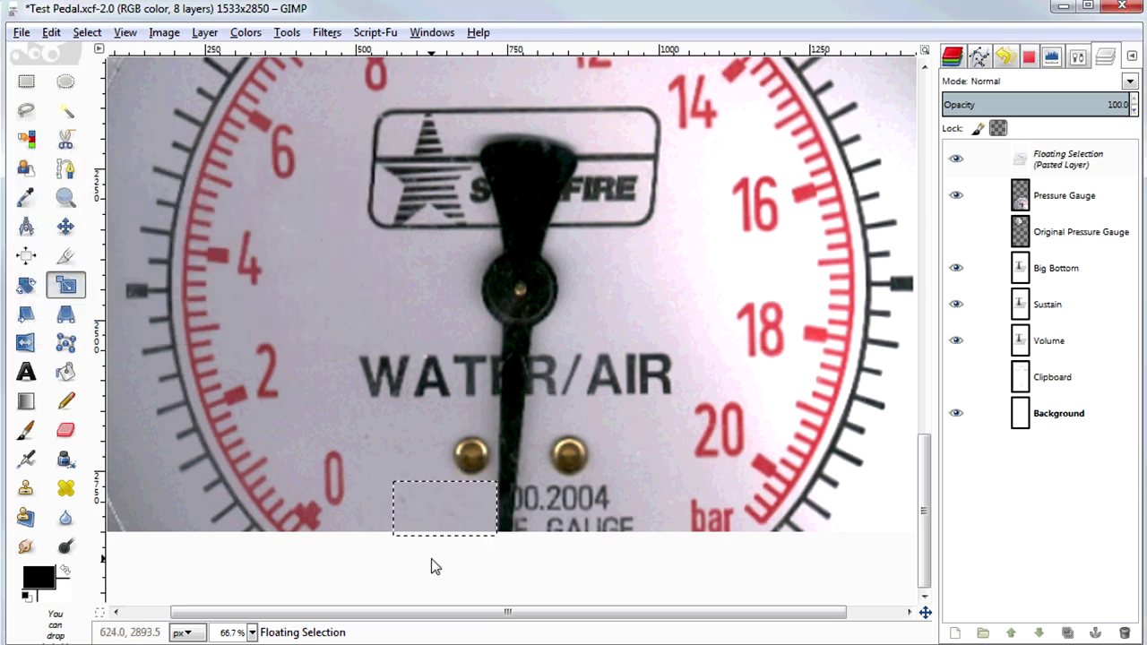
right_click(1066, 174)
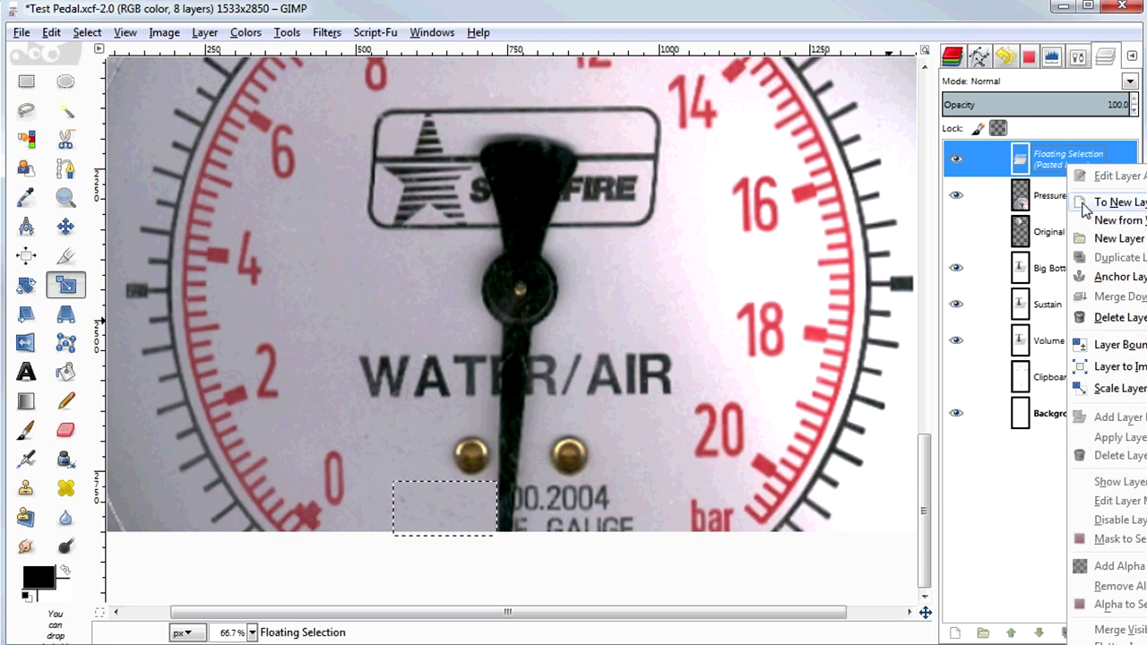
left_click(1095, 202)
Choose the Clone tool and undo the pasted blank patch over the gauge's small print.
left_click(1066, 415)
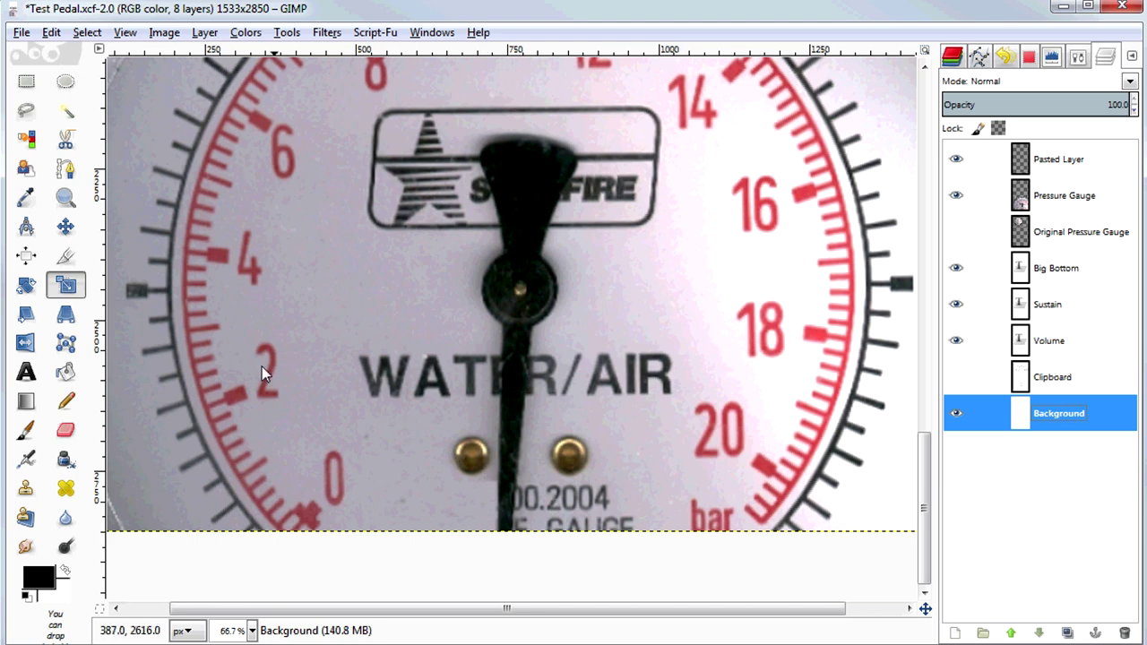
left_click(27, 490)
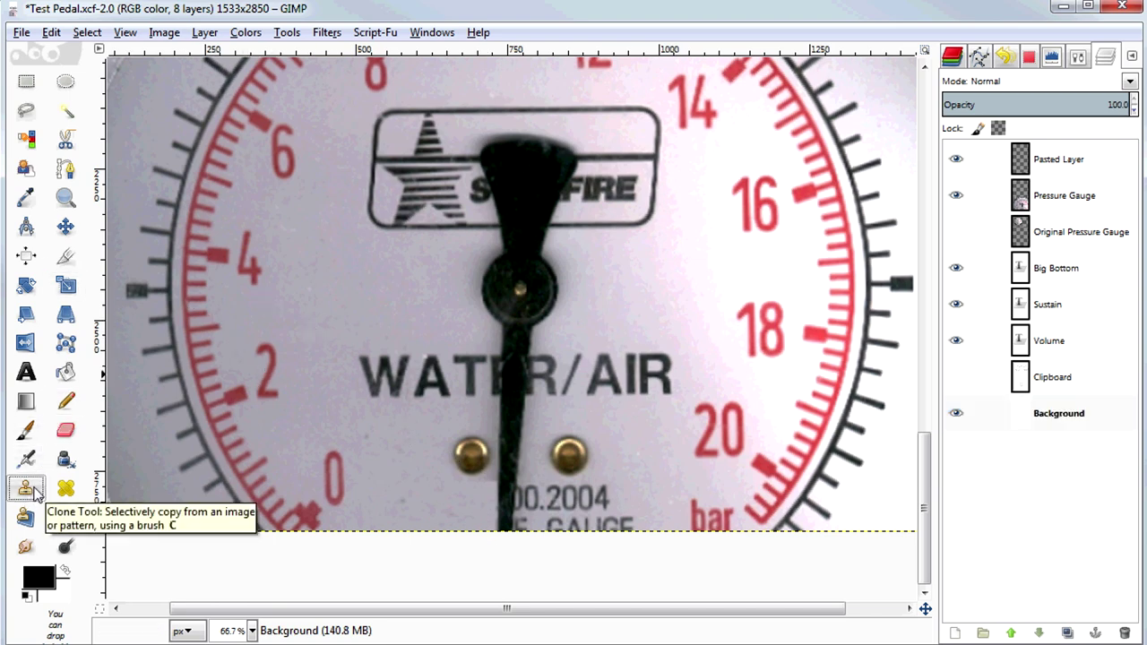
key("ctrl+v")
key("ctrl+z")
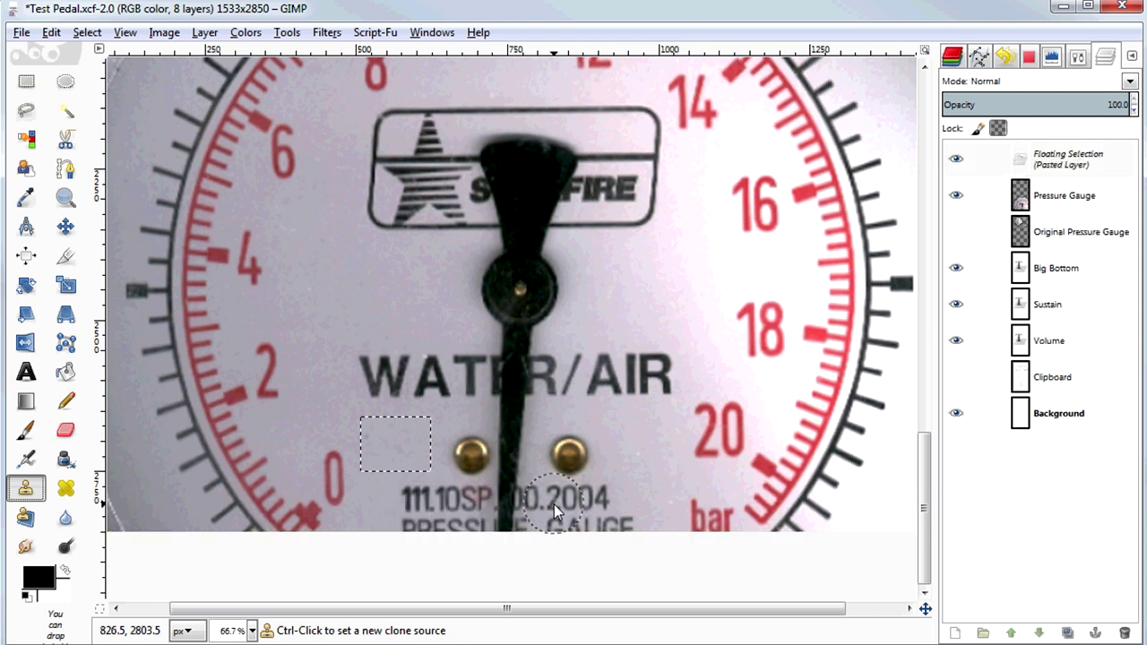
key("ctrl+z")
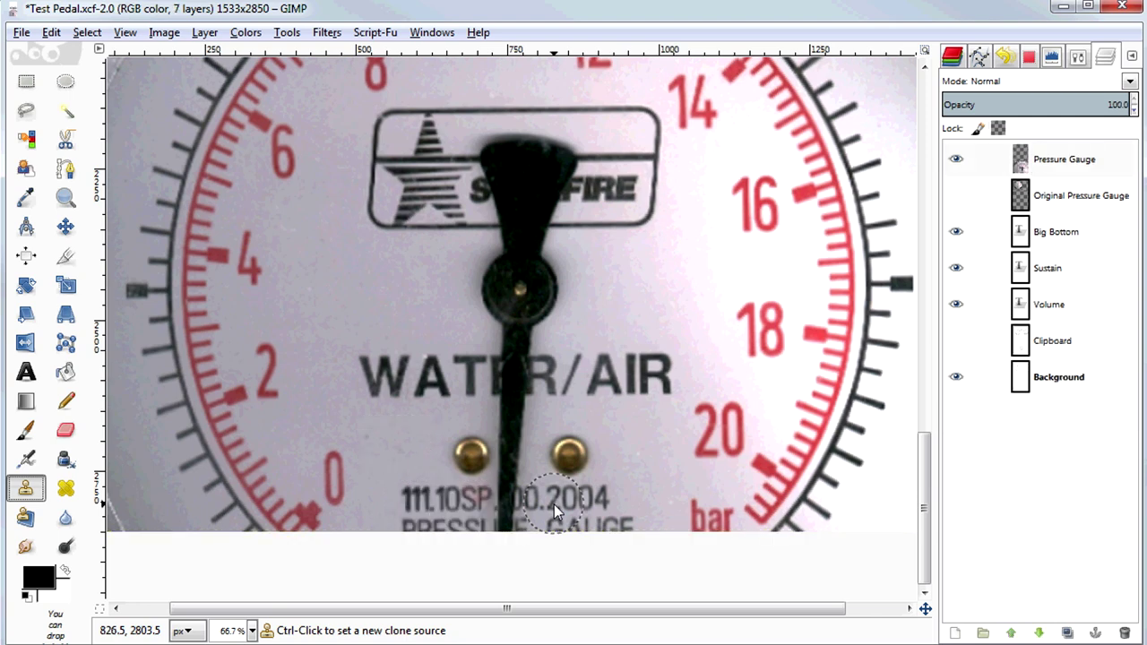
Set the Clone brush to Round middle soft 040 with a size of 30.
left_click(1077, 59)
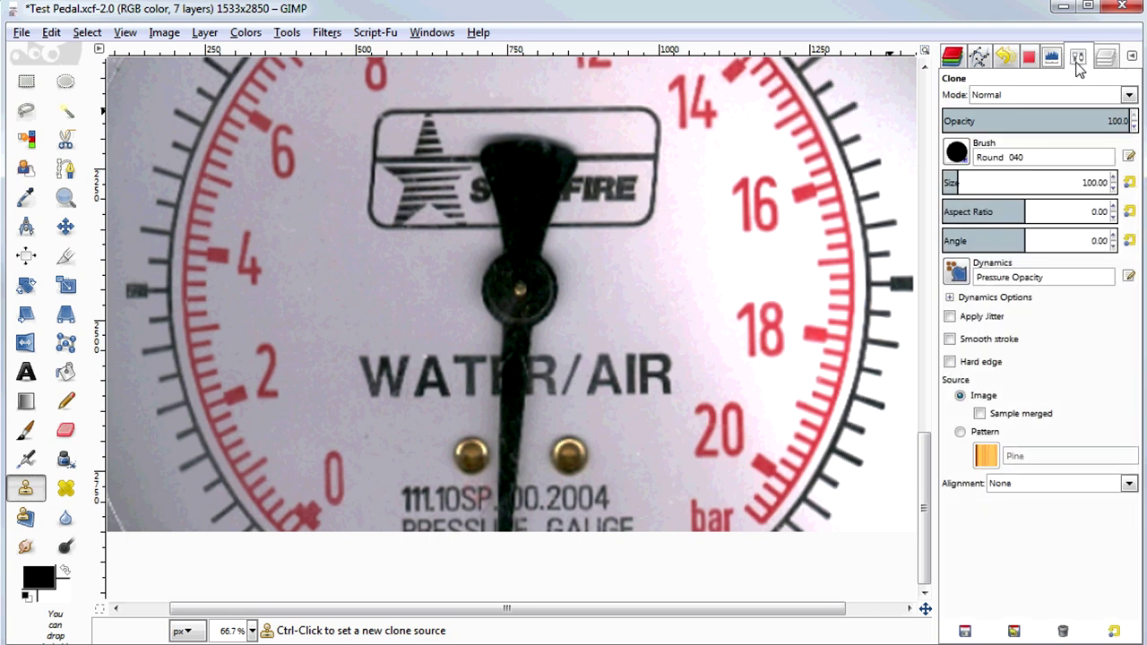
left_click(957, 153)
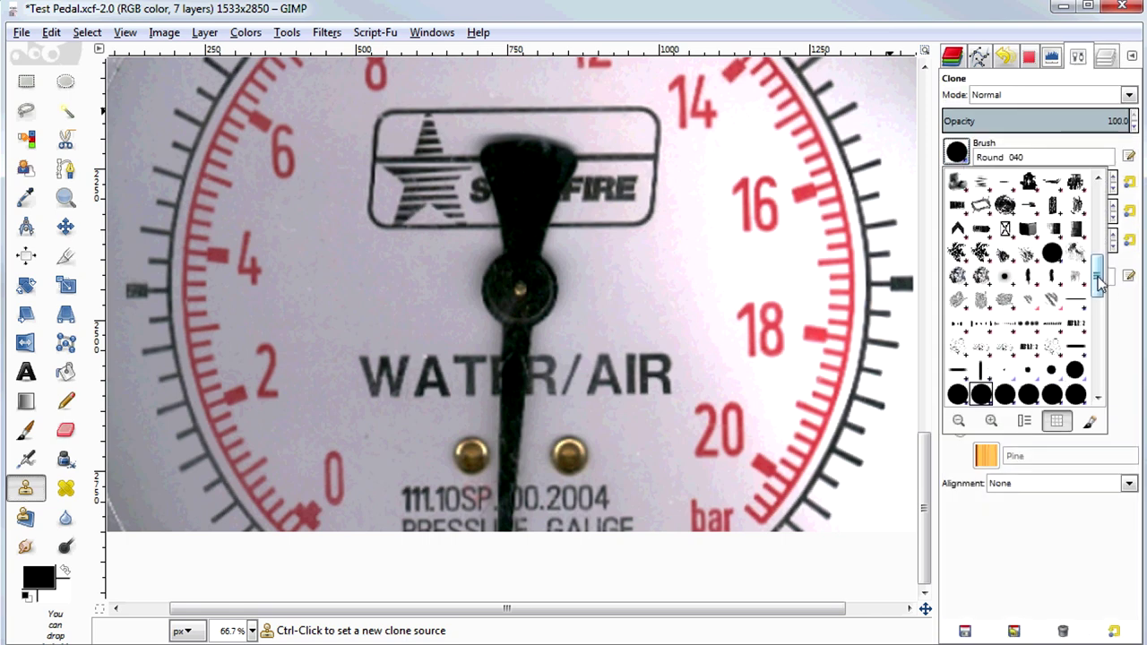
scroll(1101, 279, "down", 3)
left_click(1005, 354)
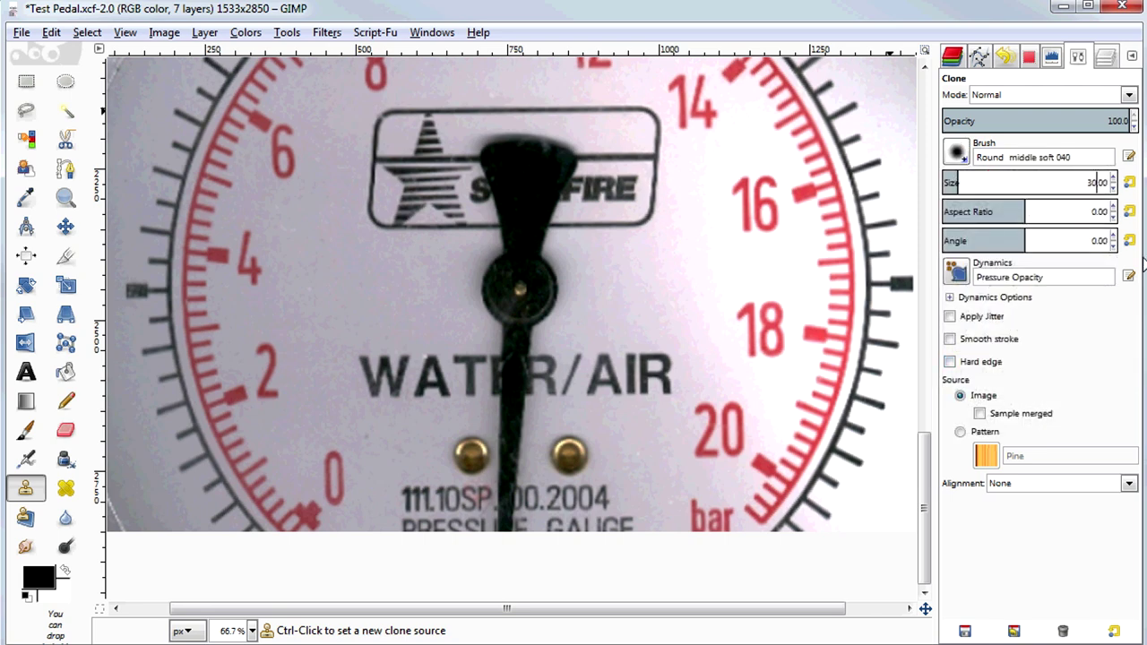
On the Pressure Gauge layer, sample the blank face above the small print and clone it over the leading "111".
key("ctrl+l")
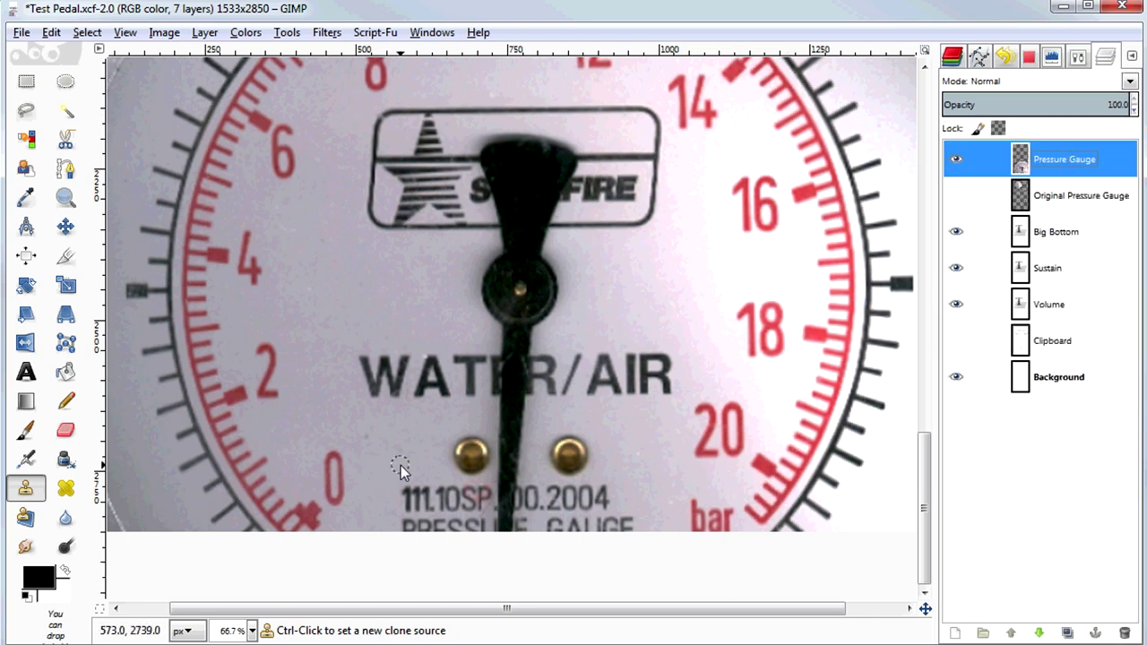
key("ctrl")
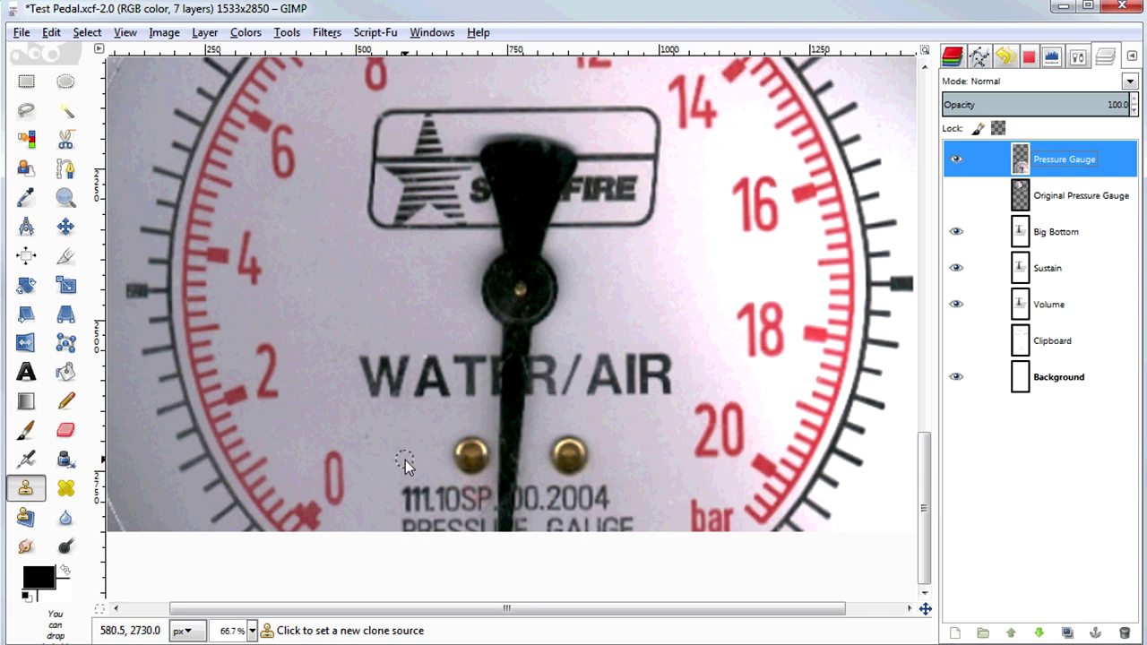
left_click(405, 460, "ctrl")
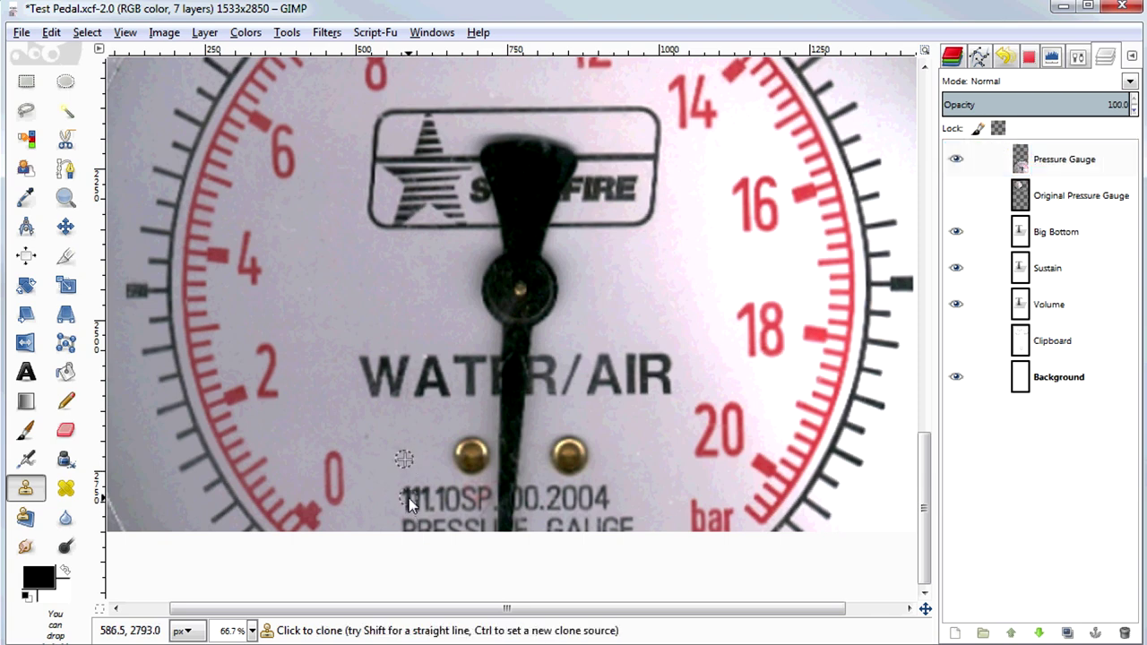
left_click_drag(405, 490, 413, 494)
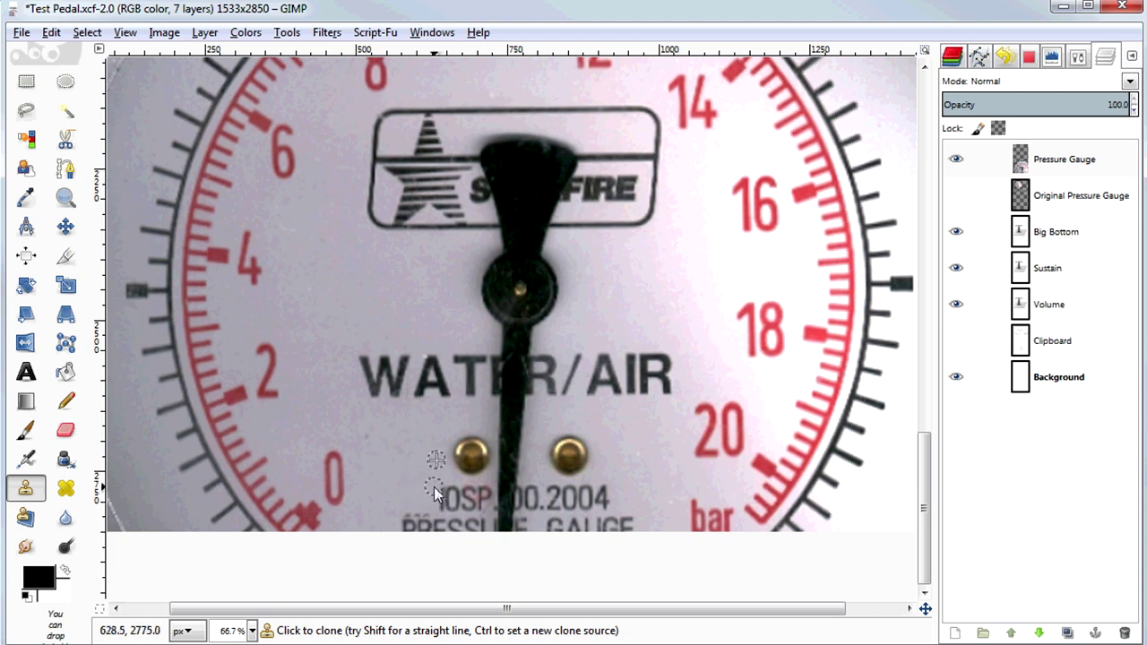
Resample nearby blank areas of the gauge face and clone over the "10SP" print up to the needle.
left_click(404, 459, "ctrl")
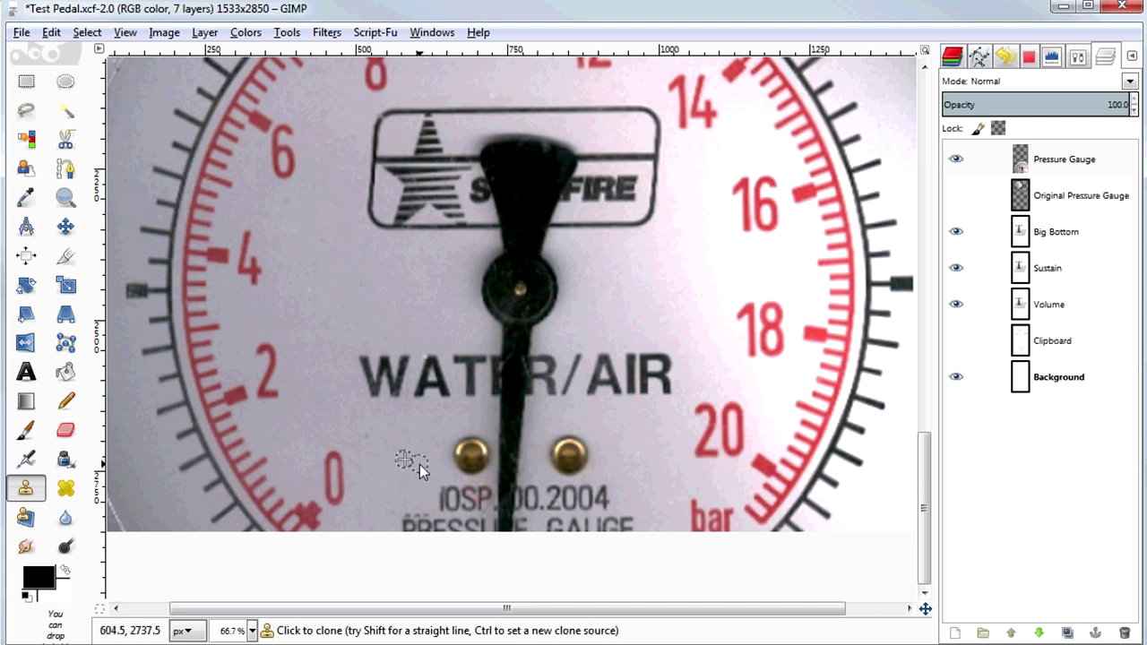
key("ctrl")
left_click(427, 468, "ctrl")
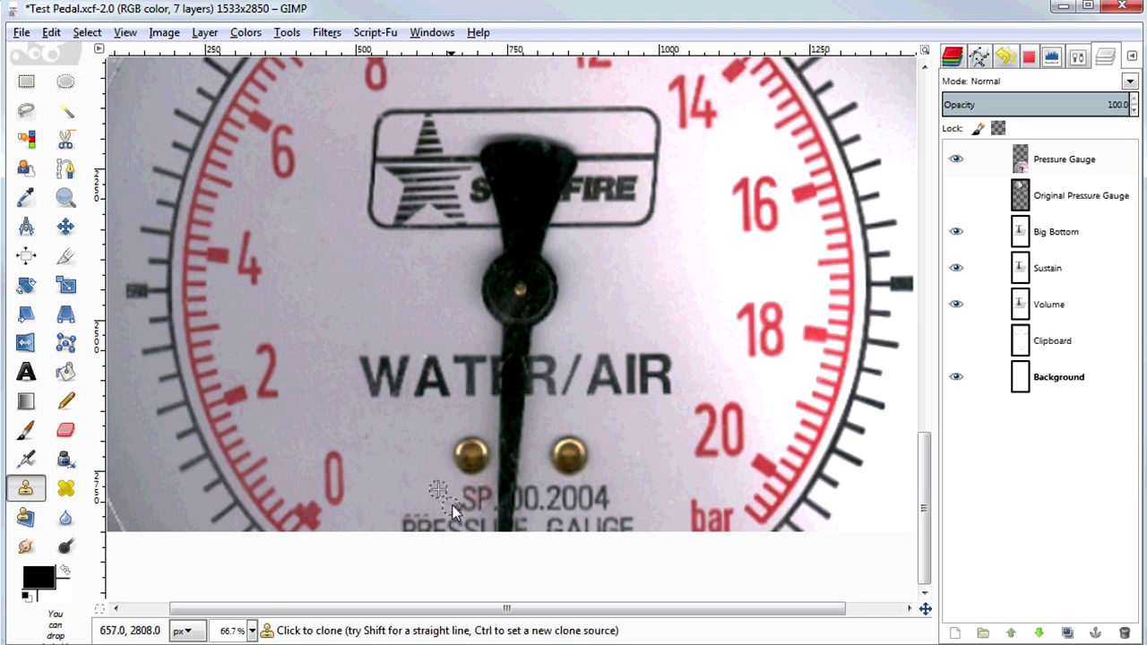
key("ctrl")
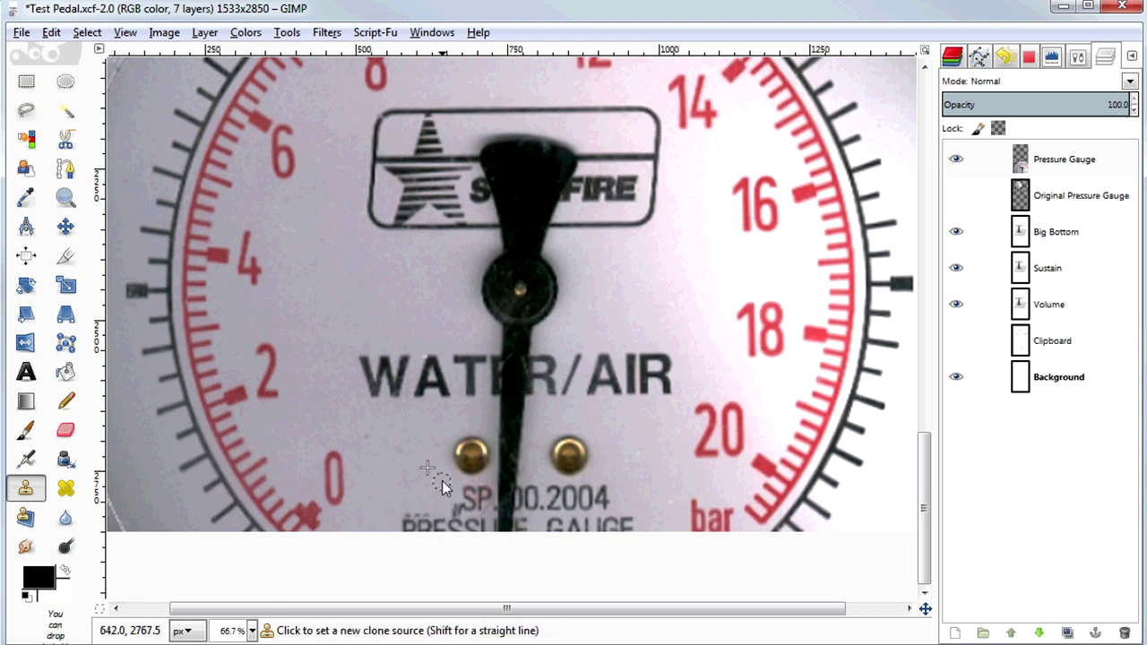
left_click(417, 490, "ctrl")
mouse_move(464, 492)
left_mouse_down()
mouse_move(484, 496)
mouse_move(461, 507)
mouse_move(473, 508)
left_mouse_up()
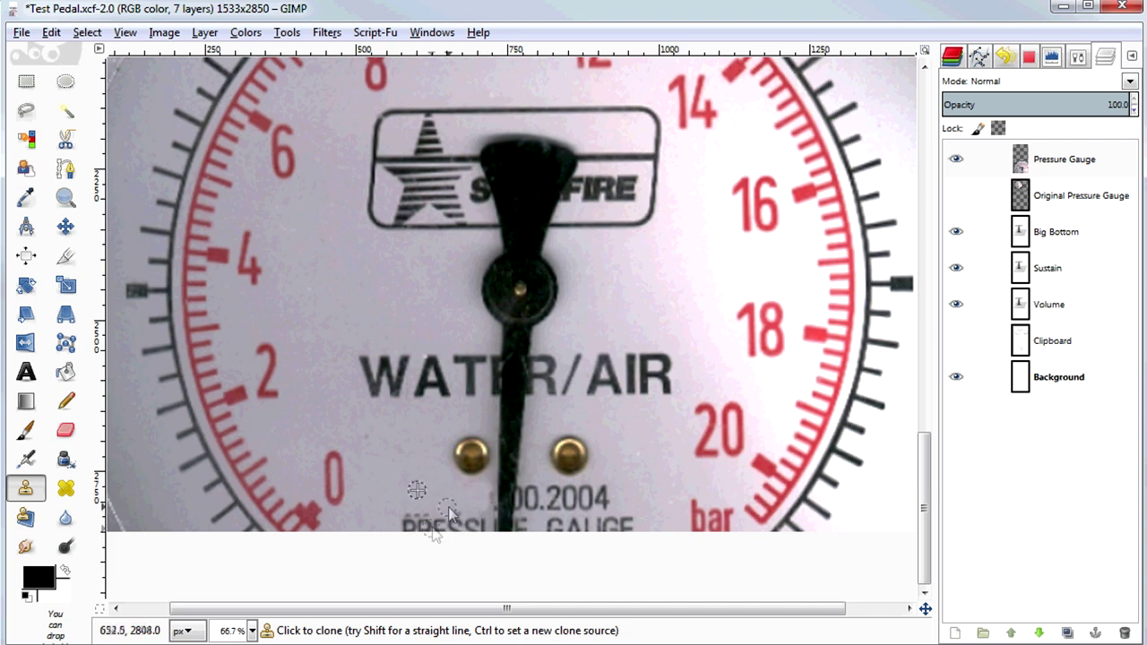
left_click(1057, 377)
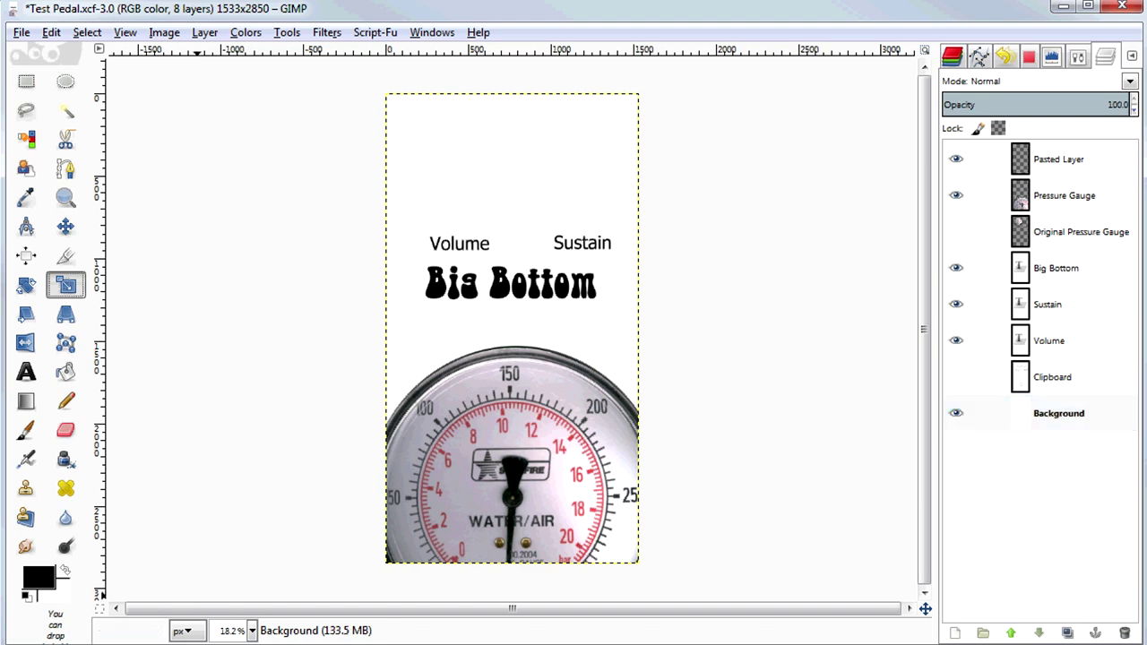
Switch to the rgbstock site in Chrome, search for "waves" and open the "soft background" photo at full size.
key("alt+Tab")
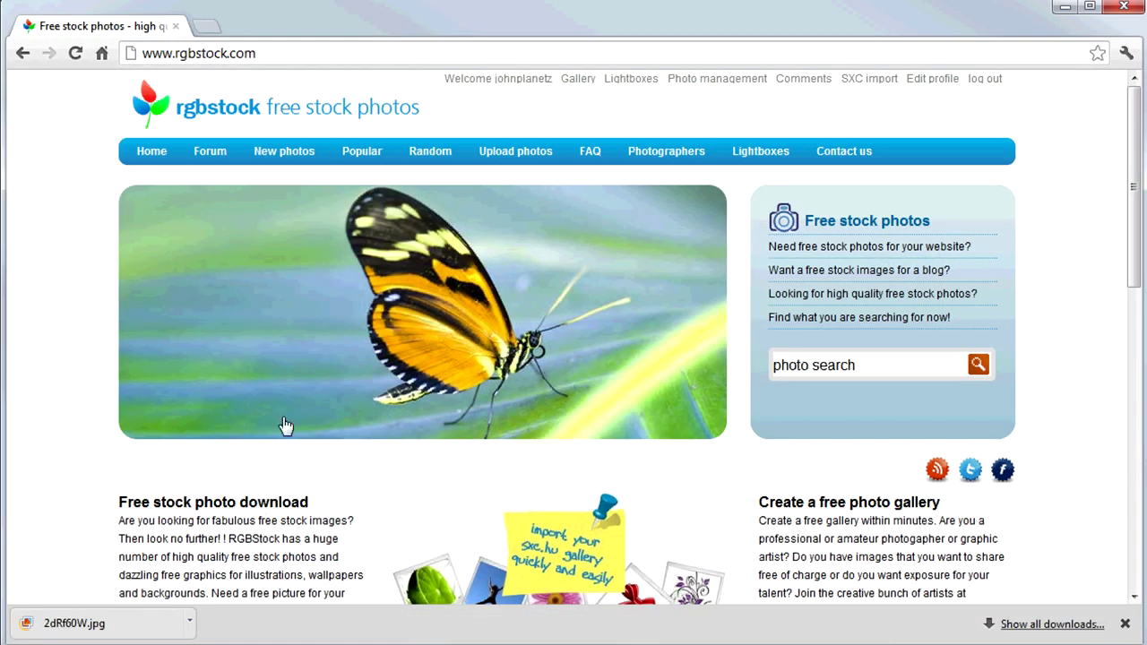
left_click(851, 367)
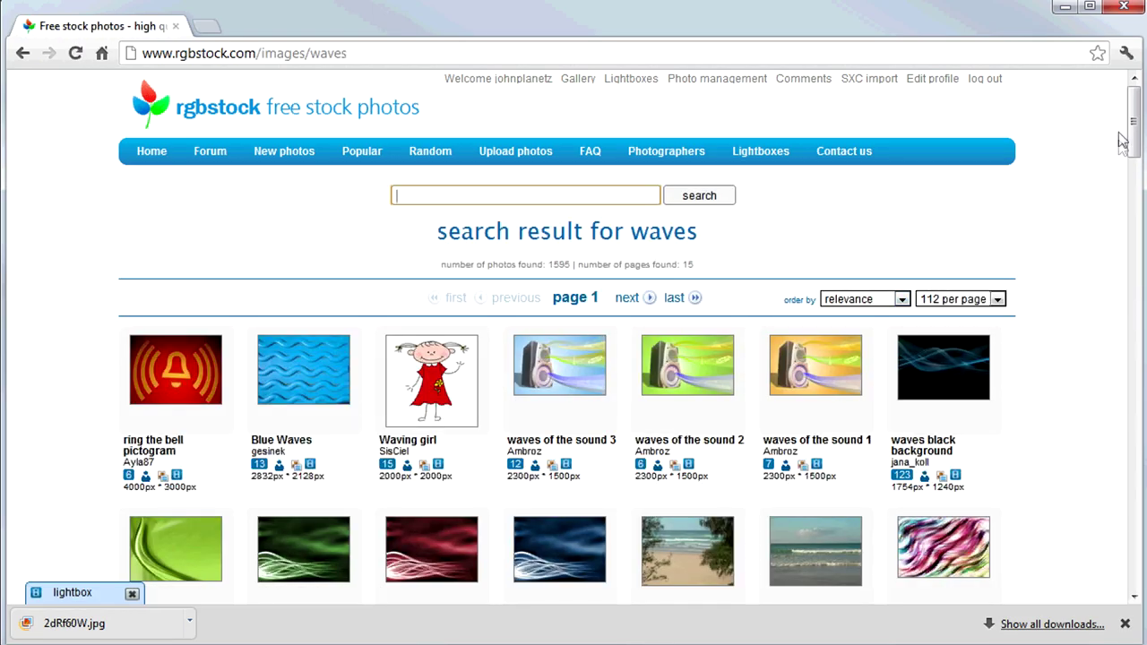
left_click_drag(1133, 135, 1133, 222)
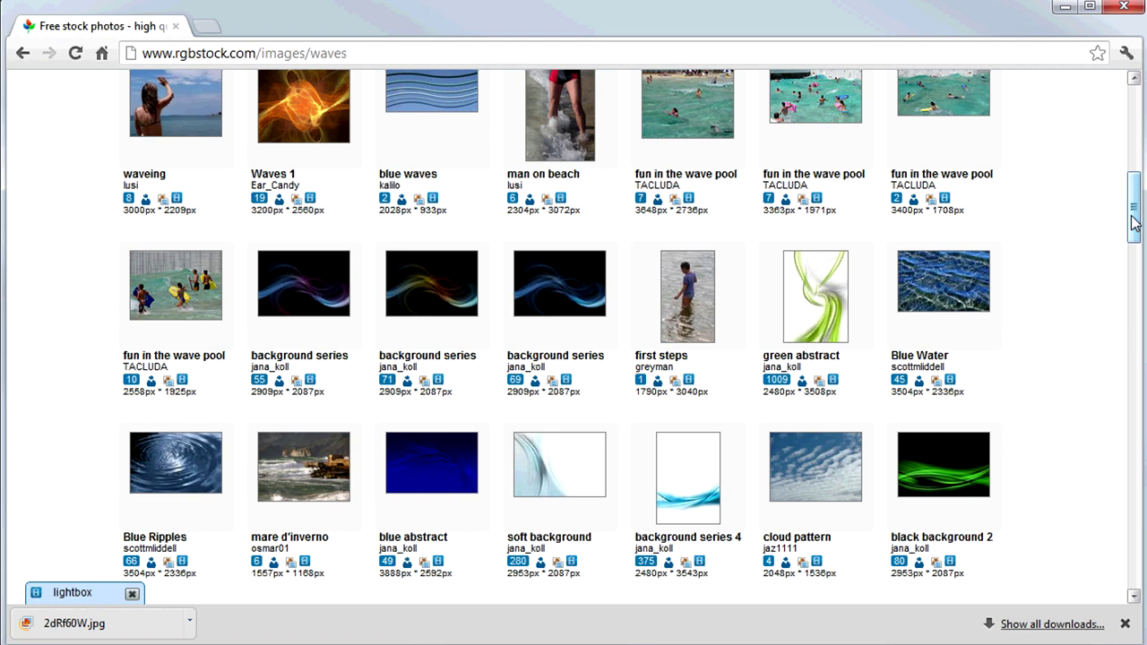
left_click(548, 482)
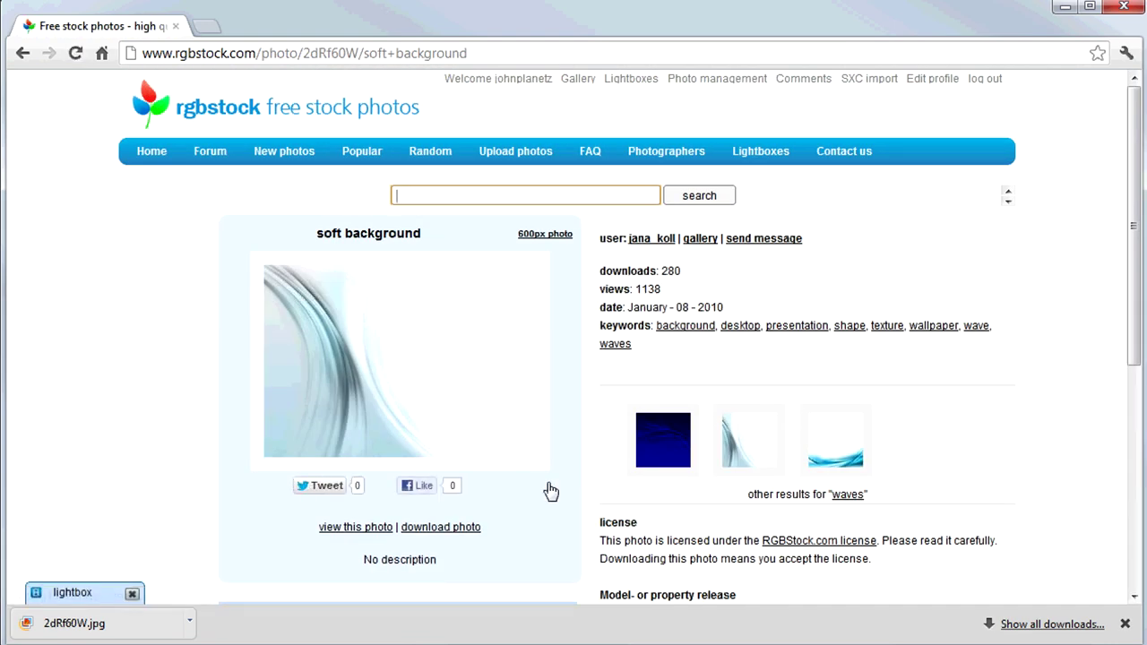
left_click(336, 351)
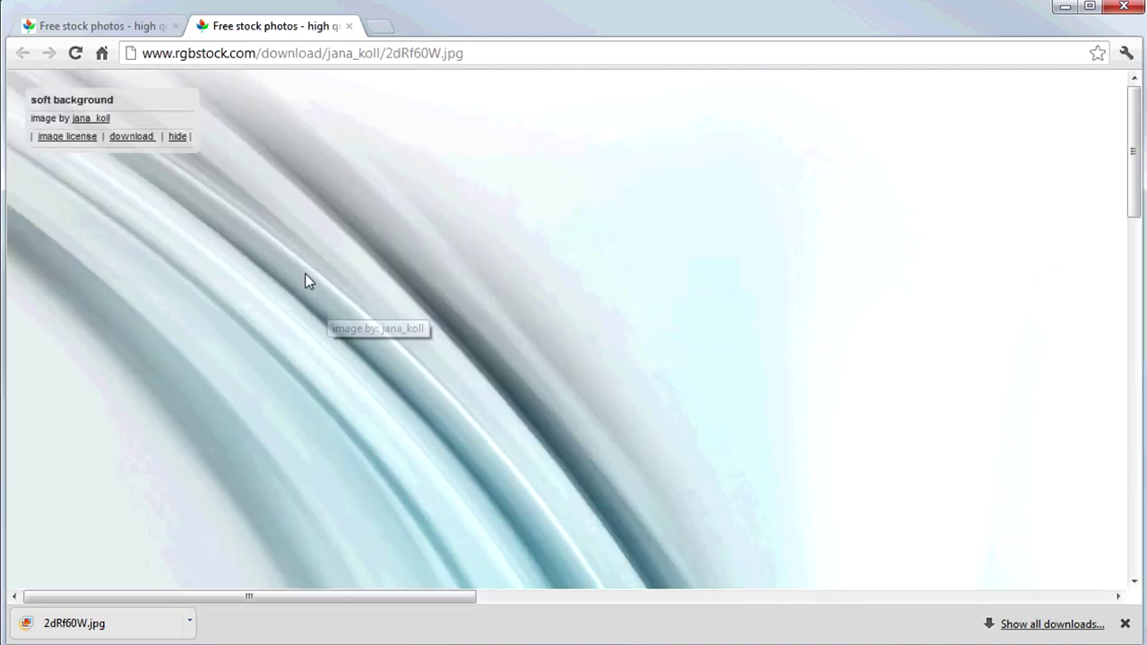
Open the photo's image license and look over the permitted uses.
left_click(69, 138)
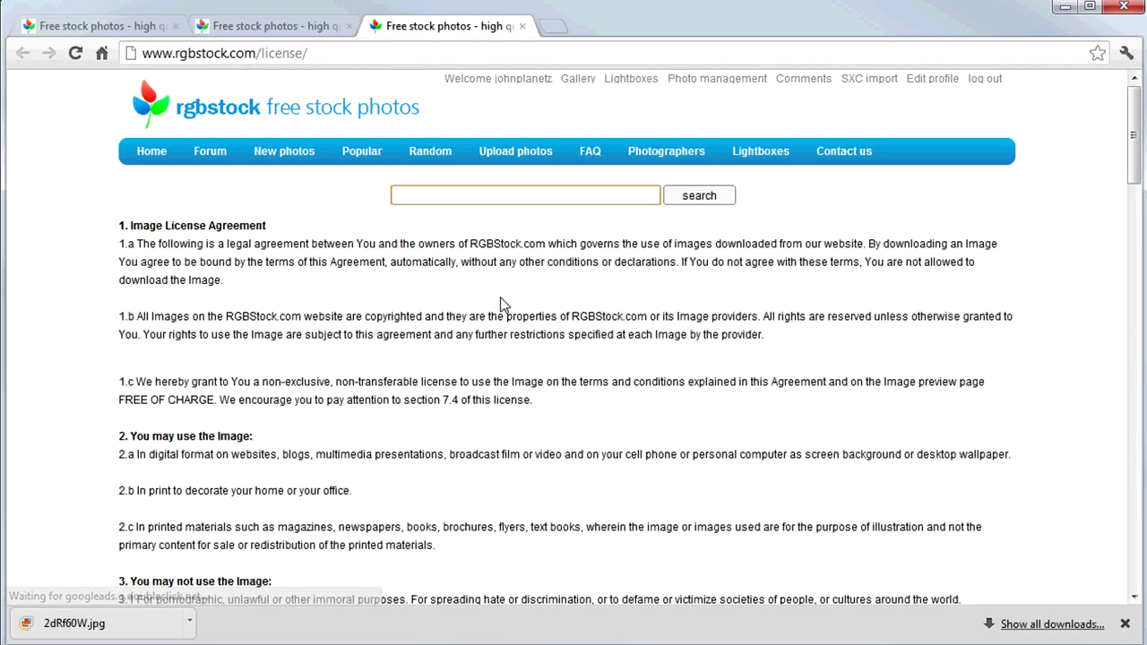
scroll(520, 291, "down", 6)
scroll(531, 296, "up", 6)
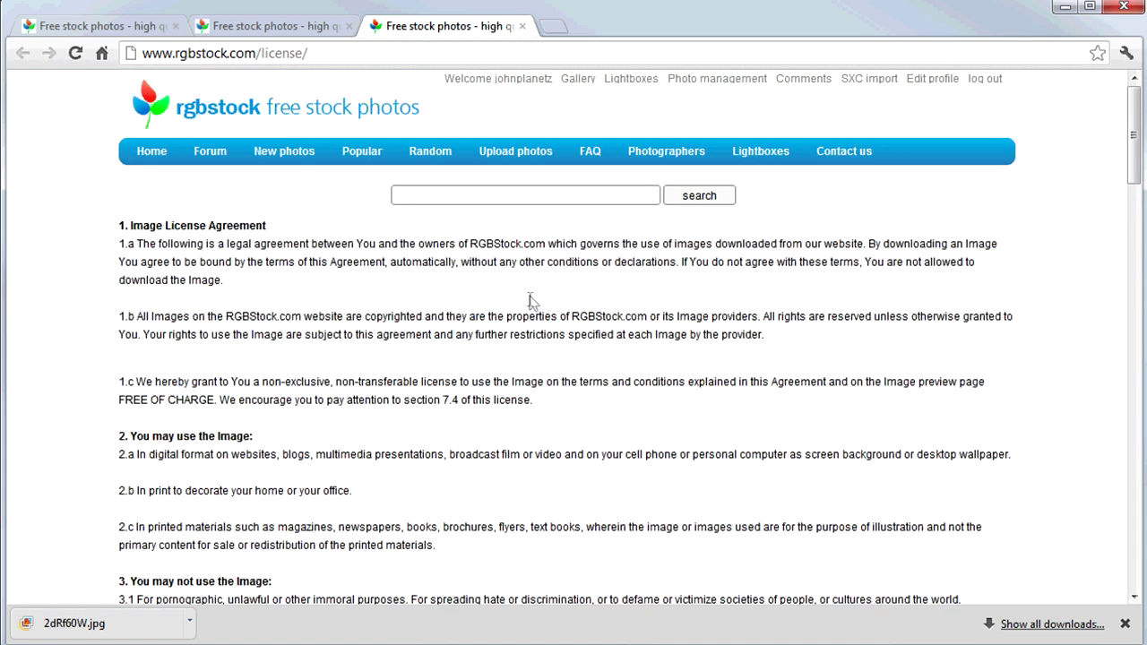
Return to the full-size photo and save it as 2dRf60W.jpg in the Test Pedal folder.
left_click(272, 32)
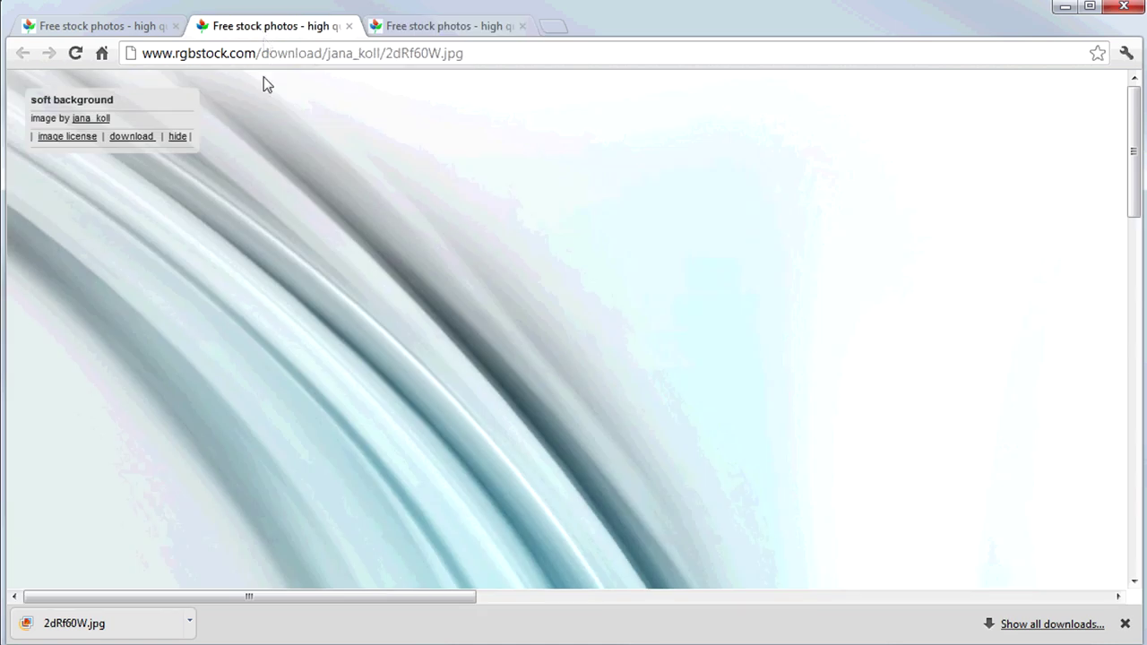
right_click(330, 208)
left_click(369, 220)
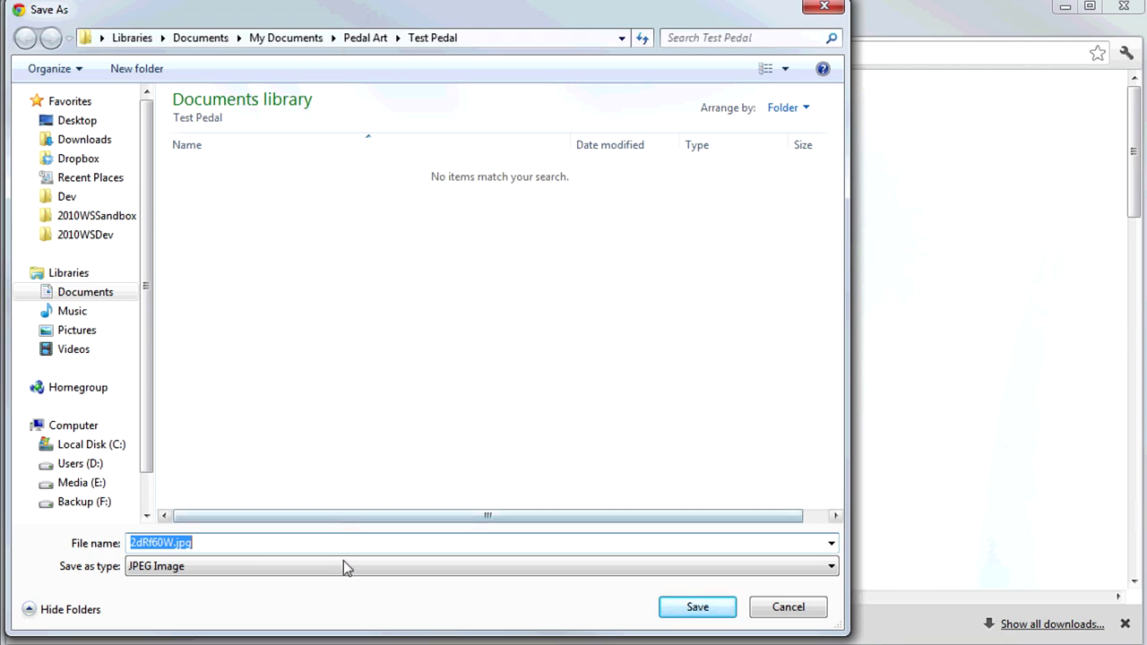
key("Return")
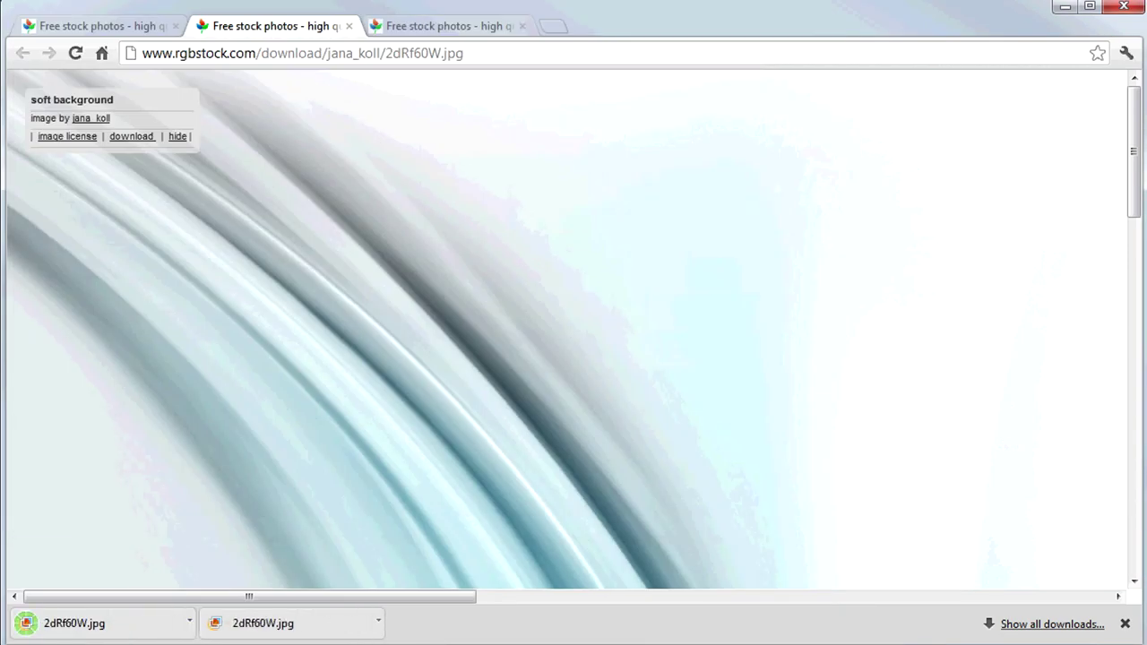
Switch back to GIMP and open 2dRf60W.jpg, converting it to the sRGB working space.
left_click(1066, 9)
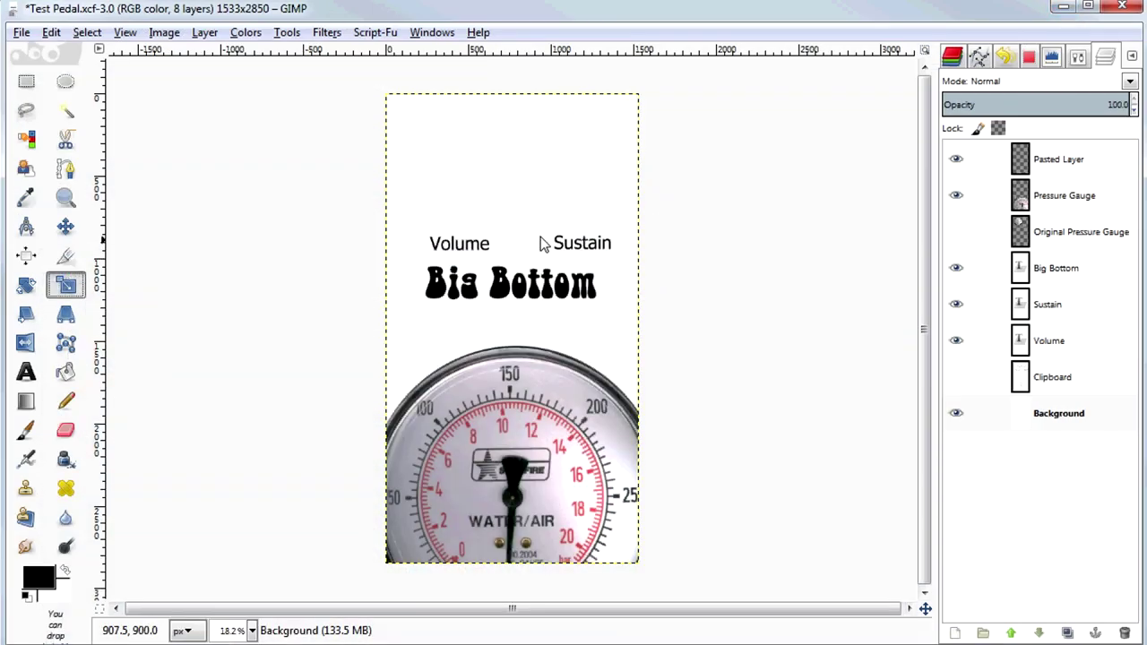
left_click(21, 33)
left_click(51, 90)
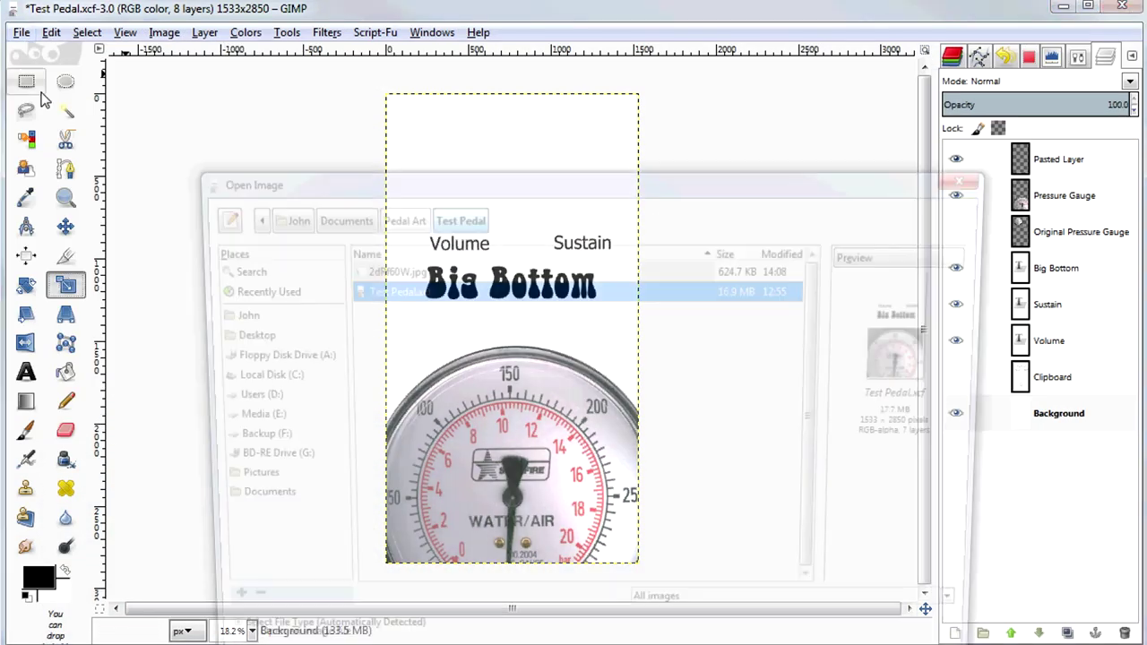
key("Return")
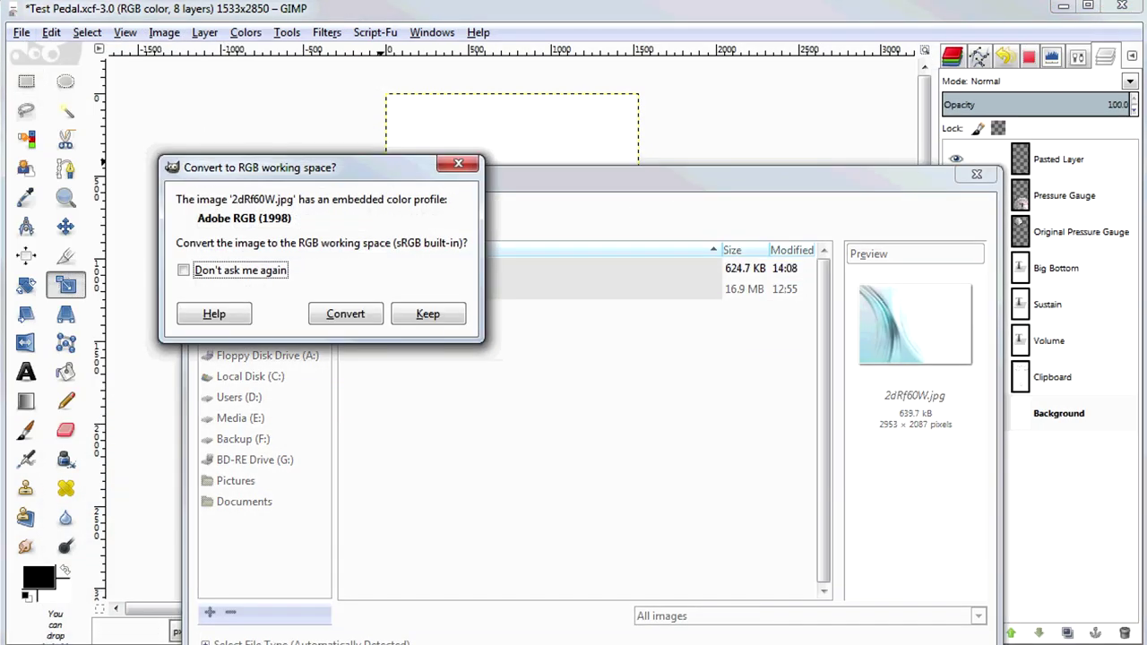
left_click(333, 316)
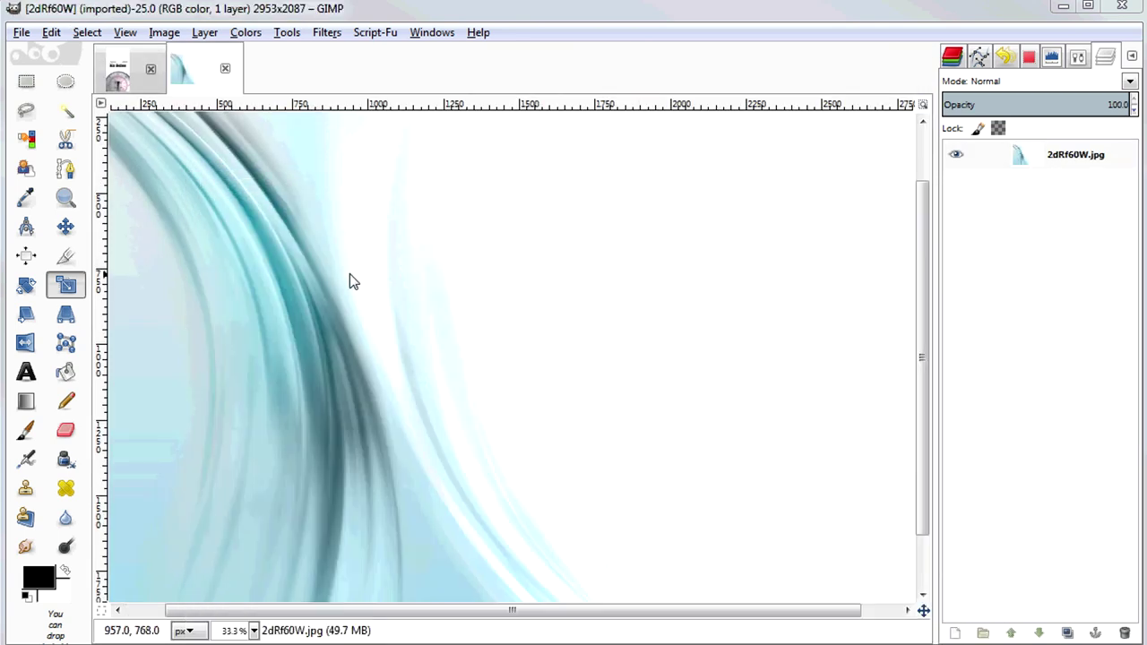
Check the wave image's pixel size, print size and resolution in its image properties.
left_click(167, 33)
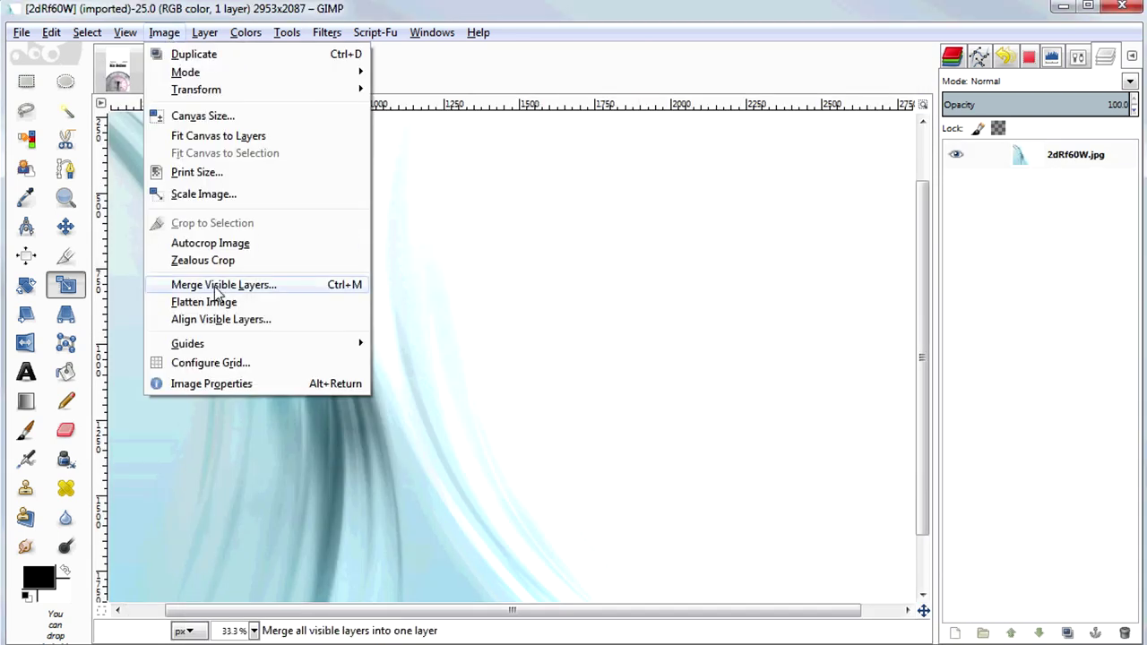
left_click(218, 384)
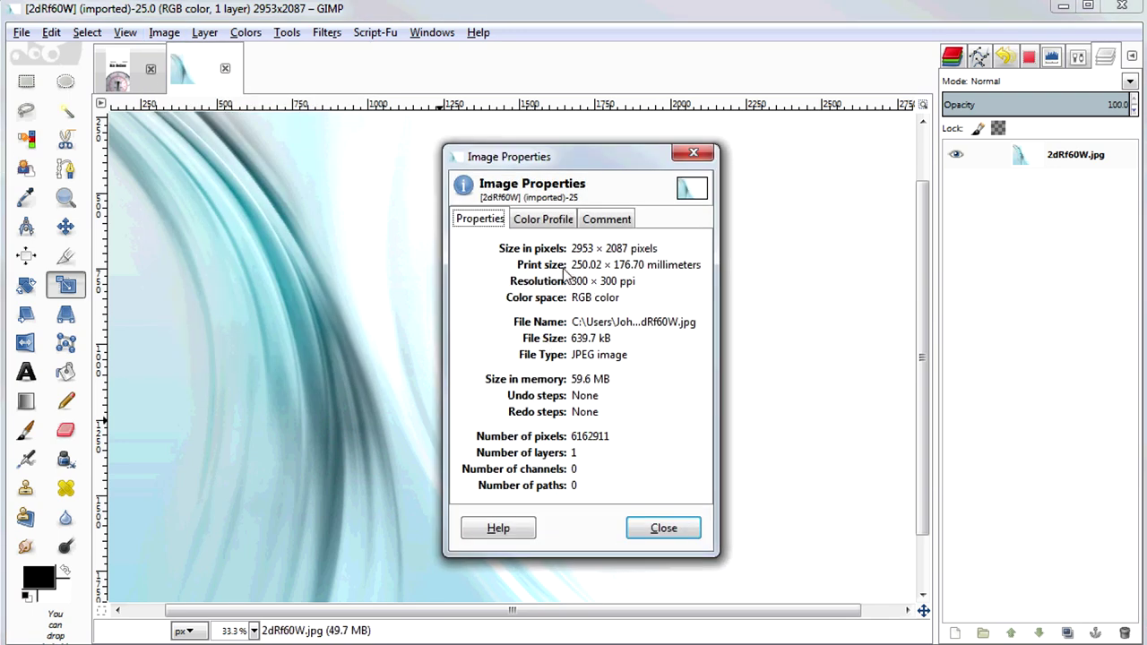
left_click(653, 529)
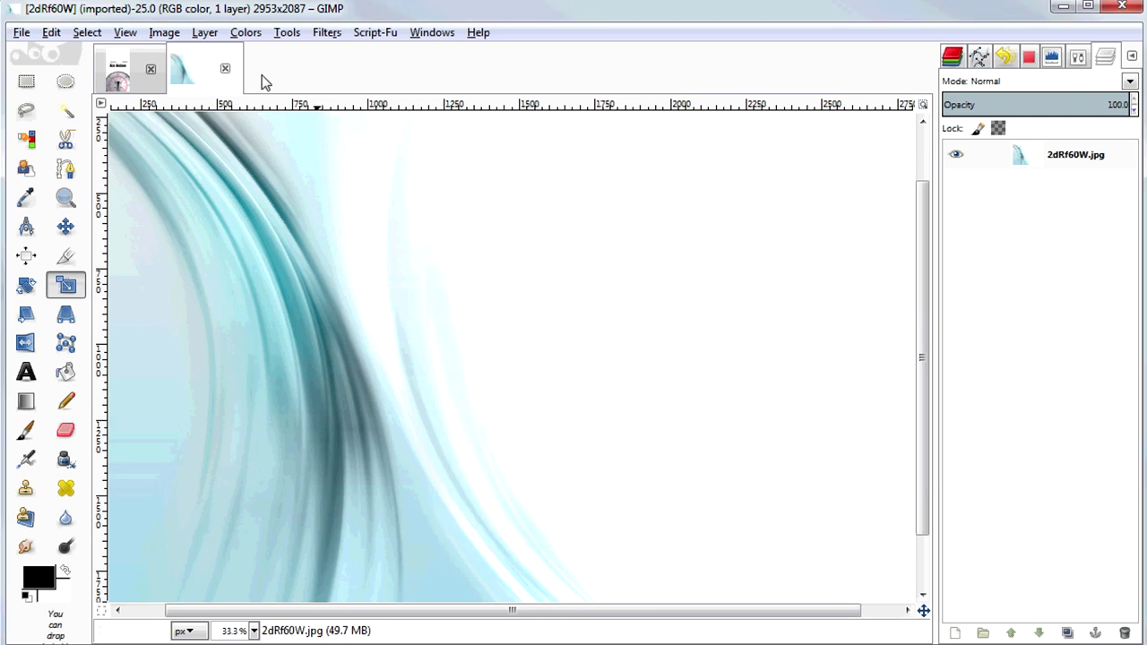
Select the whole wave image and copy its visible content.
key("ctrl+a")
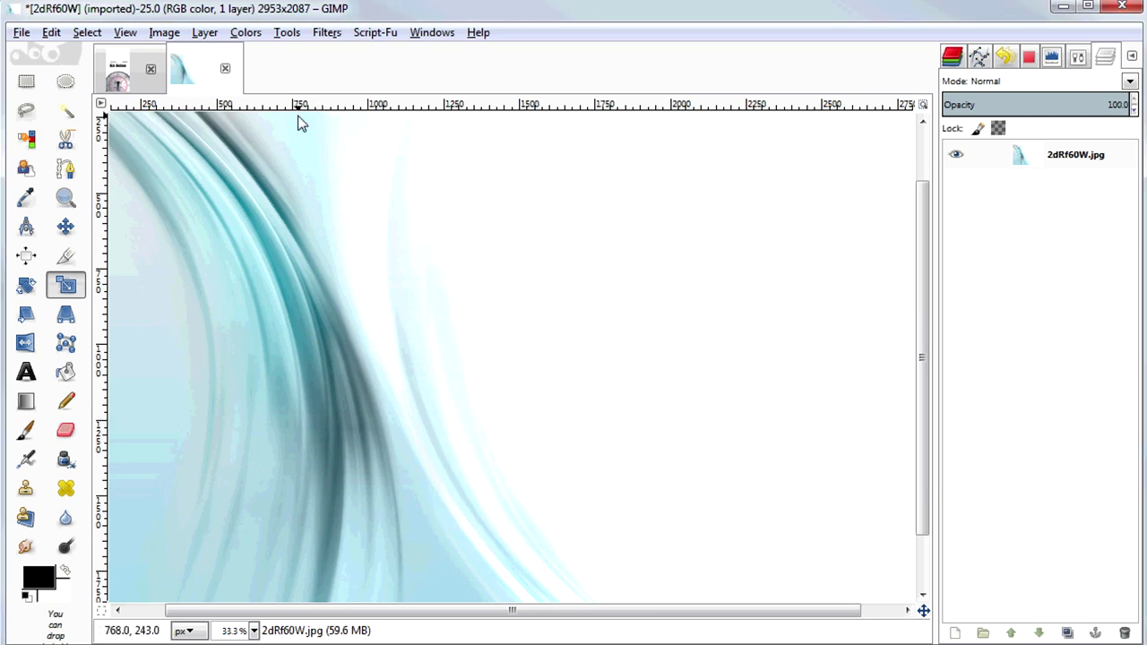
key("ctrl+c")
left_click(76, 34)
left_click(67, 43)
left_click(51, 32)
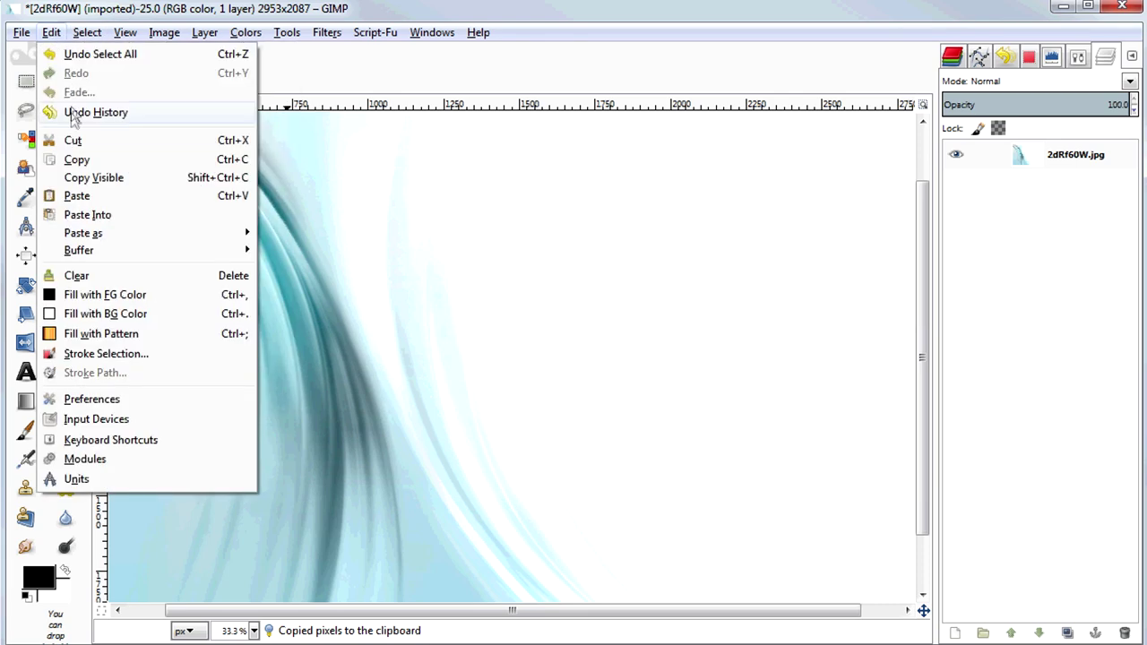
left_click(94, 177)
Switch to the Test Pedal image and paste the copied wave as a new layer directly above the Background layer.
left_click(126, 72)
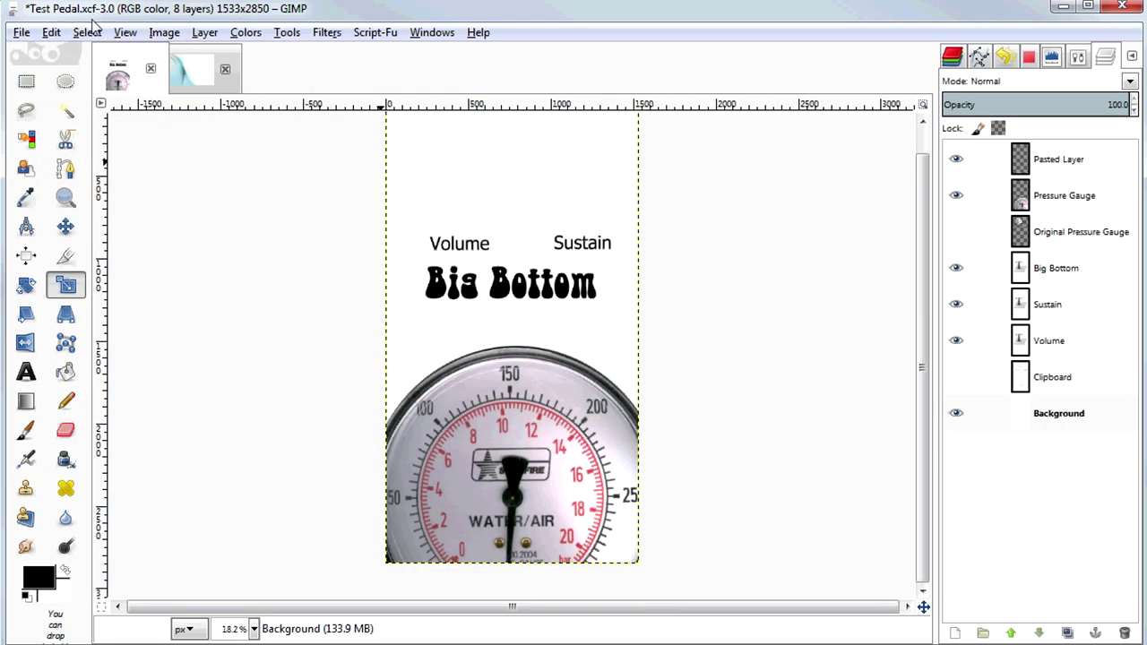
left_click(54, 32)
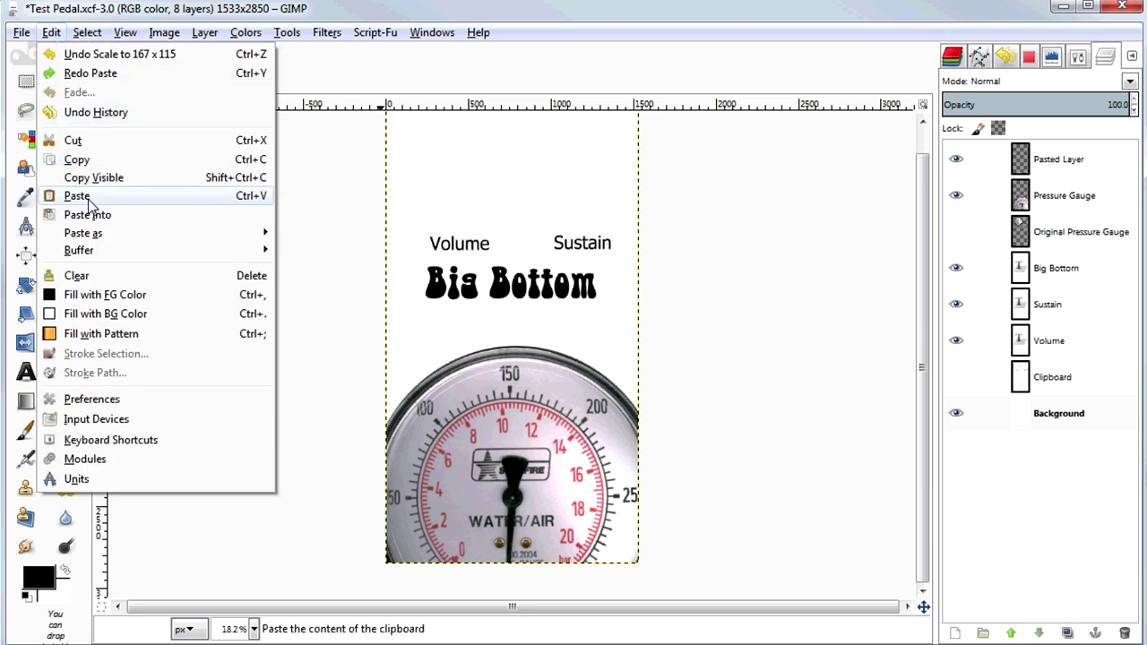
mouse_move(99, 237)
left_click(325, 250)
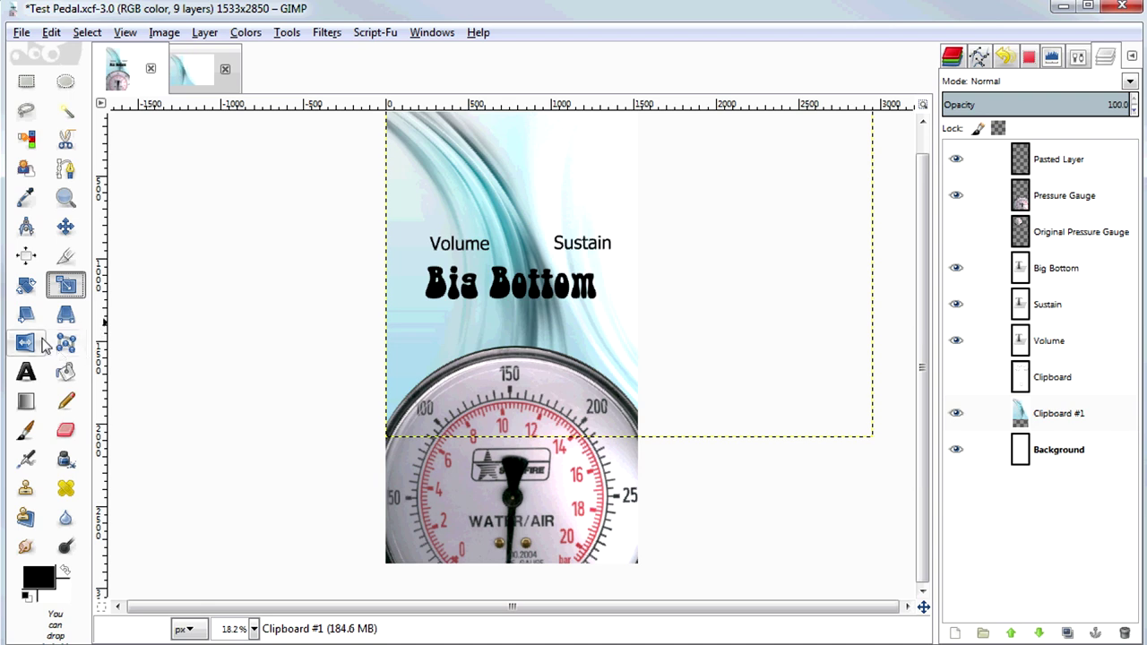
Rotate the wave layer by -57.17 degrees and reposition it so the wave runs behind the Big Bottom title above the gauge.
left_click(66, 226)
left_click_drag(551, 322, 541, 361)
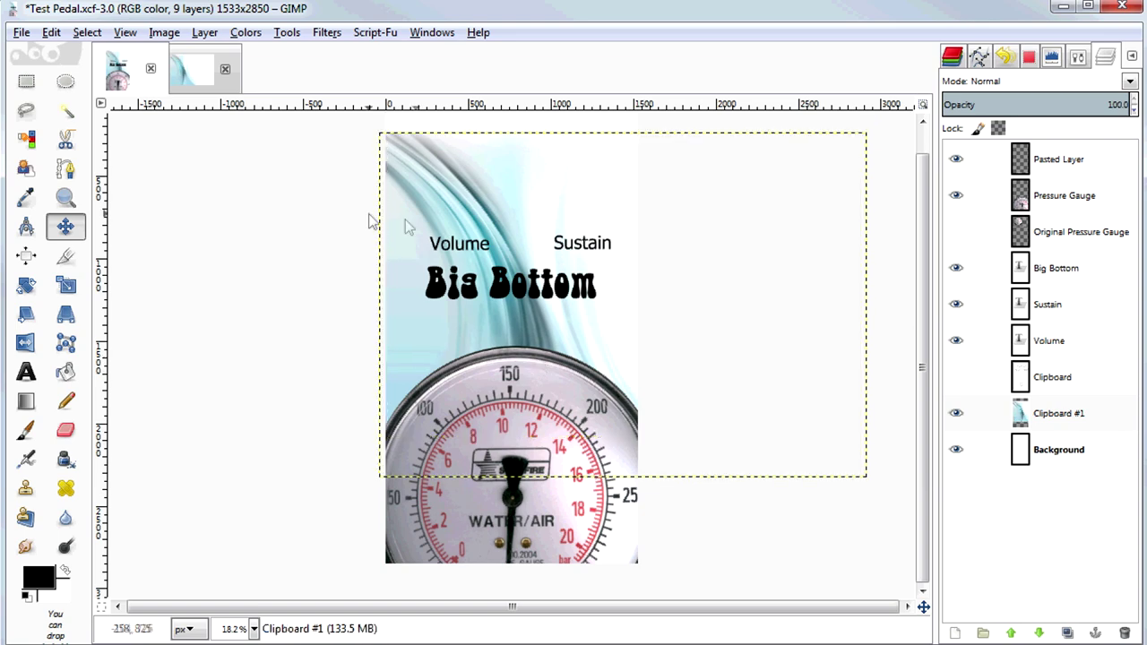
left_click(281, 34)
mouse_move(448, 88)
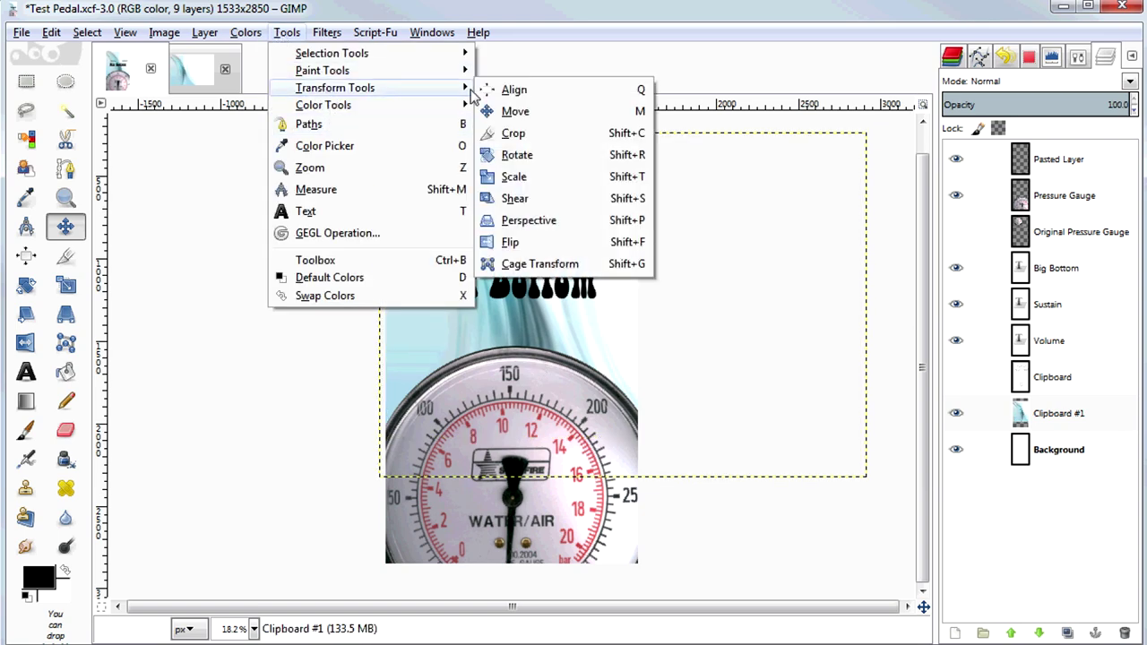
left_click(515, 156)
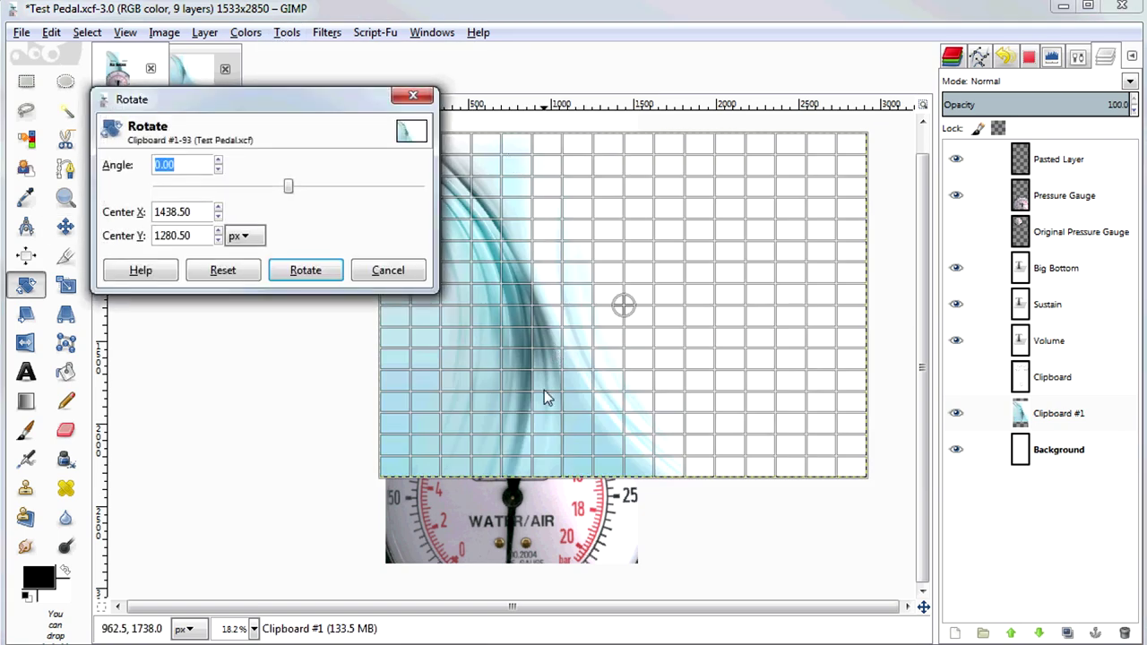
left_click_drag(569, 412, 528, 565)
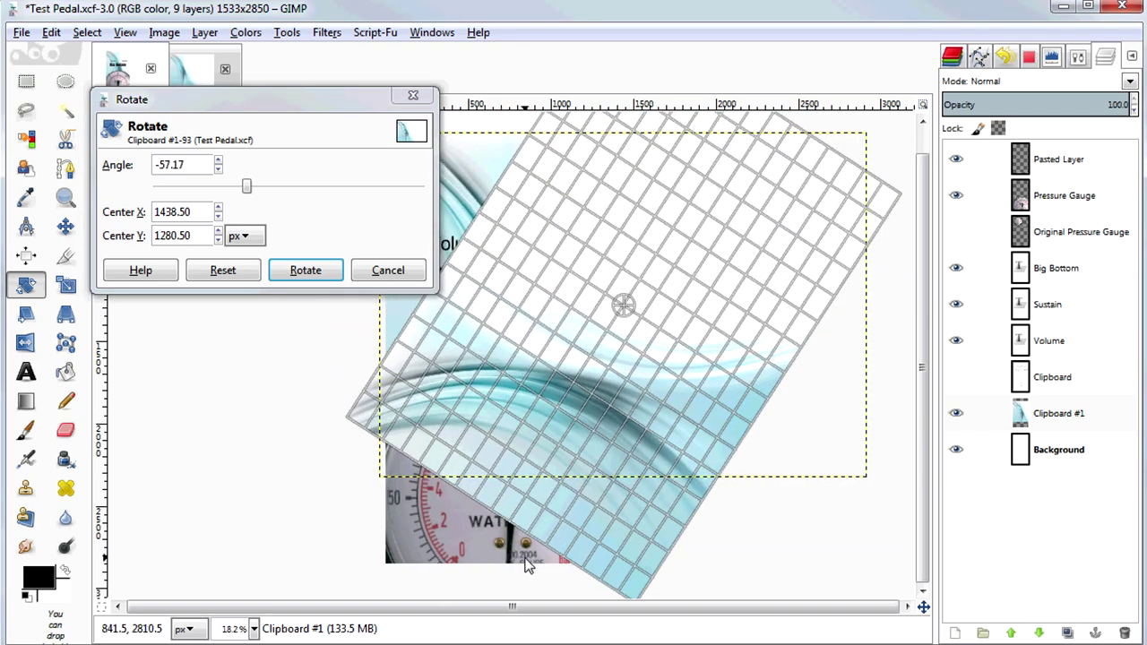
left_click(316, 273)
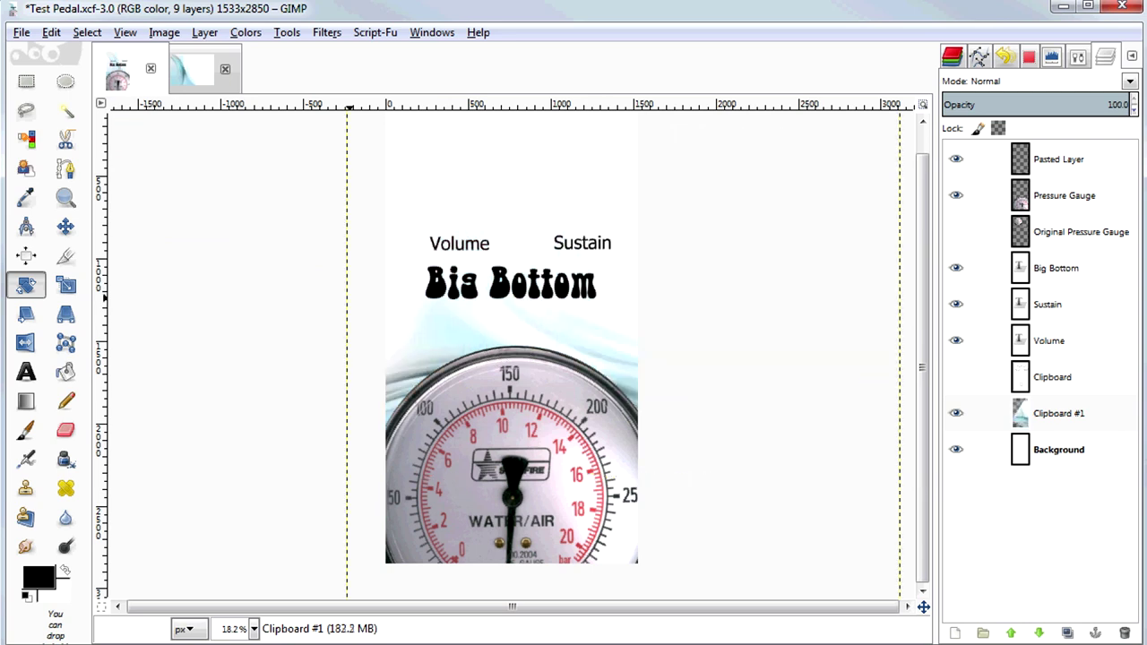
key("m")
left_click_drag(515, 340, 439, 269)
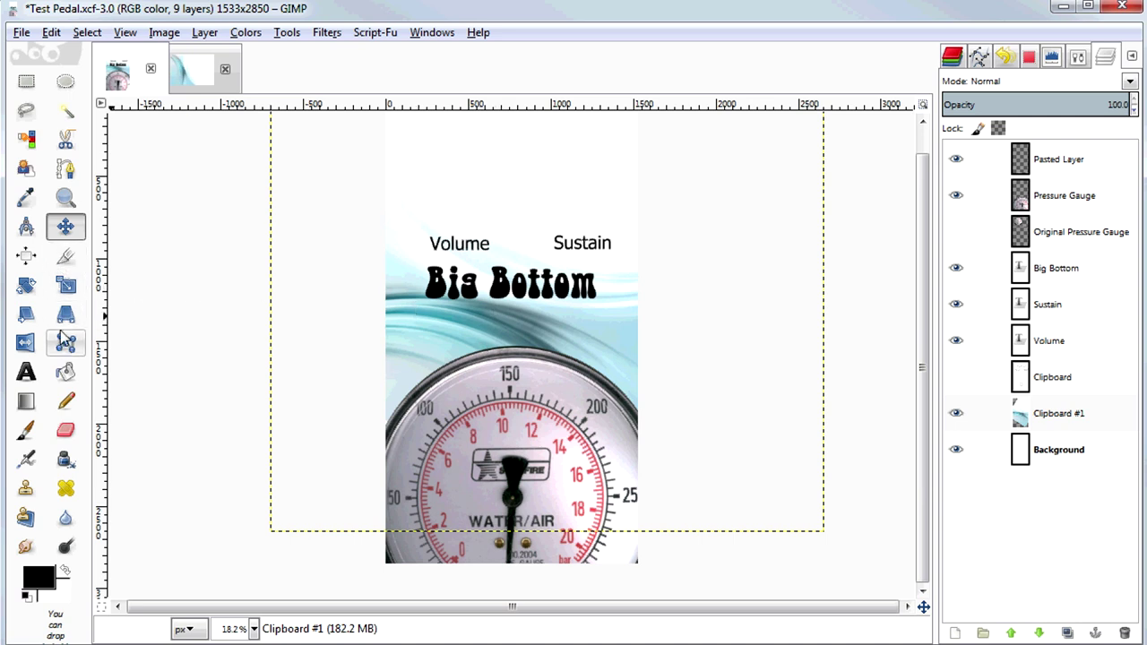
Set the Big Bottom title's text size to 300 and move it slightly down, between the labels and the gauge.
left_click(25, 372)
left_click(557, 285)
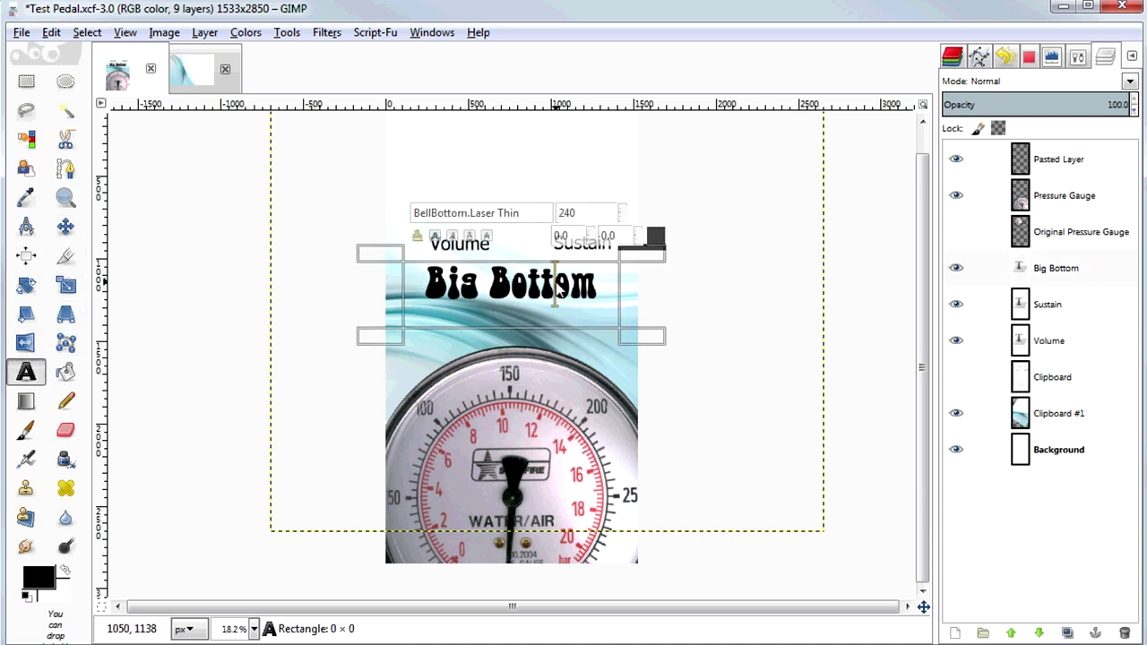
left_click_drag(607, 294, 391, 275)
left_click_drag(612, 216, 528, 214)
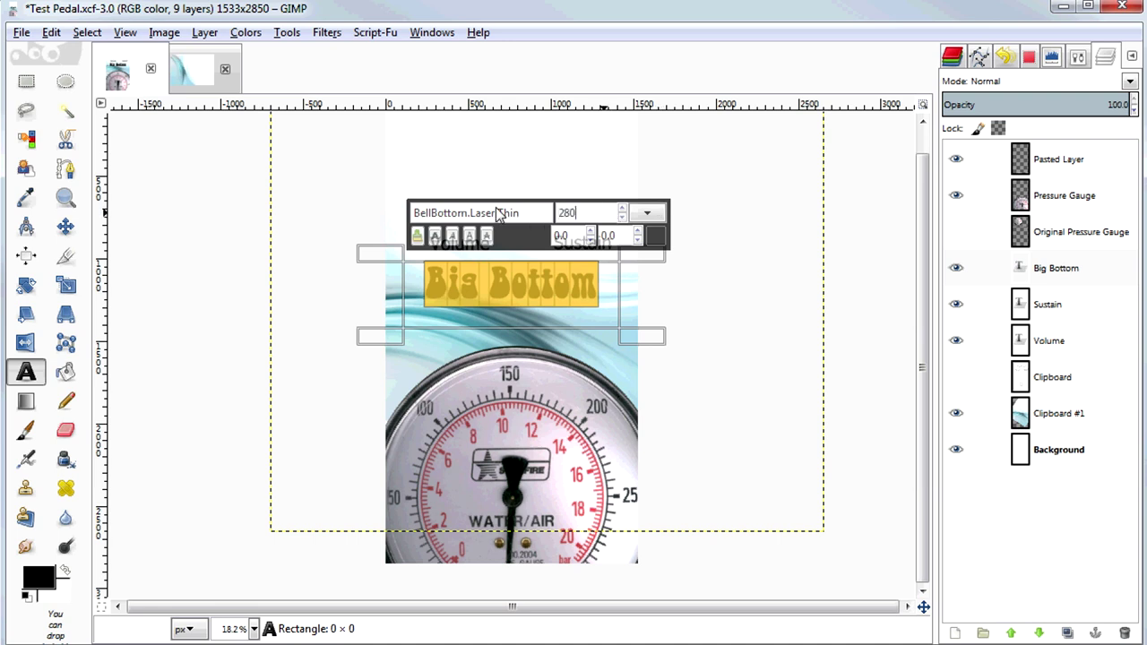
type("280")
key("Return")
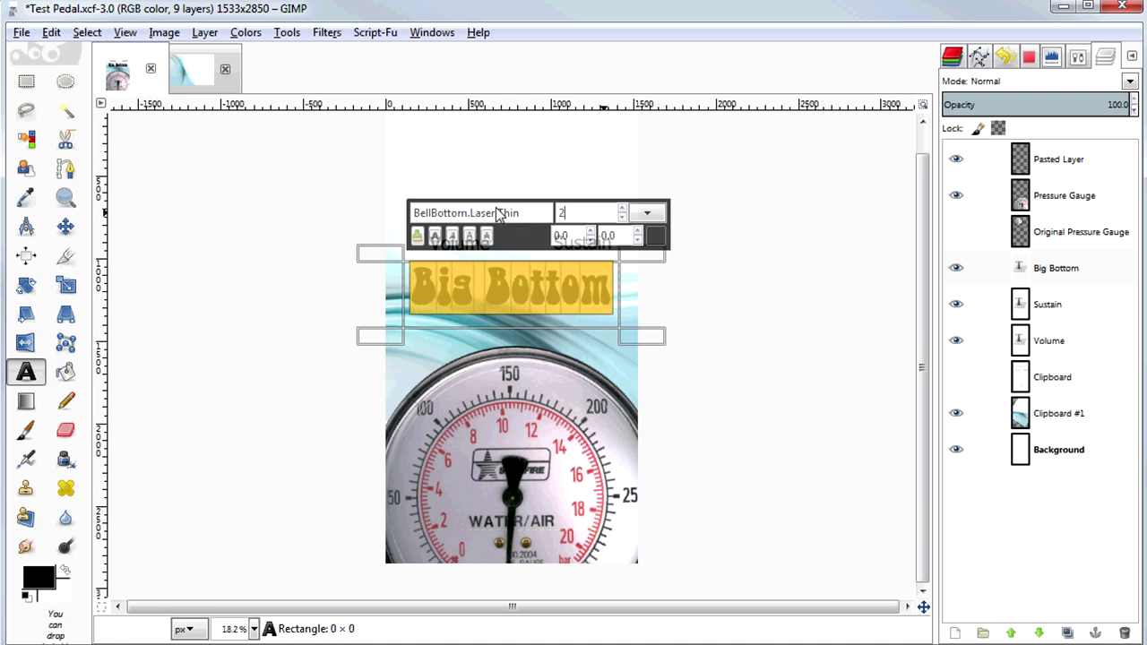
type("300m")
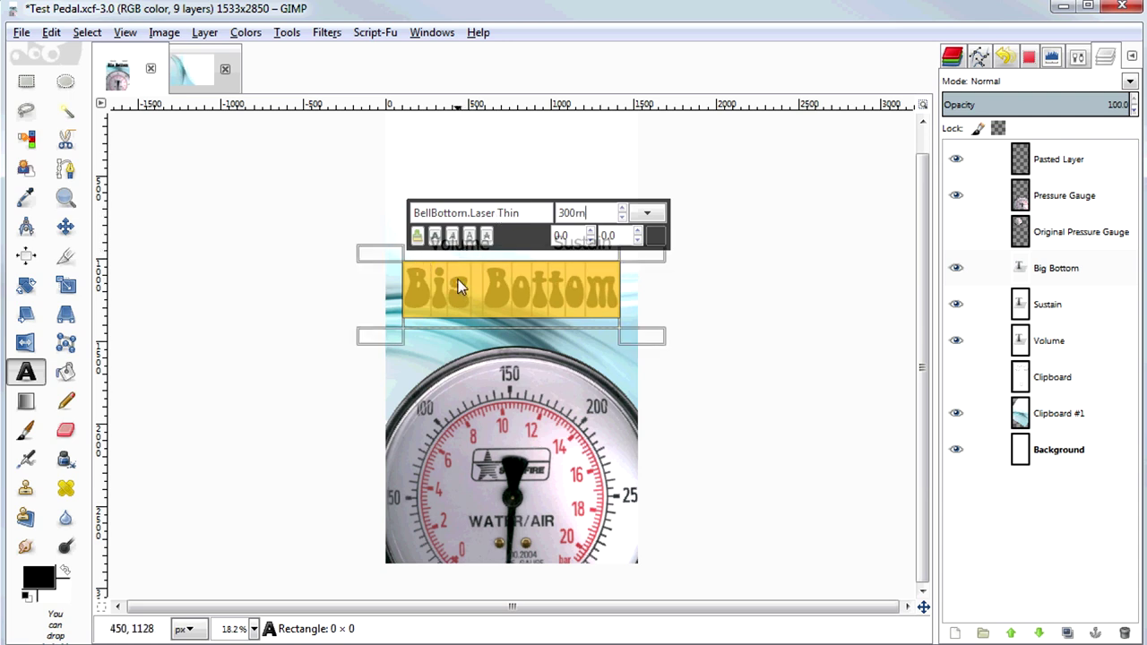
key("BackSpace")
left_click(528, 300)
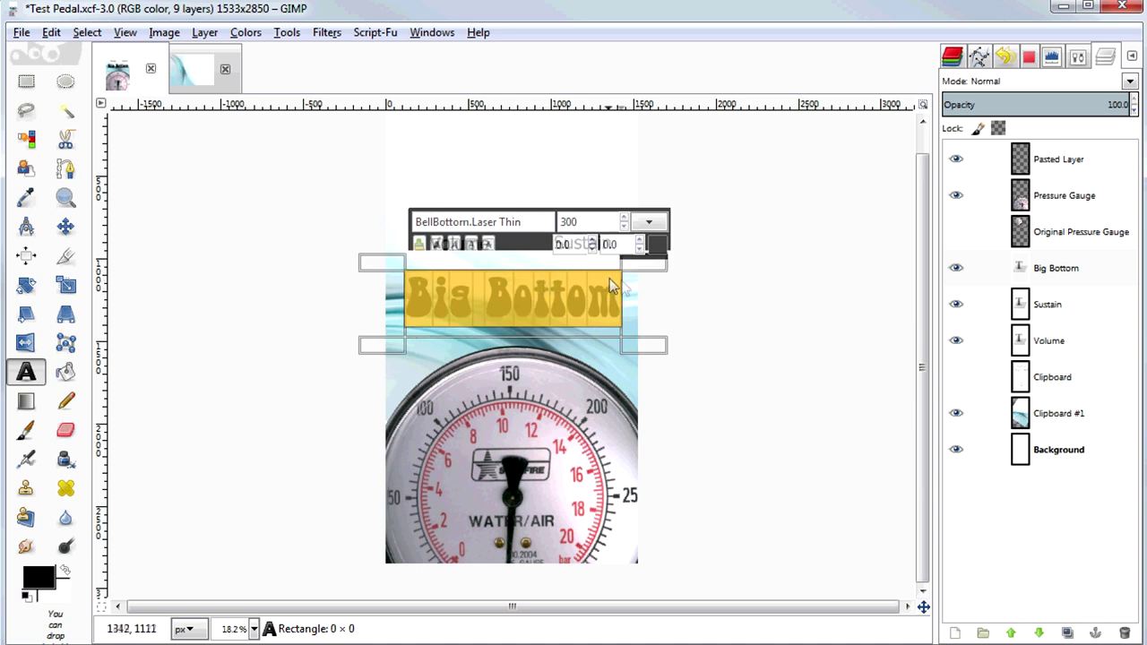
Select the entire canvas and add a new transparent layer named Rectangle at the top of the layer stack.
left_click(26, 81)
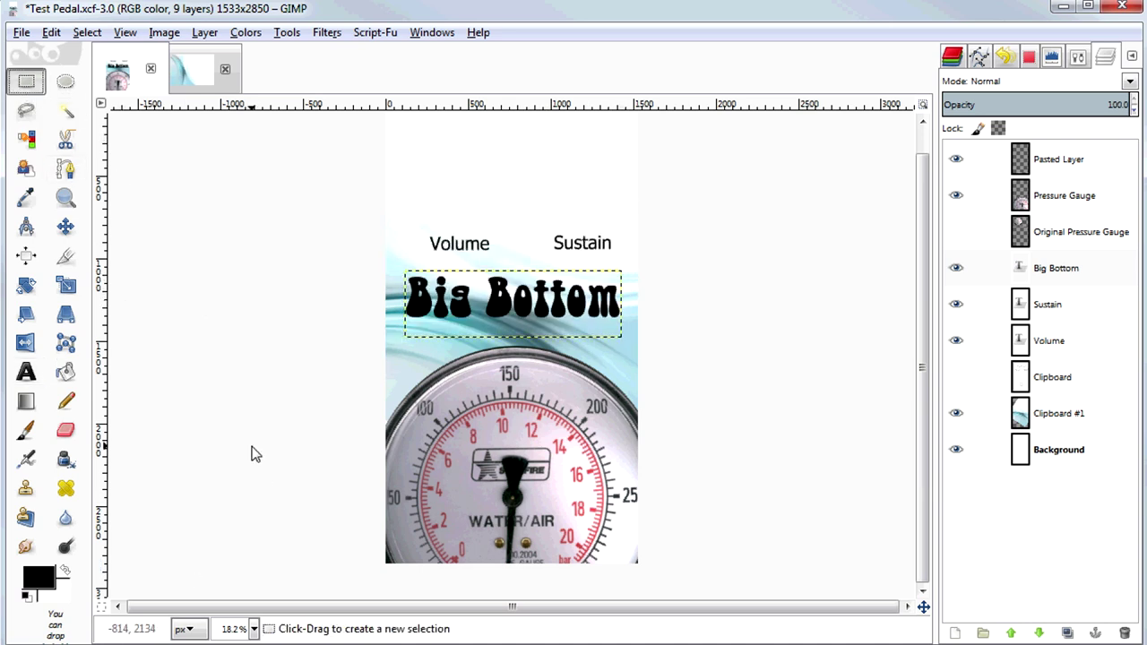
scroll(250, 454, "up", 1)
key("ctrl+a")
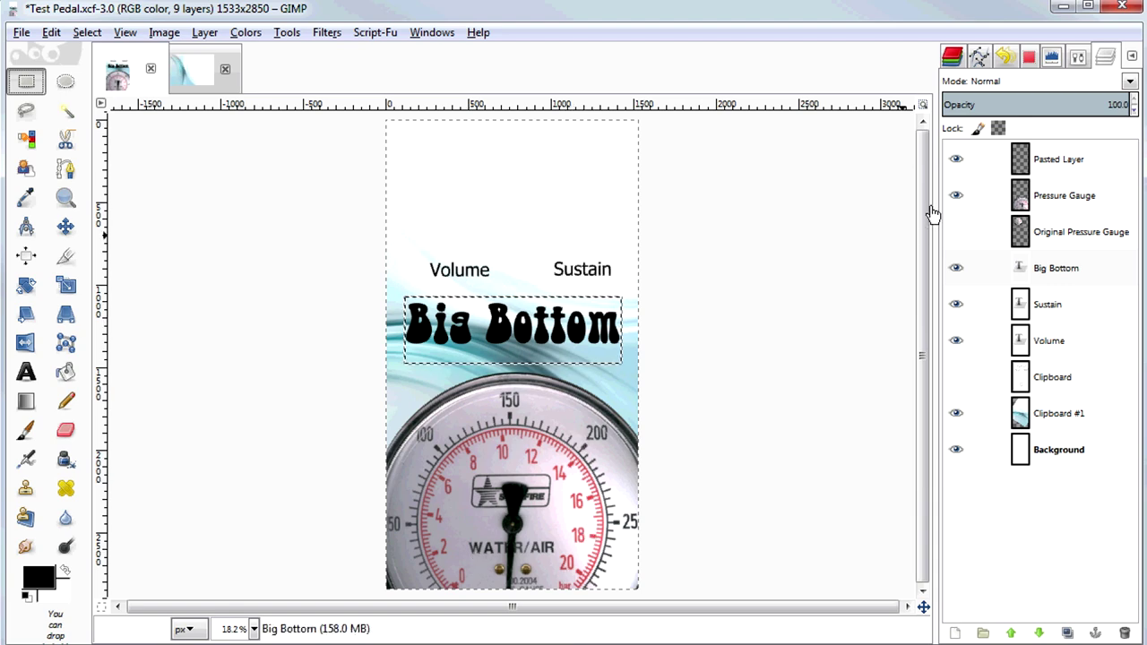
right_click(954, 167)
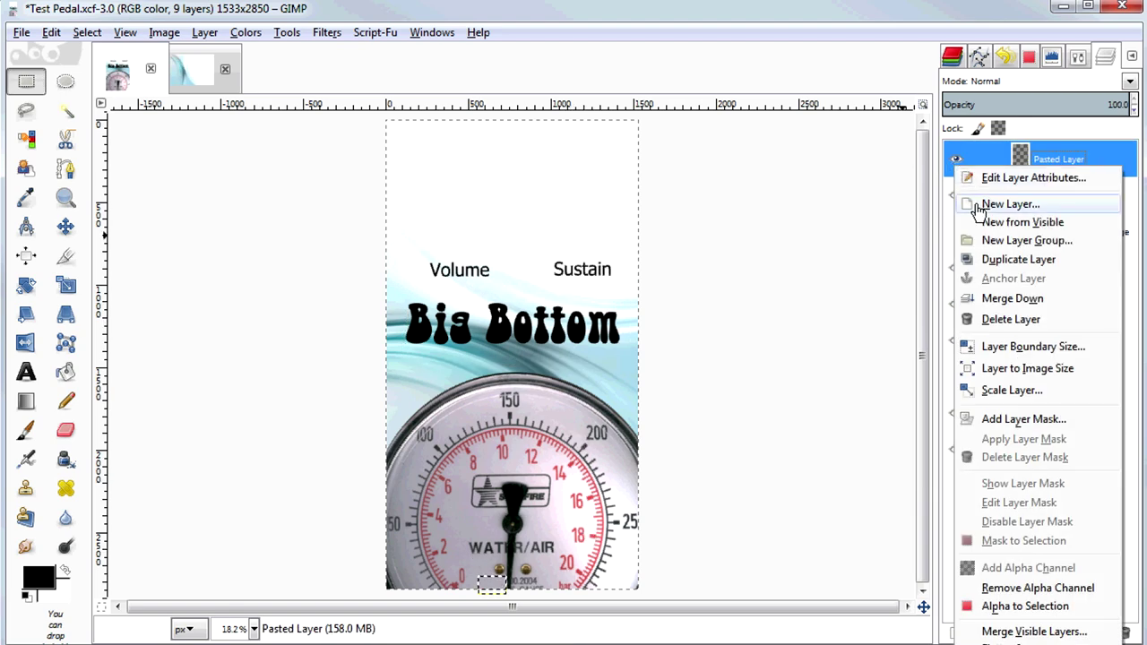
left_click(979, 207)
type("Rectangle")
key("Return")
Select the full canvas and shrink the selection by 25 px from the image border.
left_click(87, 33)
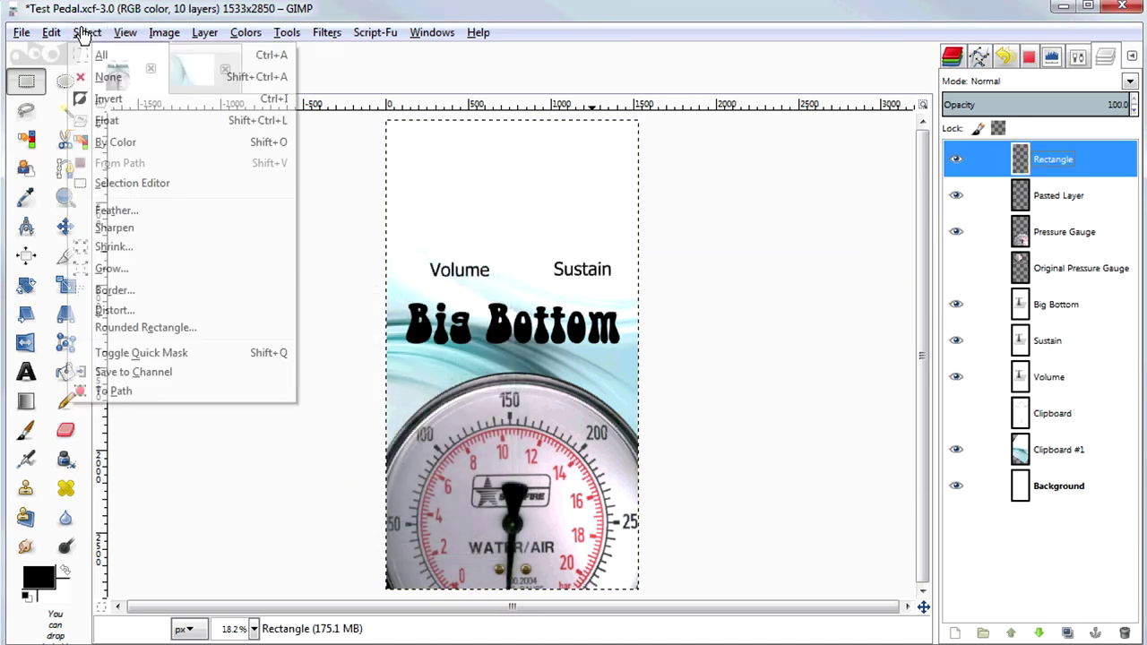
left_click(93, 59)
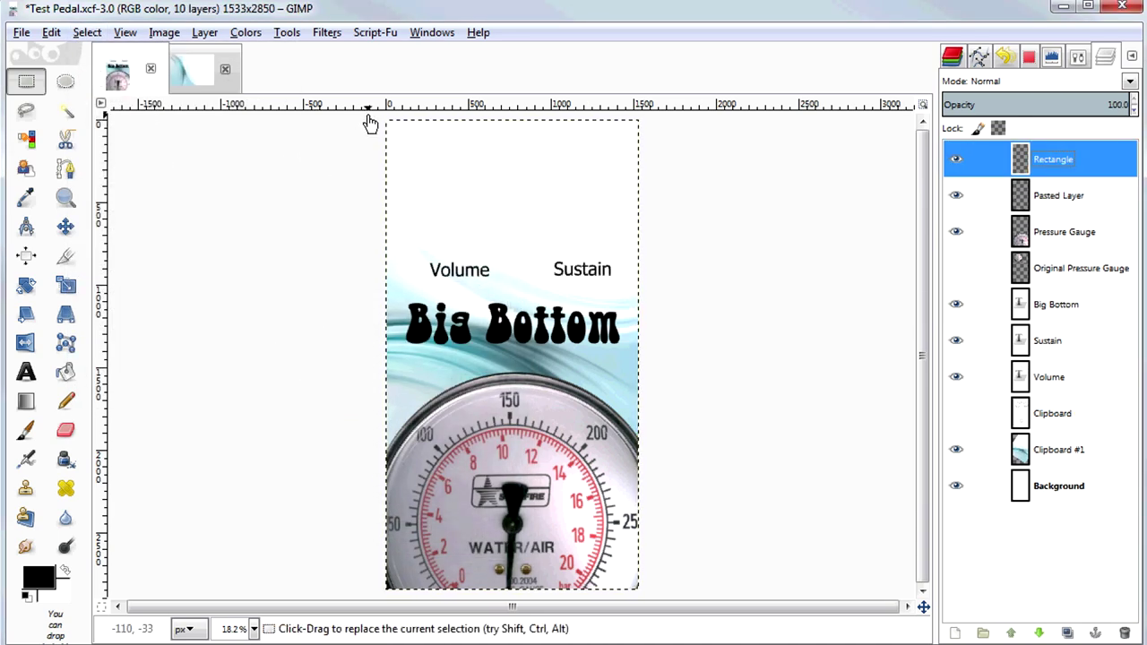
left_click(88, 33)
left_click(109, 251)
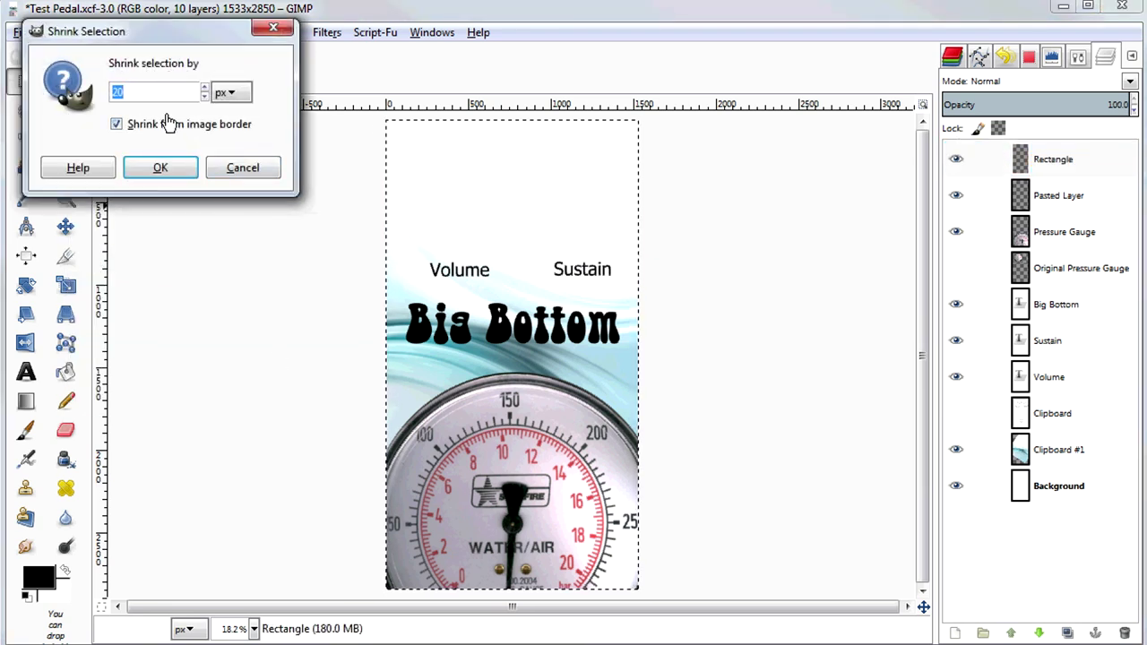
type("25")
left_click(170, 163)
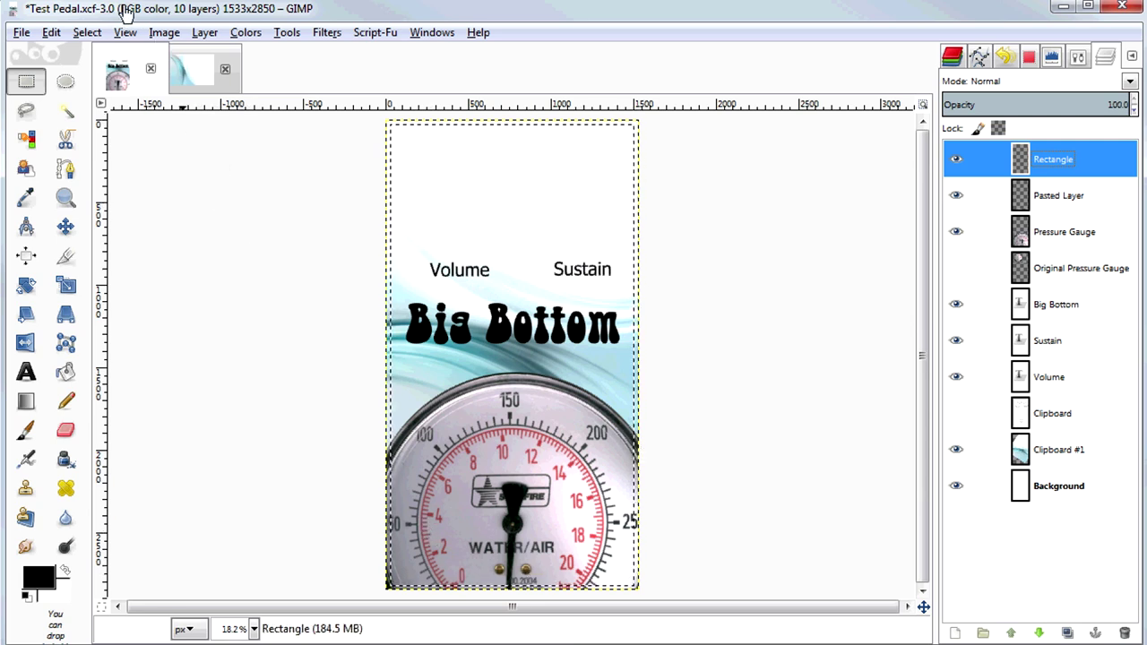
Round the corners of the shrunken selection with a 10% radius, leaving Concave off.
left_click(52, 33)
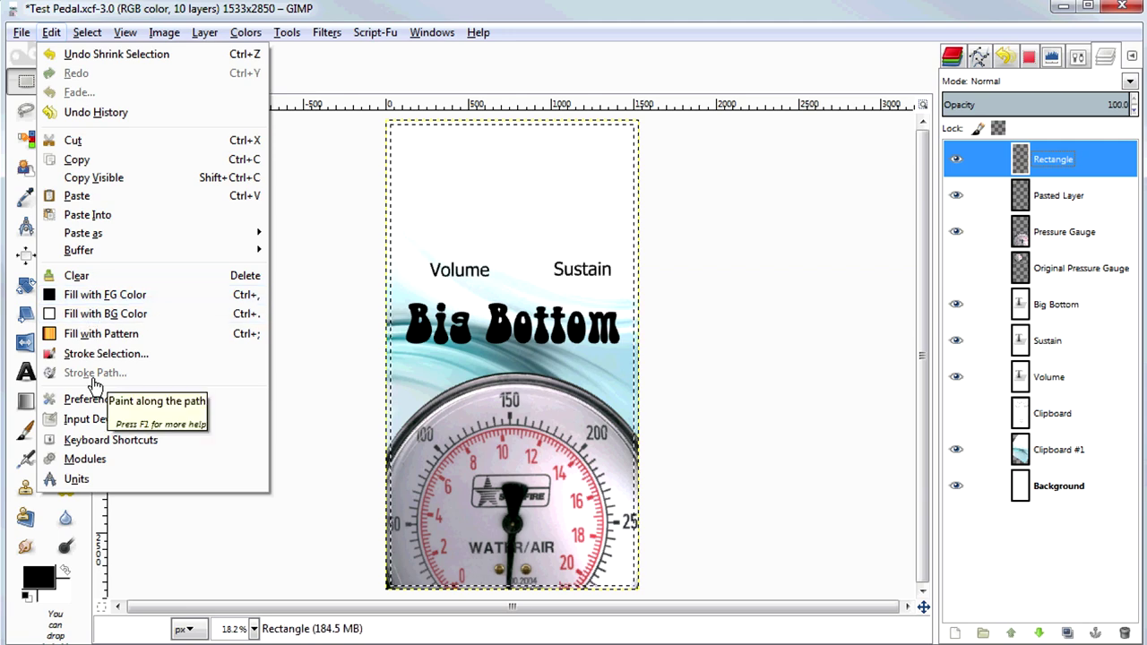
mouse_move(84, 37)
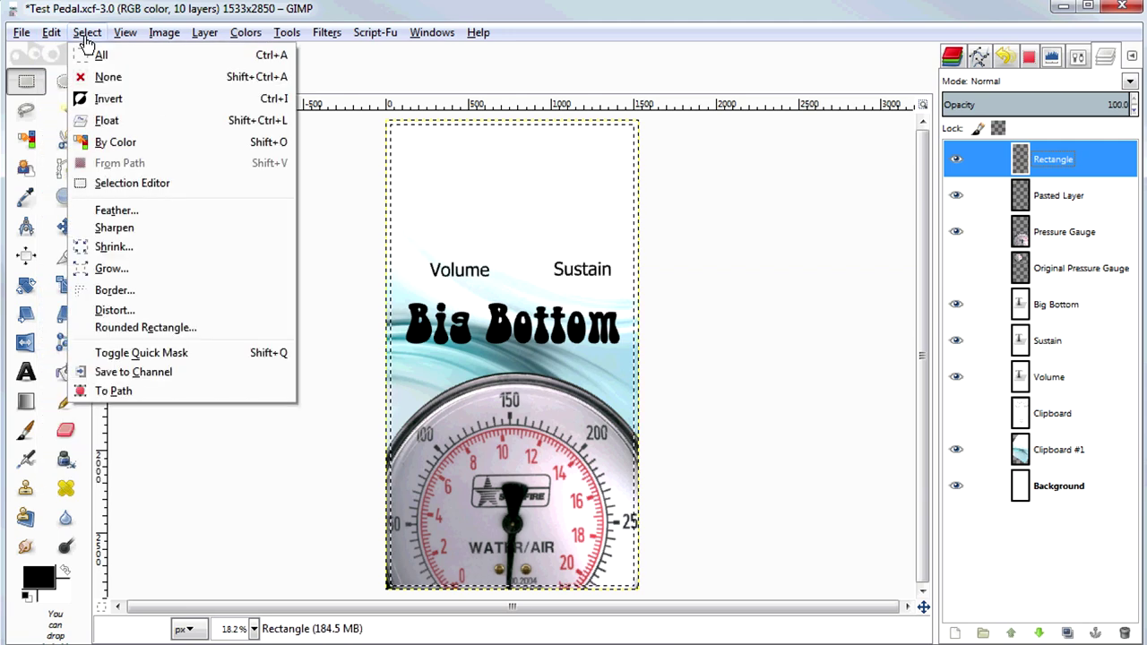
left_click(136, 327)
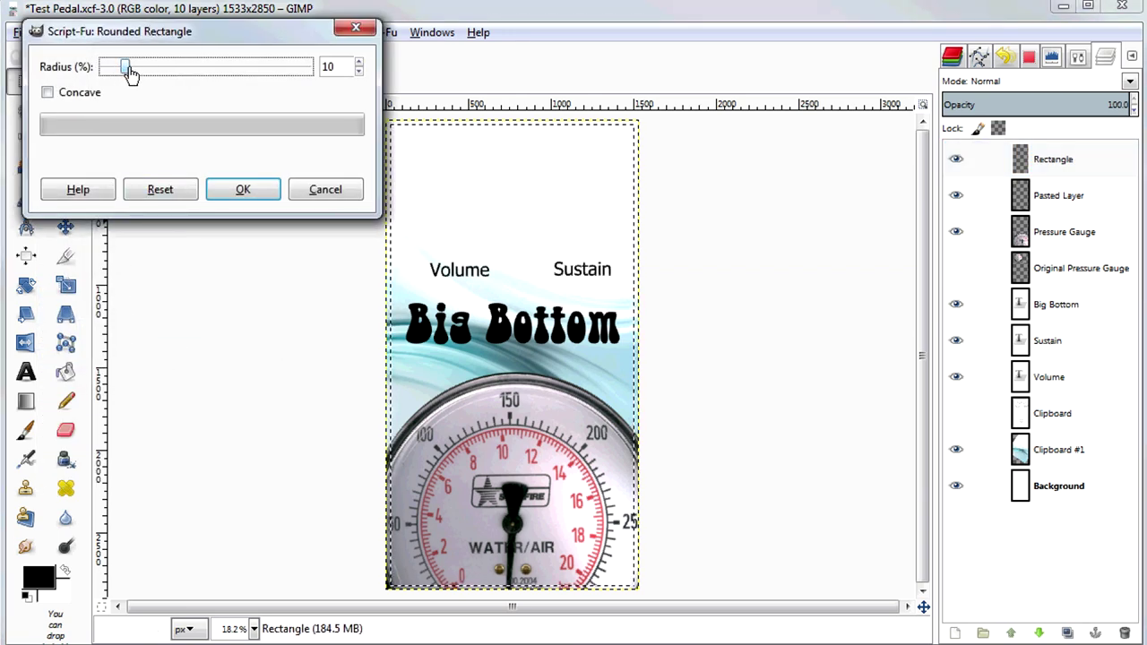
left_click(242, 189)
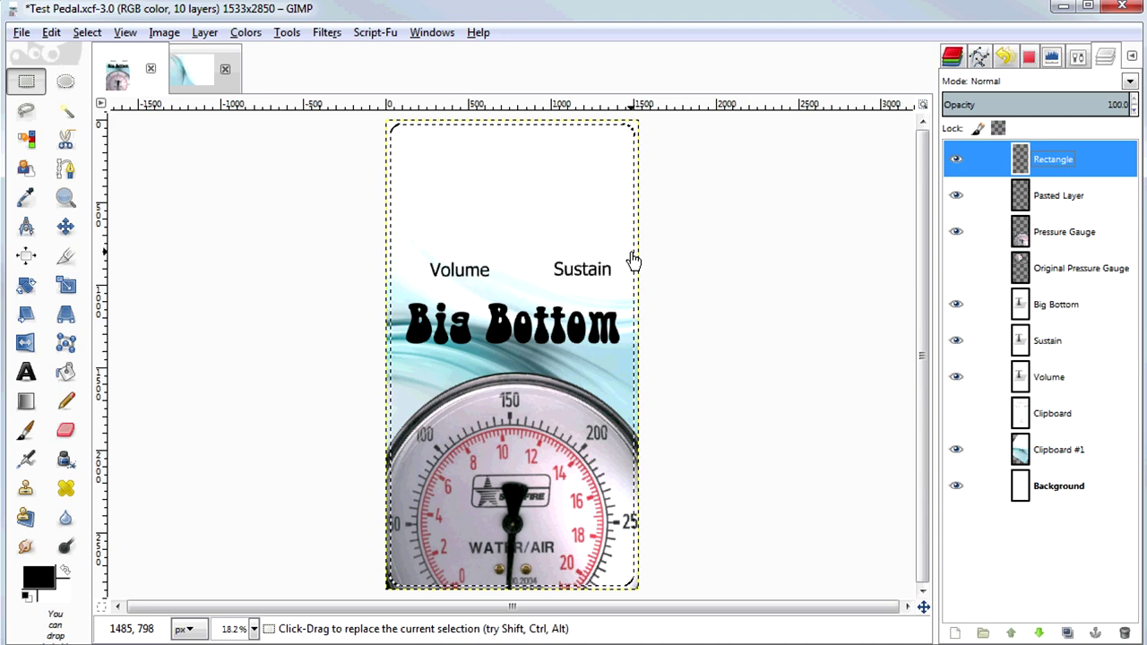
Stroke the rounded selection with a solid black antialiased line on the Rectangle layer, increasing the line width above 8 px.
left_click(87, 32)
mouse_move(52, 33)
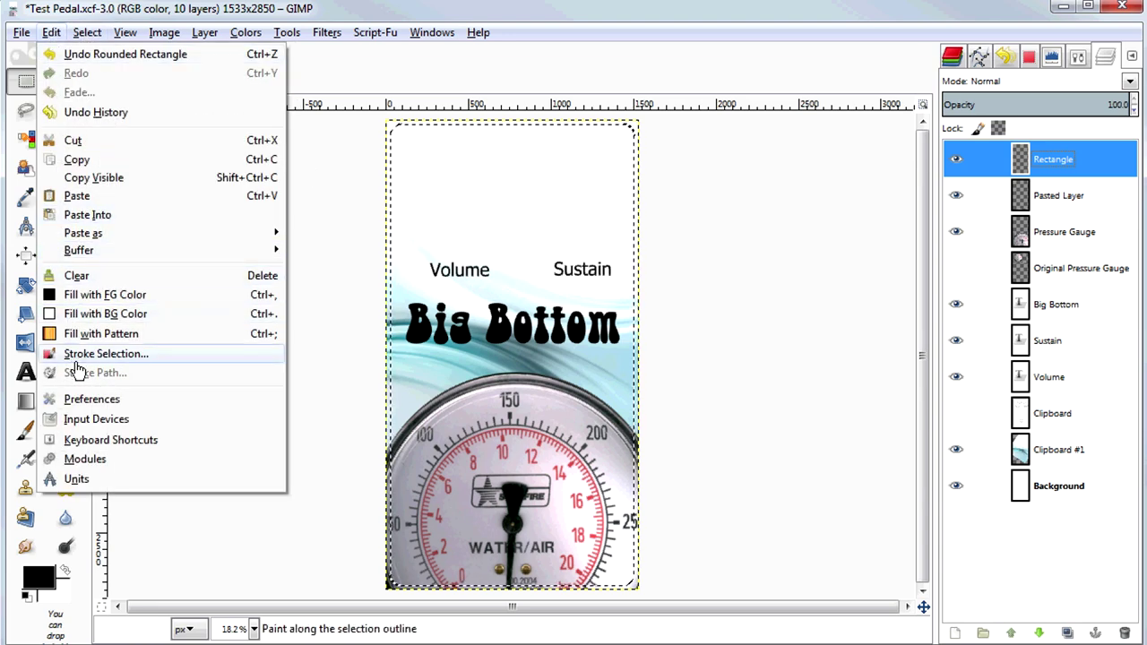
left_click(105, 354)
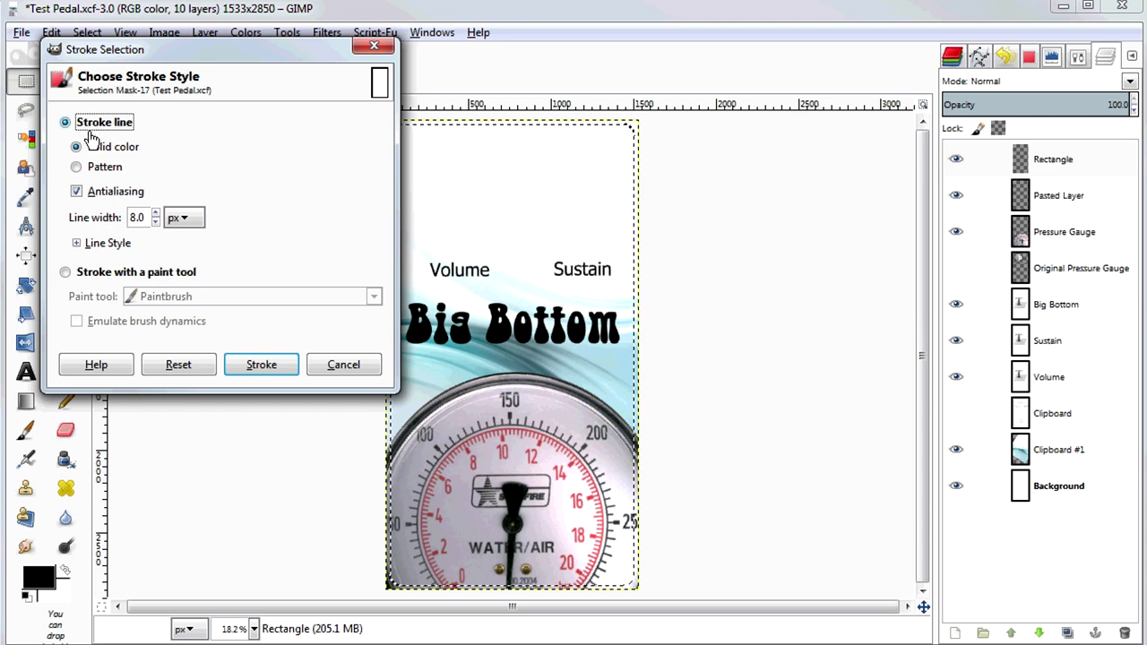
left_click(156, 214)
left_click(155, 214)
left_click(155, 215)
left_click(155, 223)
left_click(261, 365)
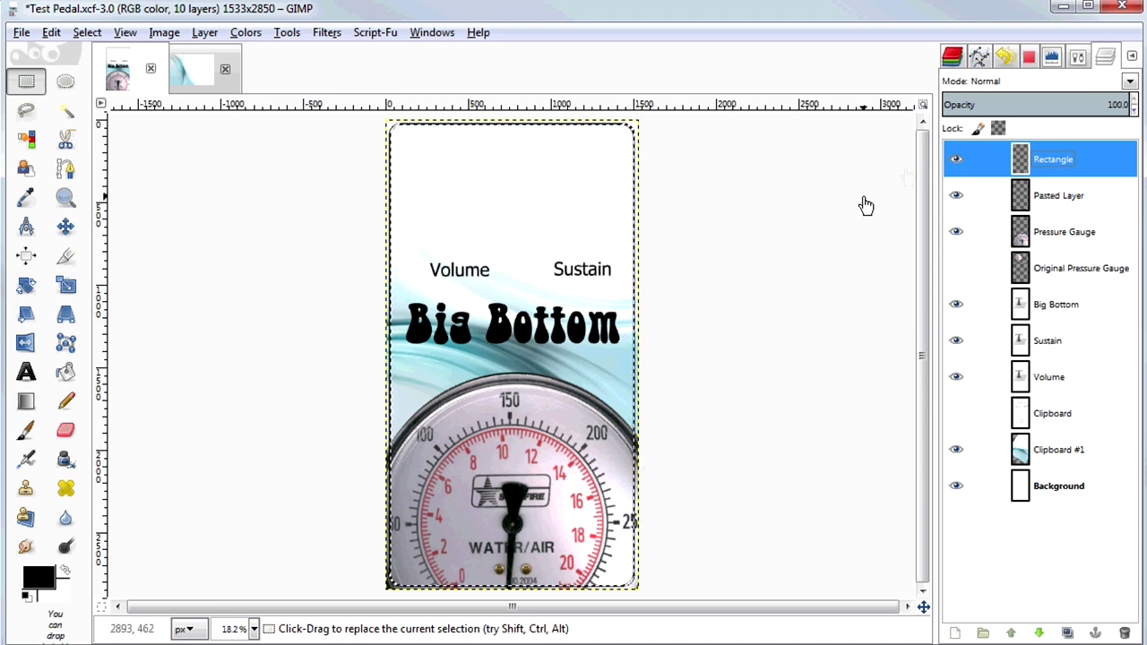
Add a transparent 1533 × 2850 px layer named White edge above the Rectangle layer.
right_click(963, 161)
left_click(1018, 201)
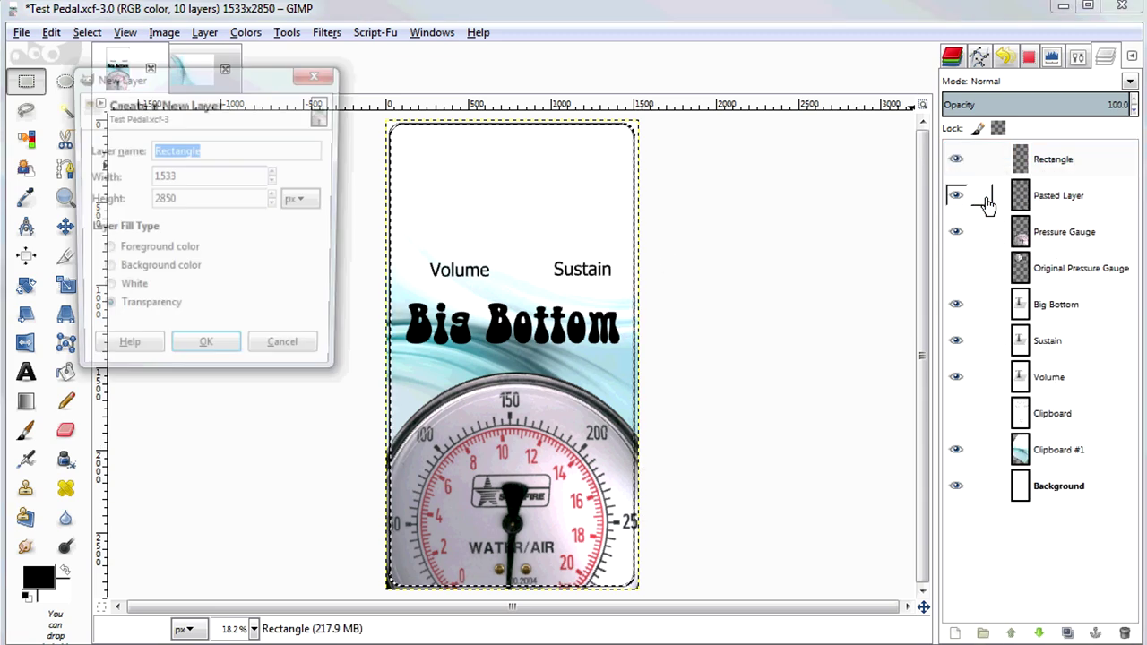
type("White edge")
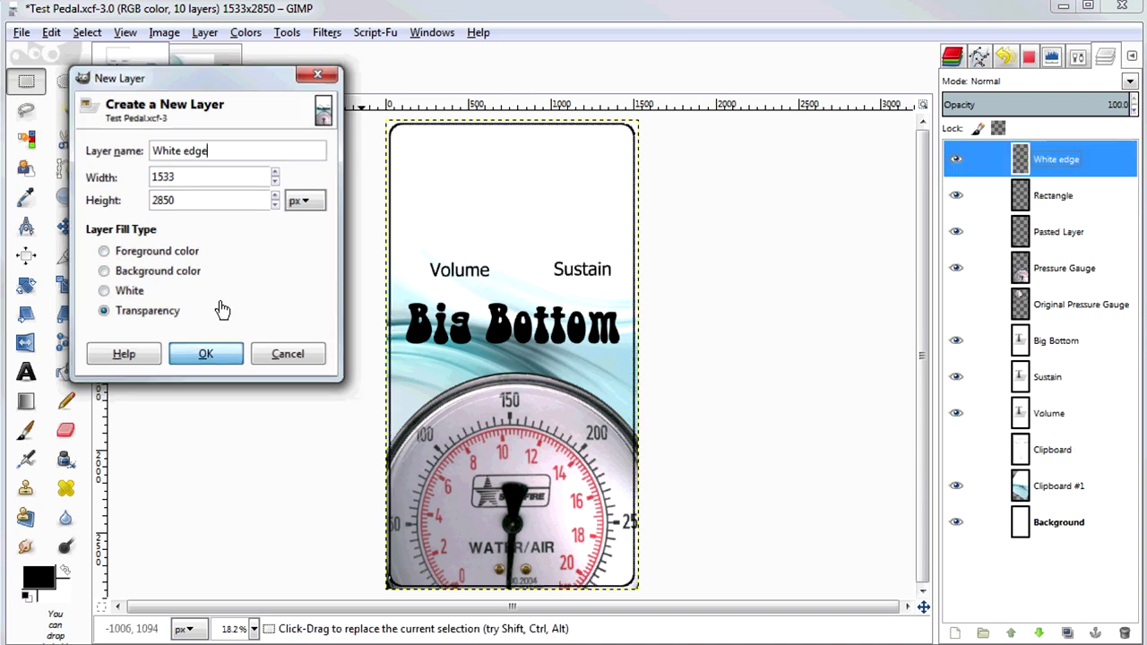
key("Return")
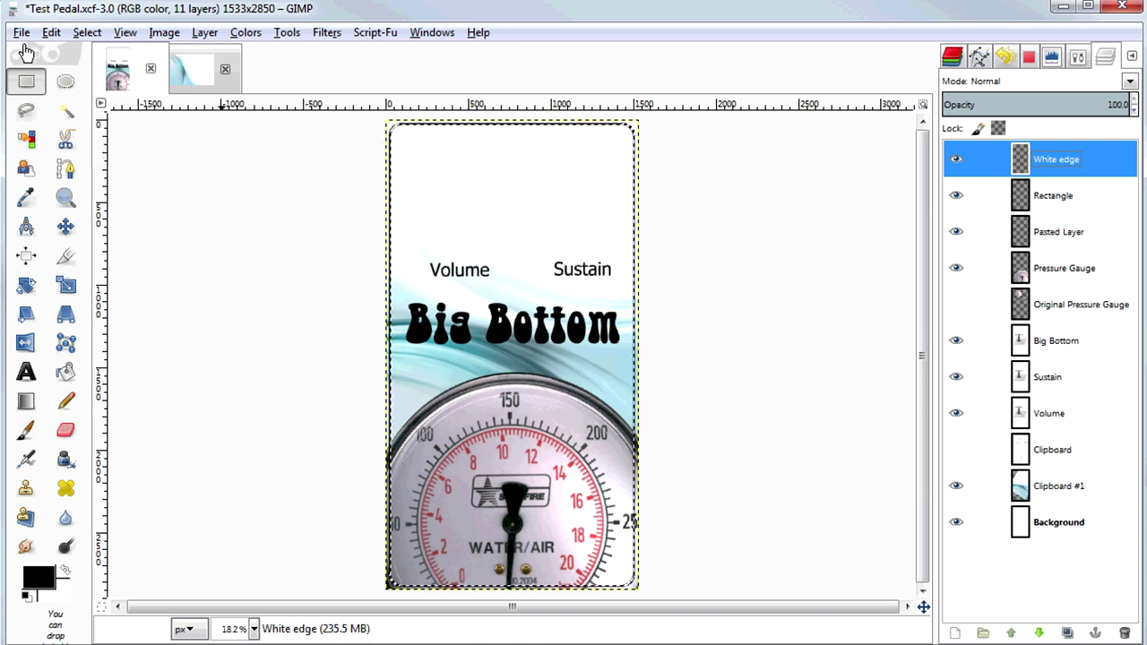
Invert the selection, fill the area outside the rounded border with the white background color, and clear the selection.
left_click(87, 33)
left_click(125, 104)
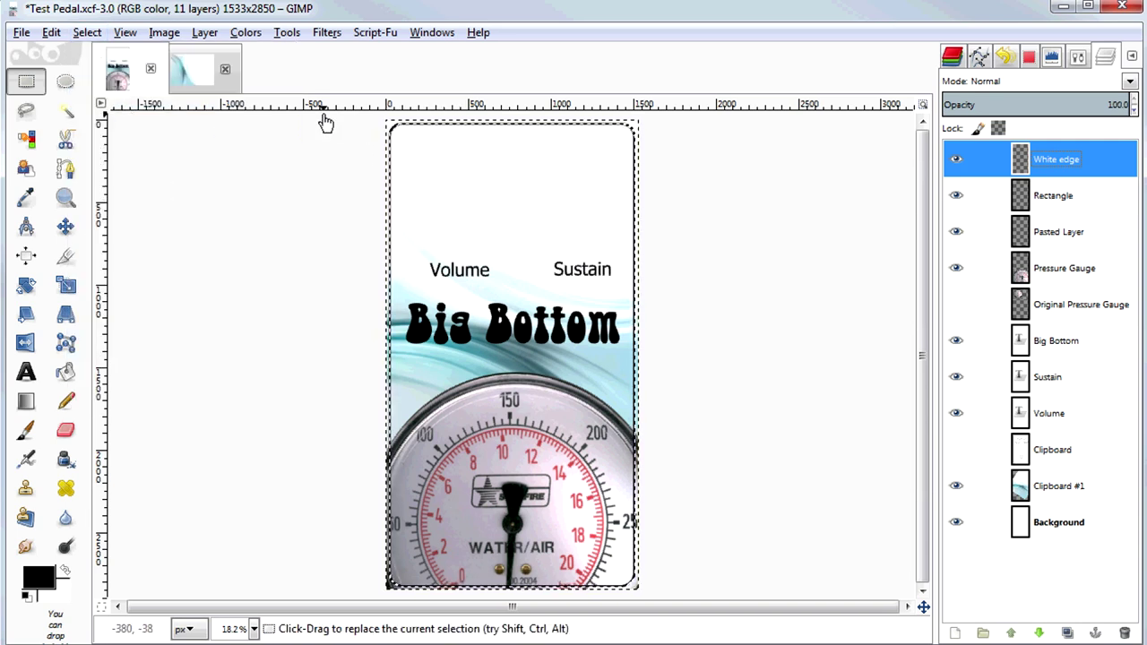
left_click(51, 34)
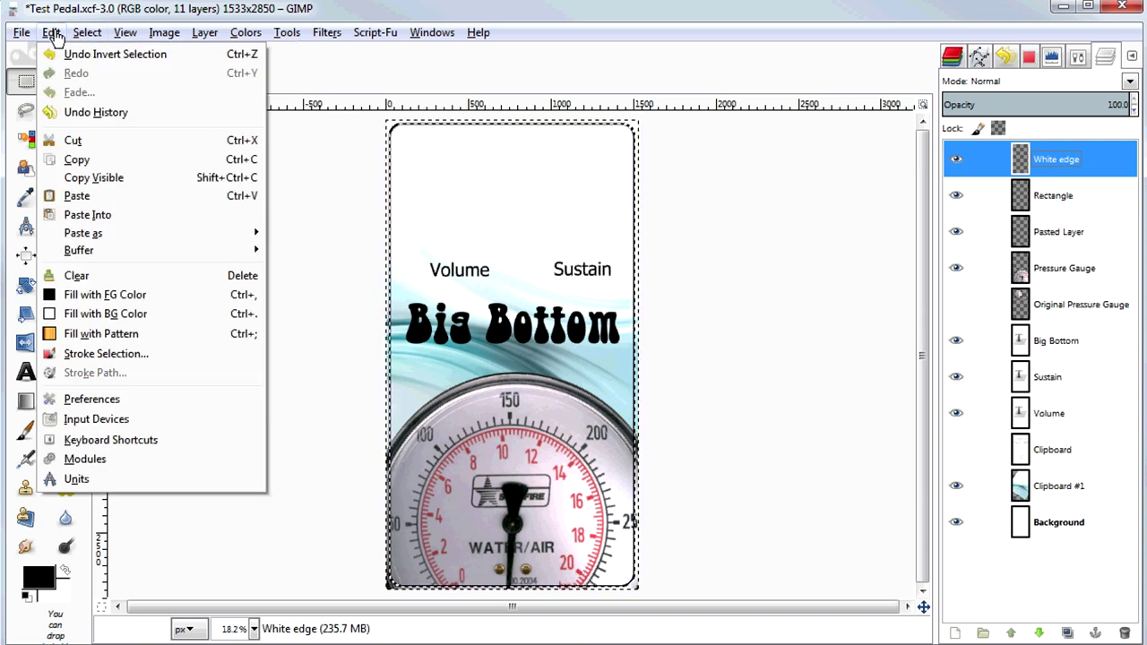
left_click(115, 313)
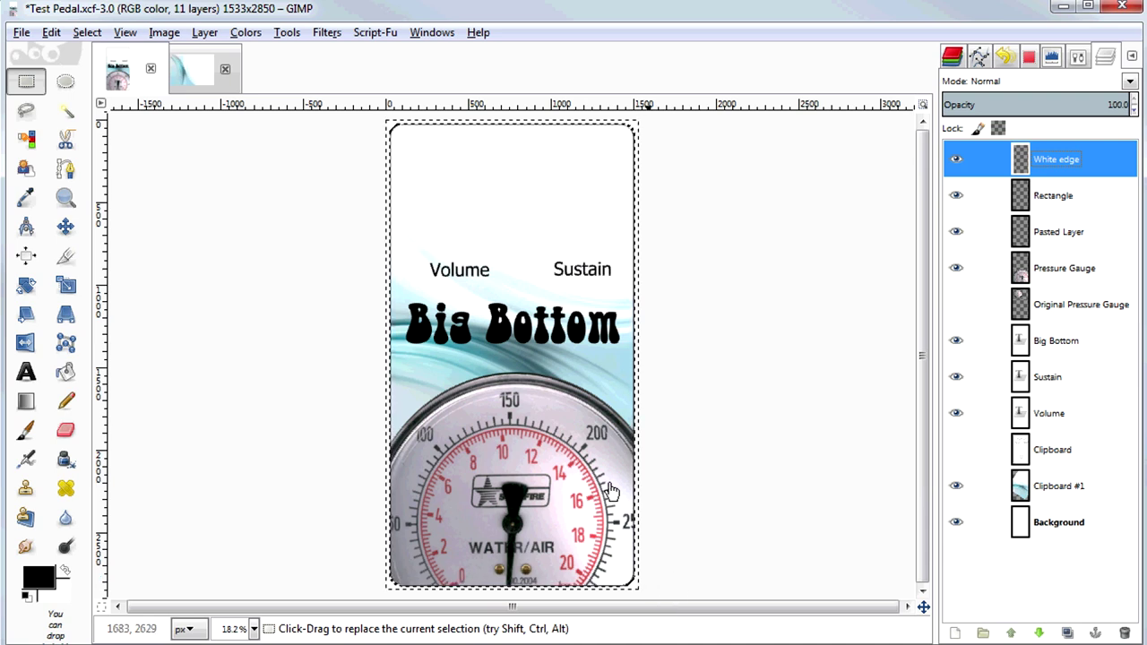
left_click(87, 32)
left_click(102, 56)
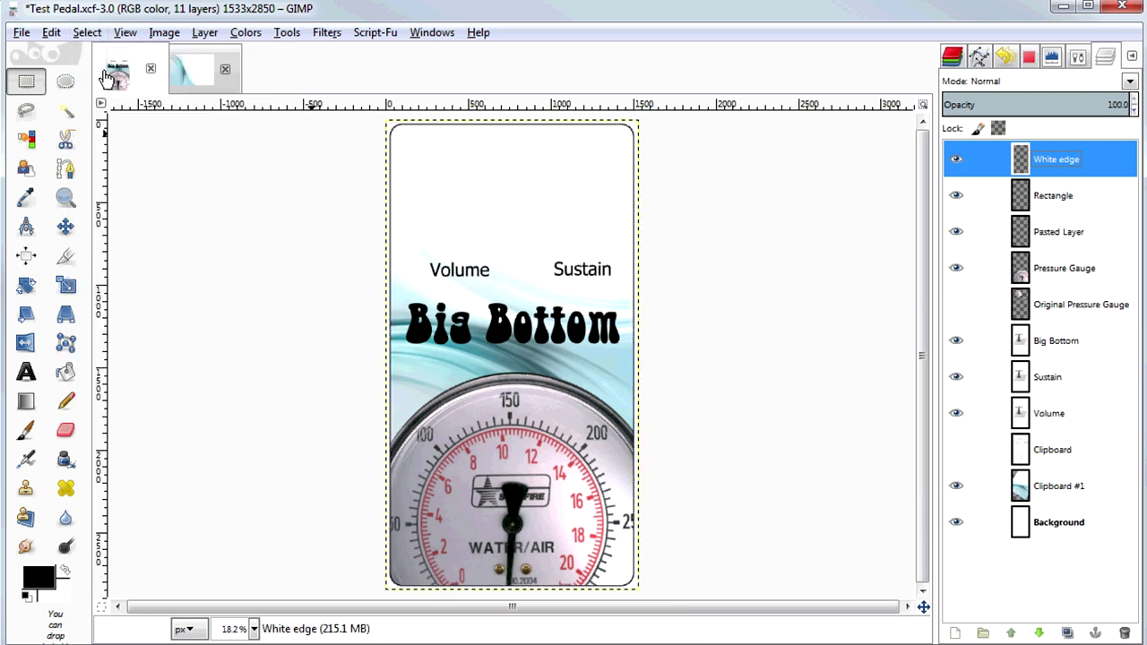